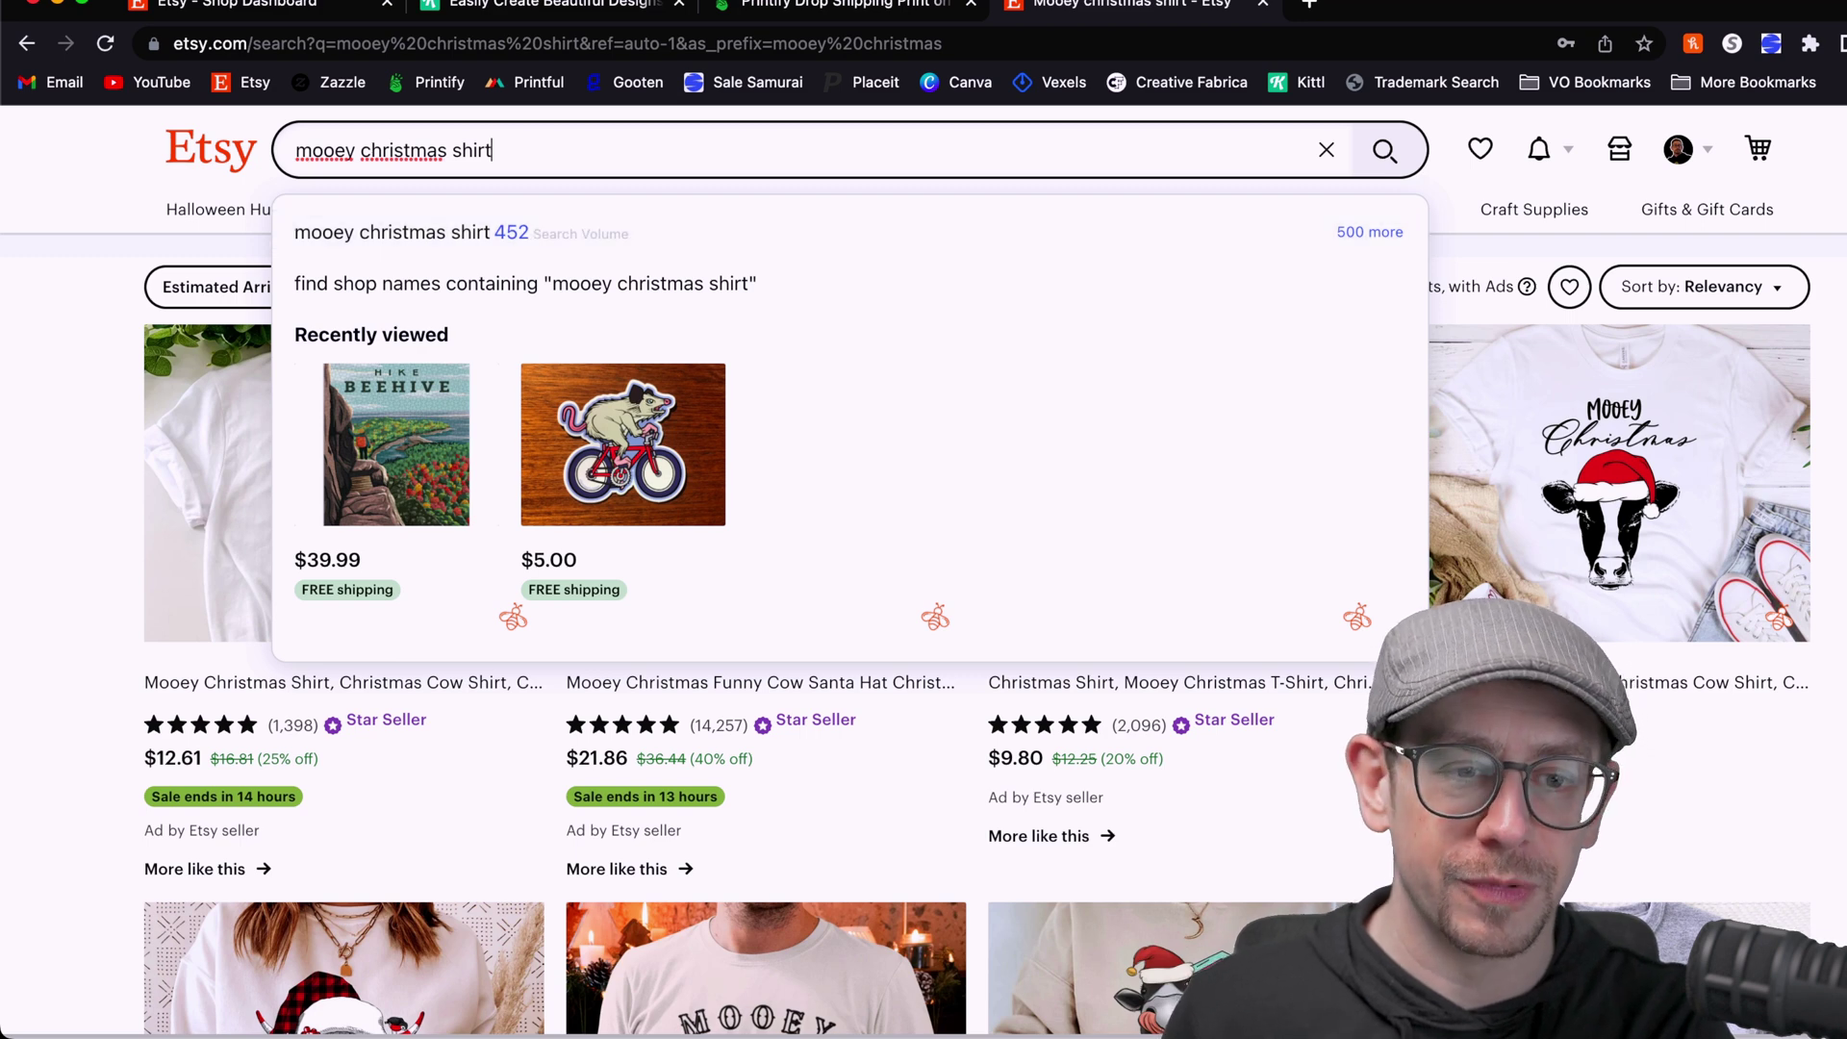
# - Run the Mooey Christmas shirt search on Etsy and scroll through the listings
pyautogui.press('Escape')
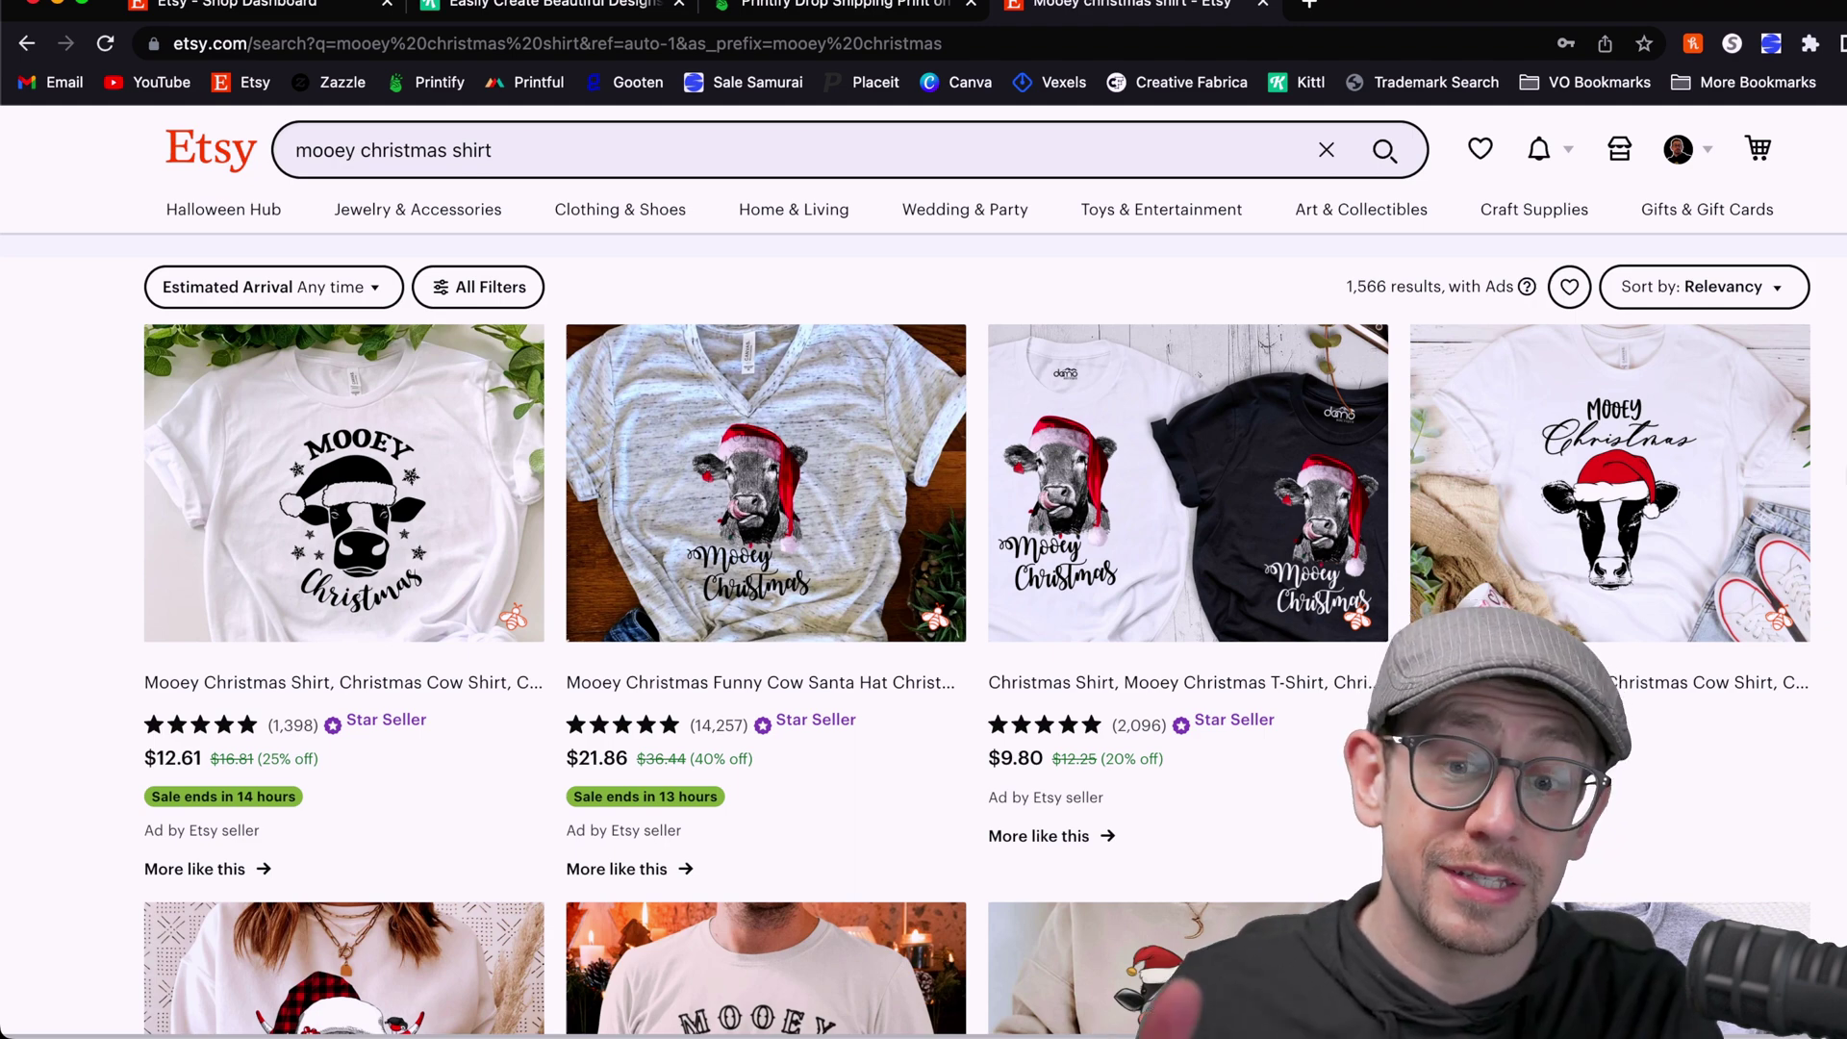
pyautogui.scroll(-3, 924, 572)
pyautogui.scroll(-4, 924, 572)
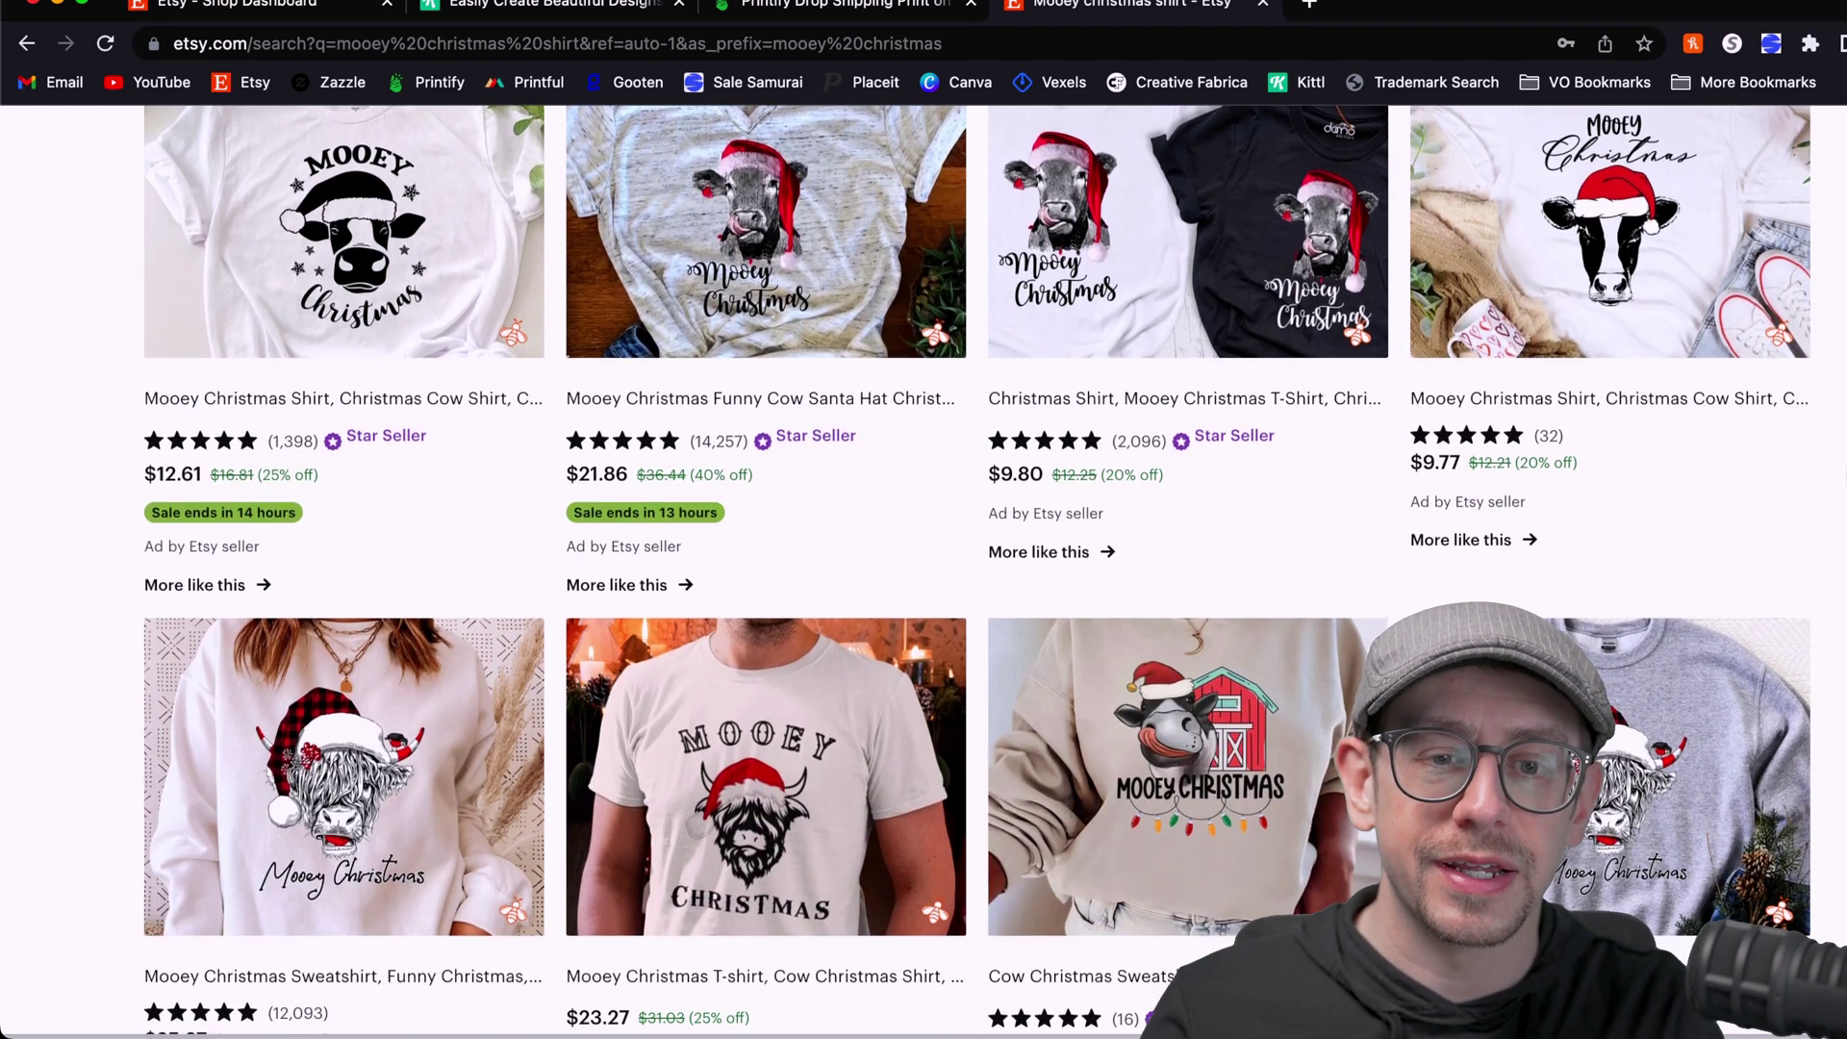
pyautogui.scroll(-20, 924, 573)
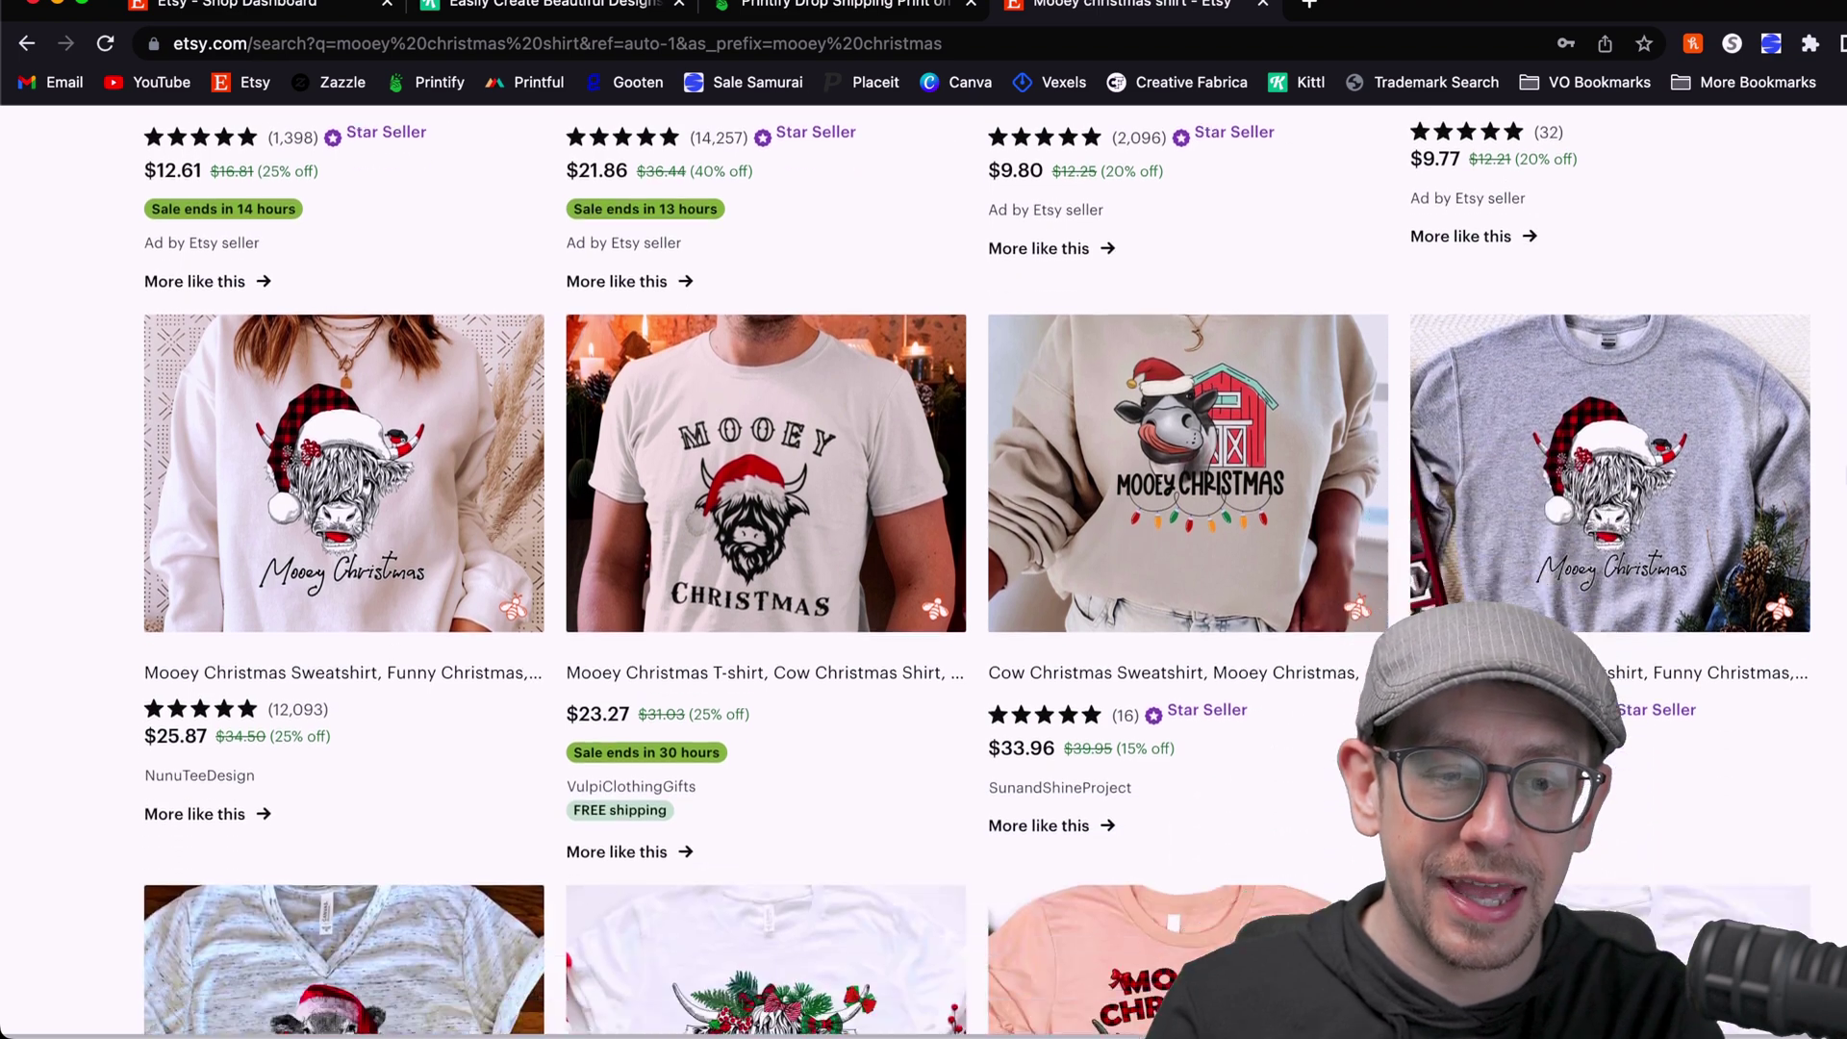
pyautogui.scroll(-4, 923, 572)
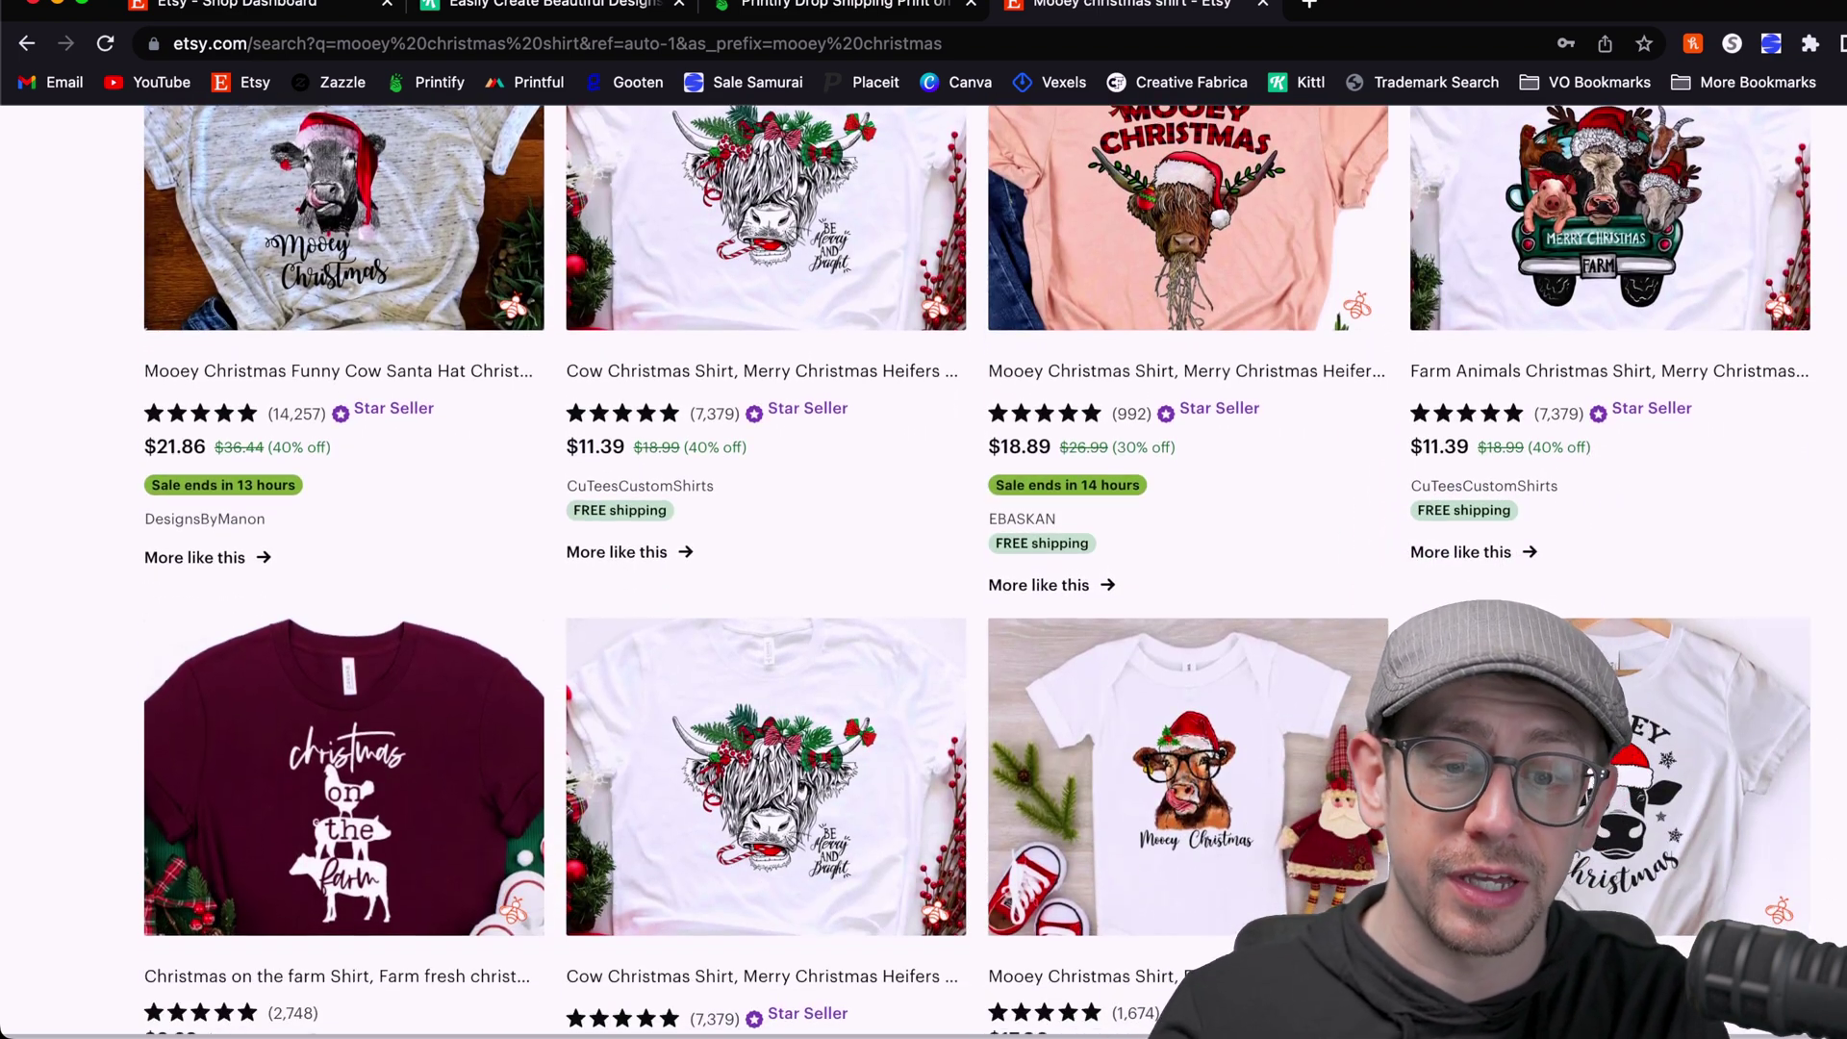
pyautogui.scroll(-15, 923, 573)
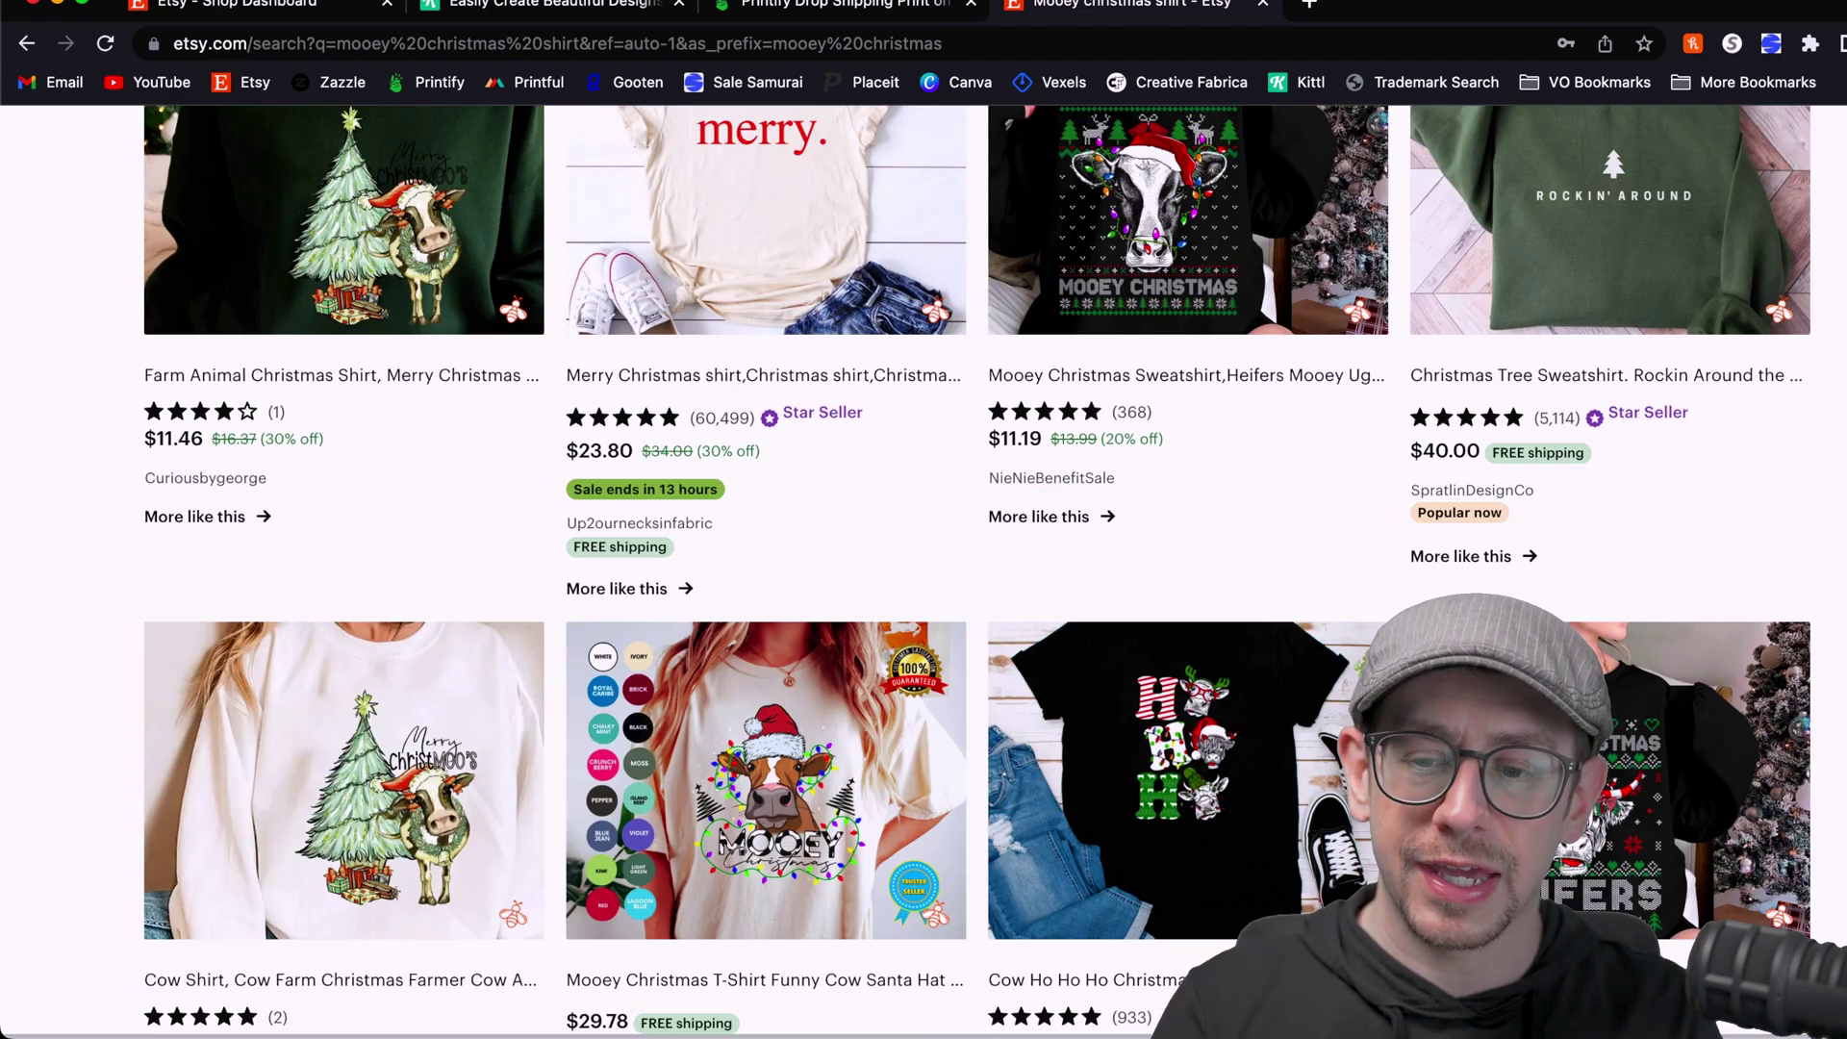
pyautogui.scroll(-10, 923, 573)
pyautogui.scroll(-10, 923, 572)
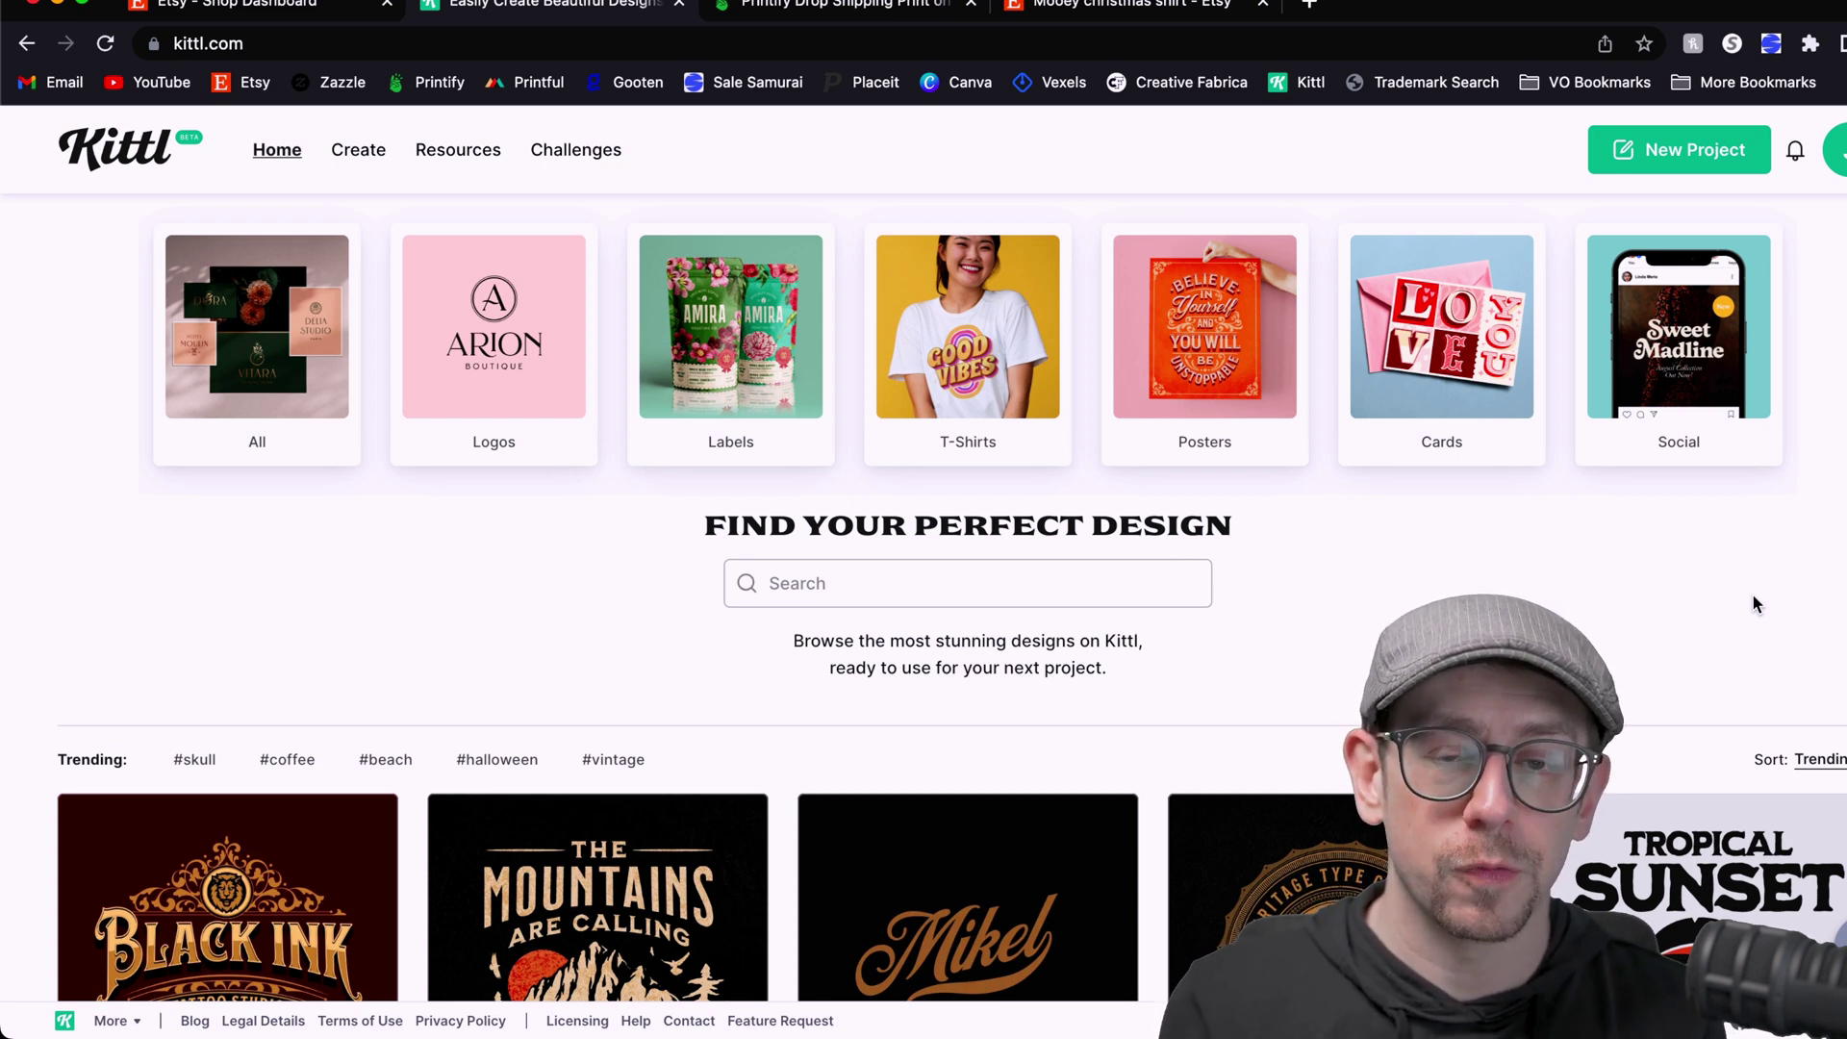
# - Scroll the Kittl christmas template results and preview the Merry Christmas Stamp design
pyautogui.scroll(-8, 1390, 550)
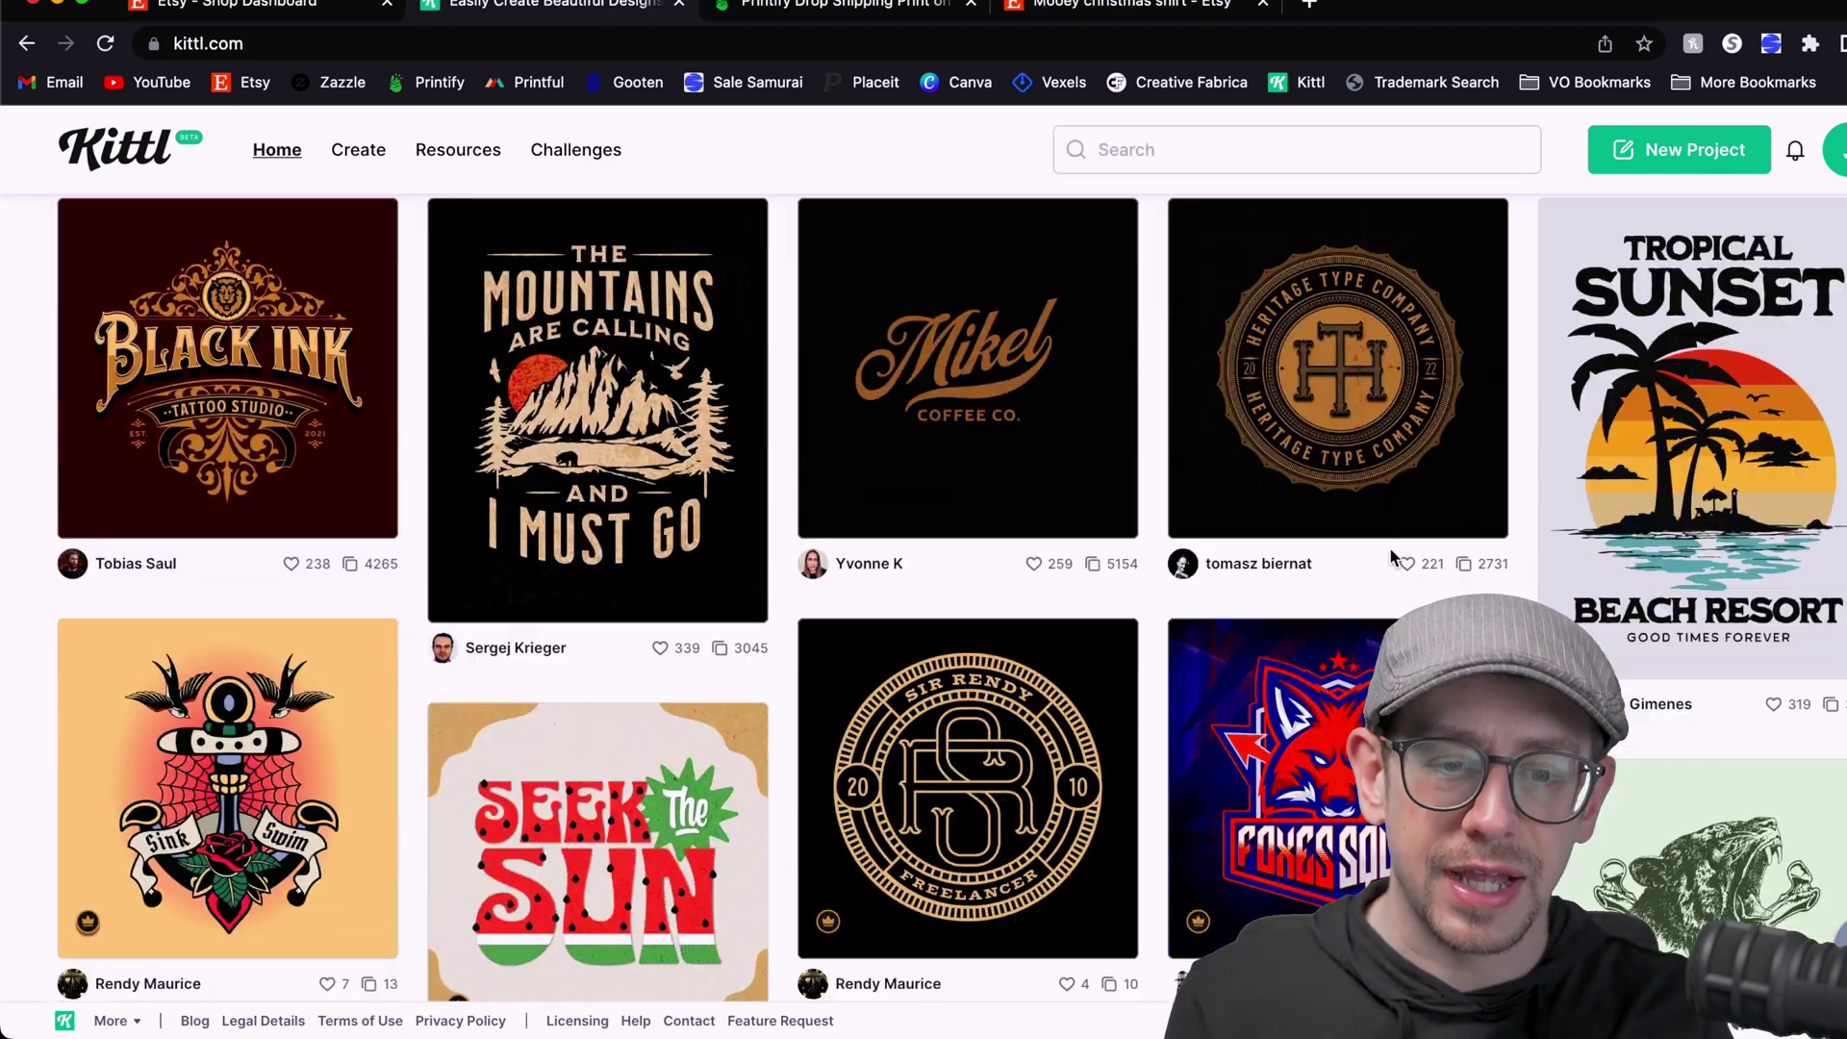
pyautogui.scroll(-3, 1392, 558)
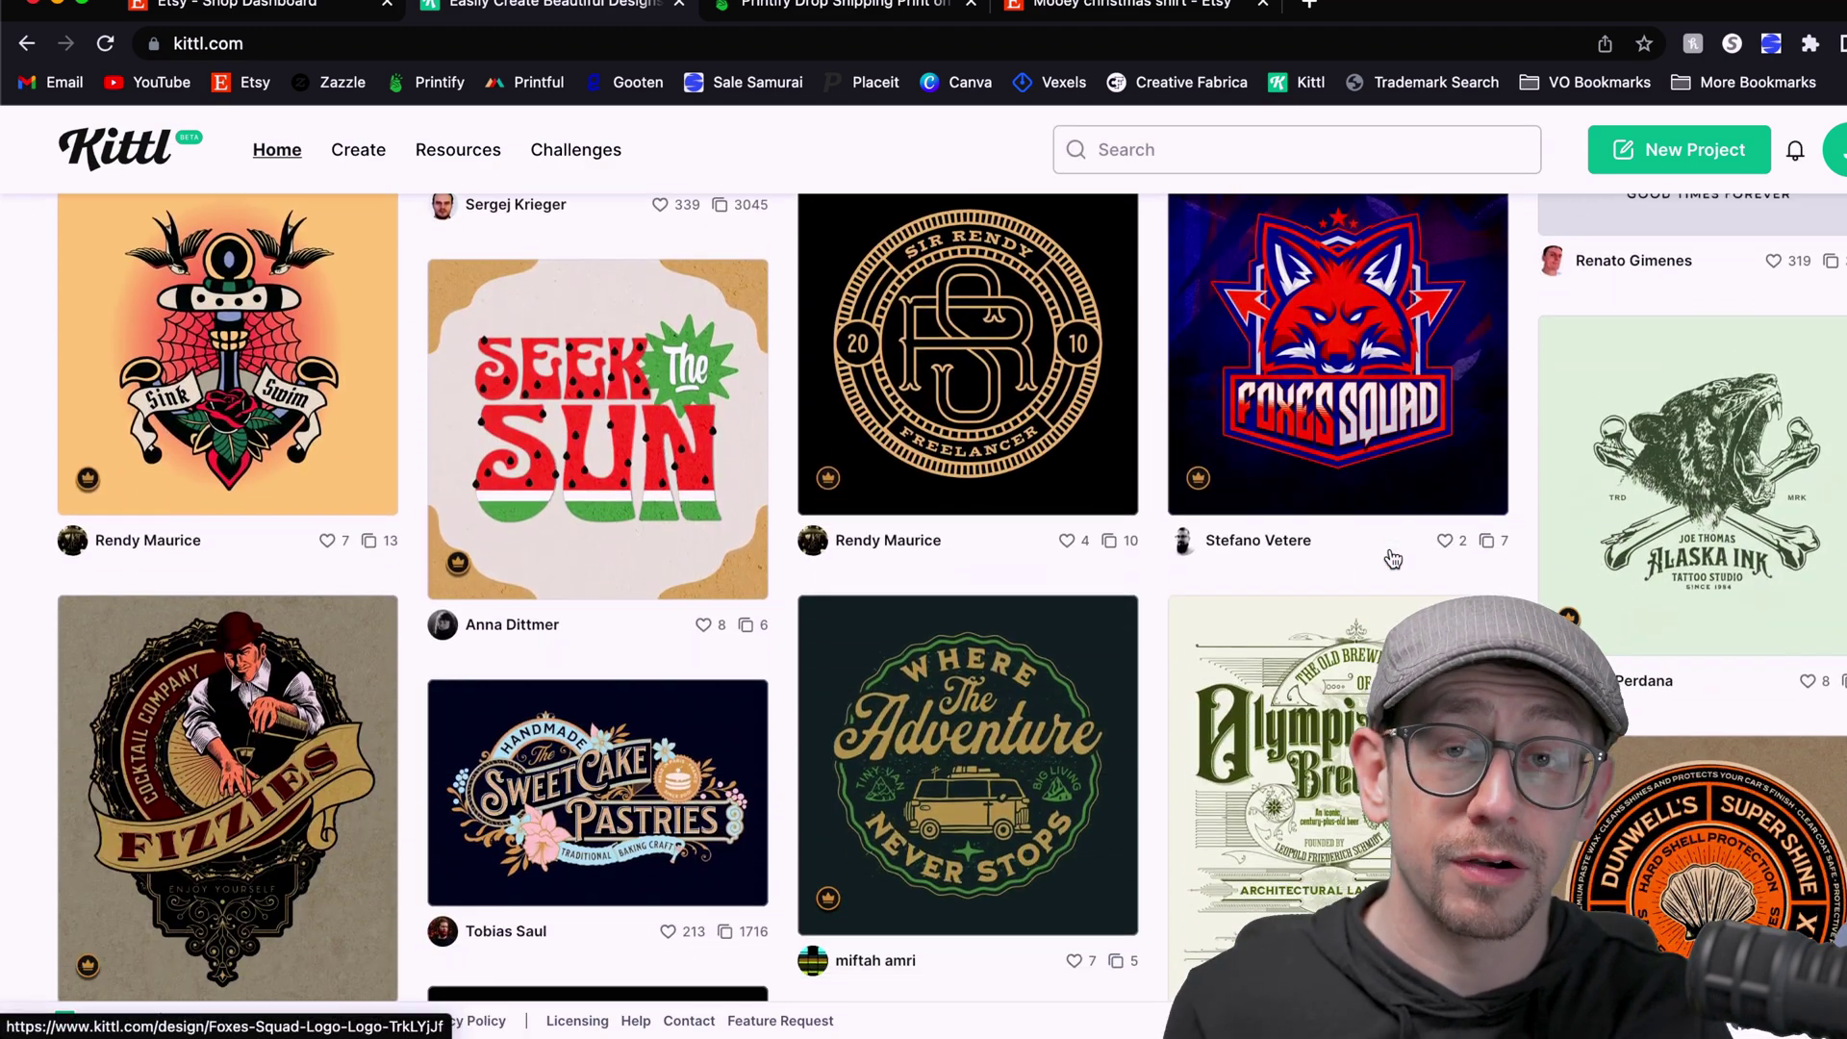
pyautogui.scroll(-2, 1527, 559)
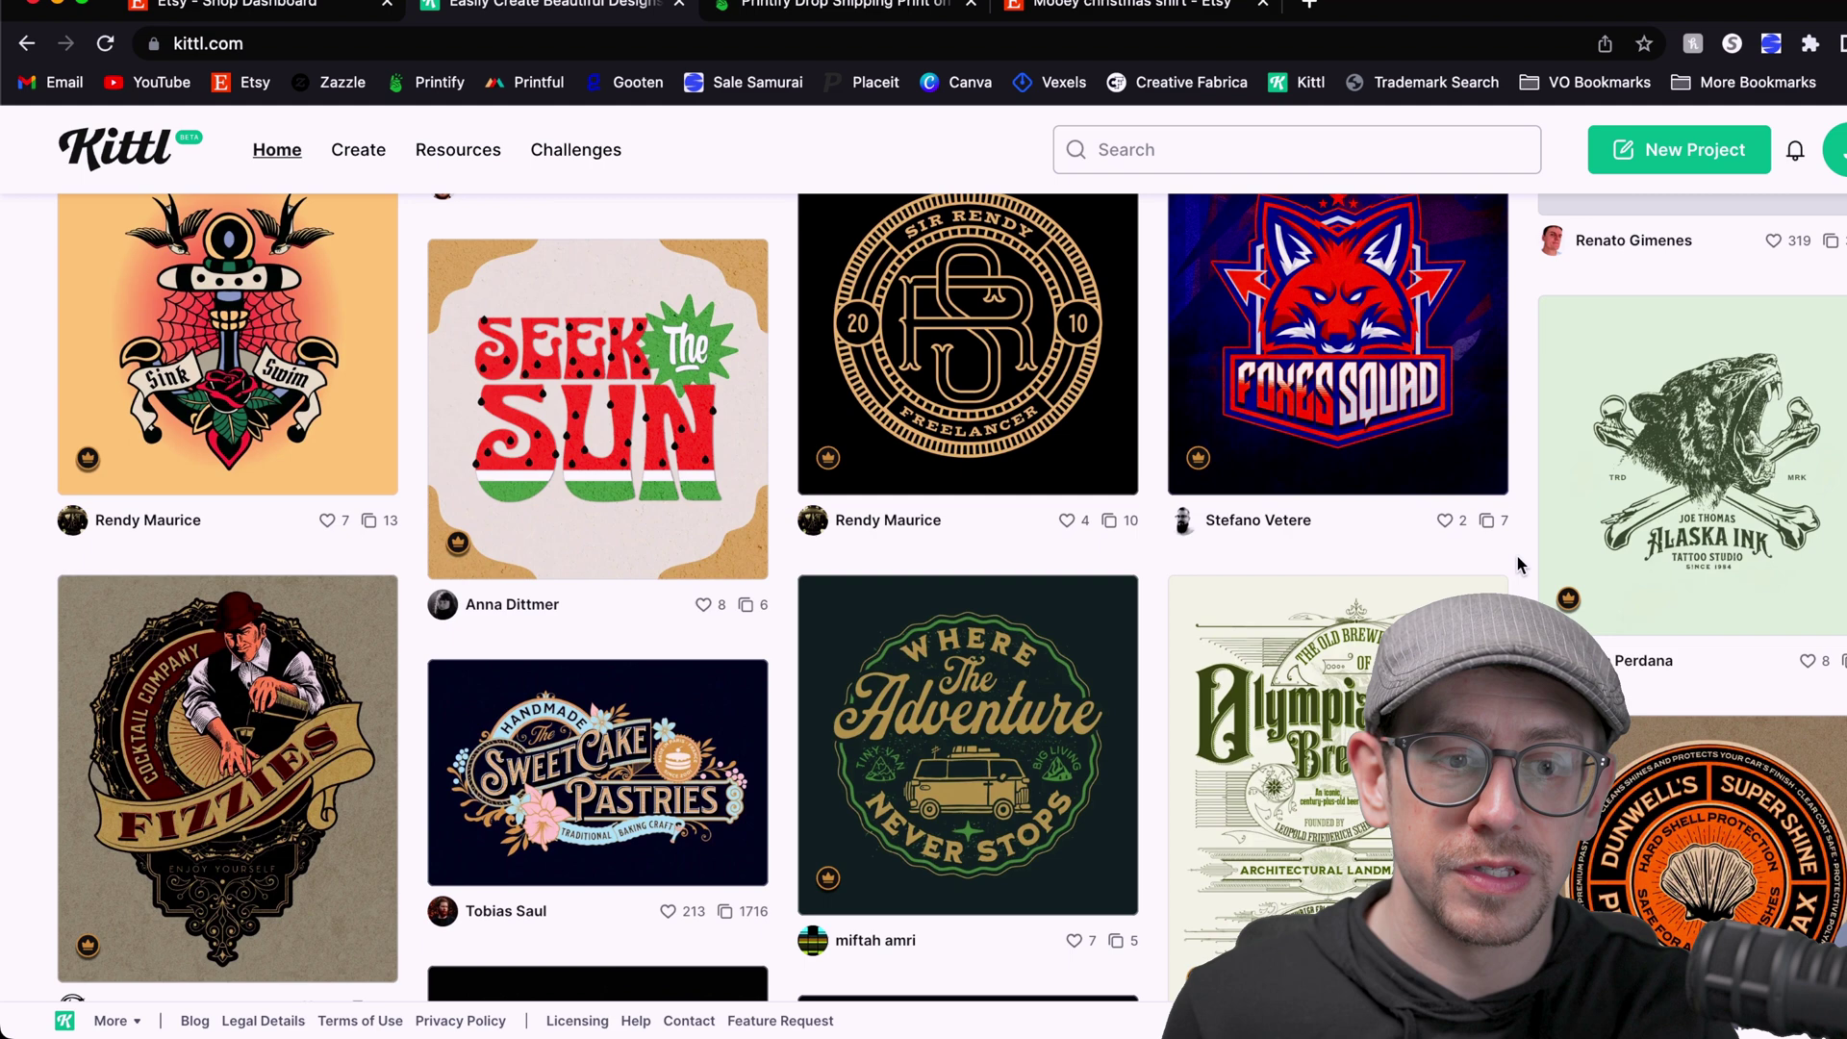
pyautogui.scroll(-1, 1527, 563)
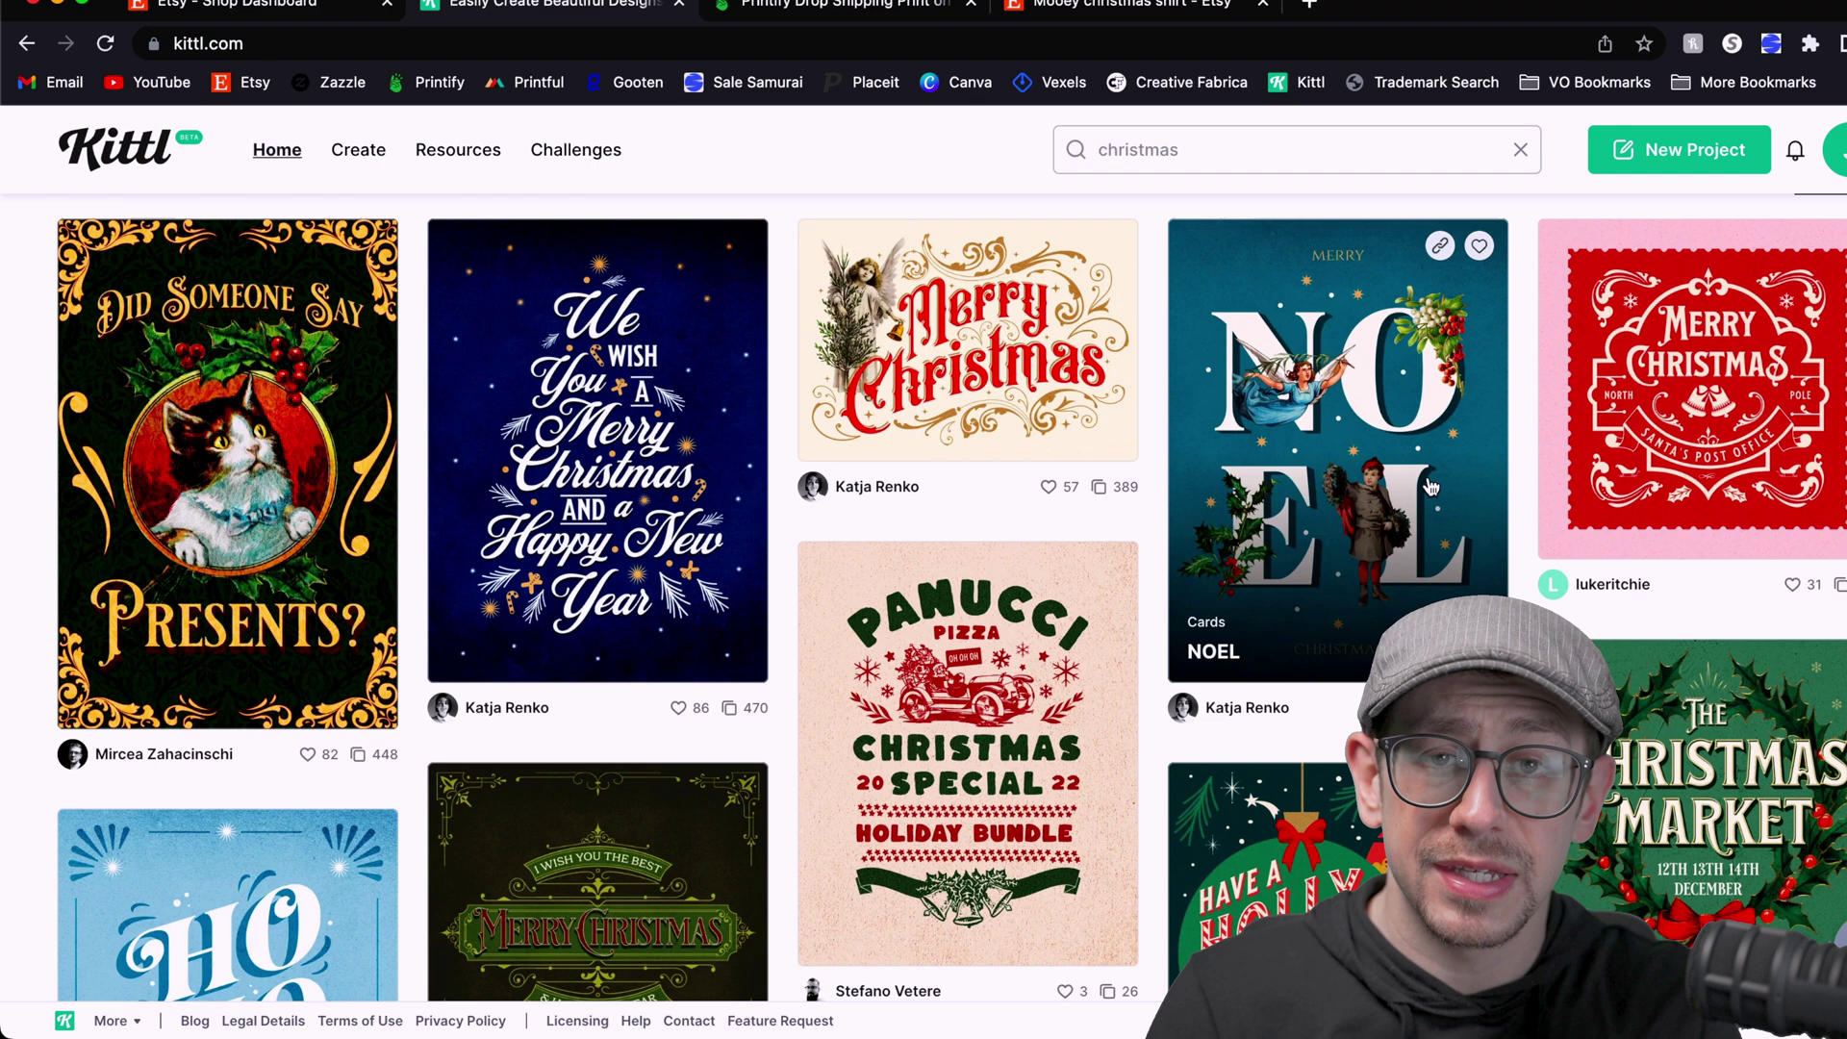
pyautogui.click(1539, 550)
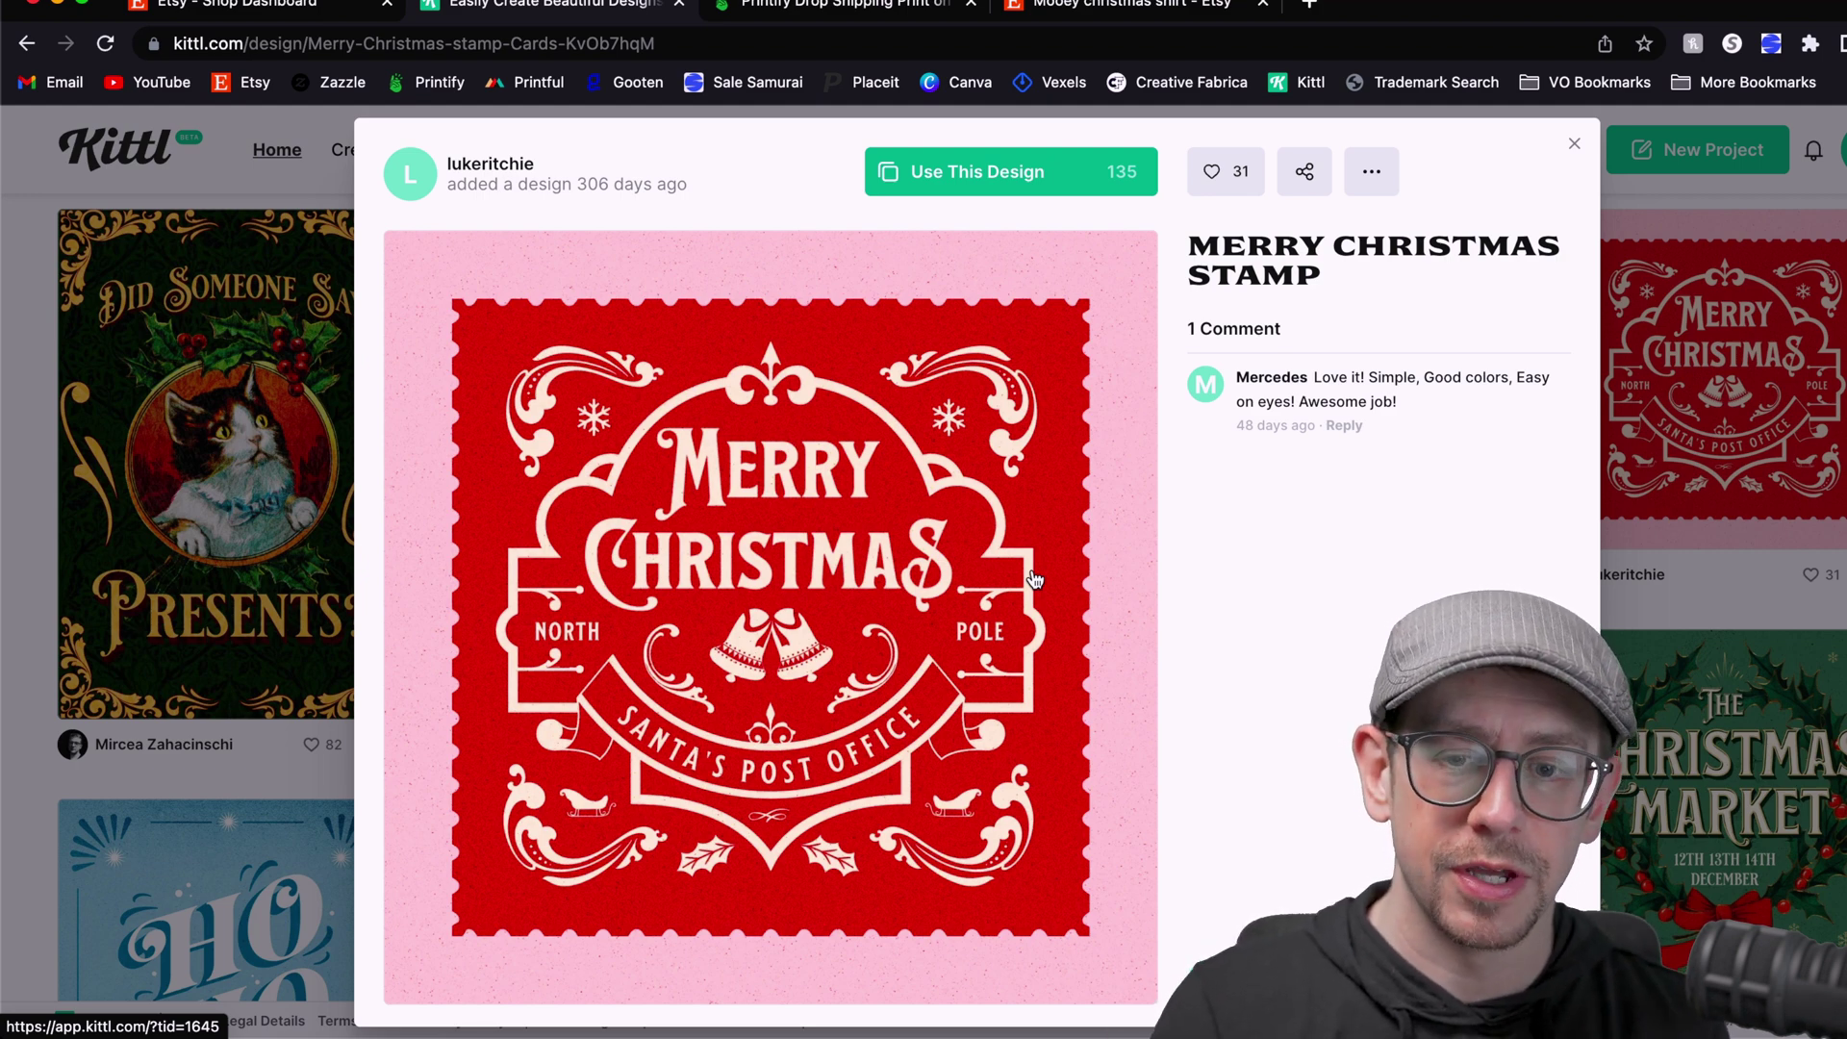
# - Start a project from the Merry Christmas Stamp with a 4000 × 4000 px custom artboard
pyautogui.click(965, 182)
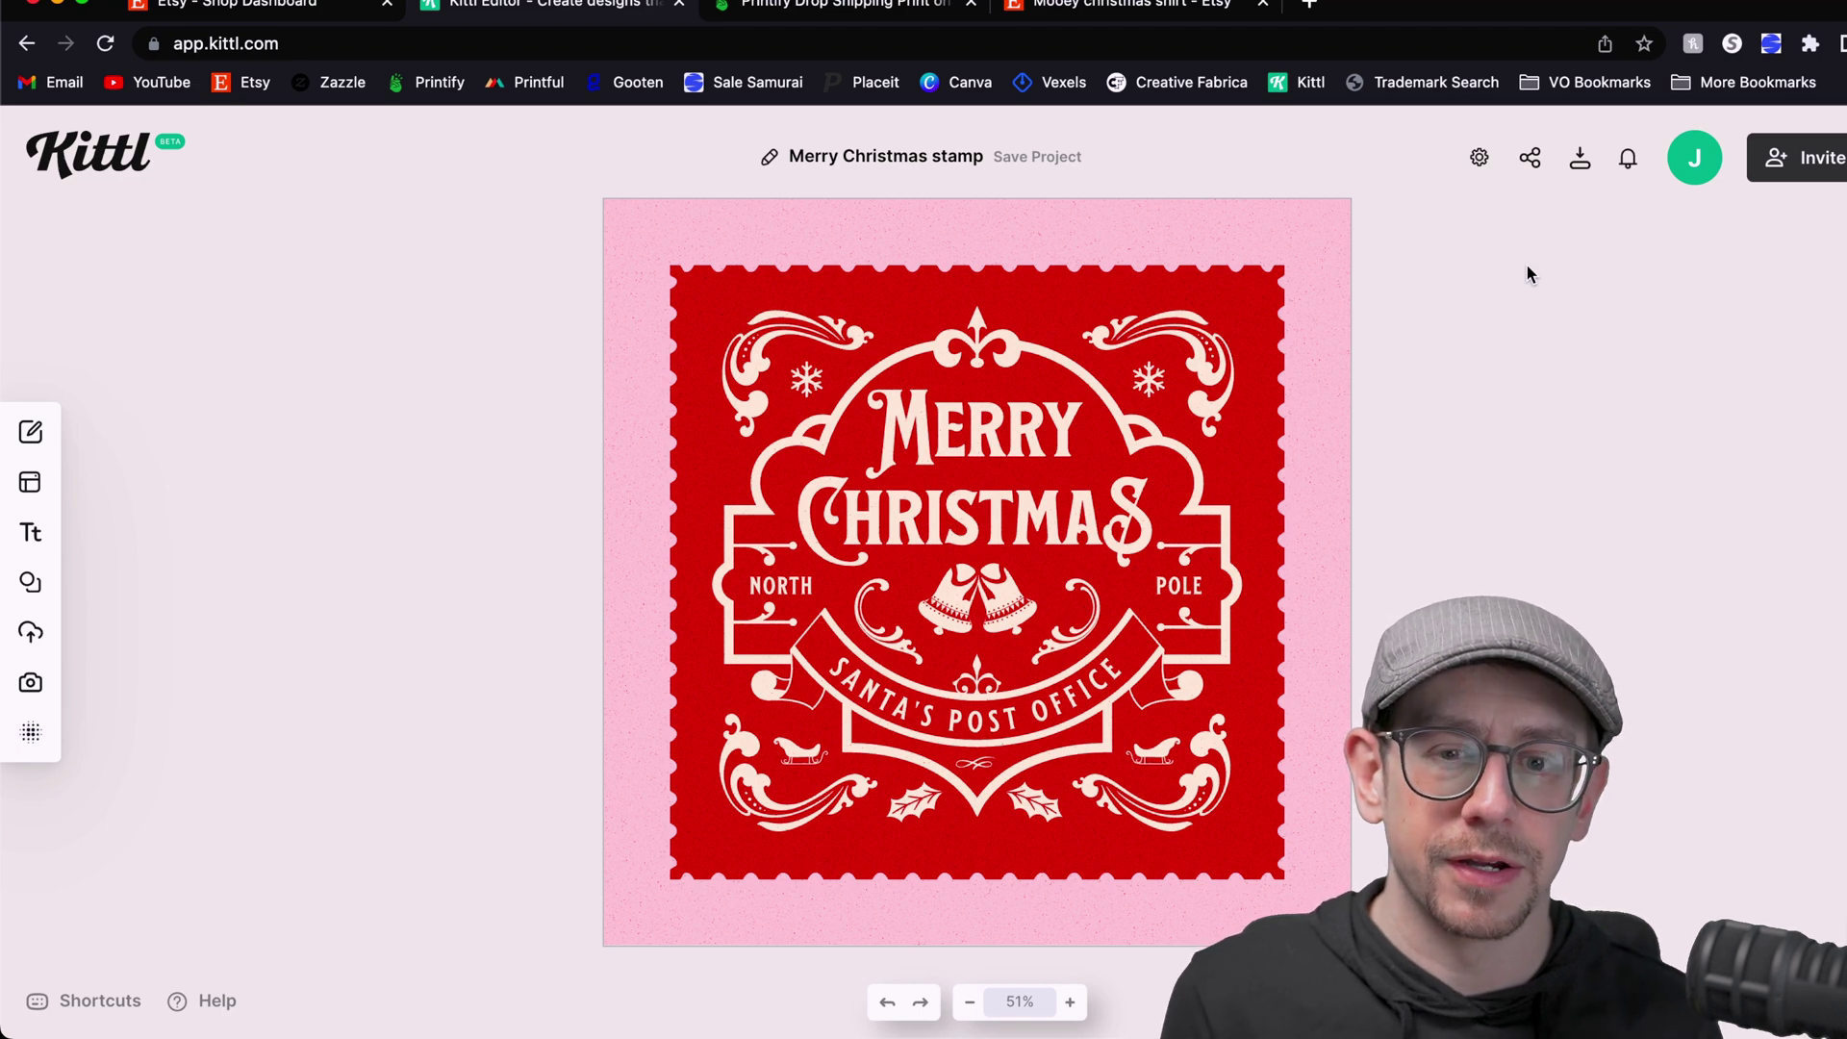
pyautogui.click(1482, 158)
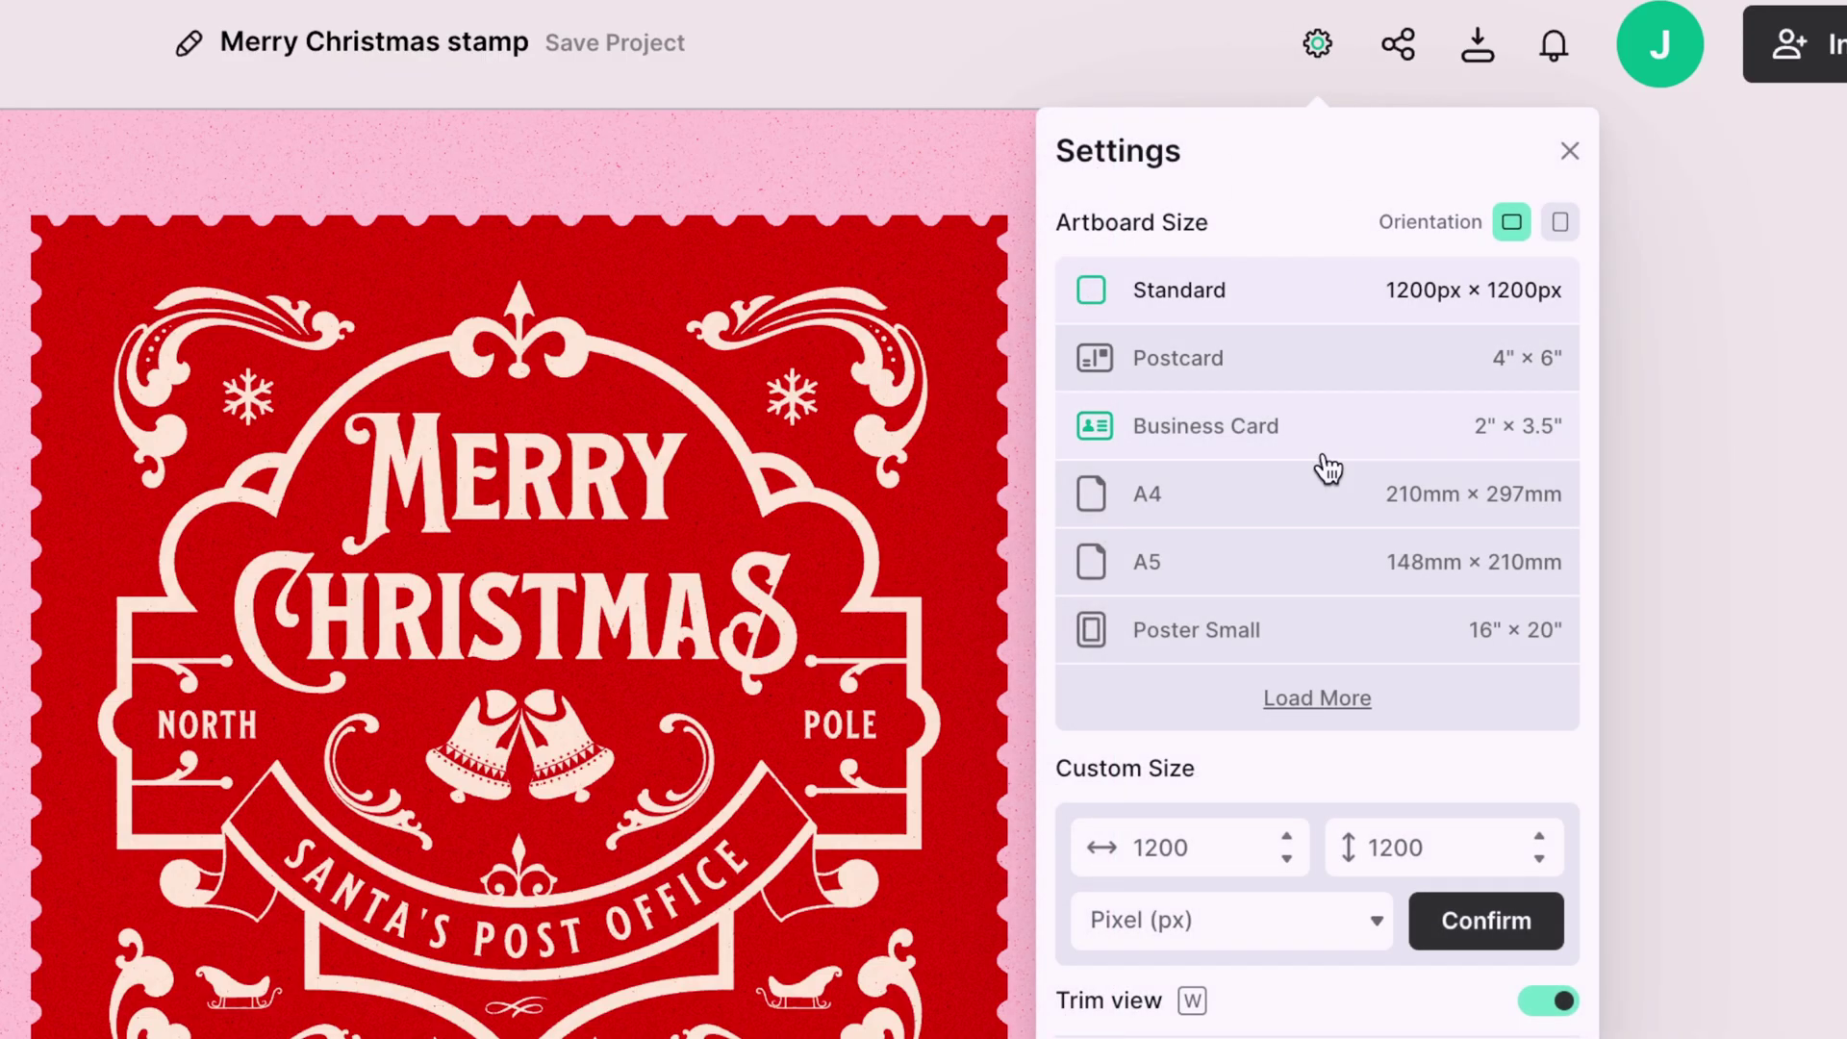
pyautogui.doubleClick(1246, 847)
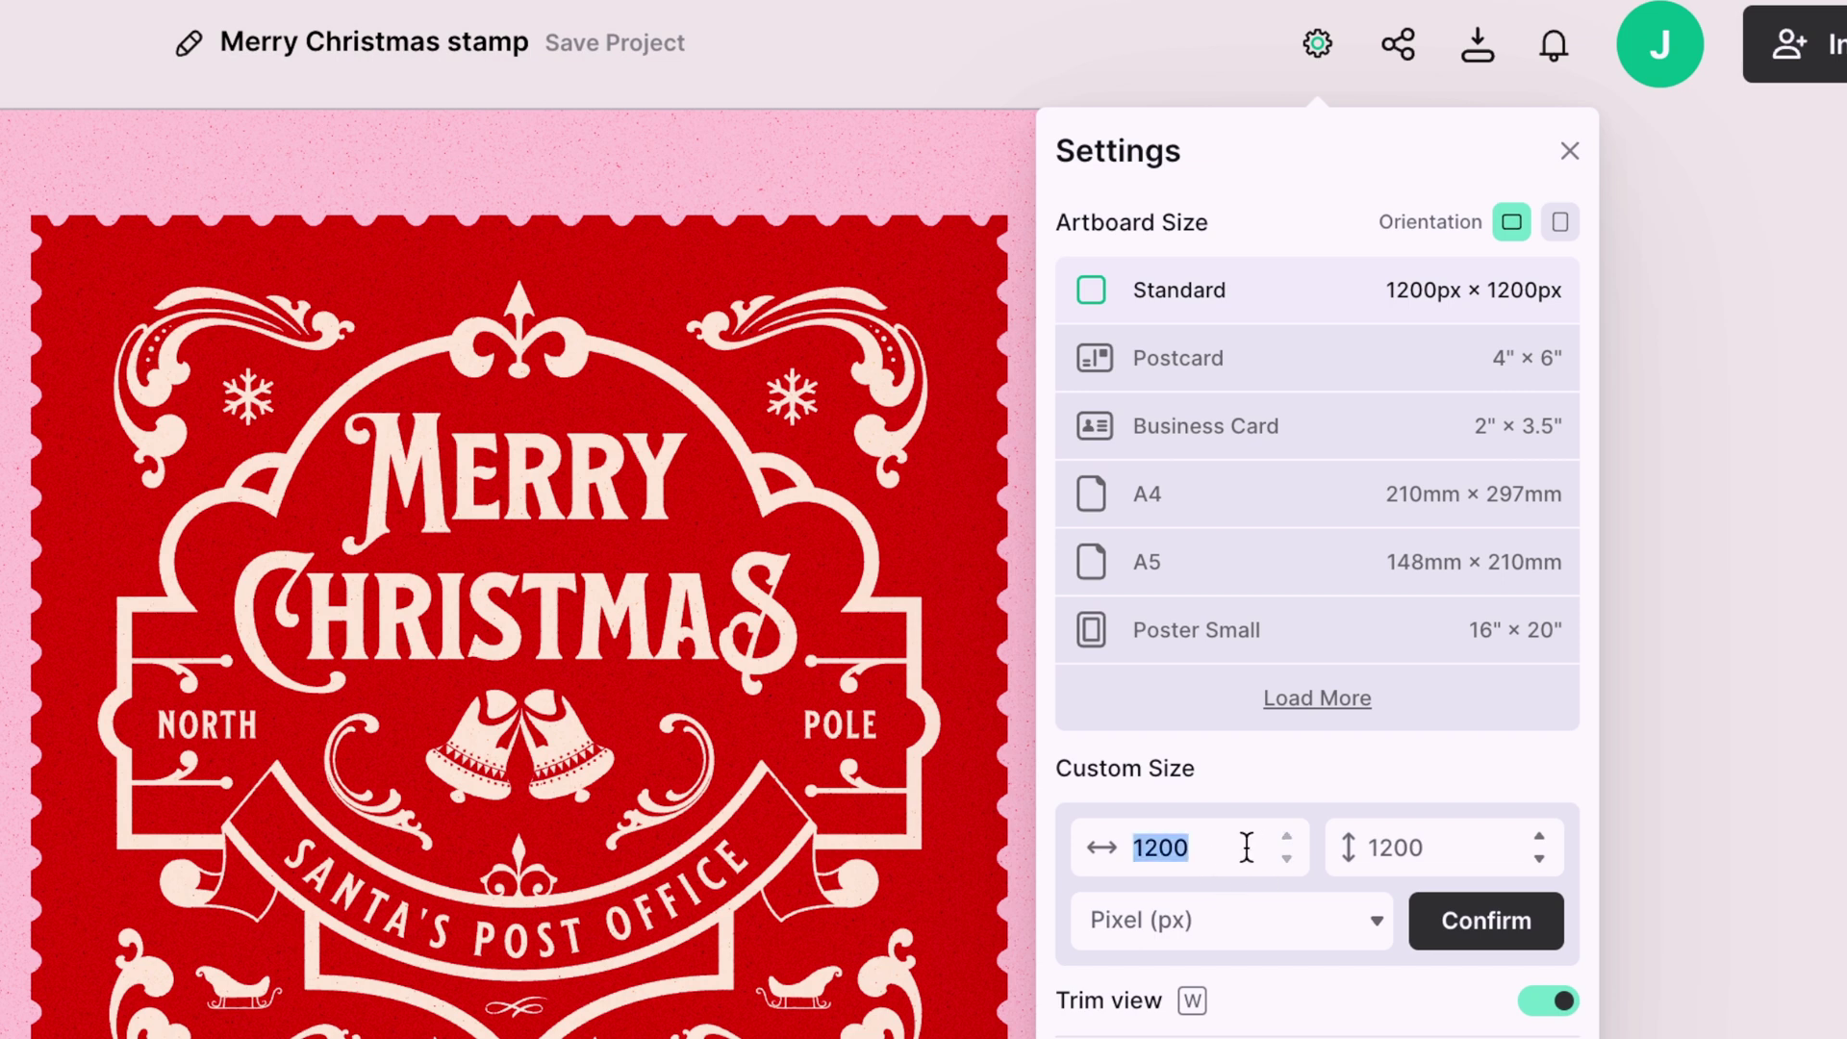
pyautogui.write('4000')
pyautogui.press('Tab')
pyautogui.write('400')
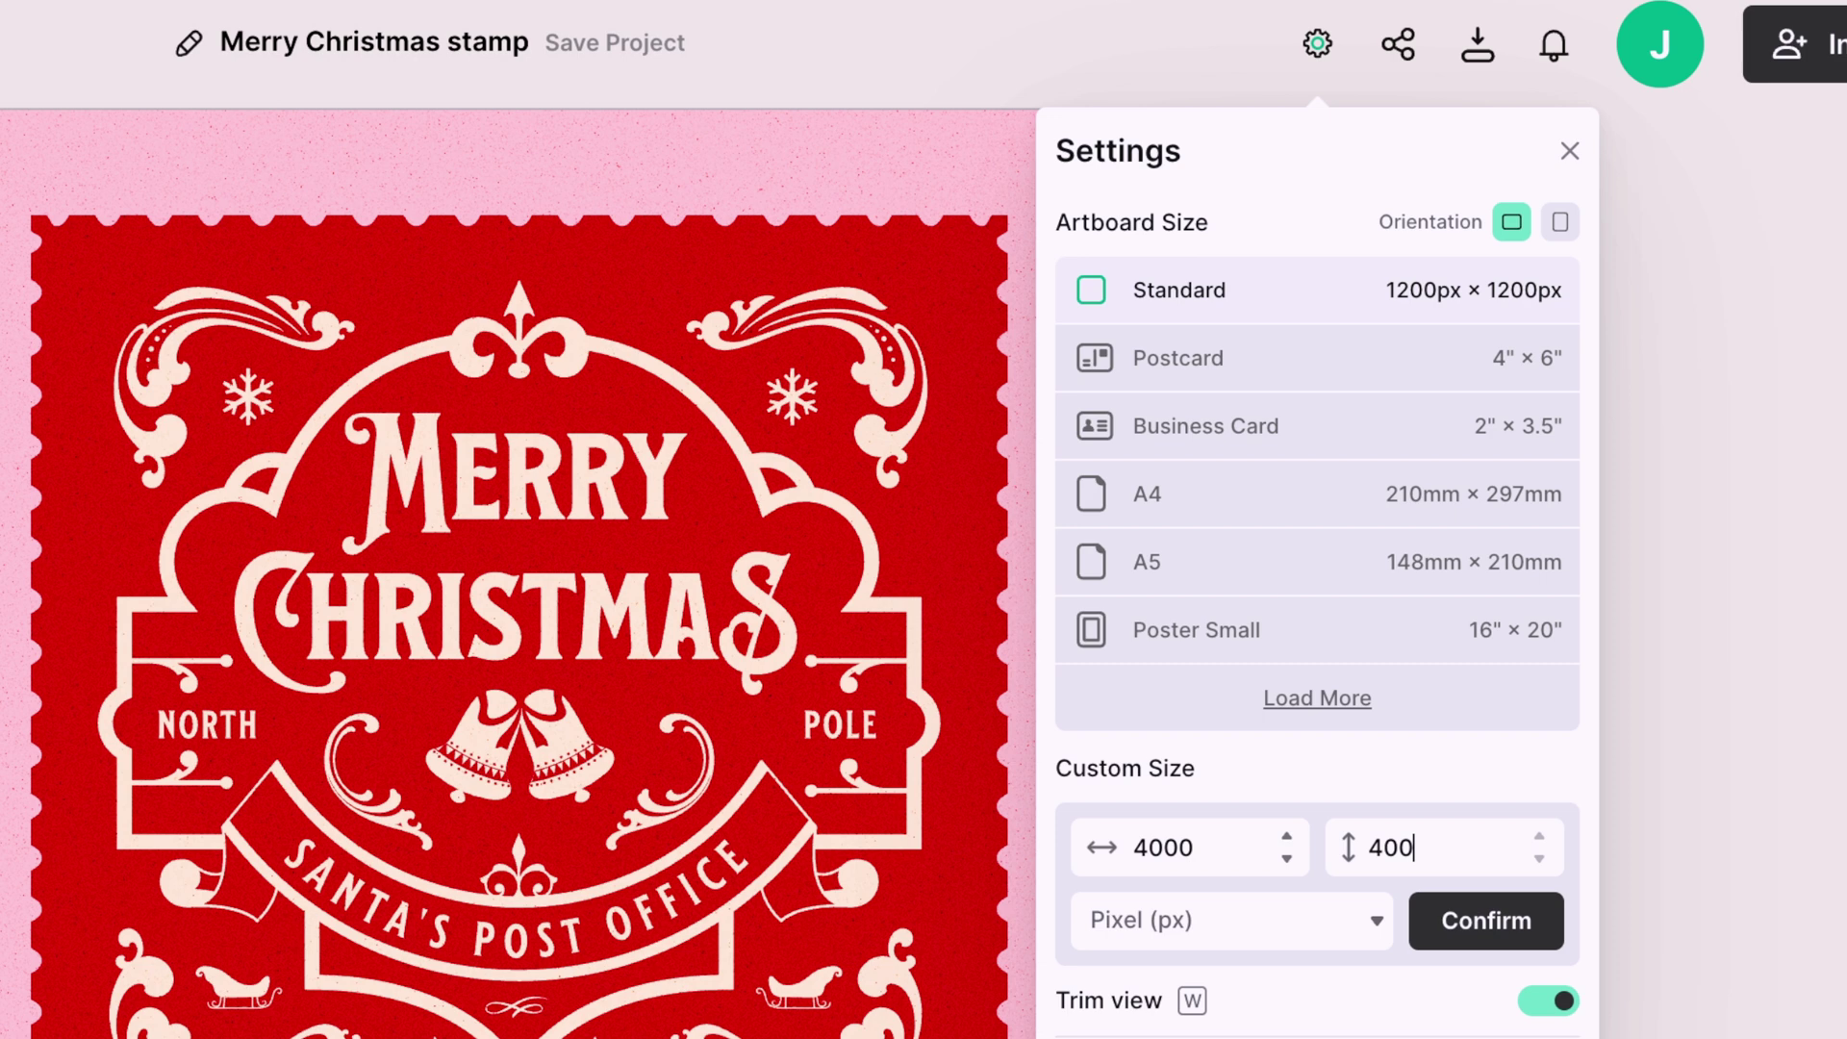
pyautogui.write('0')
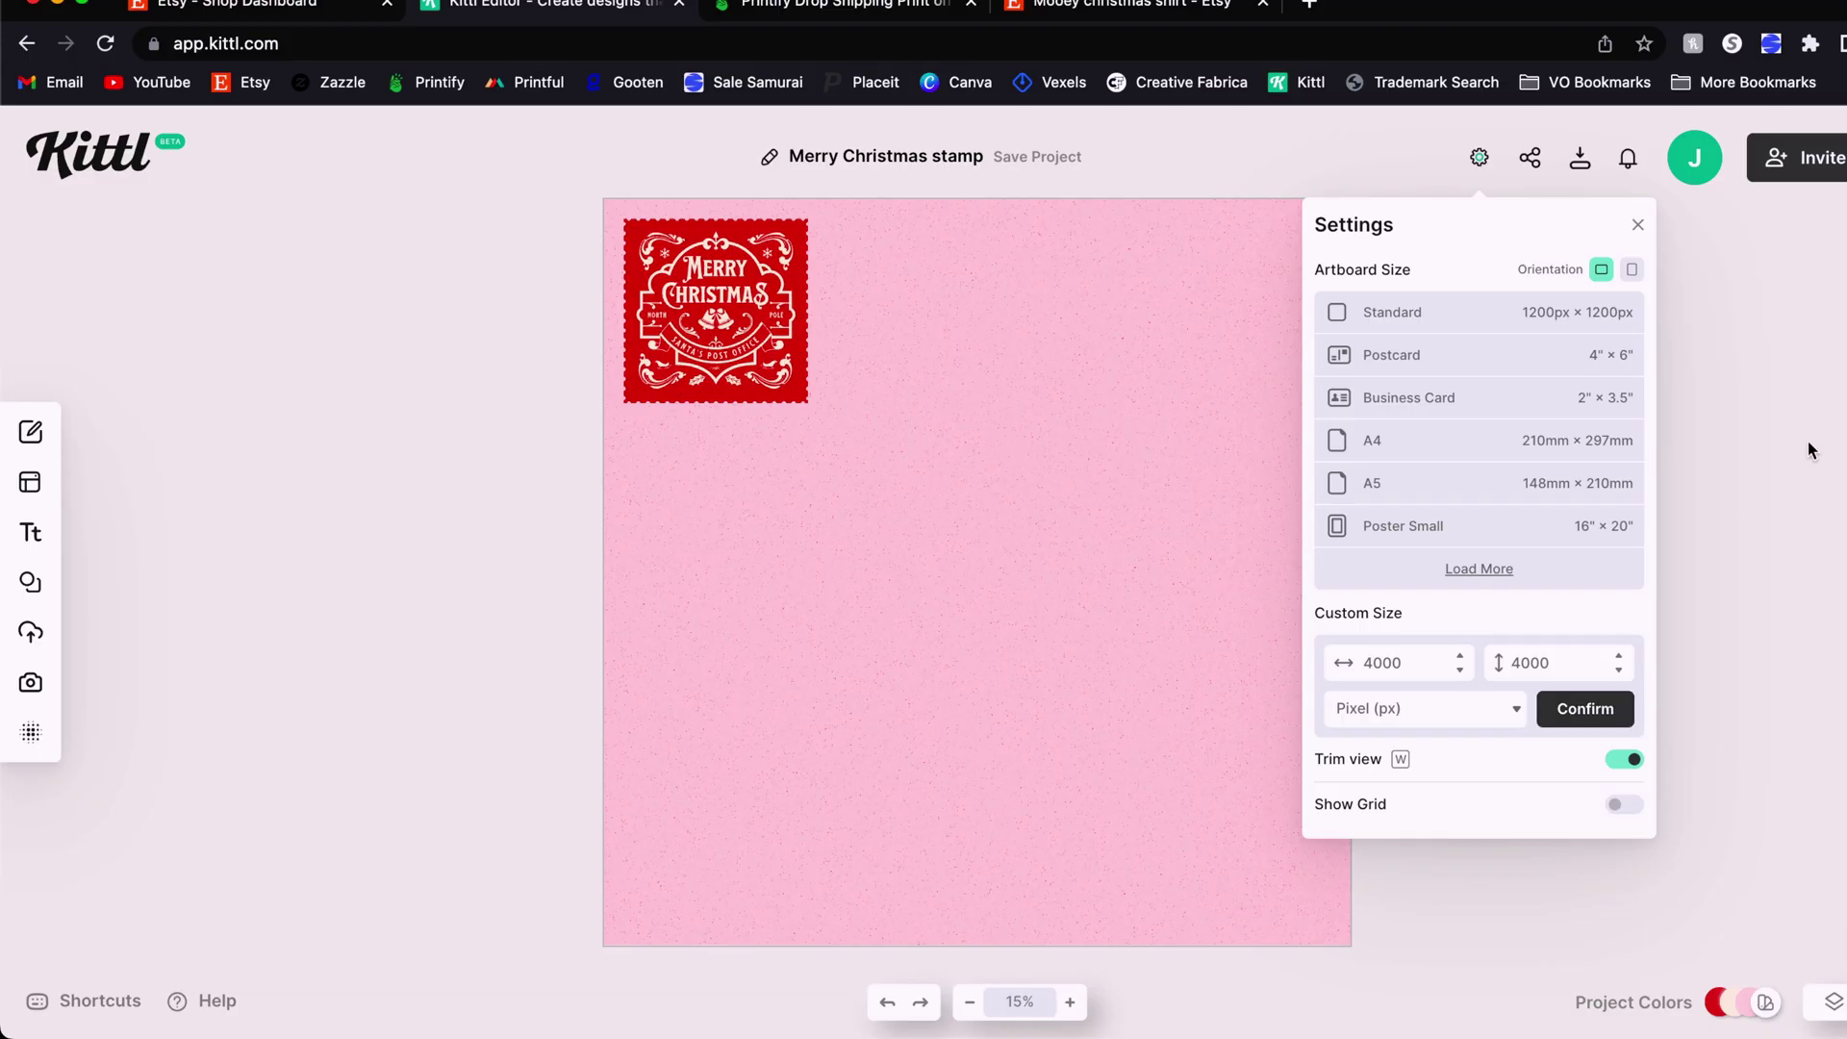
pyautogui.click(1786, 505)
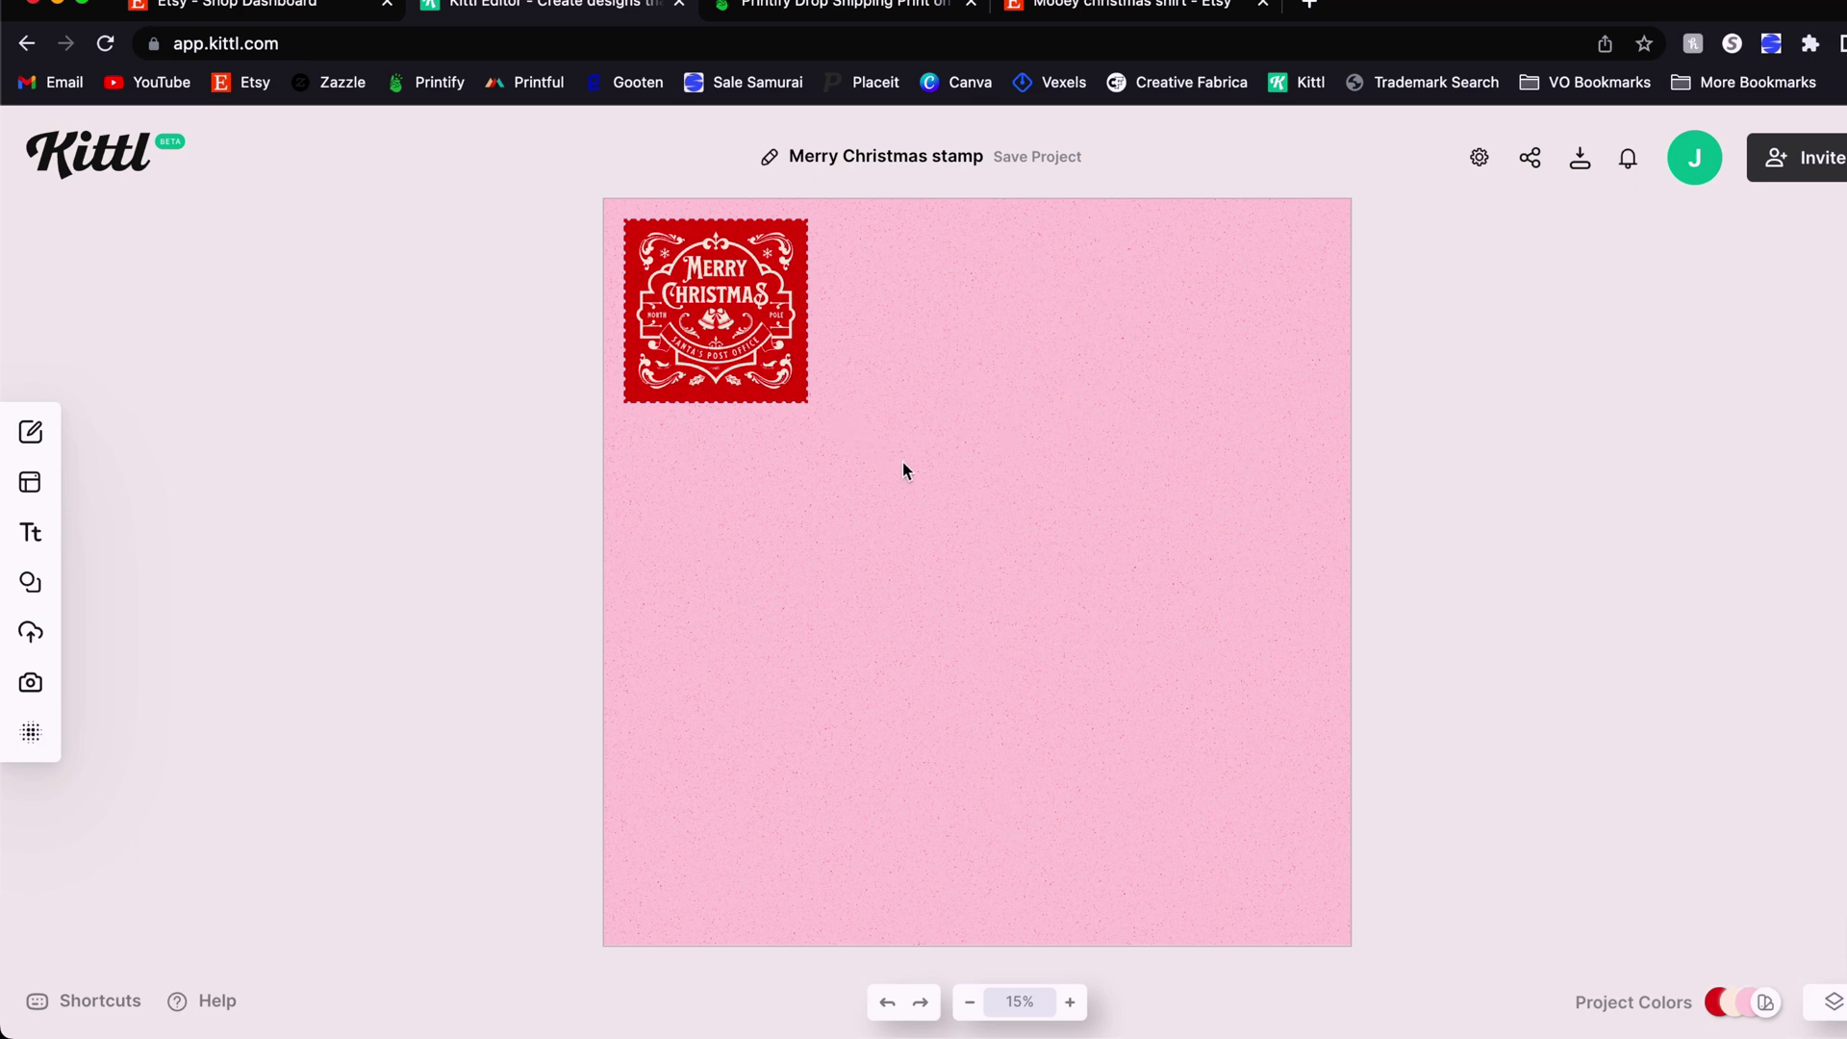
# - Select the whole stamp and scale it up to nearly fill the 4000 px artboard
pyautogui.moveTo(902, 462); pyautogui.dragTo(575, 181)
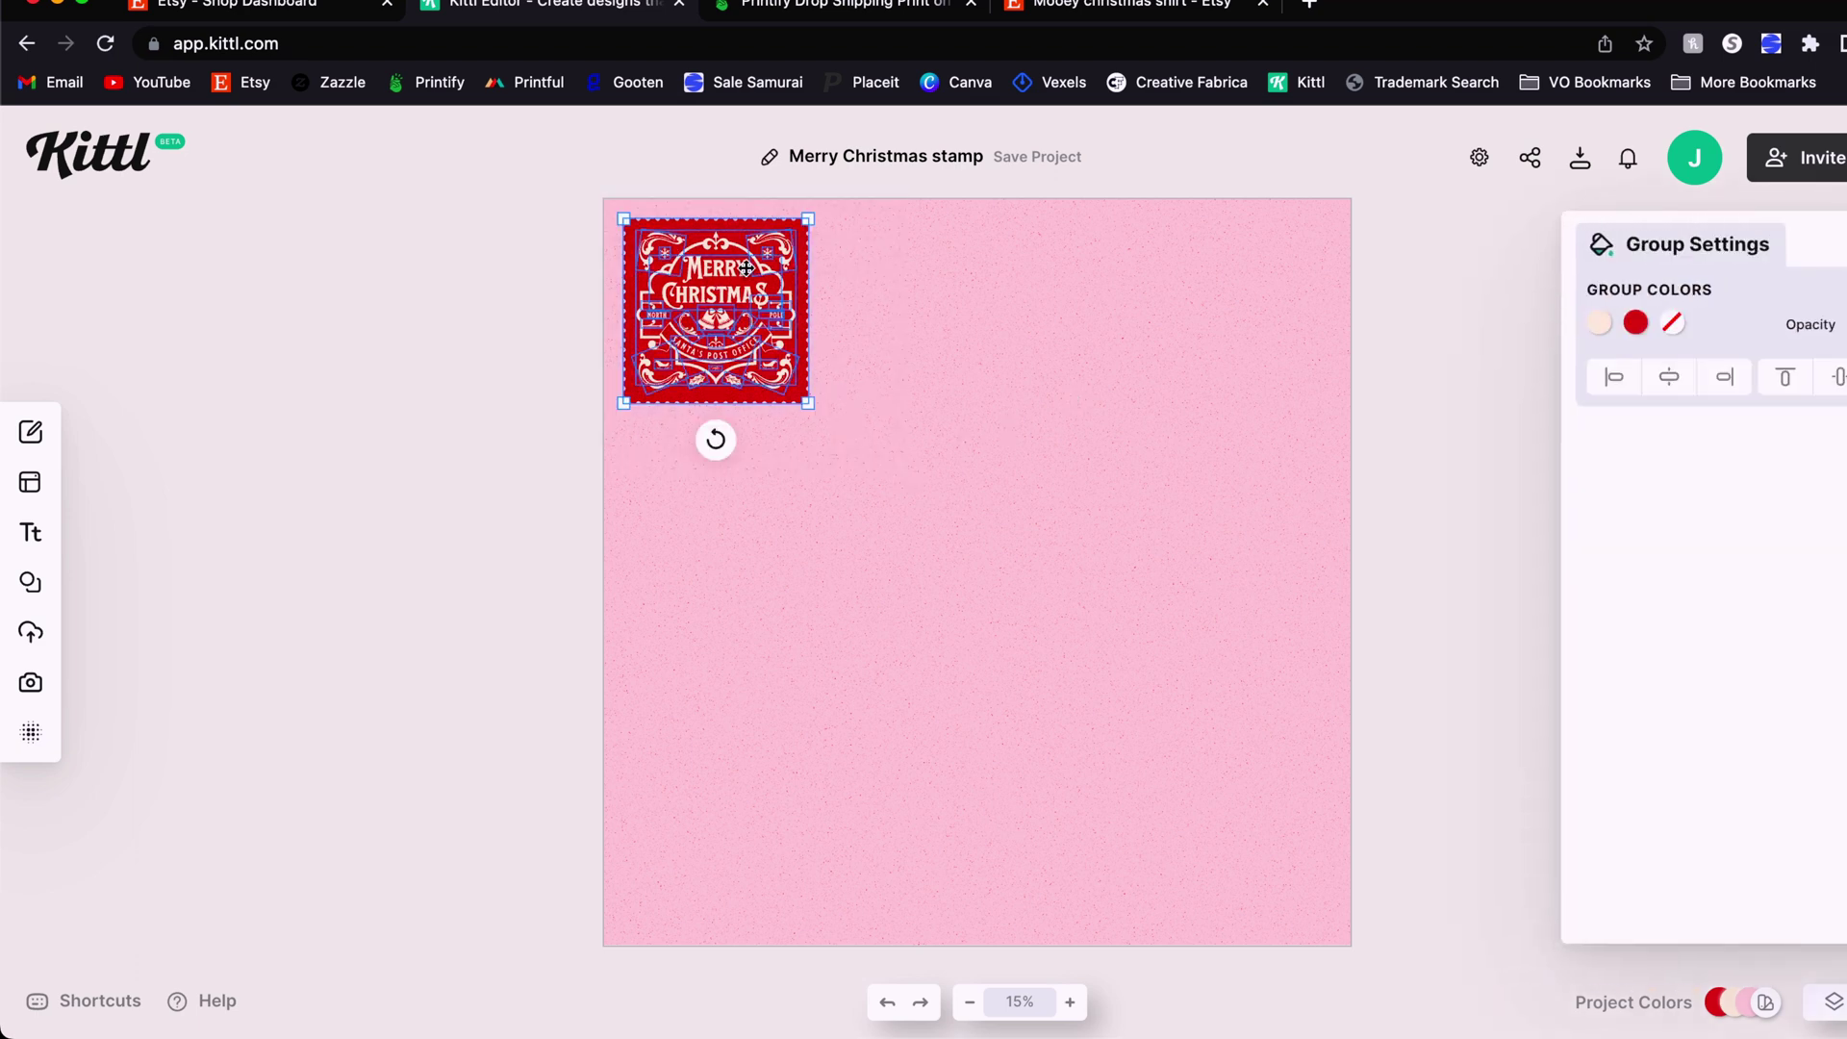
pyautogui.moveTo(810, 405); pyautogui.dragTo(1345, 931)
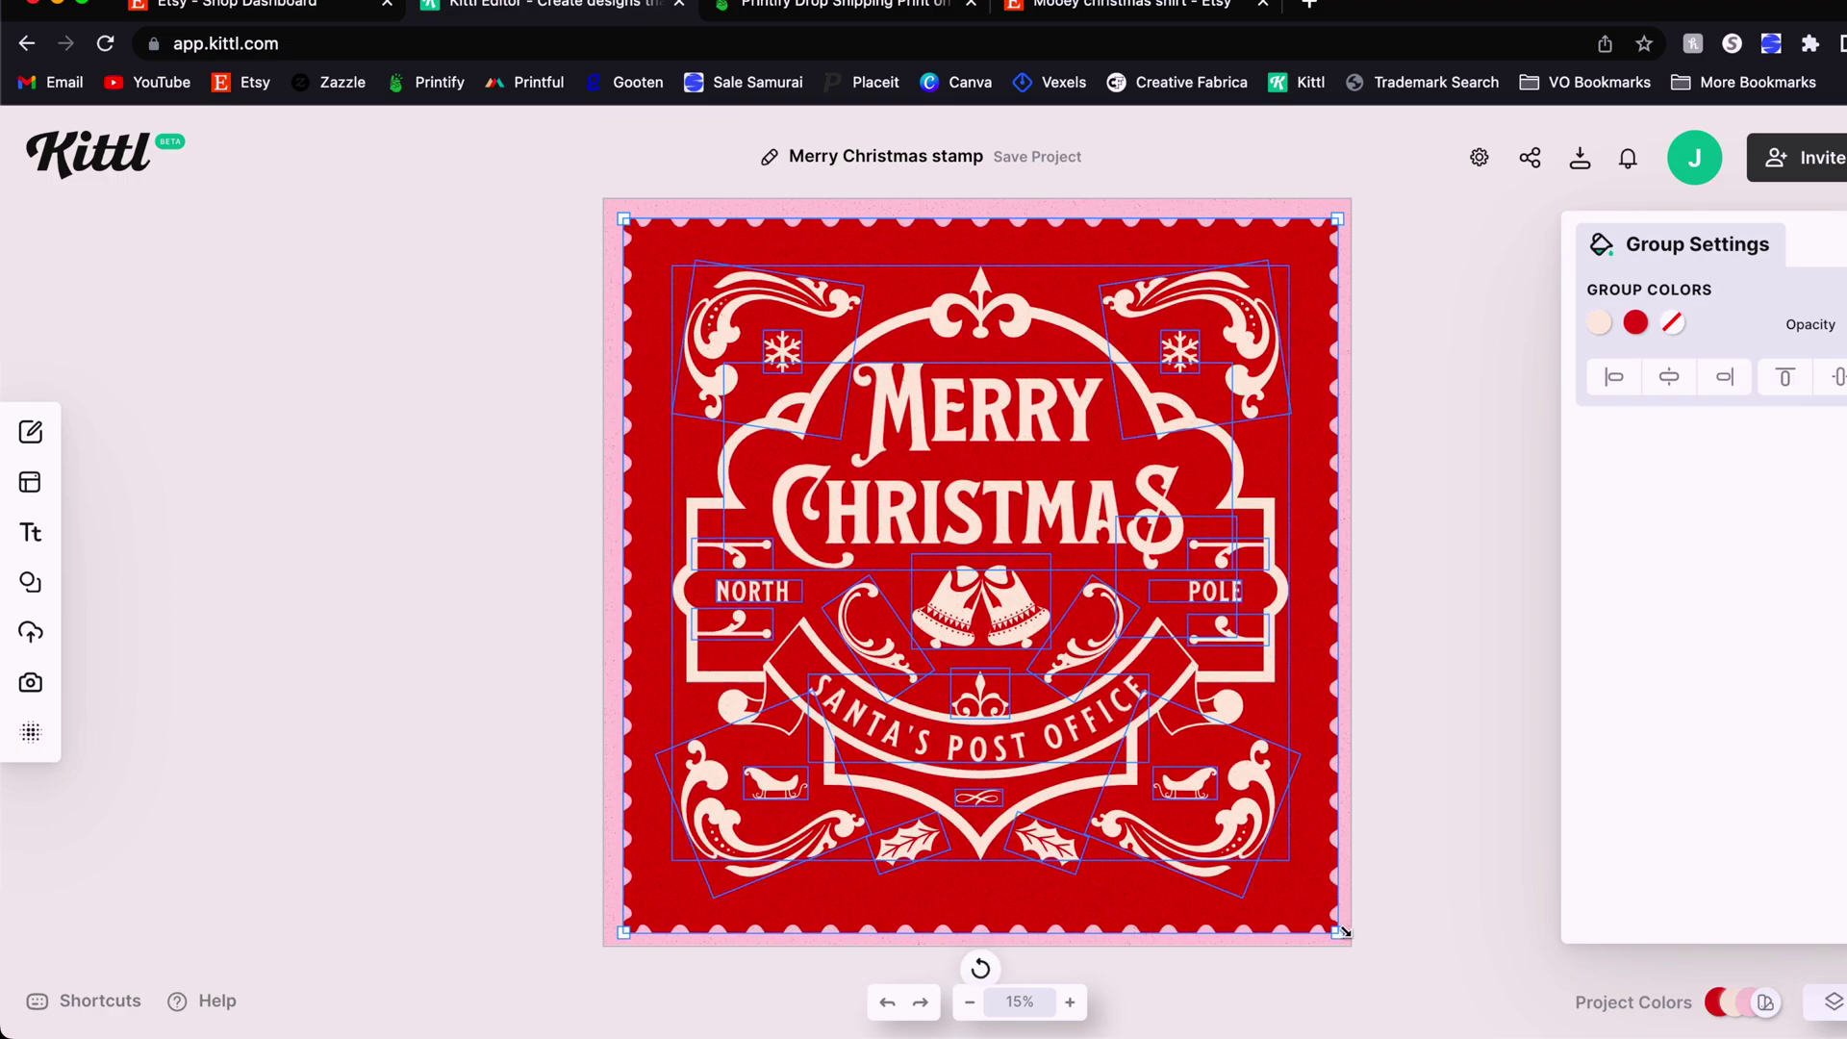
pyautogui.click(1488, 360)
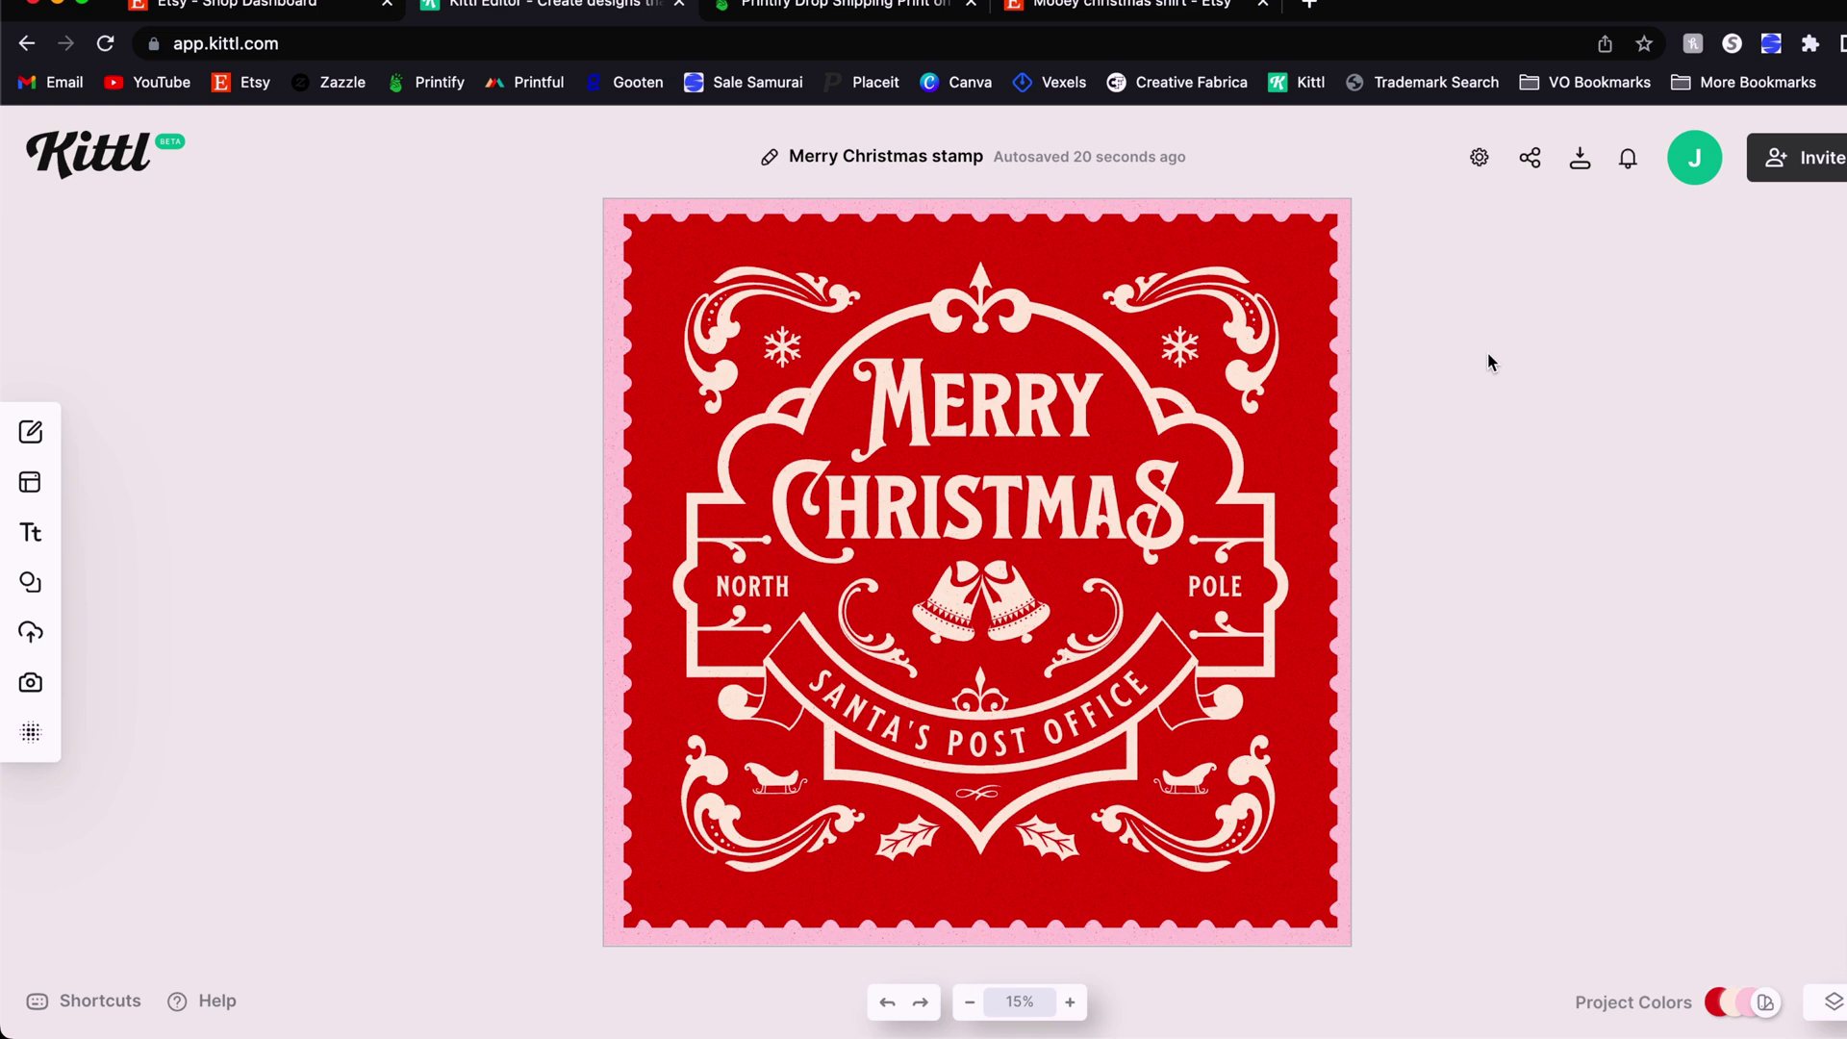
# - Delete the stamp's flourishes, ornaments and red backing shape
pyautogui.click(1229, 298)
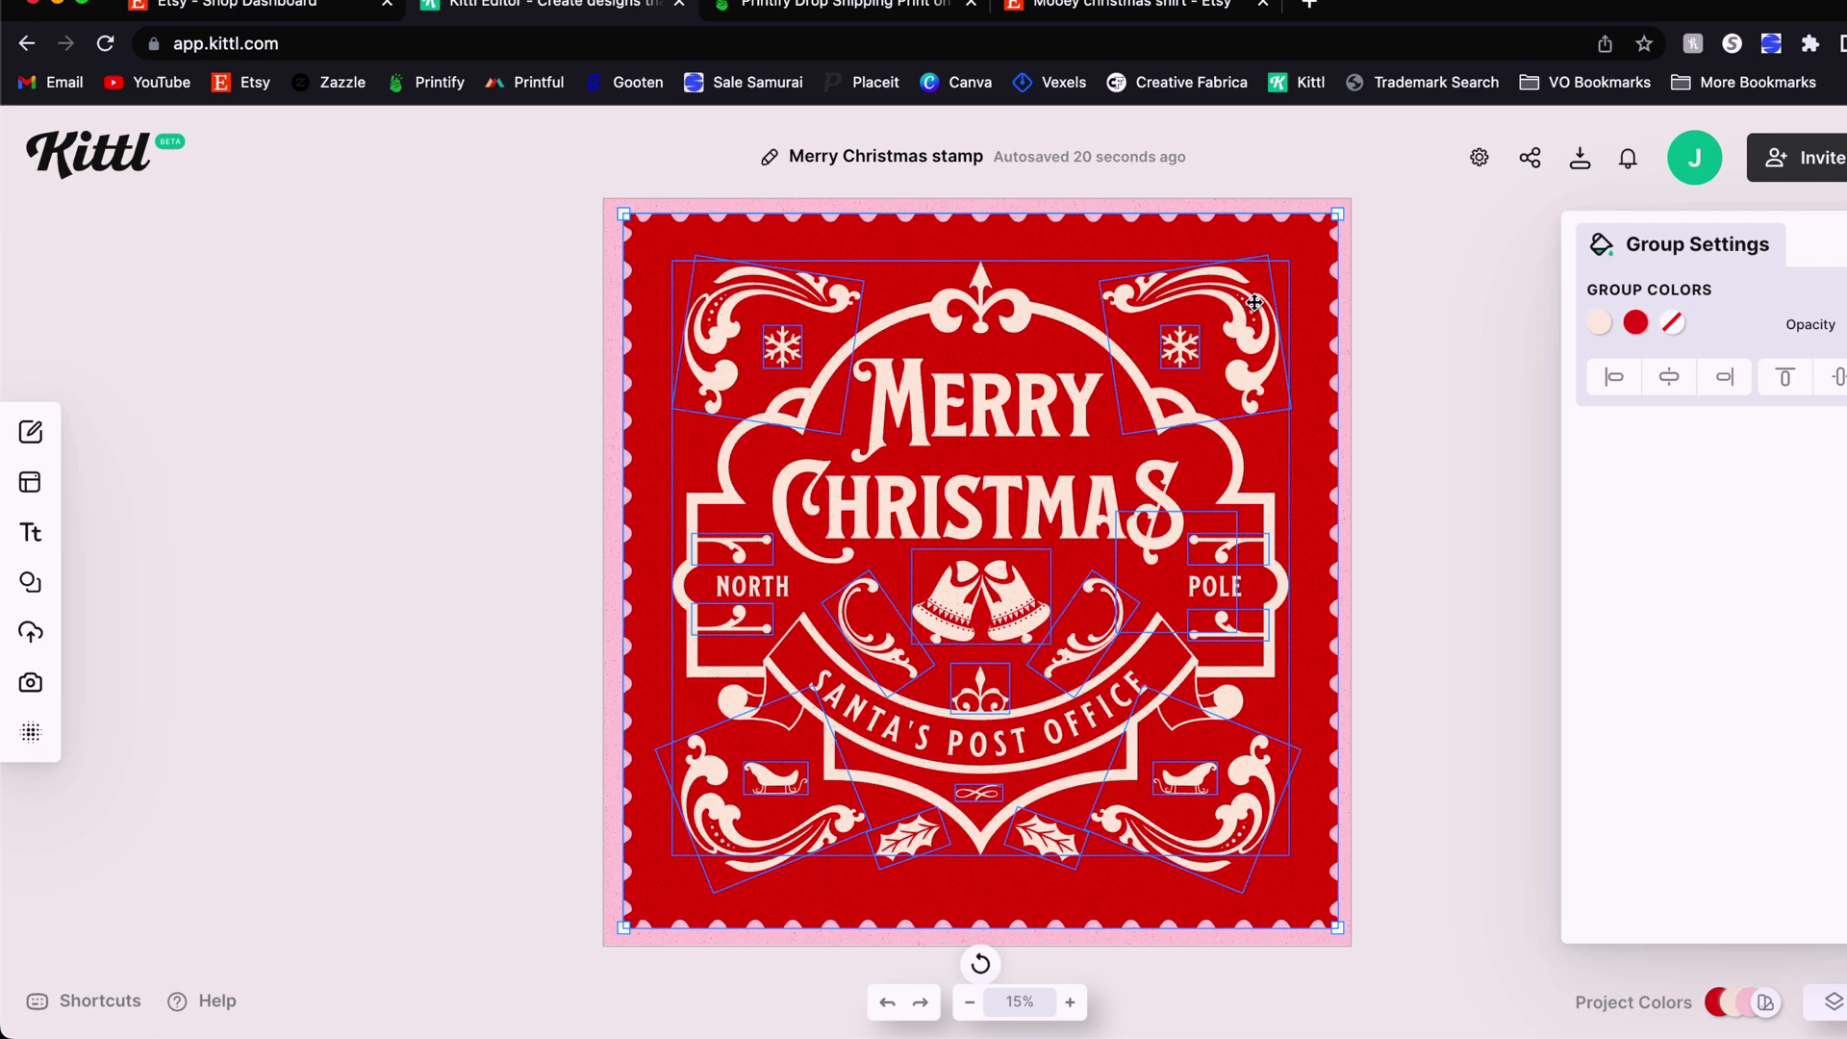
pyautogui.press('Escape')
pyautogui.press('Tab')
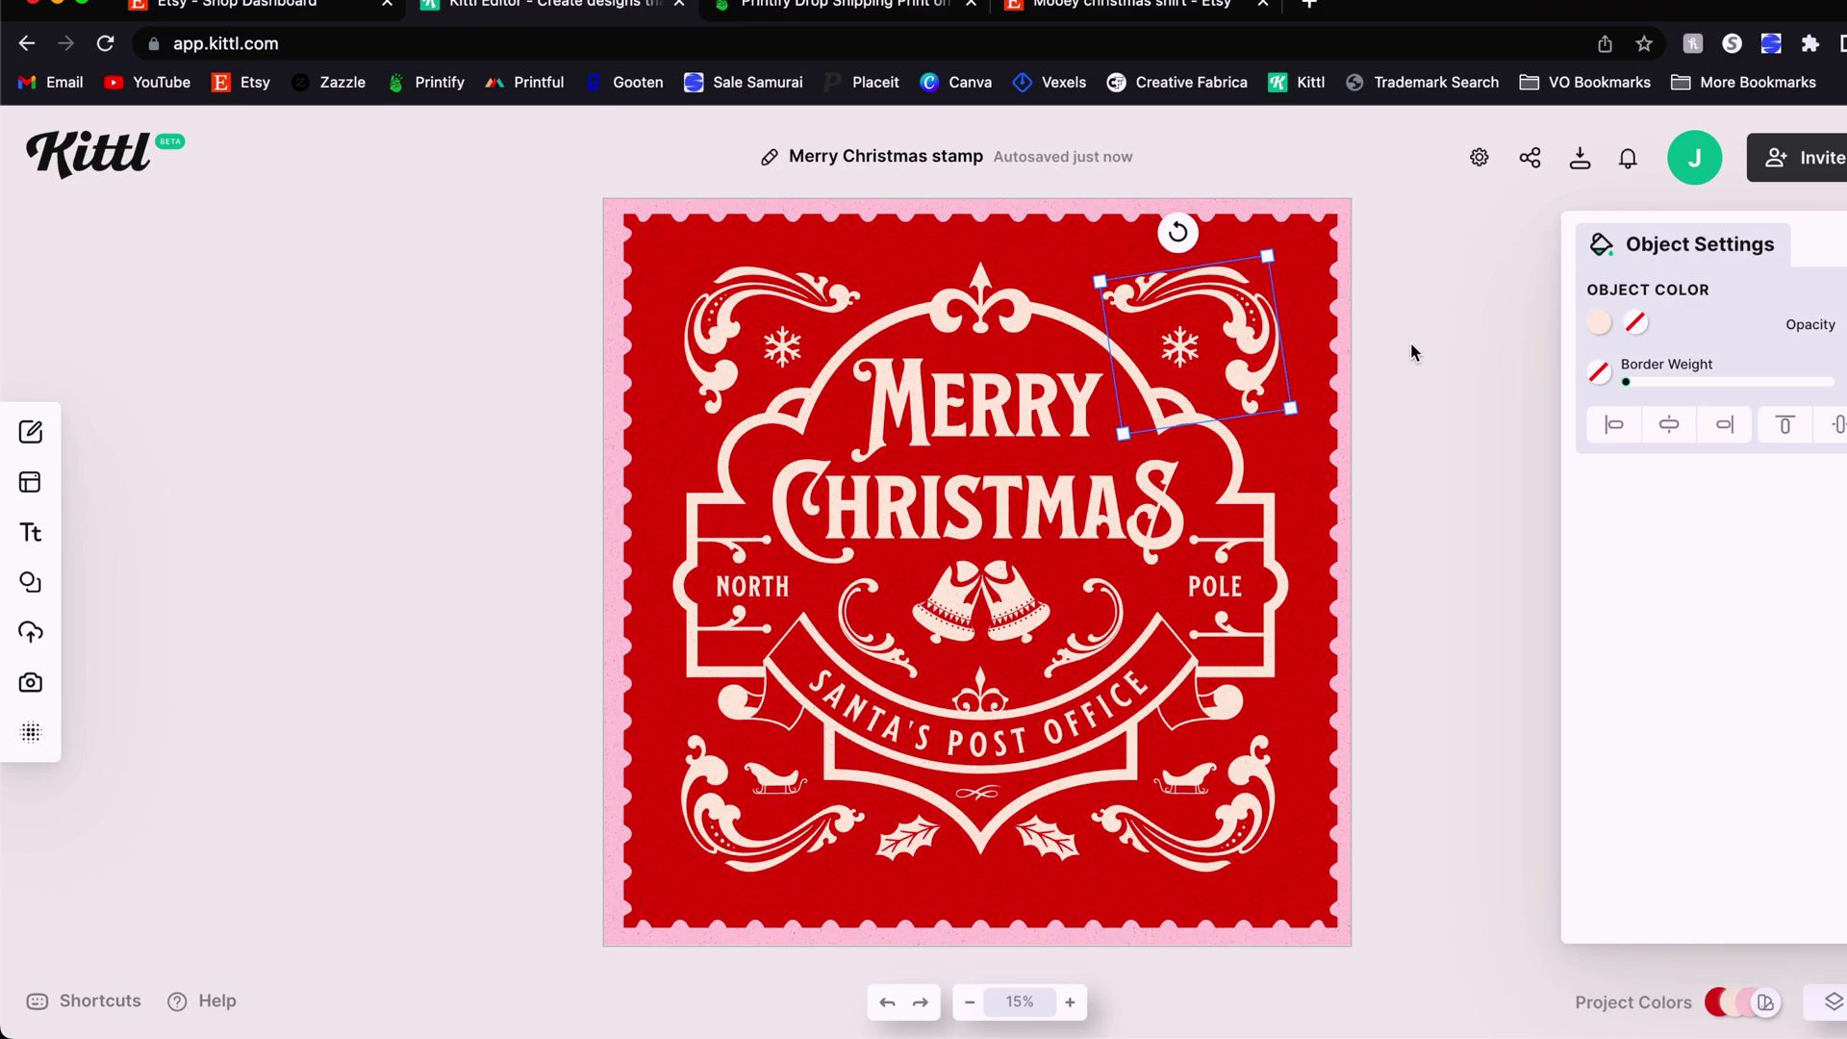
pyautogui.press('Delete')
pyautogui.click(808, 308)
pyautogui.press('Delete')
pyautogui.press('Delete')
pyautogui.press('Delete')
pyautogui.press('Delete')
pyautogui.press('Delete')
pyautogui.press('Tab')
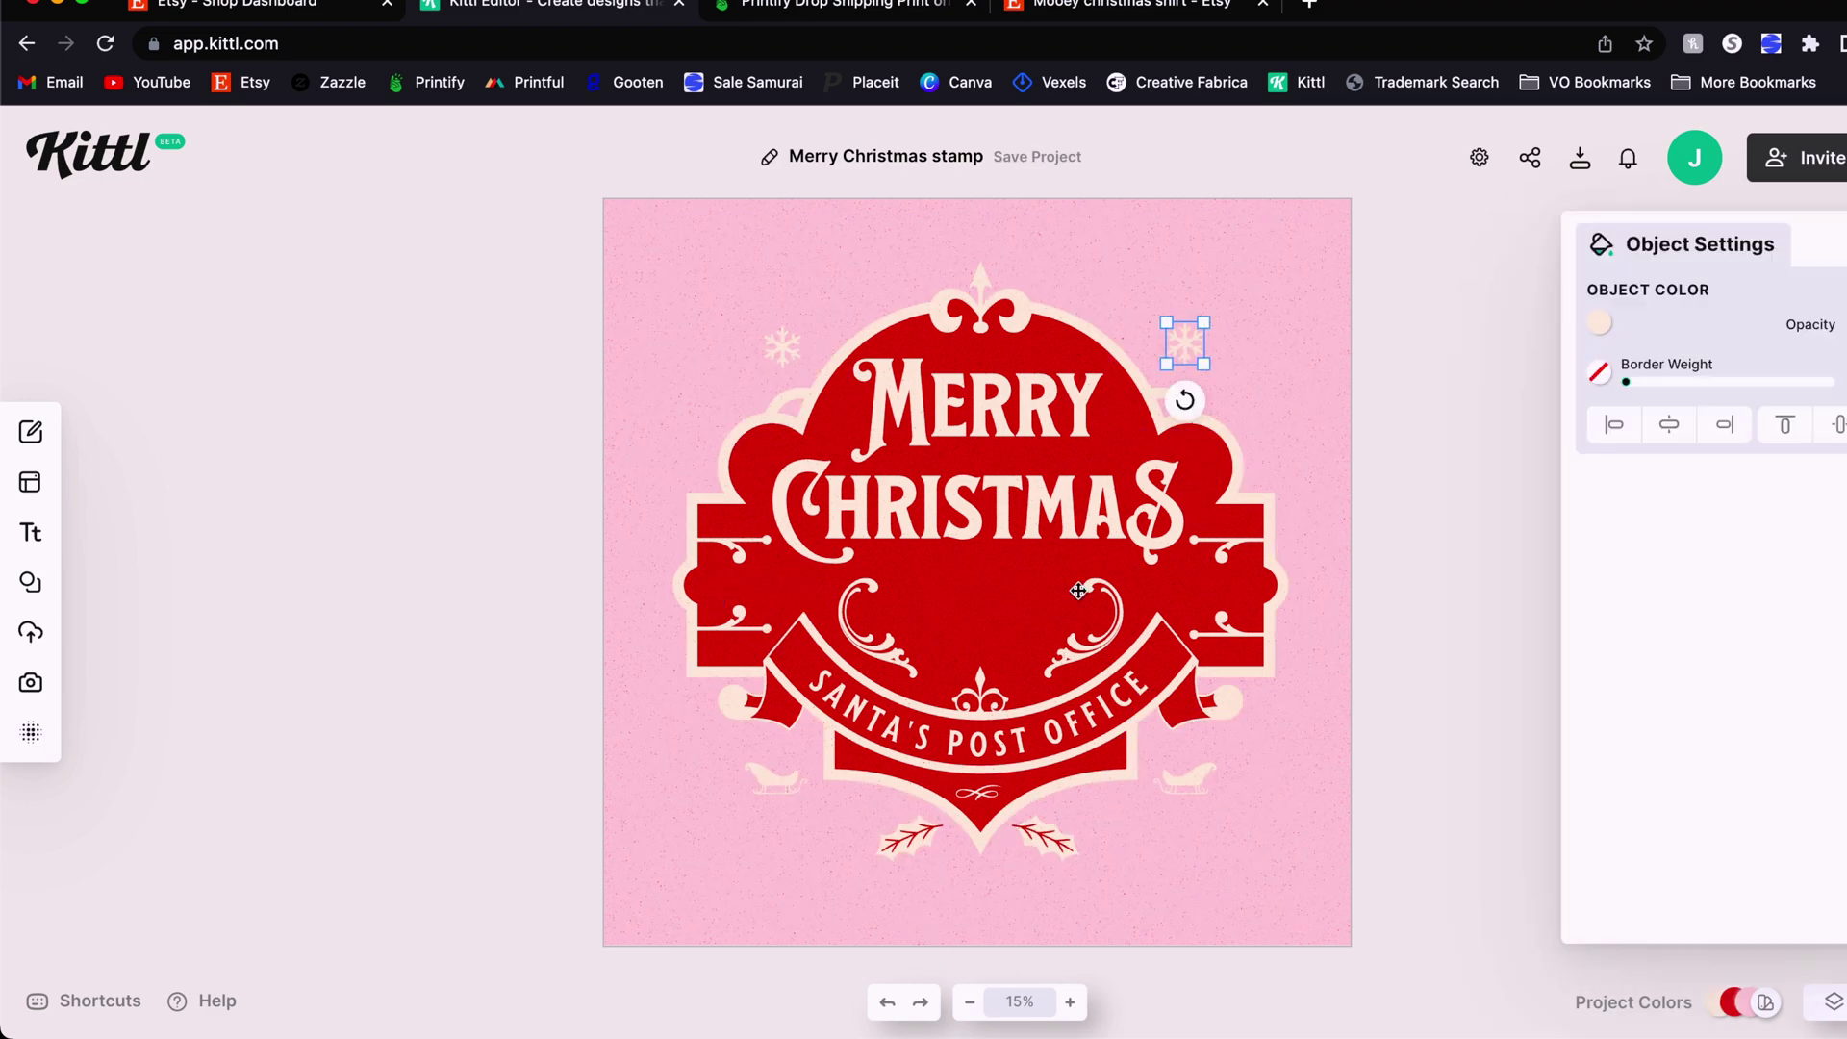
pyautogui.click(1122, 429)
pyautogui.press('Delete')
# - Set the Background layer colour to black and deselect the design
pyautogui.click(742, 770)
pyautogui.click(1833, 1001)
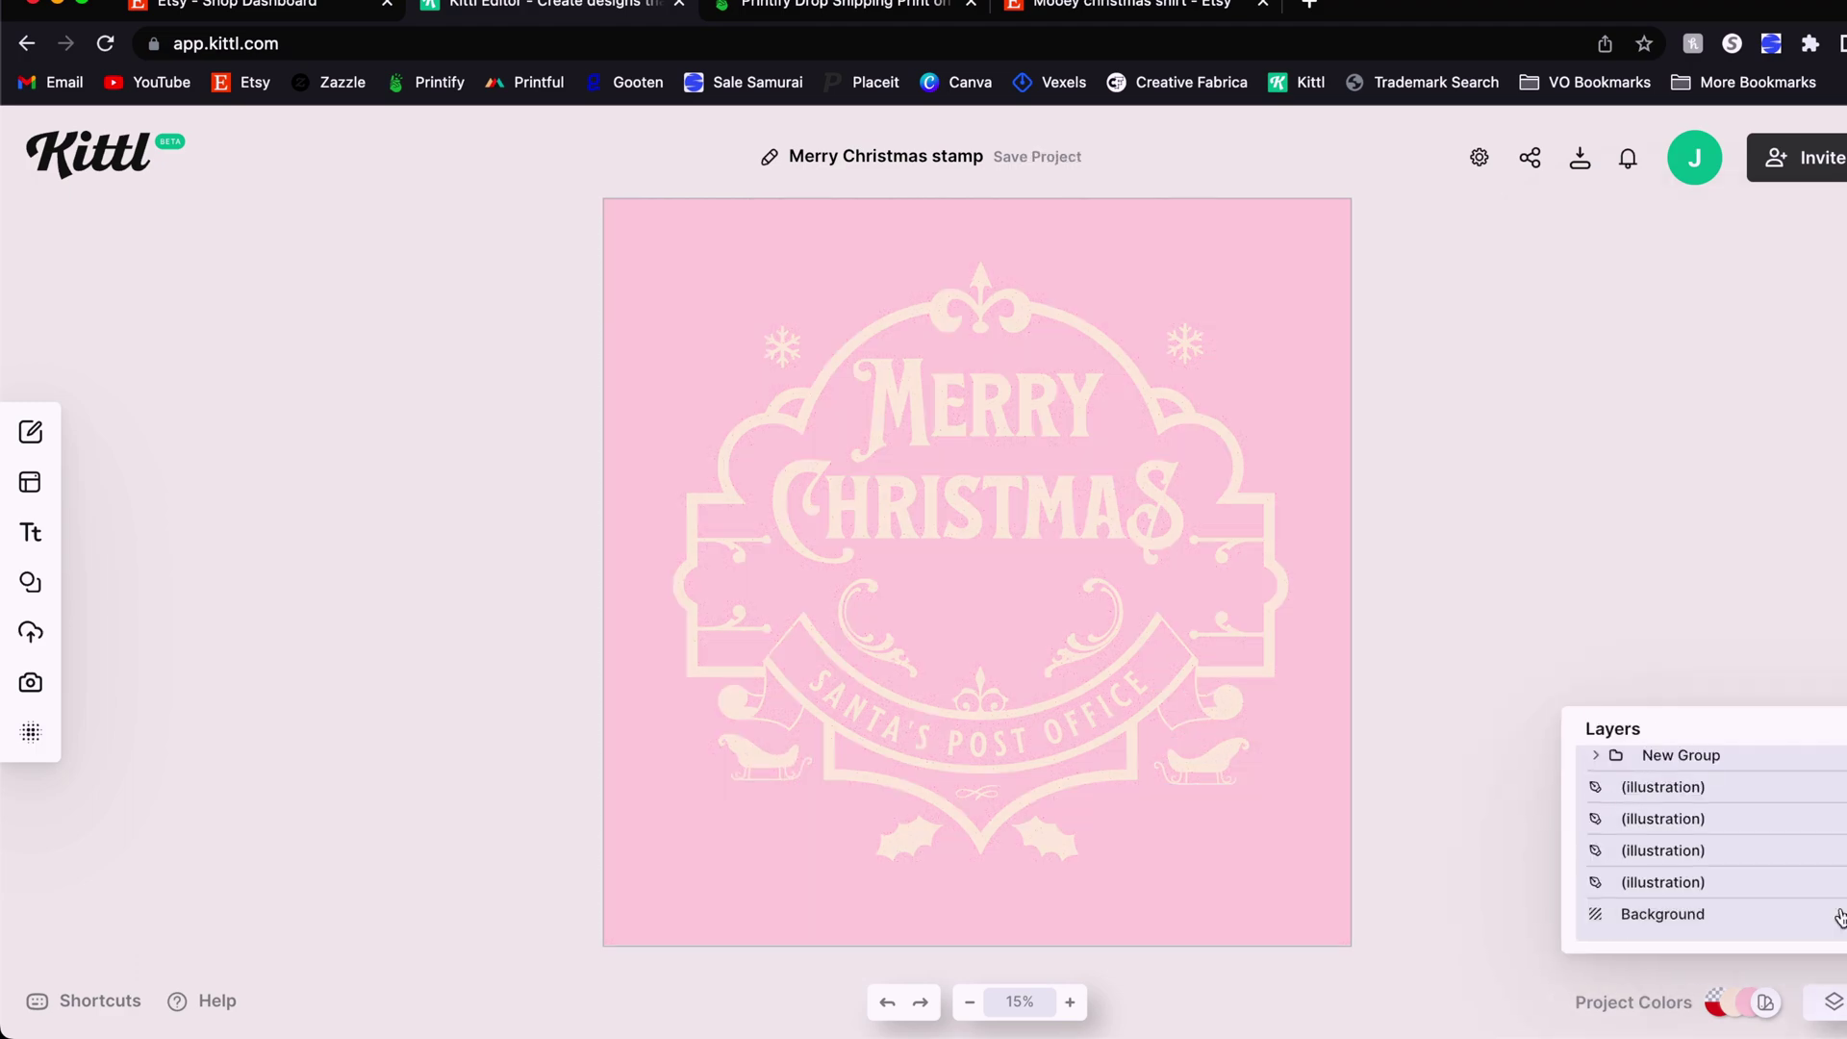
pyautogui.click(1018, 402)
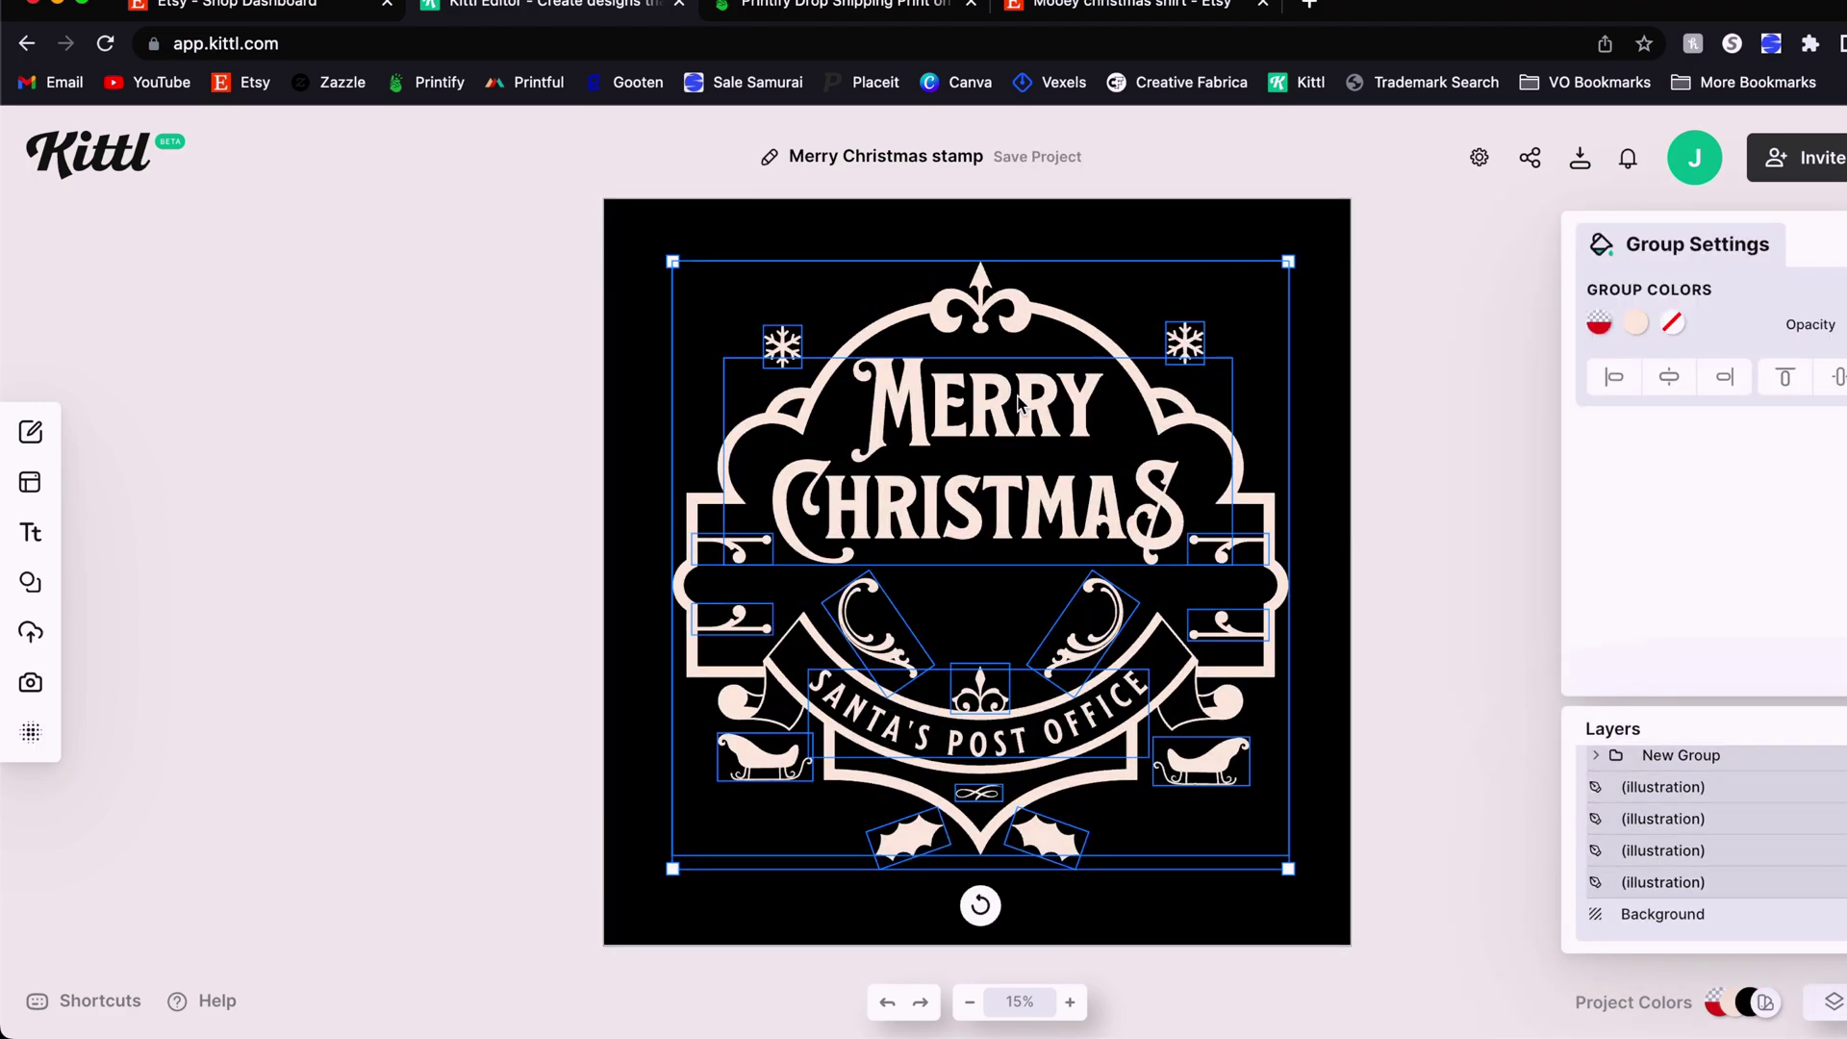
pyautogui.click(1456, 583)
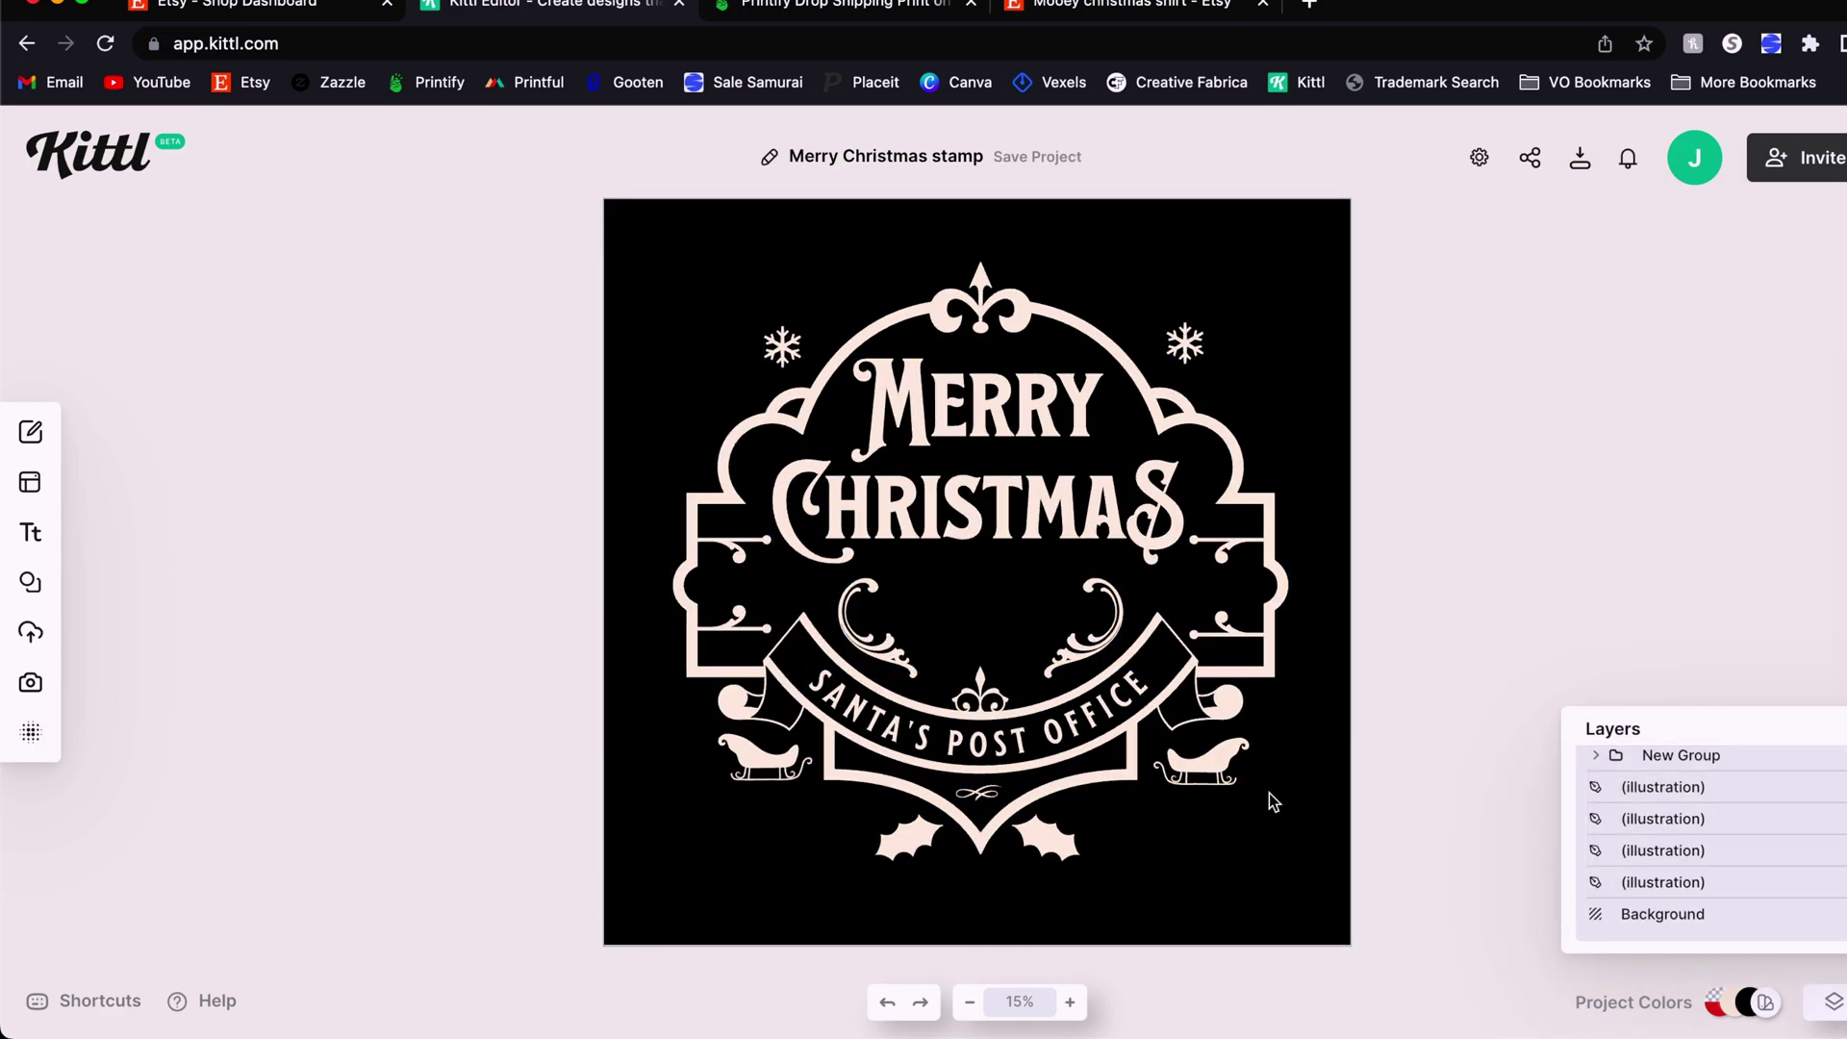
# - Move the title text to the top and curve it into a circular arc
pyautogui.moveTo(1360, 882); pyautogui.dragTo(575, 246)
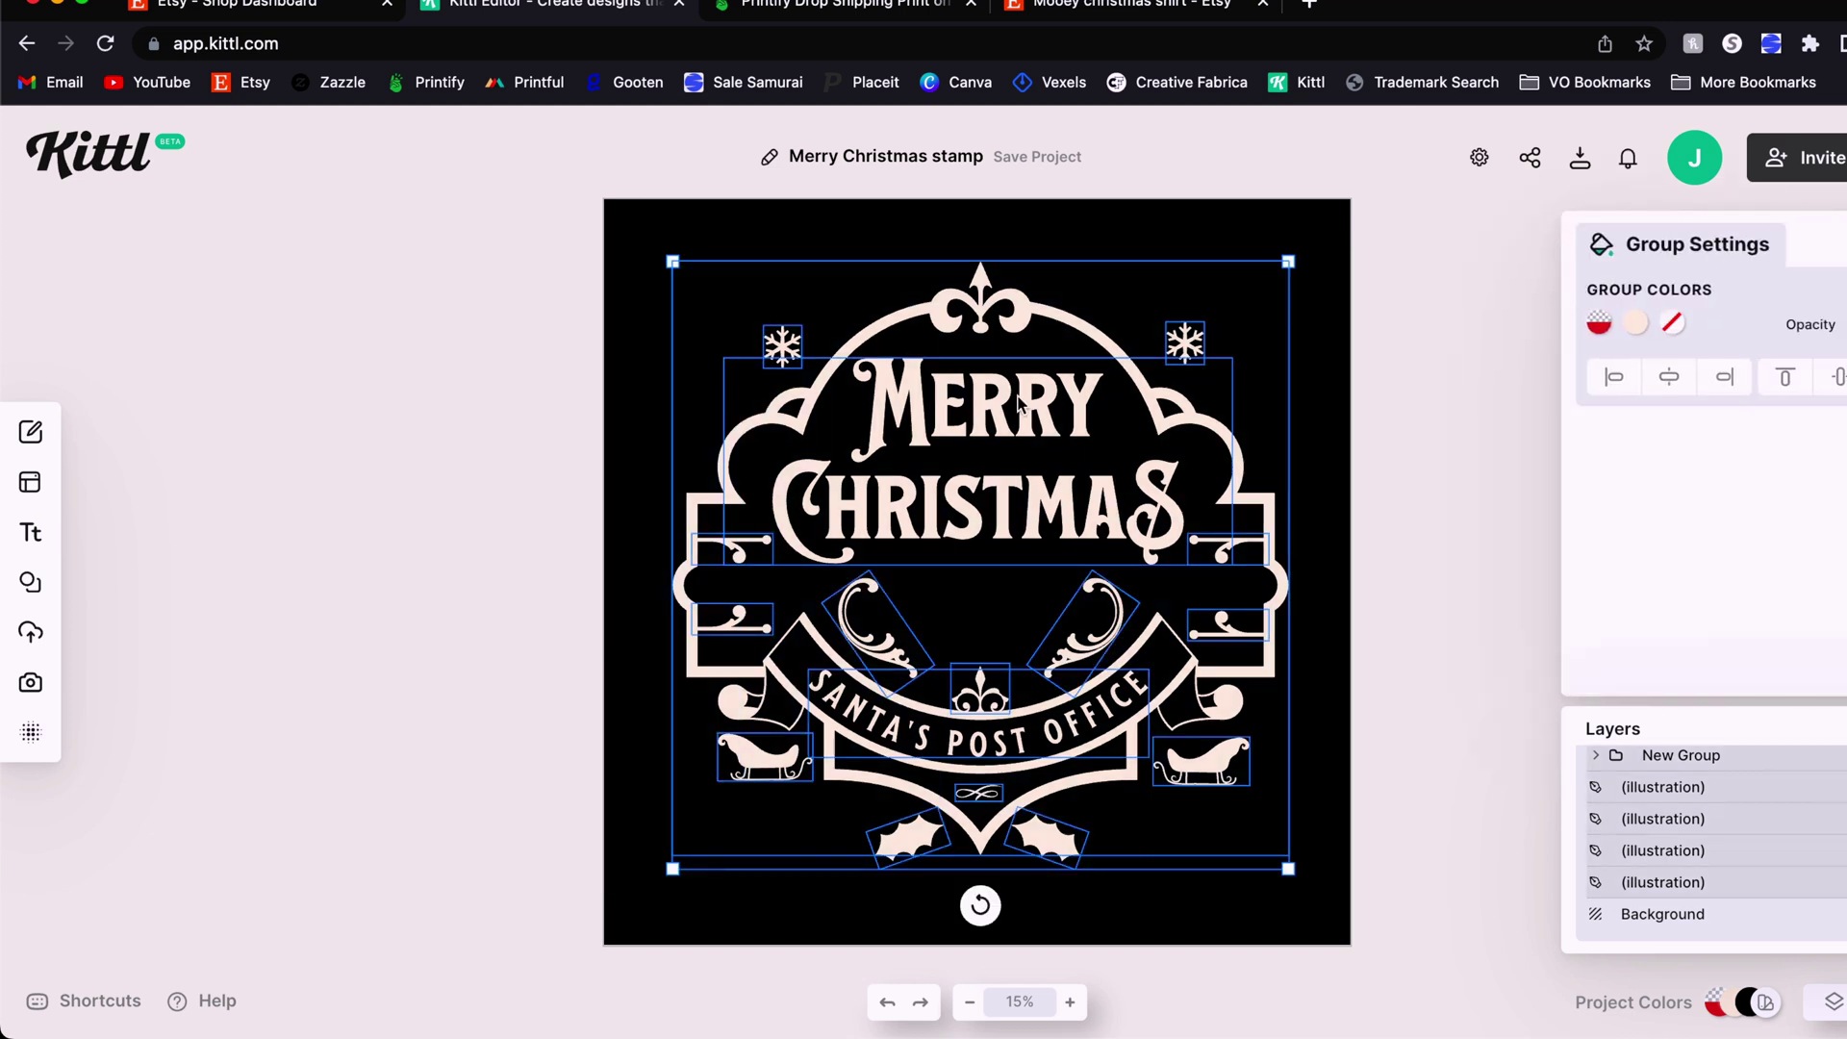
pyautogui.moveTo(1019, 402); pyautogui.dragTo(1060, 364)
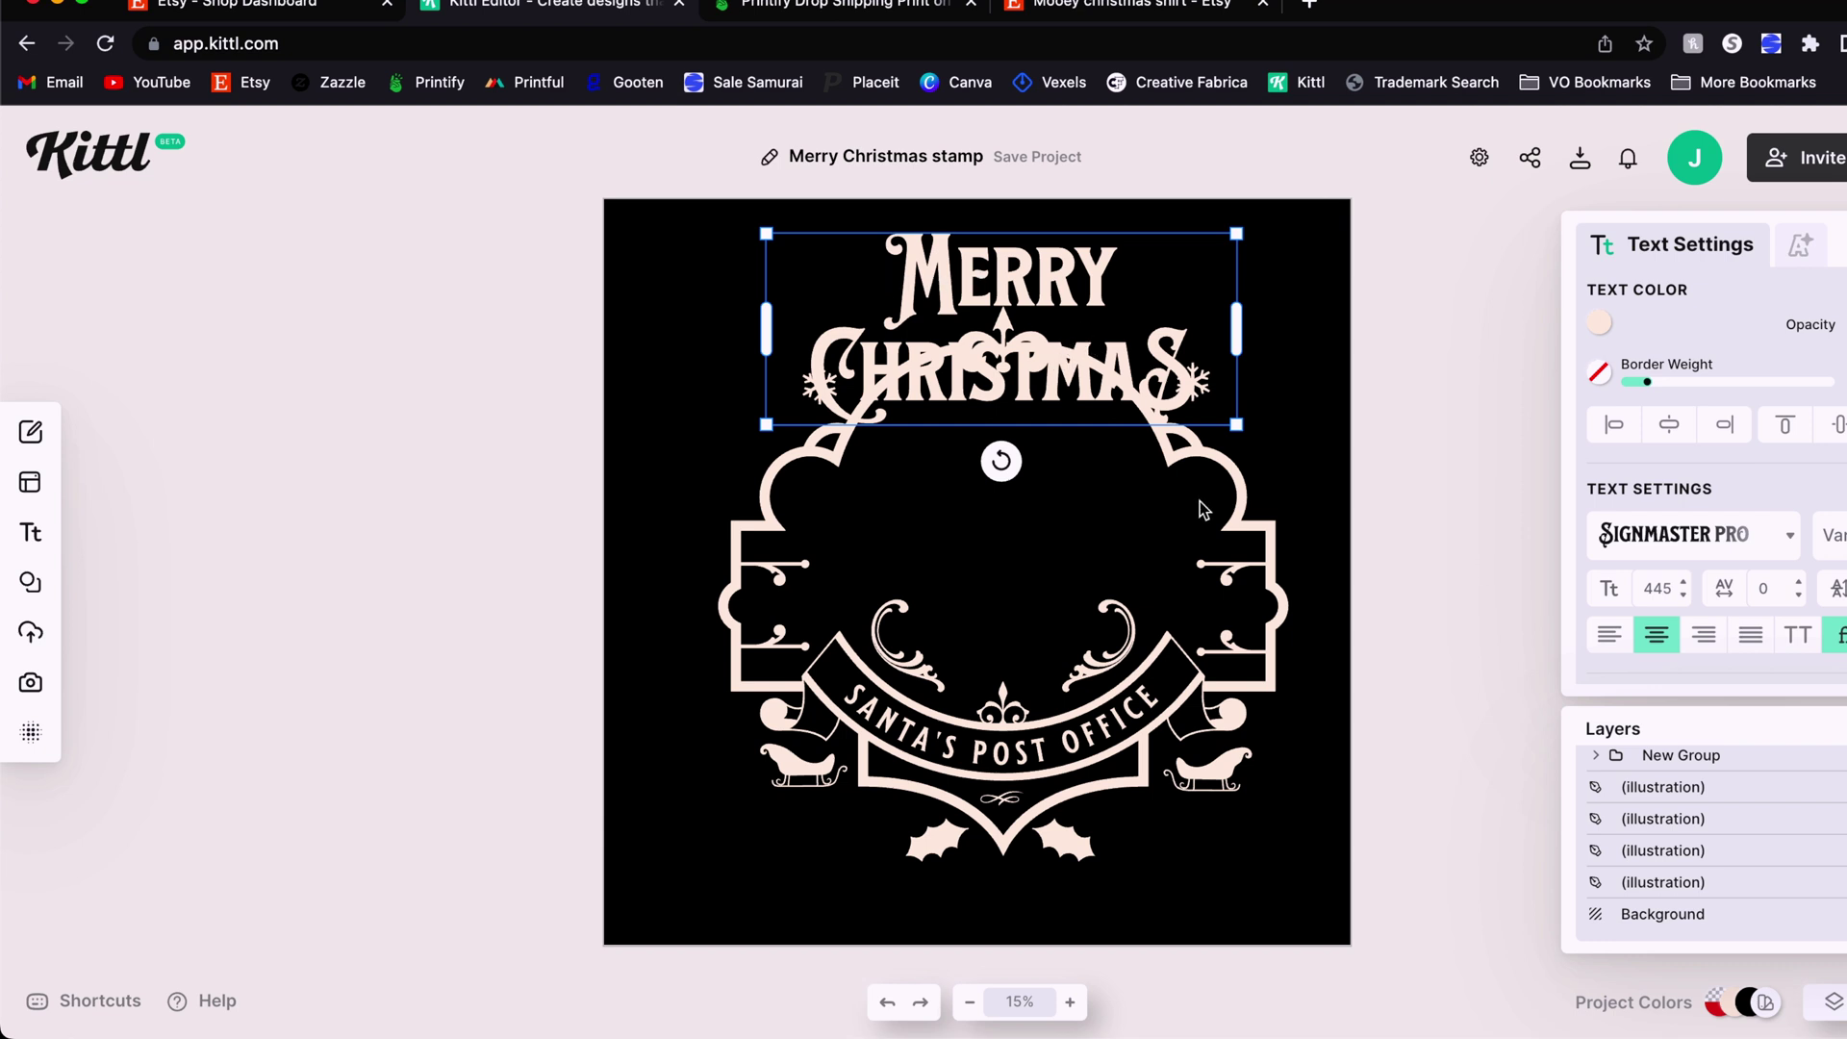
pyautogui.scroll(-3, 1703, 423)
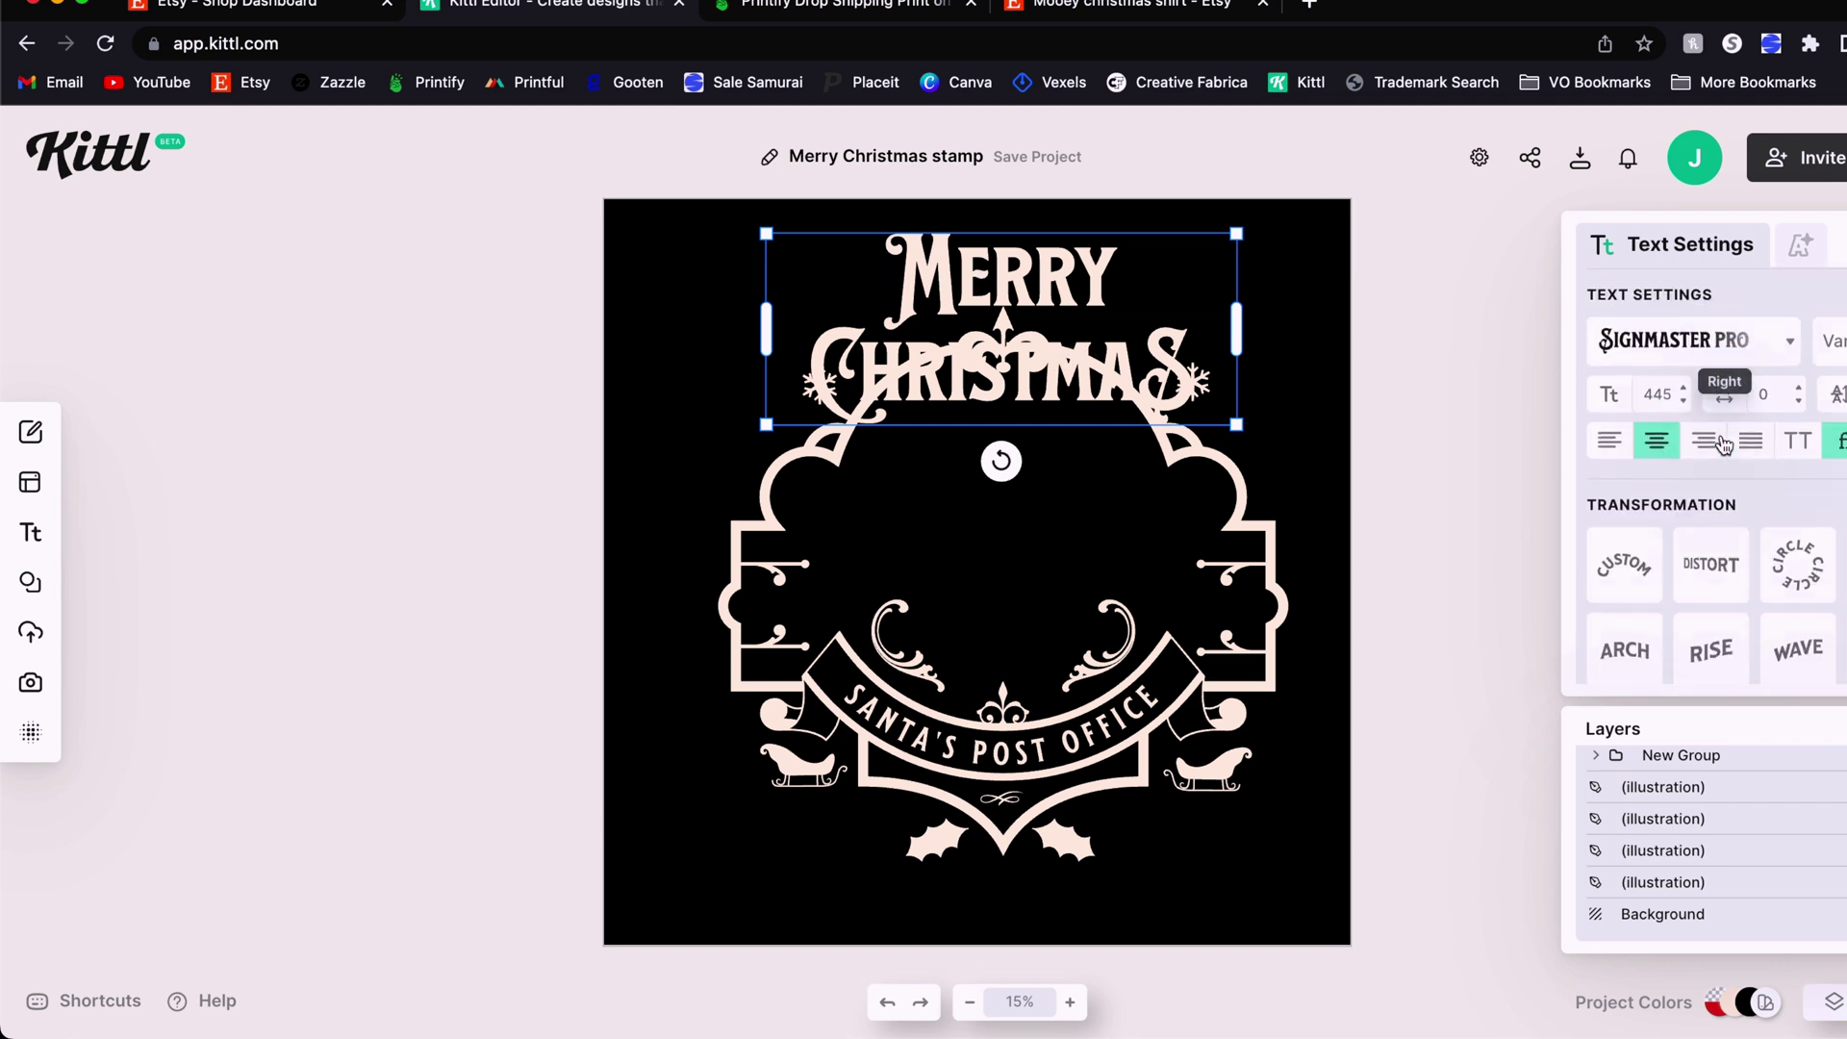
pyautogui.click(1826, 565)
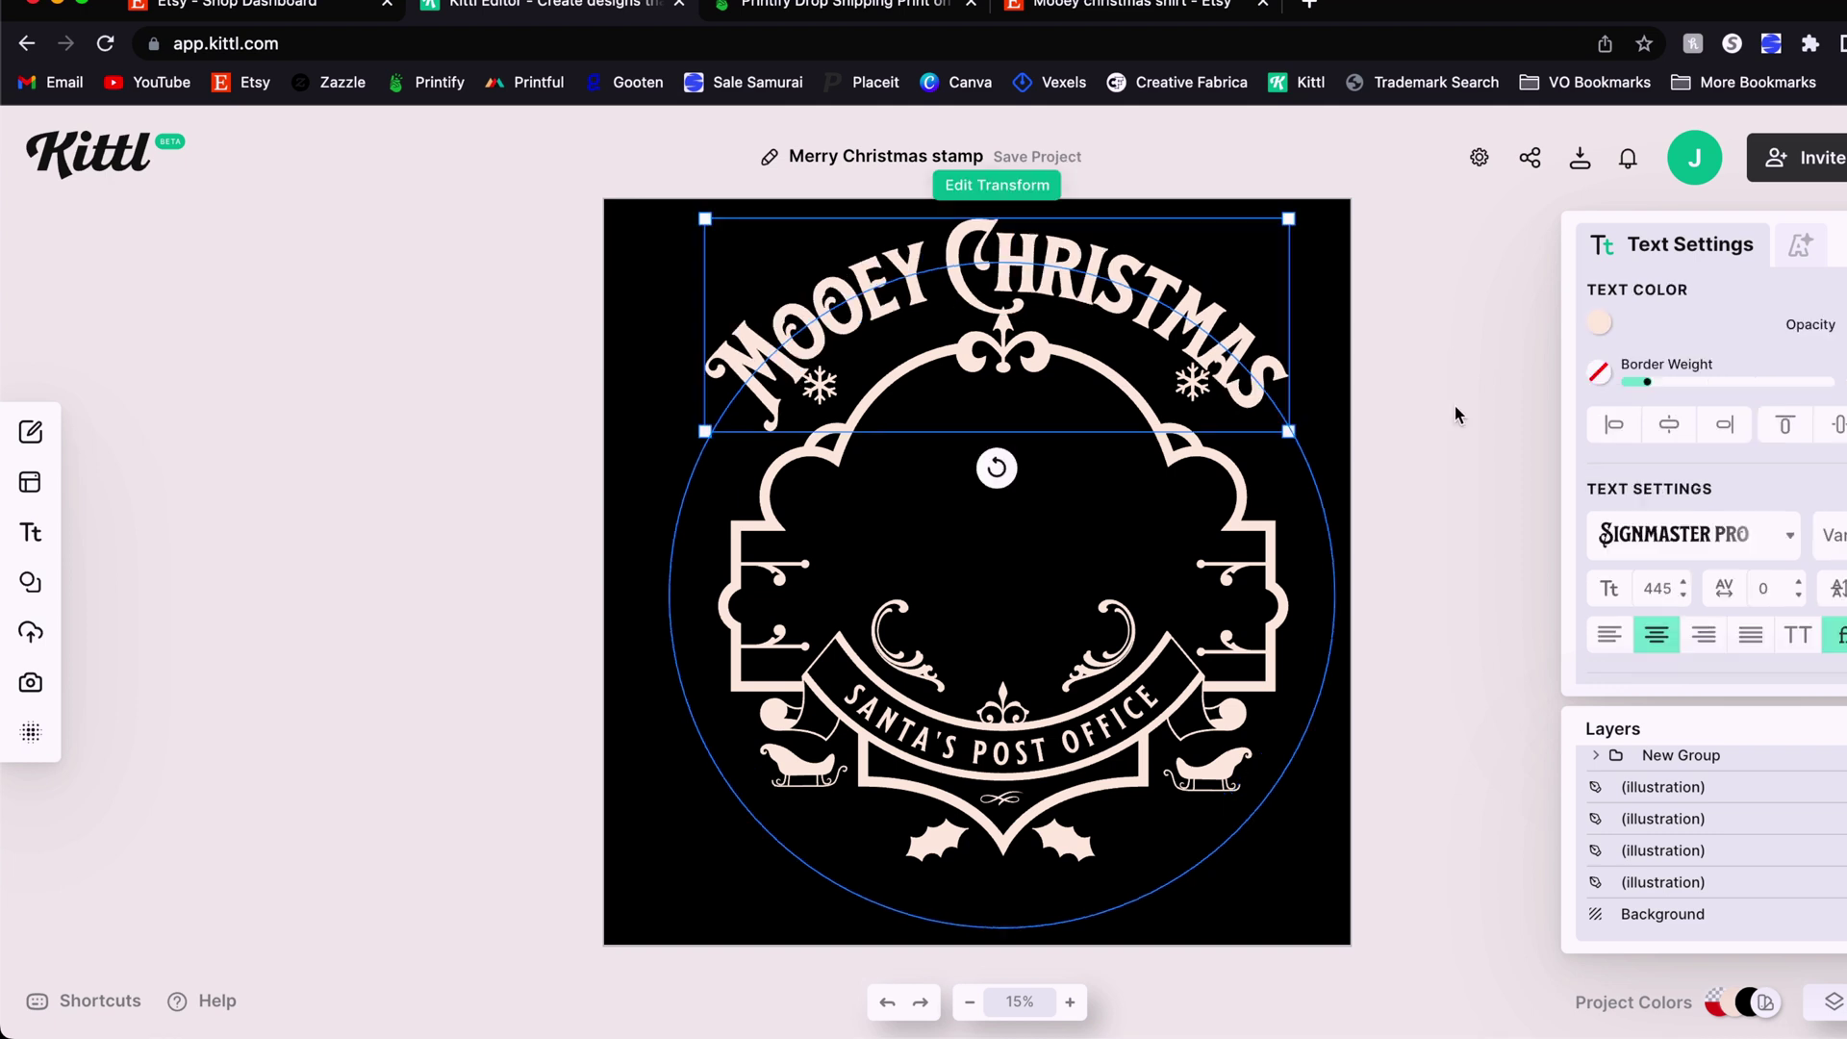
pyautogui.click(1452, 412)
# - Lower both small snowflakes inside the frame so they sit level
pyautogui.click(1202, 380)
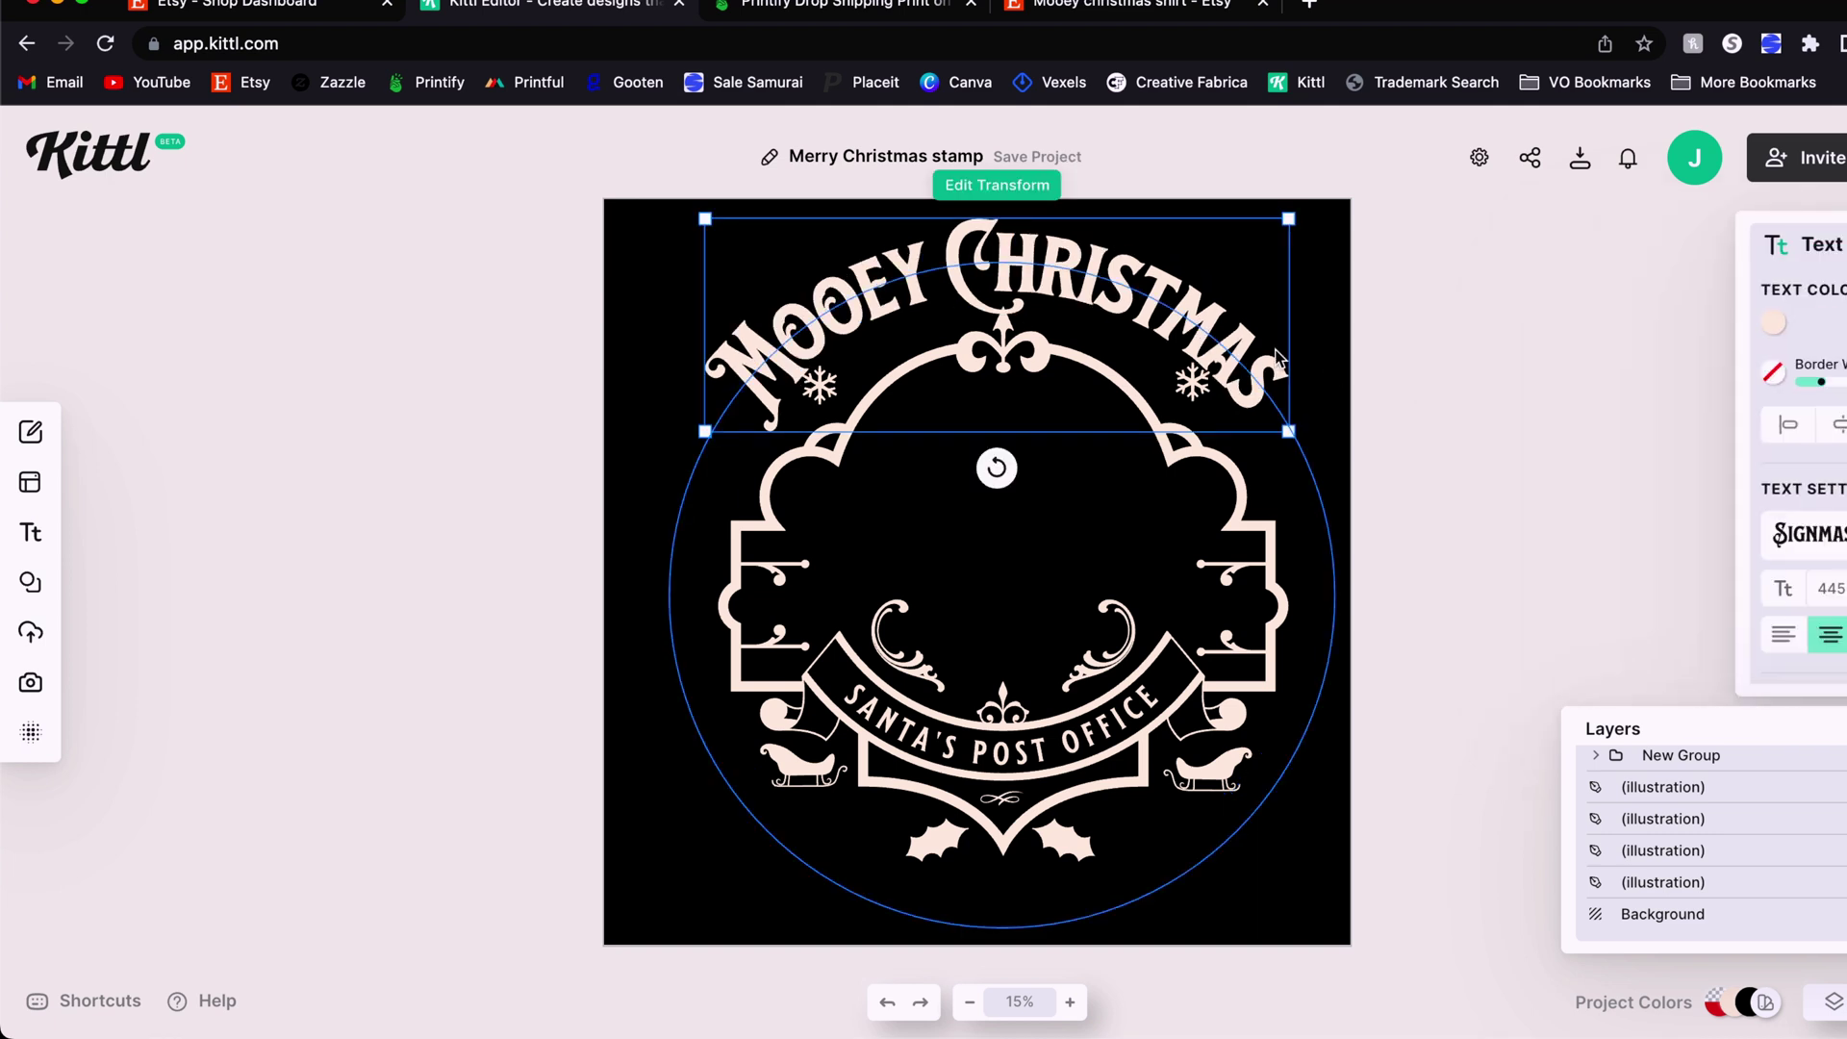
pyautogui.moveTo(1203, 380); pyautogui.dragTo(1205, 491)
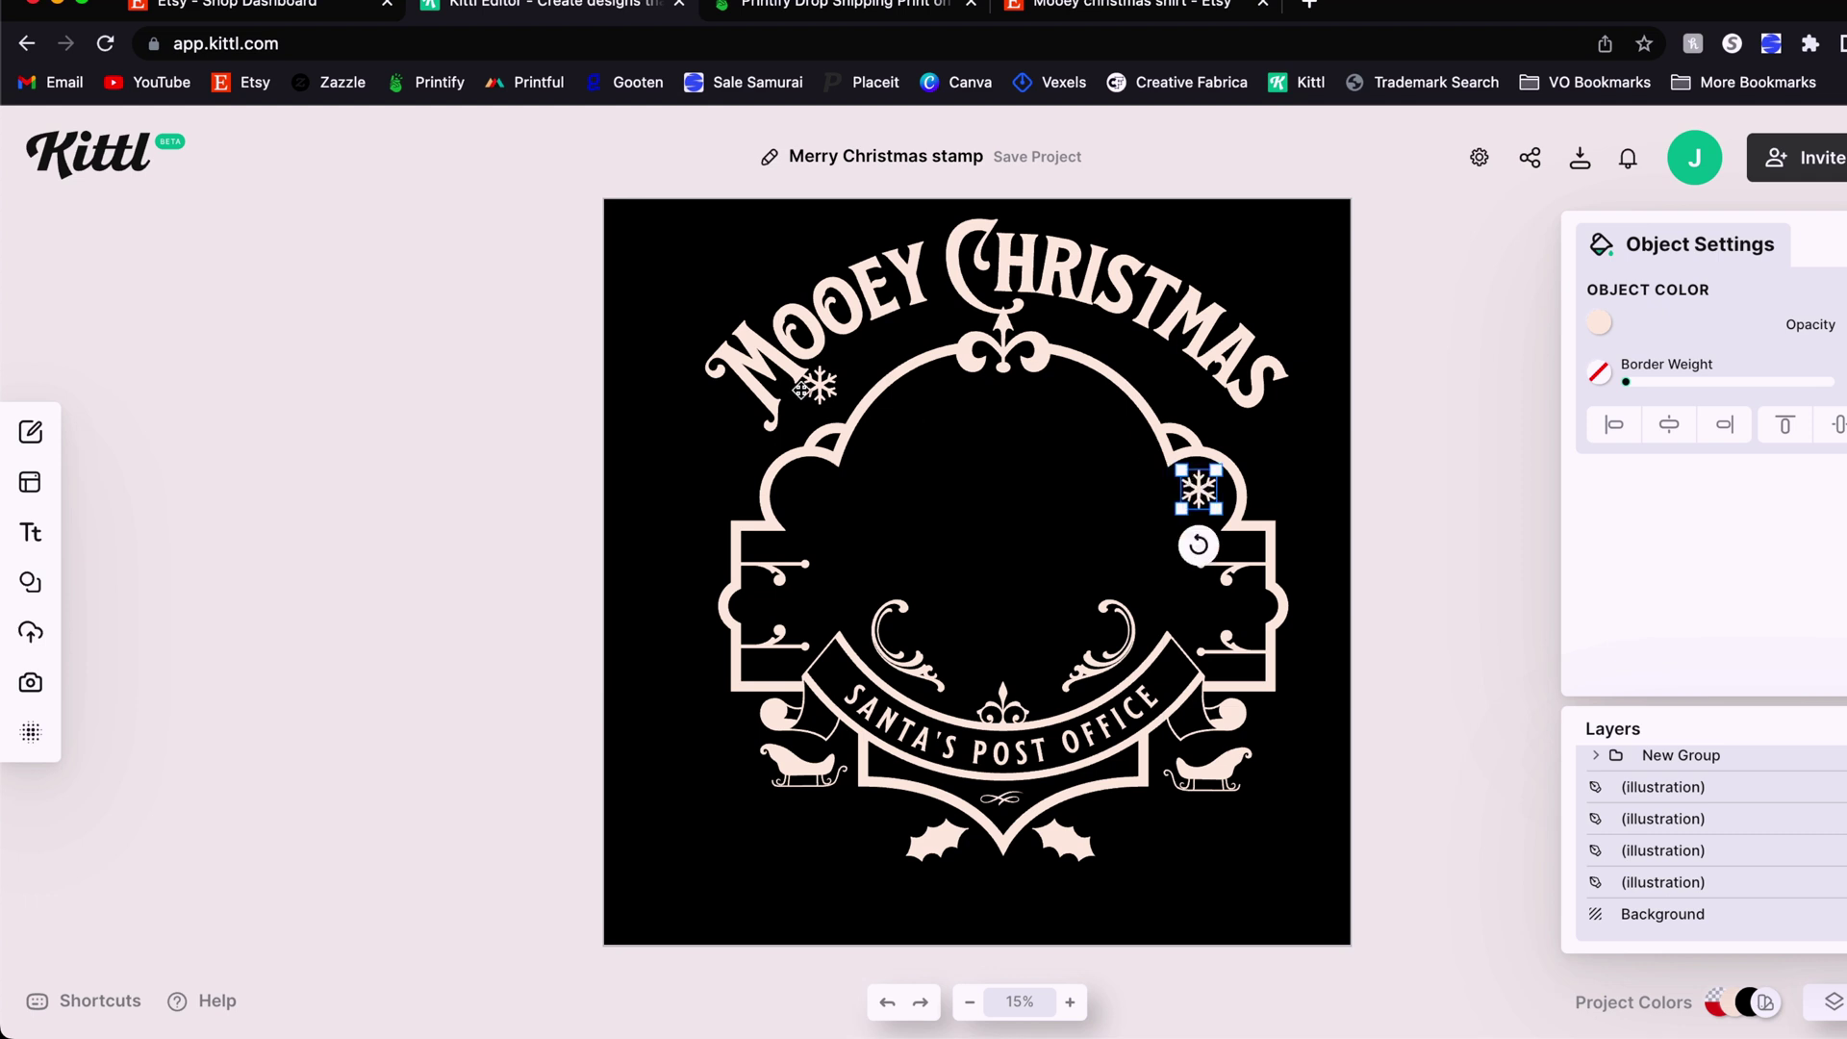
pyautogui.moveTo(820, 385); pyautogui.dragTo(807, 489)
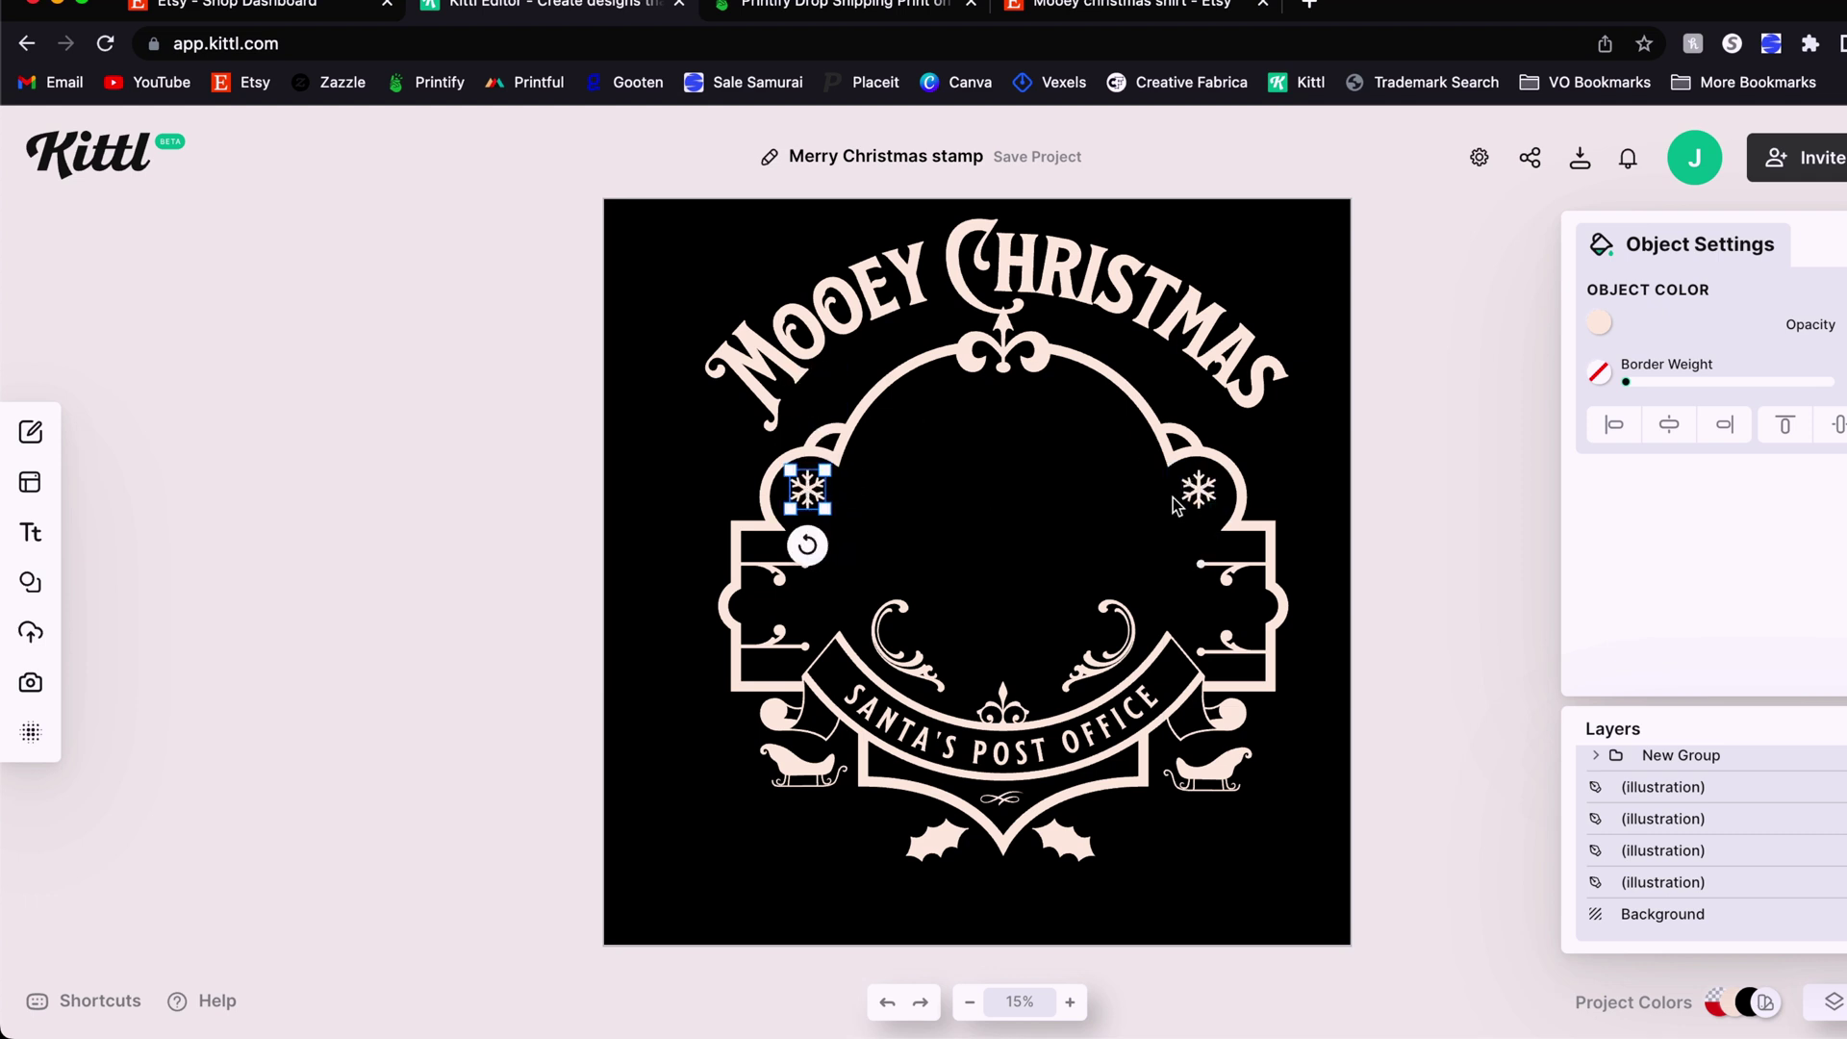
pyautogui.click(1198, 491)
pyautogui.click(1371, 476)
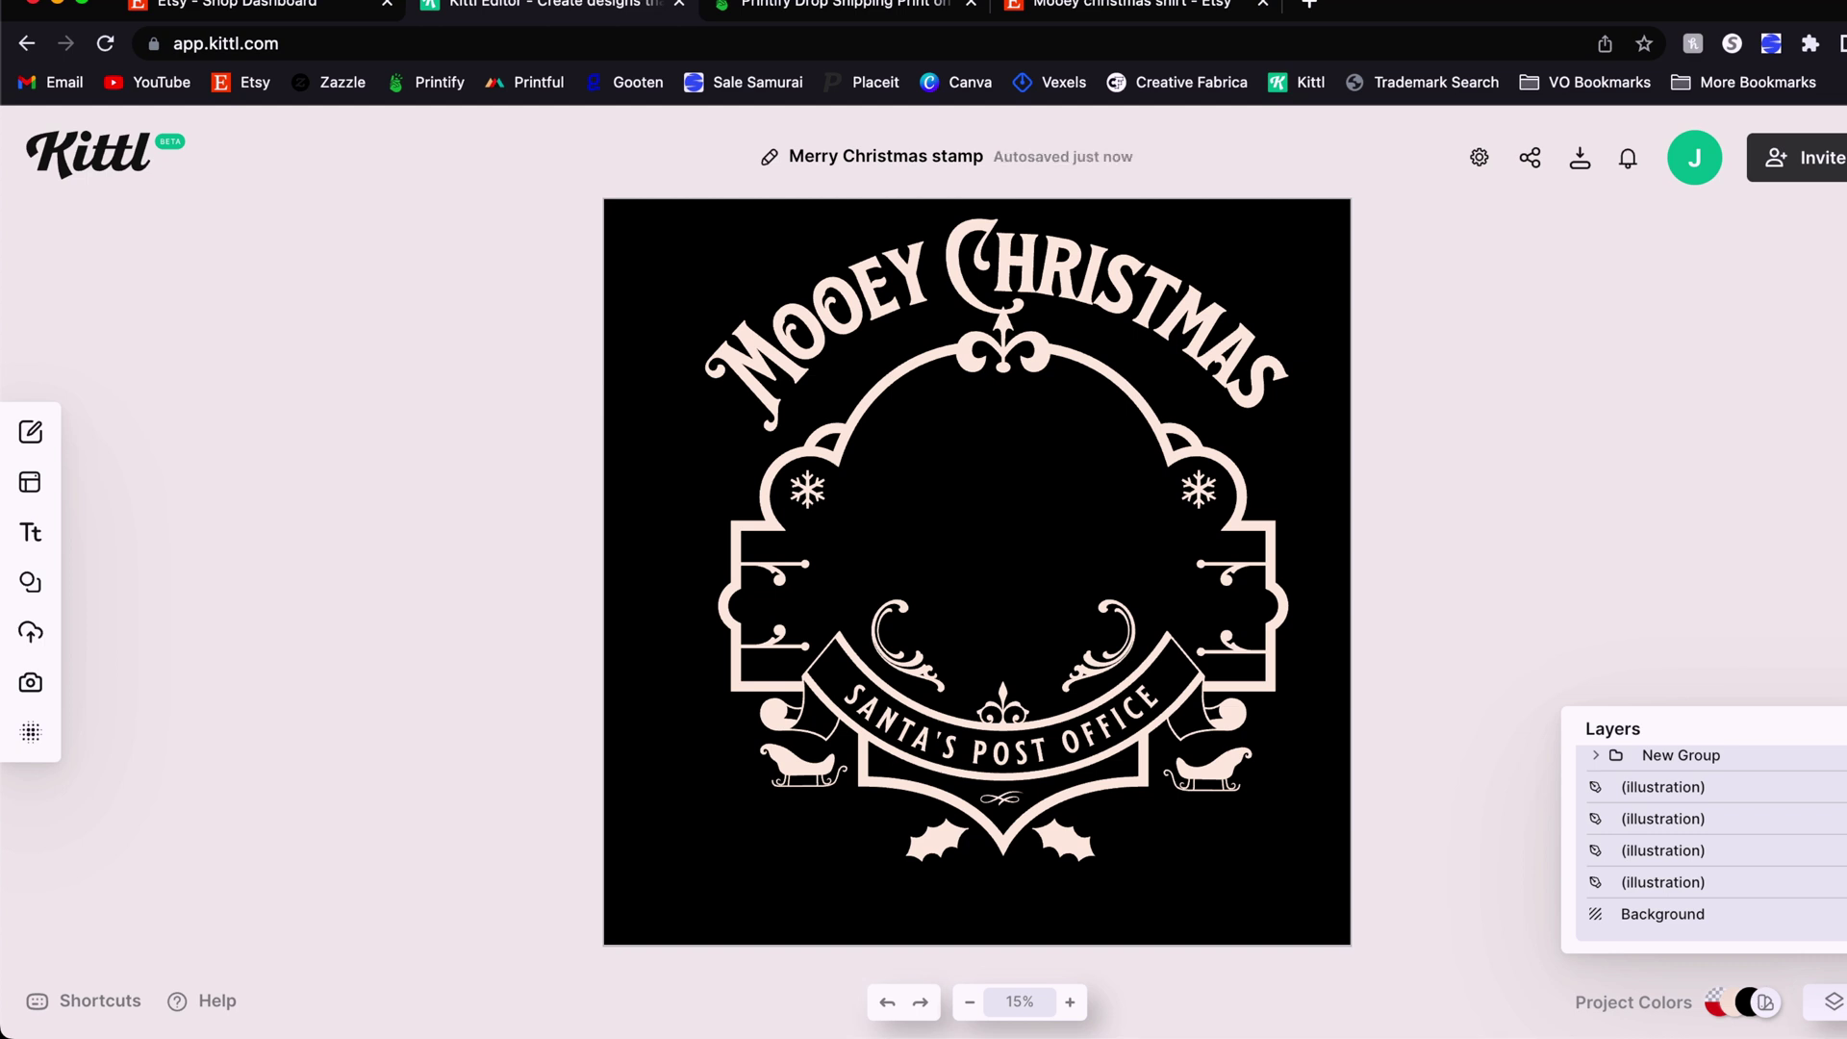
# - Search Elements for 'cow' and add the cow-head illustration to the design
pyautogui.click(30, 582)
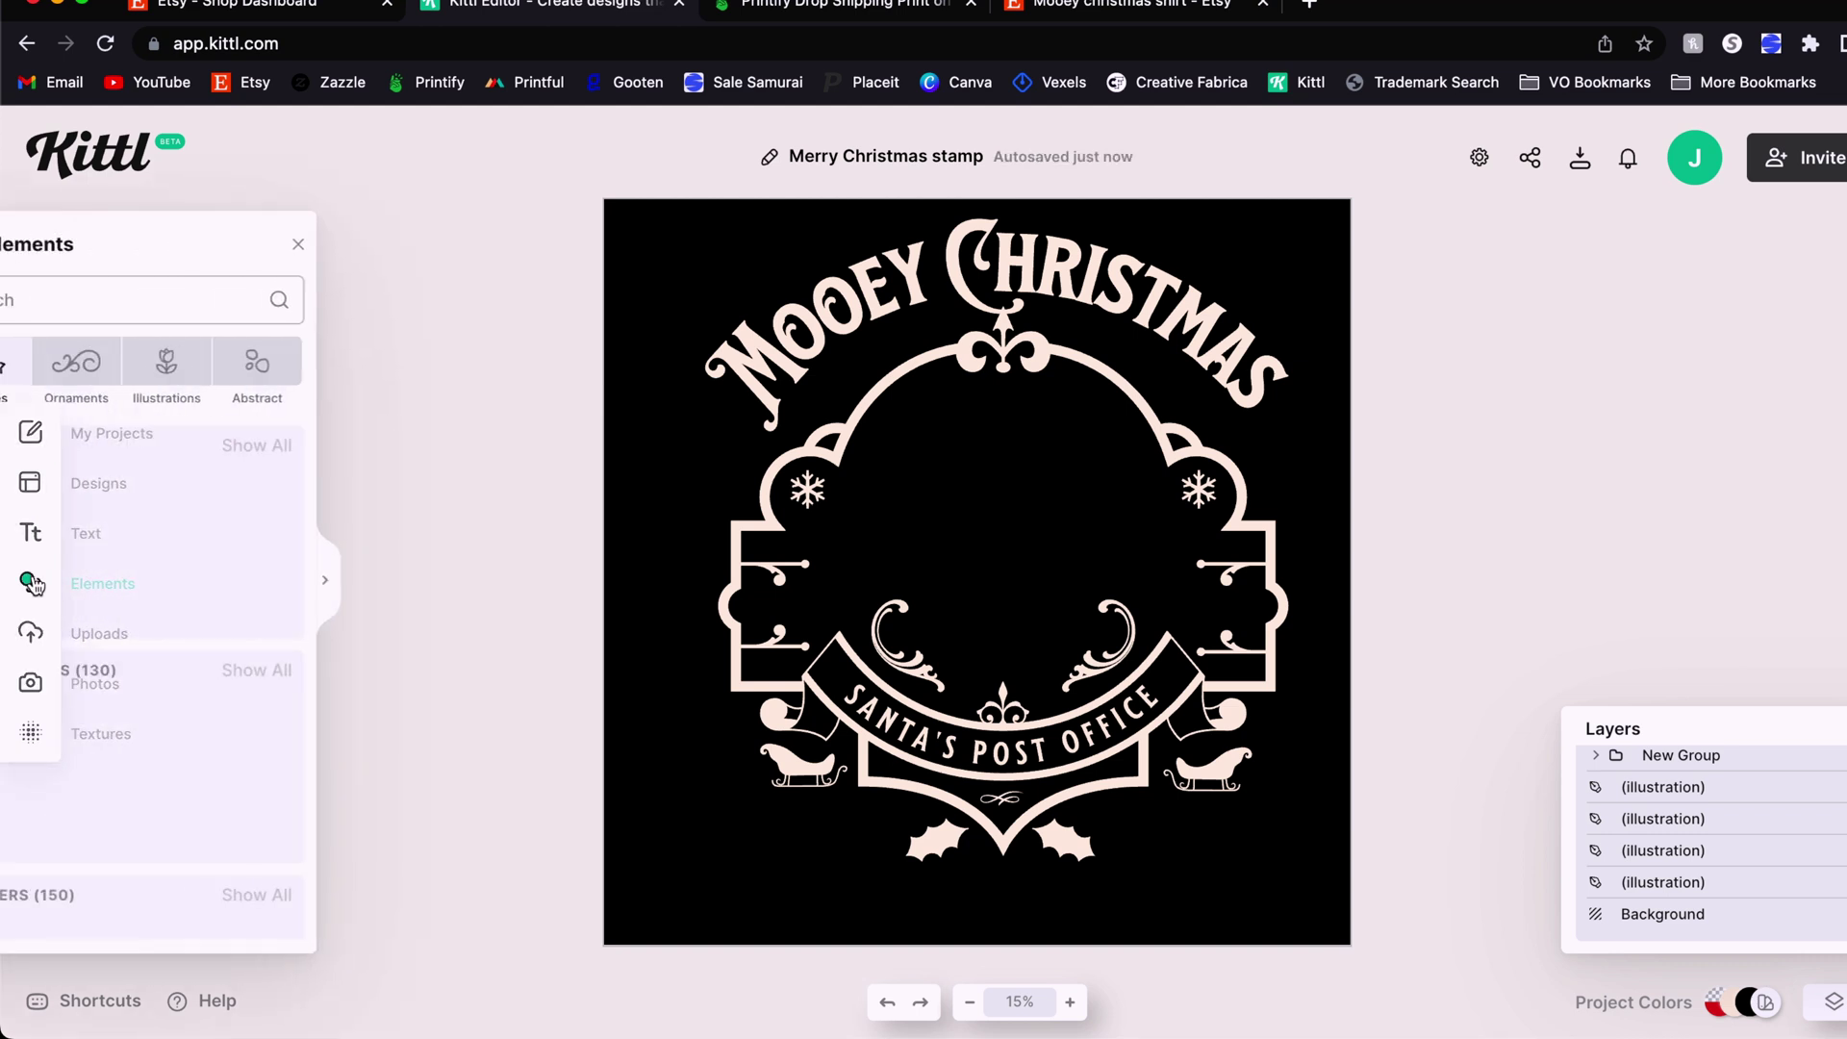
pyautogui.click(221, 316)
pyautogui.write('cow')
pyautogui.press('Return')
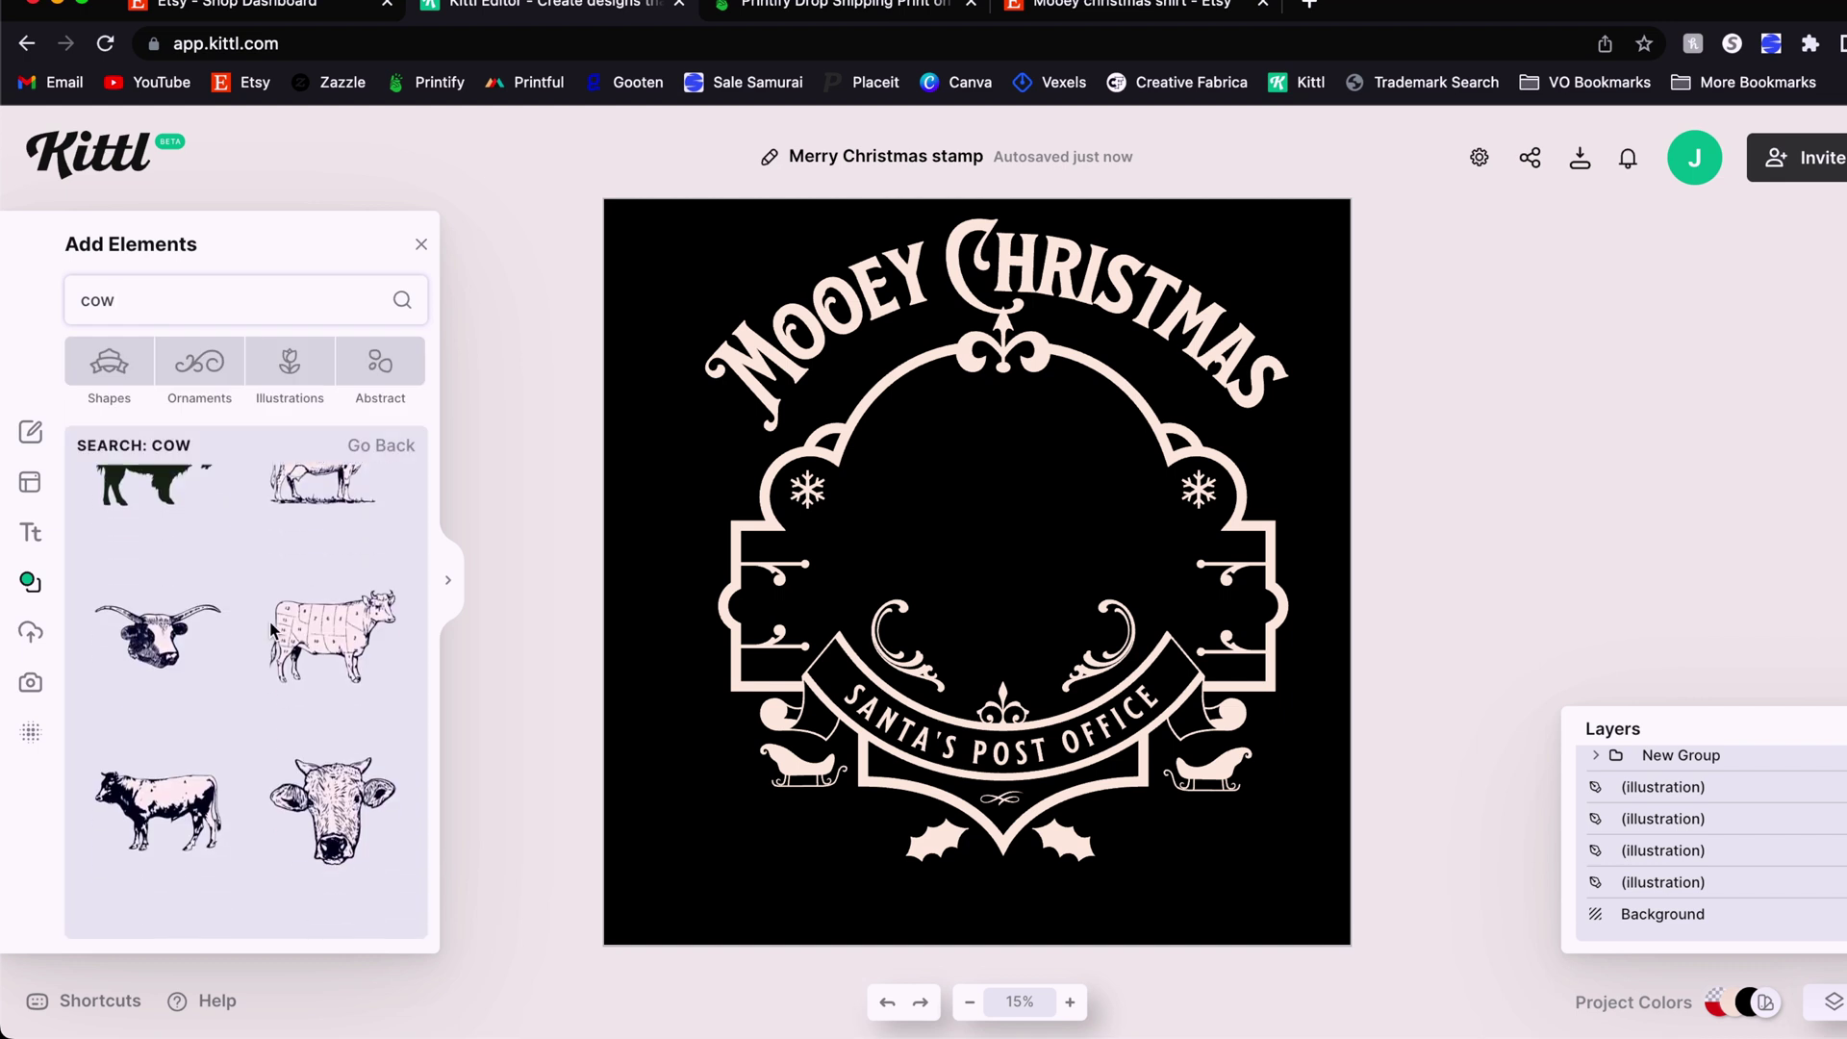
pyautogui.scroll(-4, 270, 630)
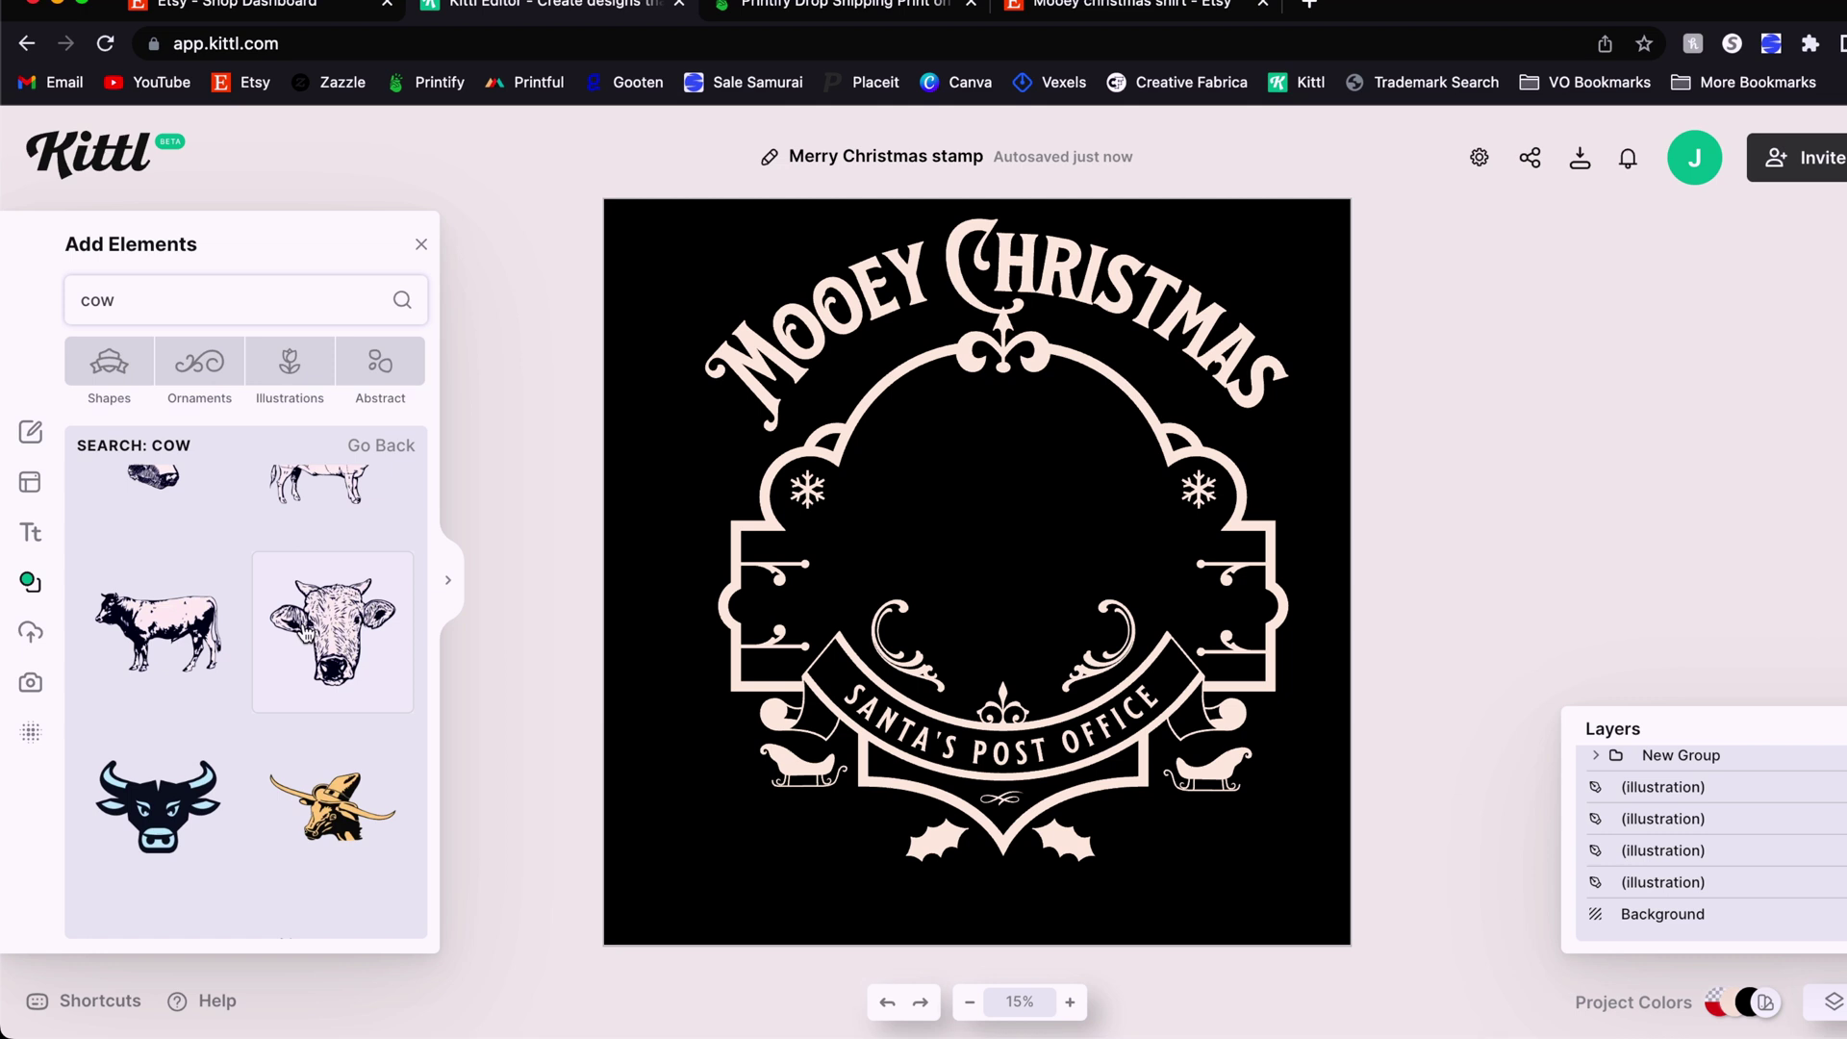
pyautogui.click(310, 614)
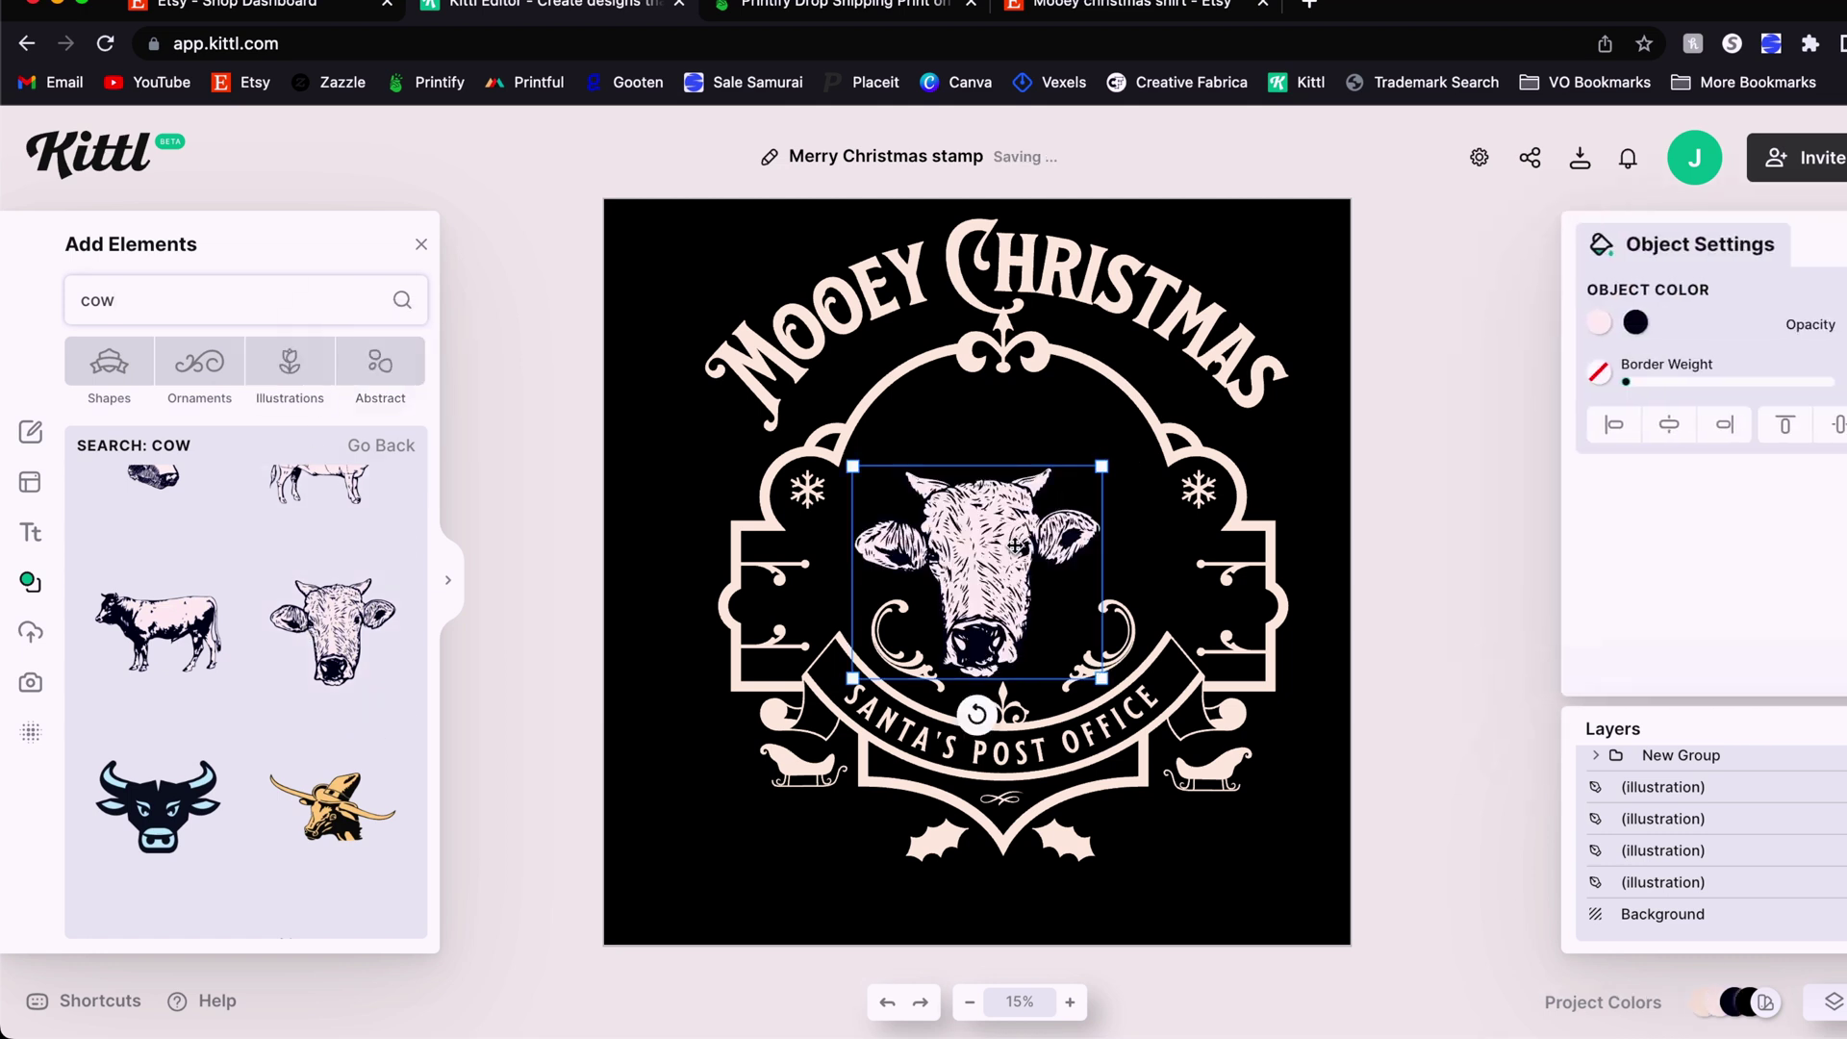
# - Move and enlarge the cow head into the centre of the badge's arch
pyautogui.moveTo(1015, 545); pyautogui.dragTo(1040, 484)
pyautogui.moveTo(1130, 619); pyautogui.dragTo(1050, 614)
pyautogui.moveTo(808, 397); pyautogui.dragTo(798, 385)
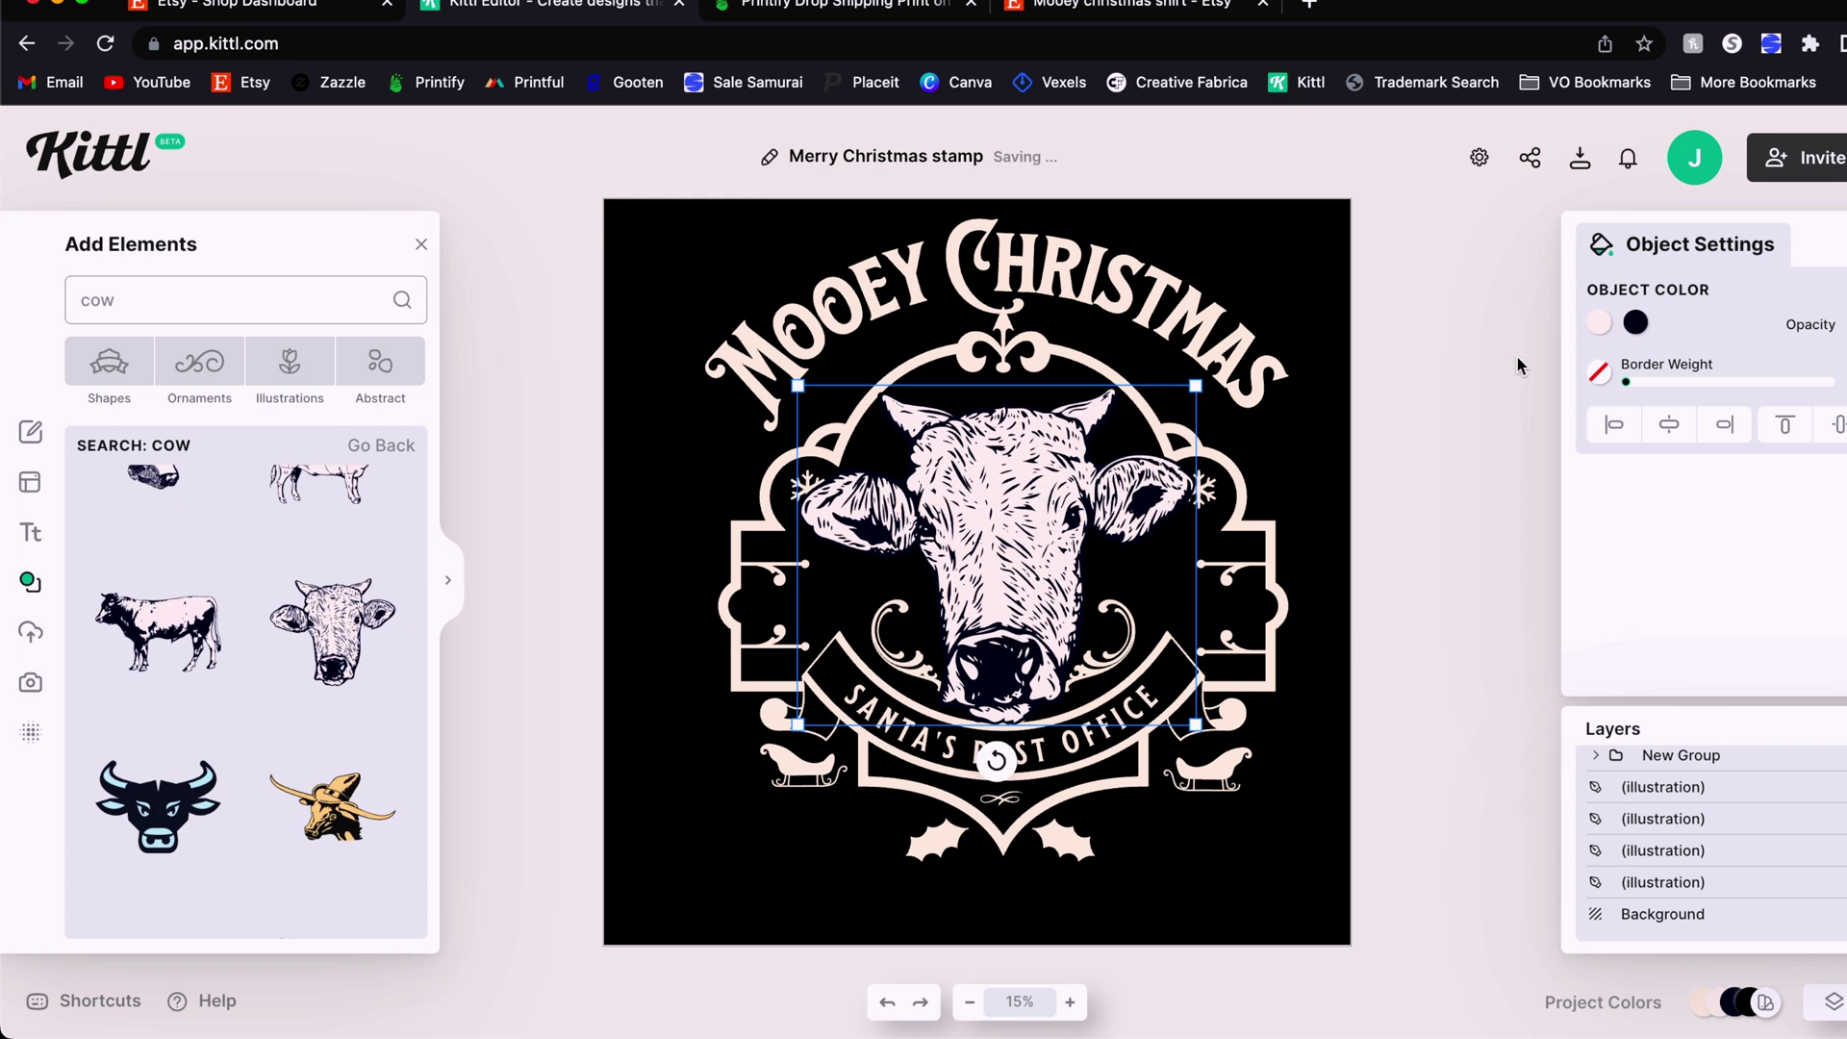
# - Recolour the cow head's light tone to the cream fff3e3 from the Document Palette
pyautogui.click(1599, 322)
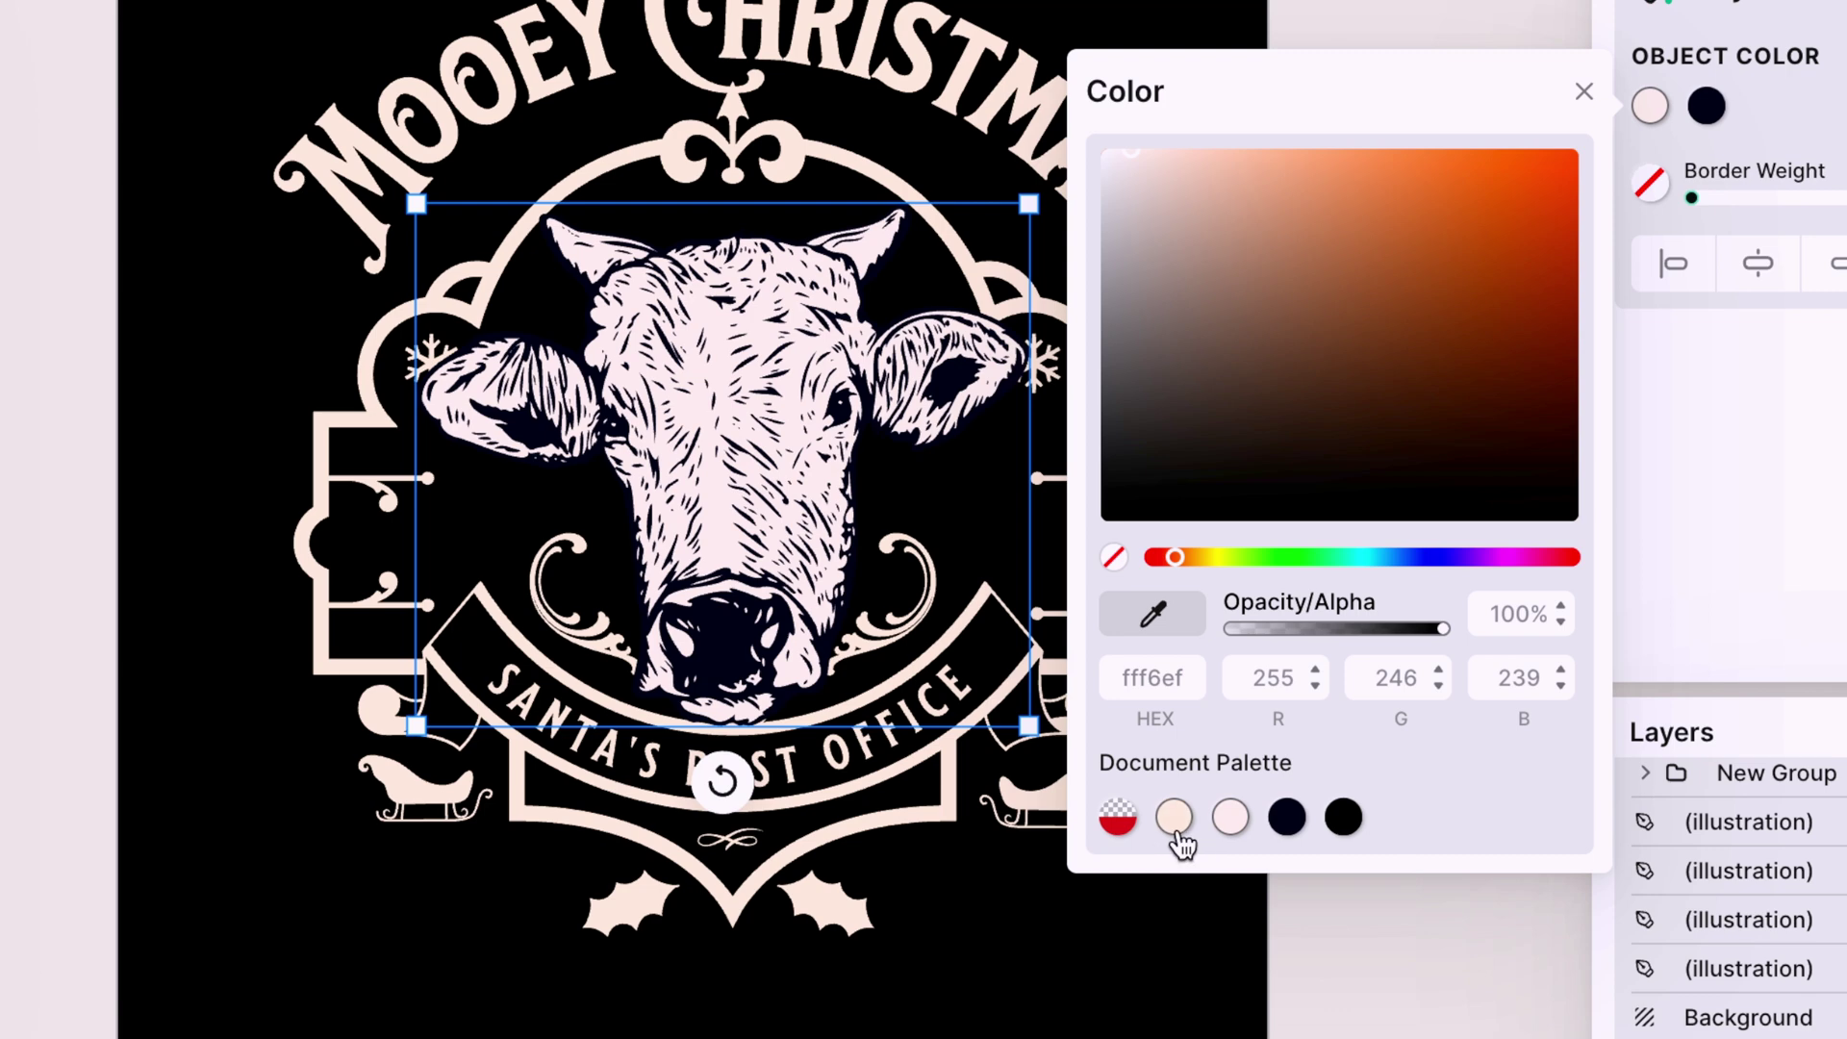
pyautogui.click(1175, 823)
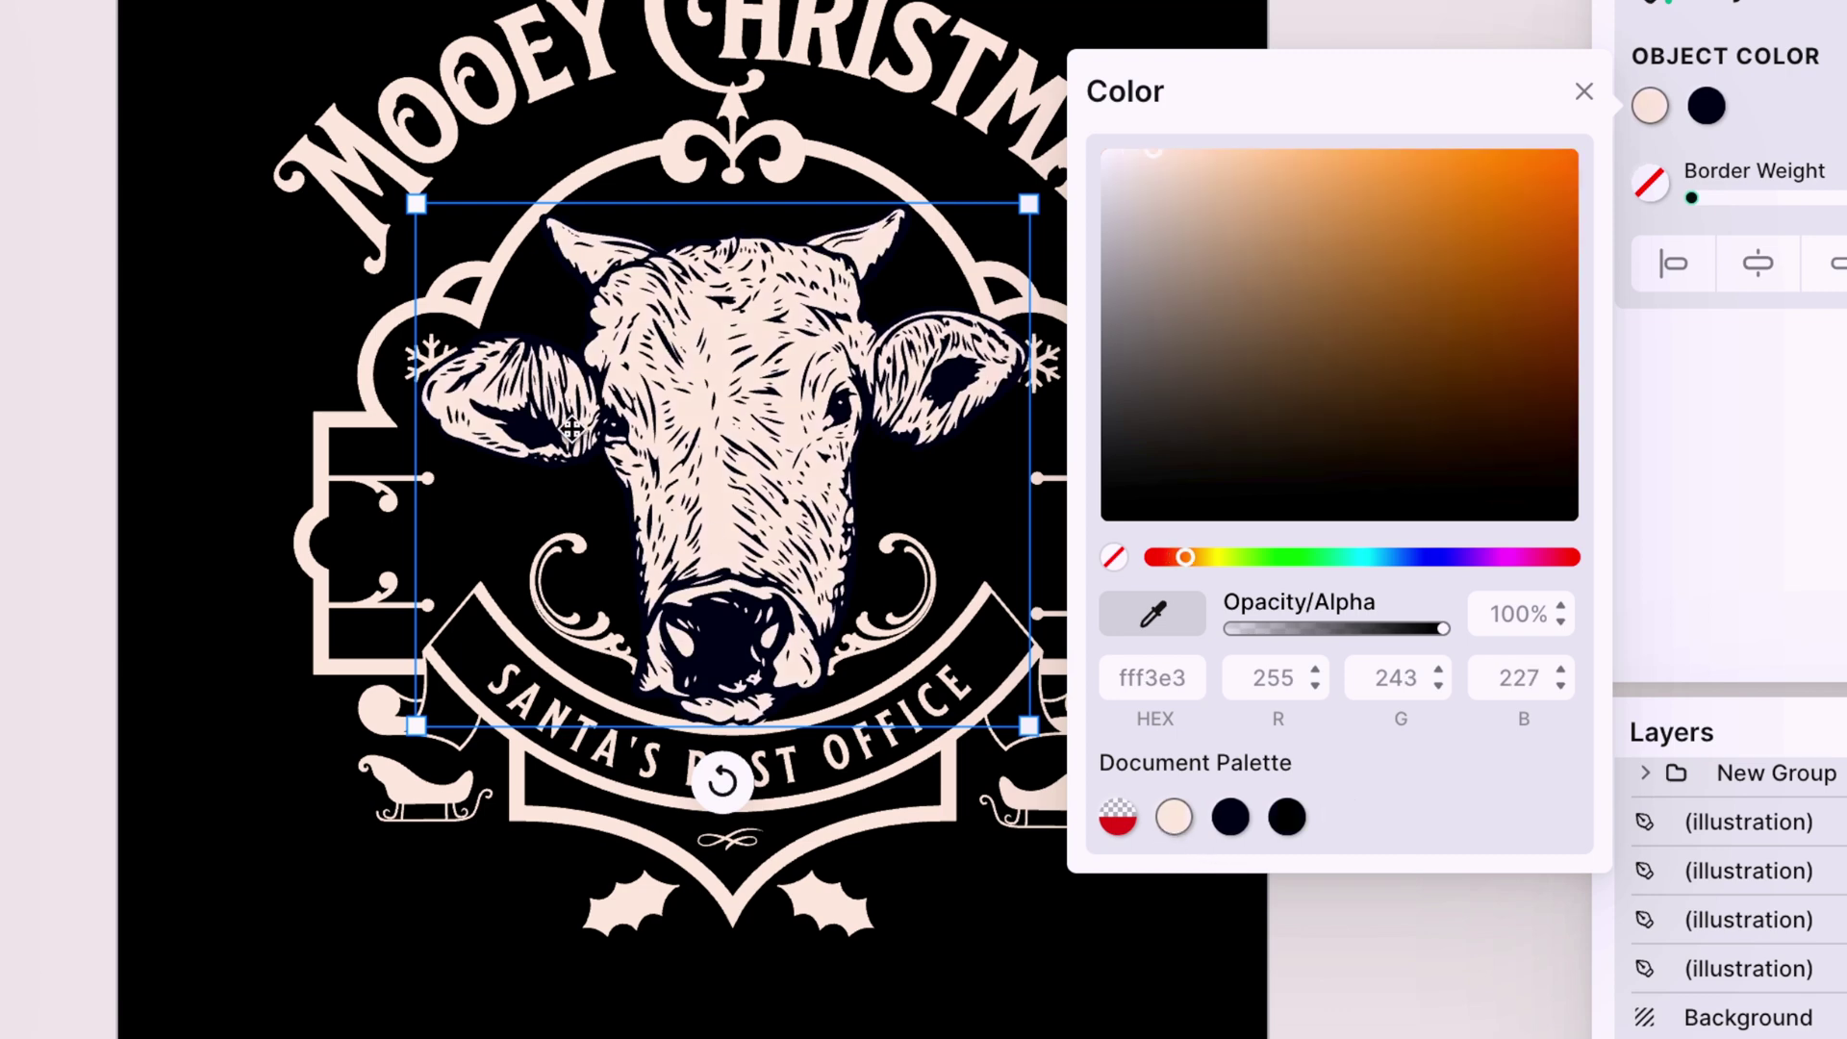
pyautogui.press('Escape')
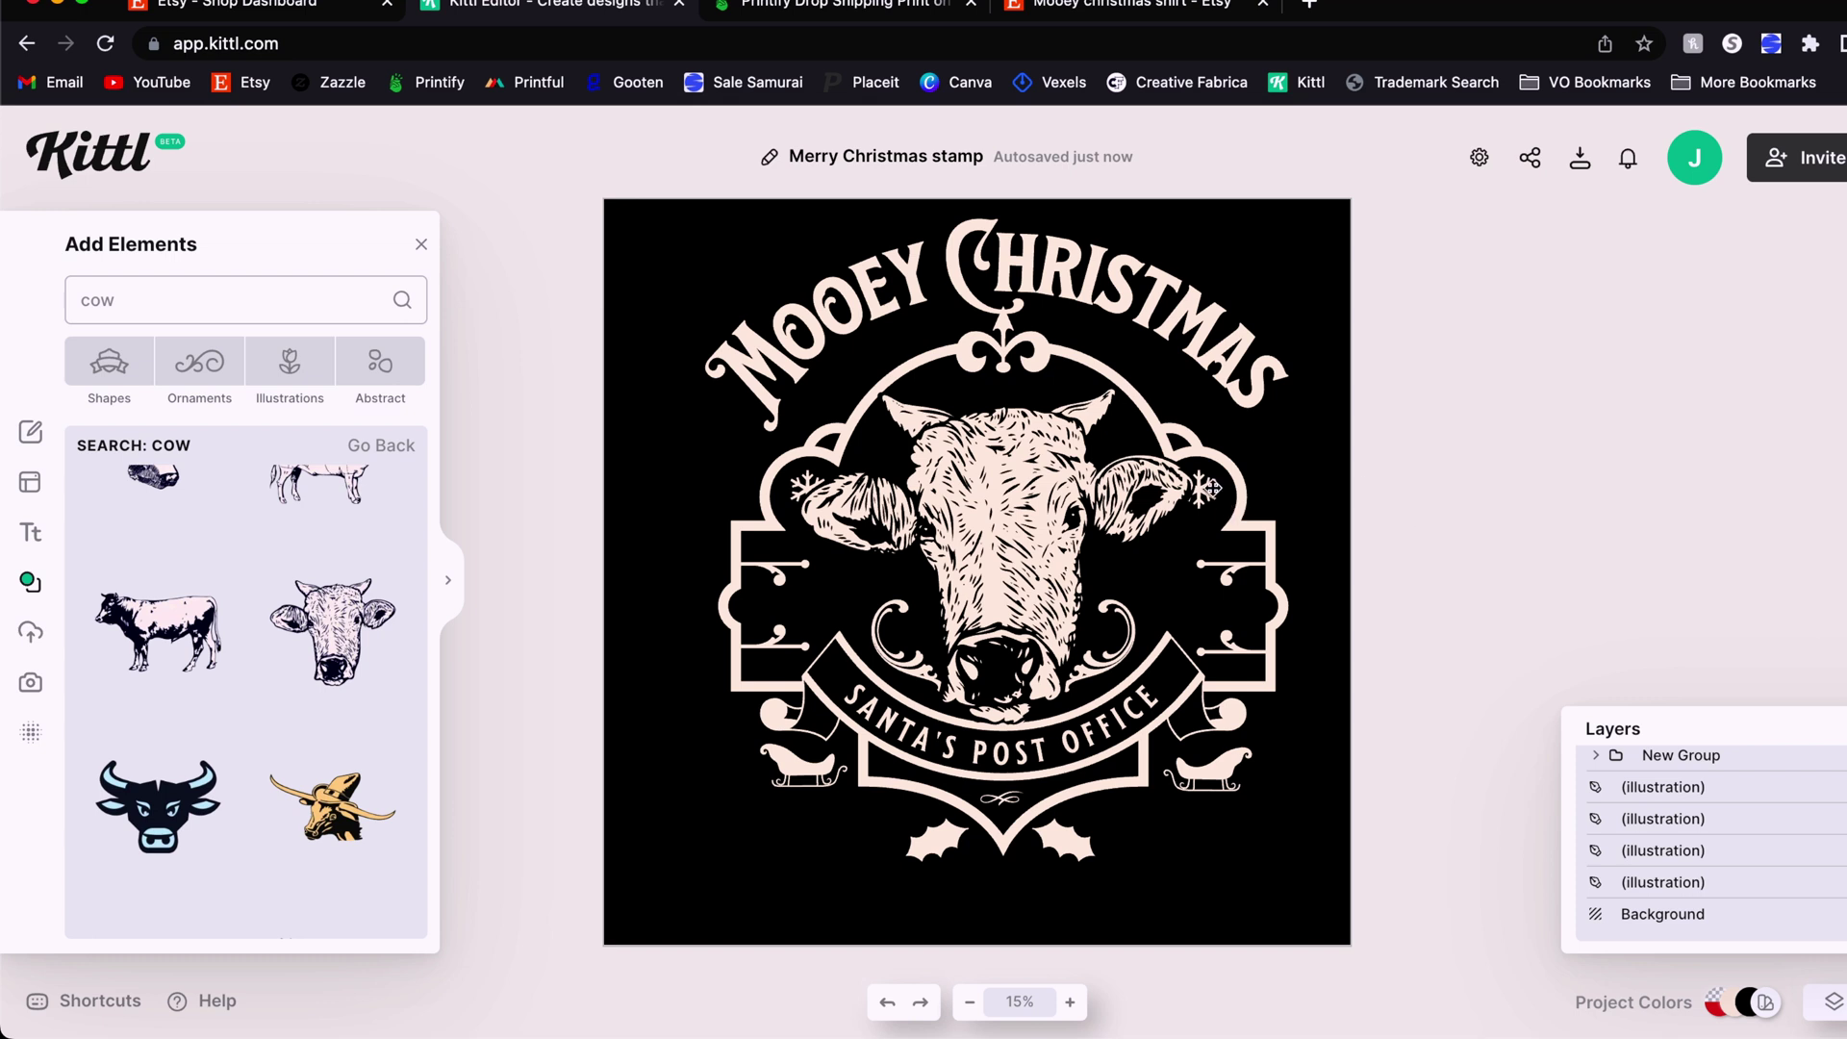
# - Lower the right snowflake and place a slightly tilted Santa hat on the cow's head
pyautogui.click(1203, 491)
pyautogui.moveTo(1202, 490); pyautogui.dragTo(1166, 572)
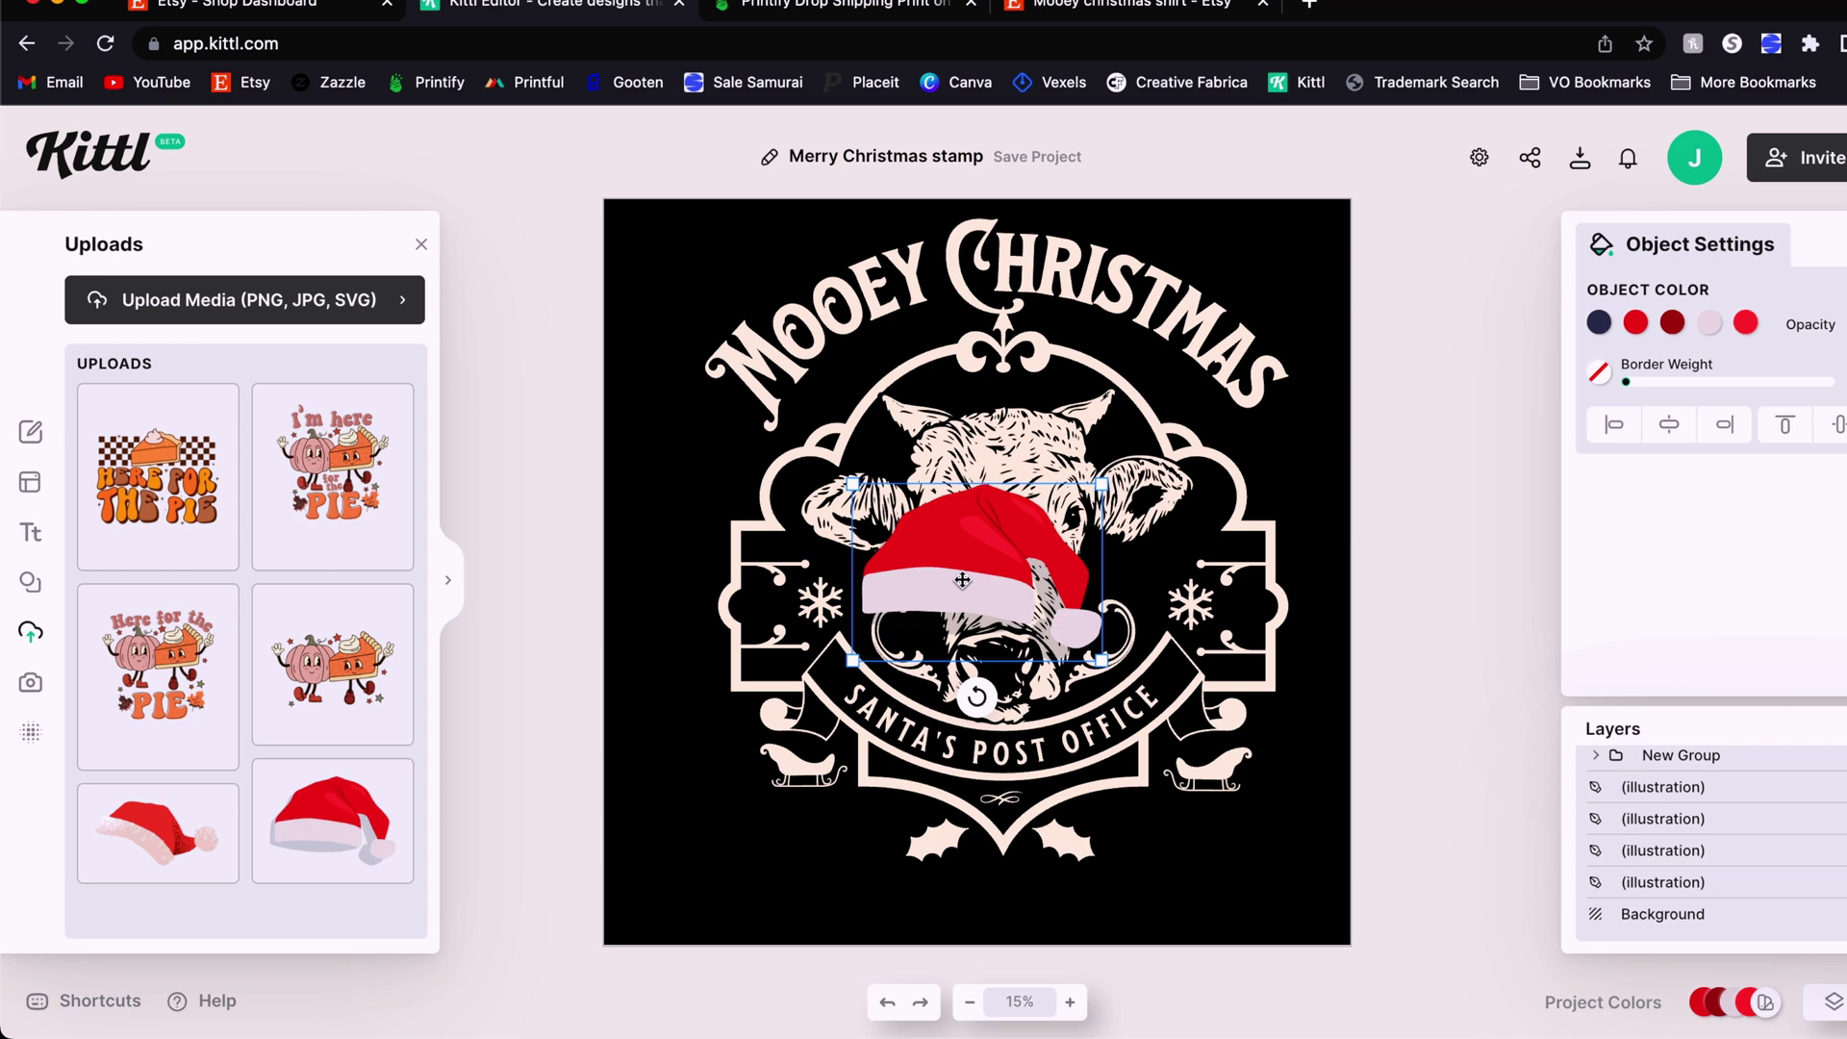
pyautogui.moveTo(961, 579); pyautogui.dragTo(968, 386)
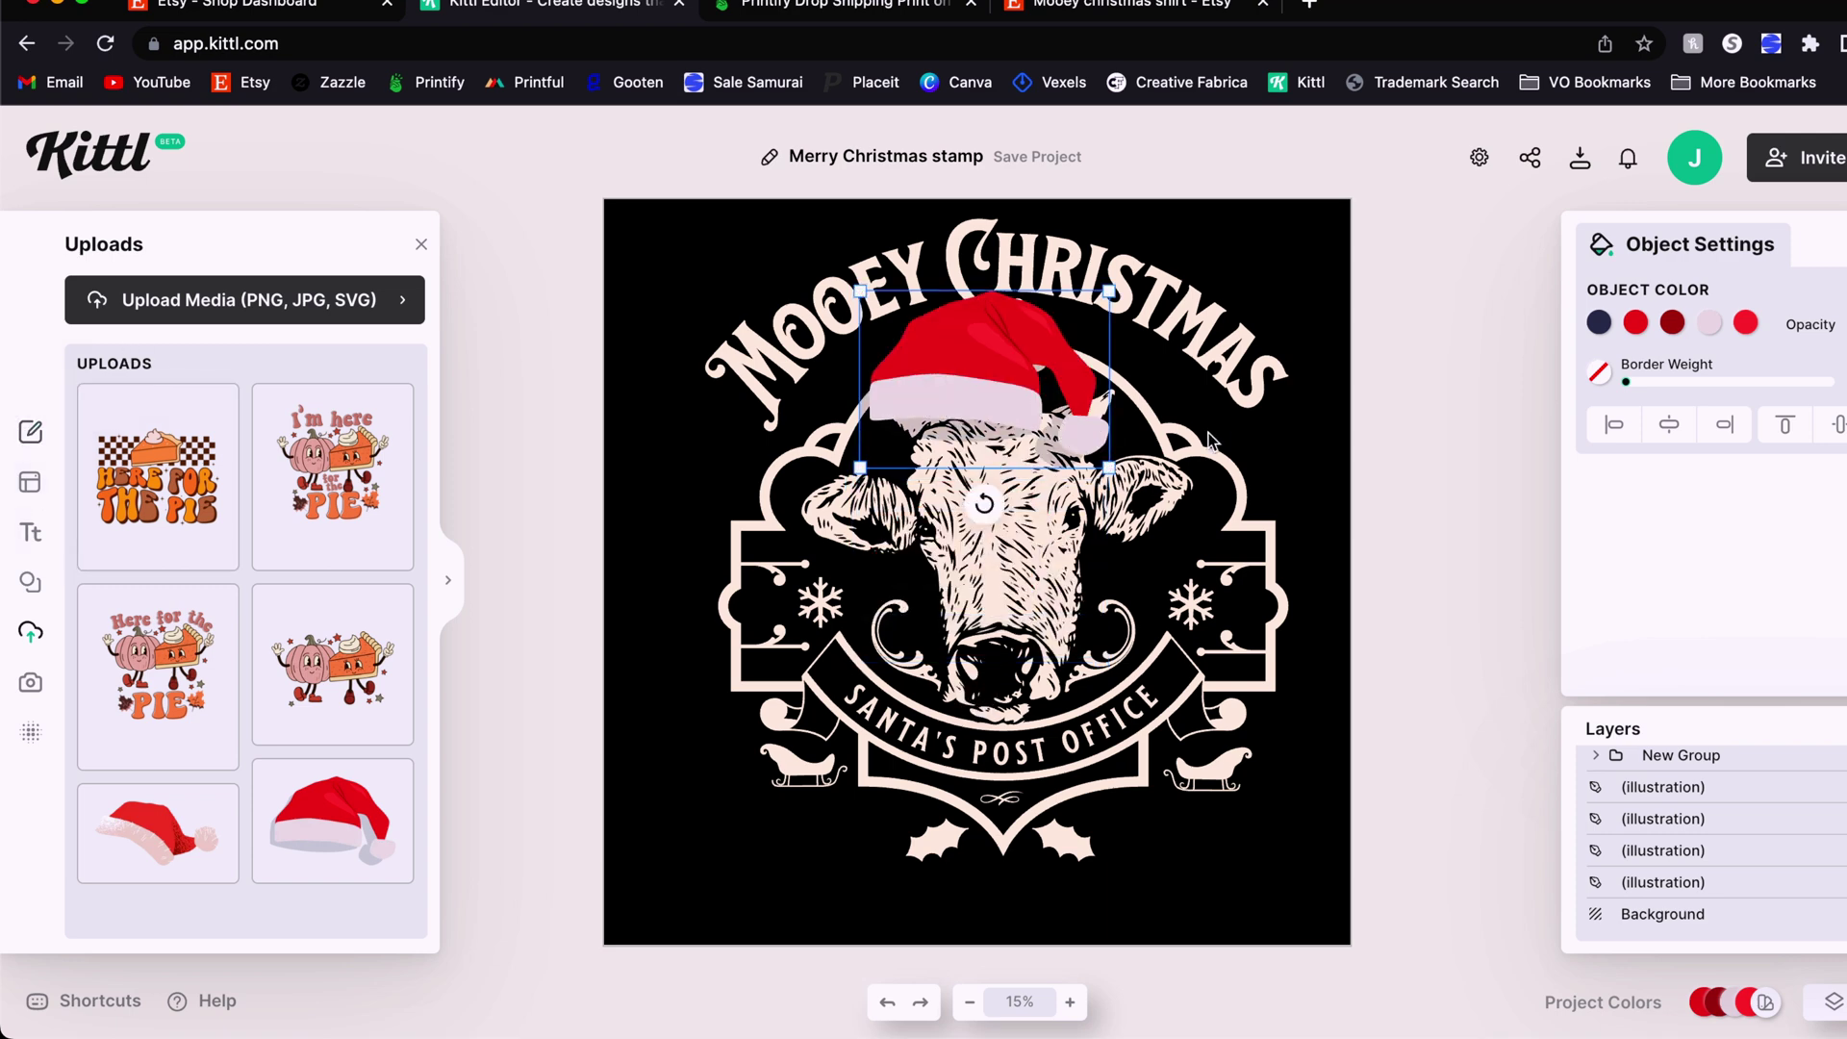
pyautogui.moveTo(1009, 388)
pyautogui.mouseDown()
pyautogui.moveTo(1040, 463)
pyautogui.moveTo(1088, 494)
pyautogui.moveTo(1040, 370)
pyautogui.mouseUp()
pyautogui.moveTo(1029, 505); pyautogui.dragTo(1068, 577)
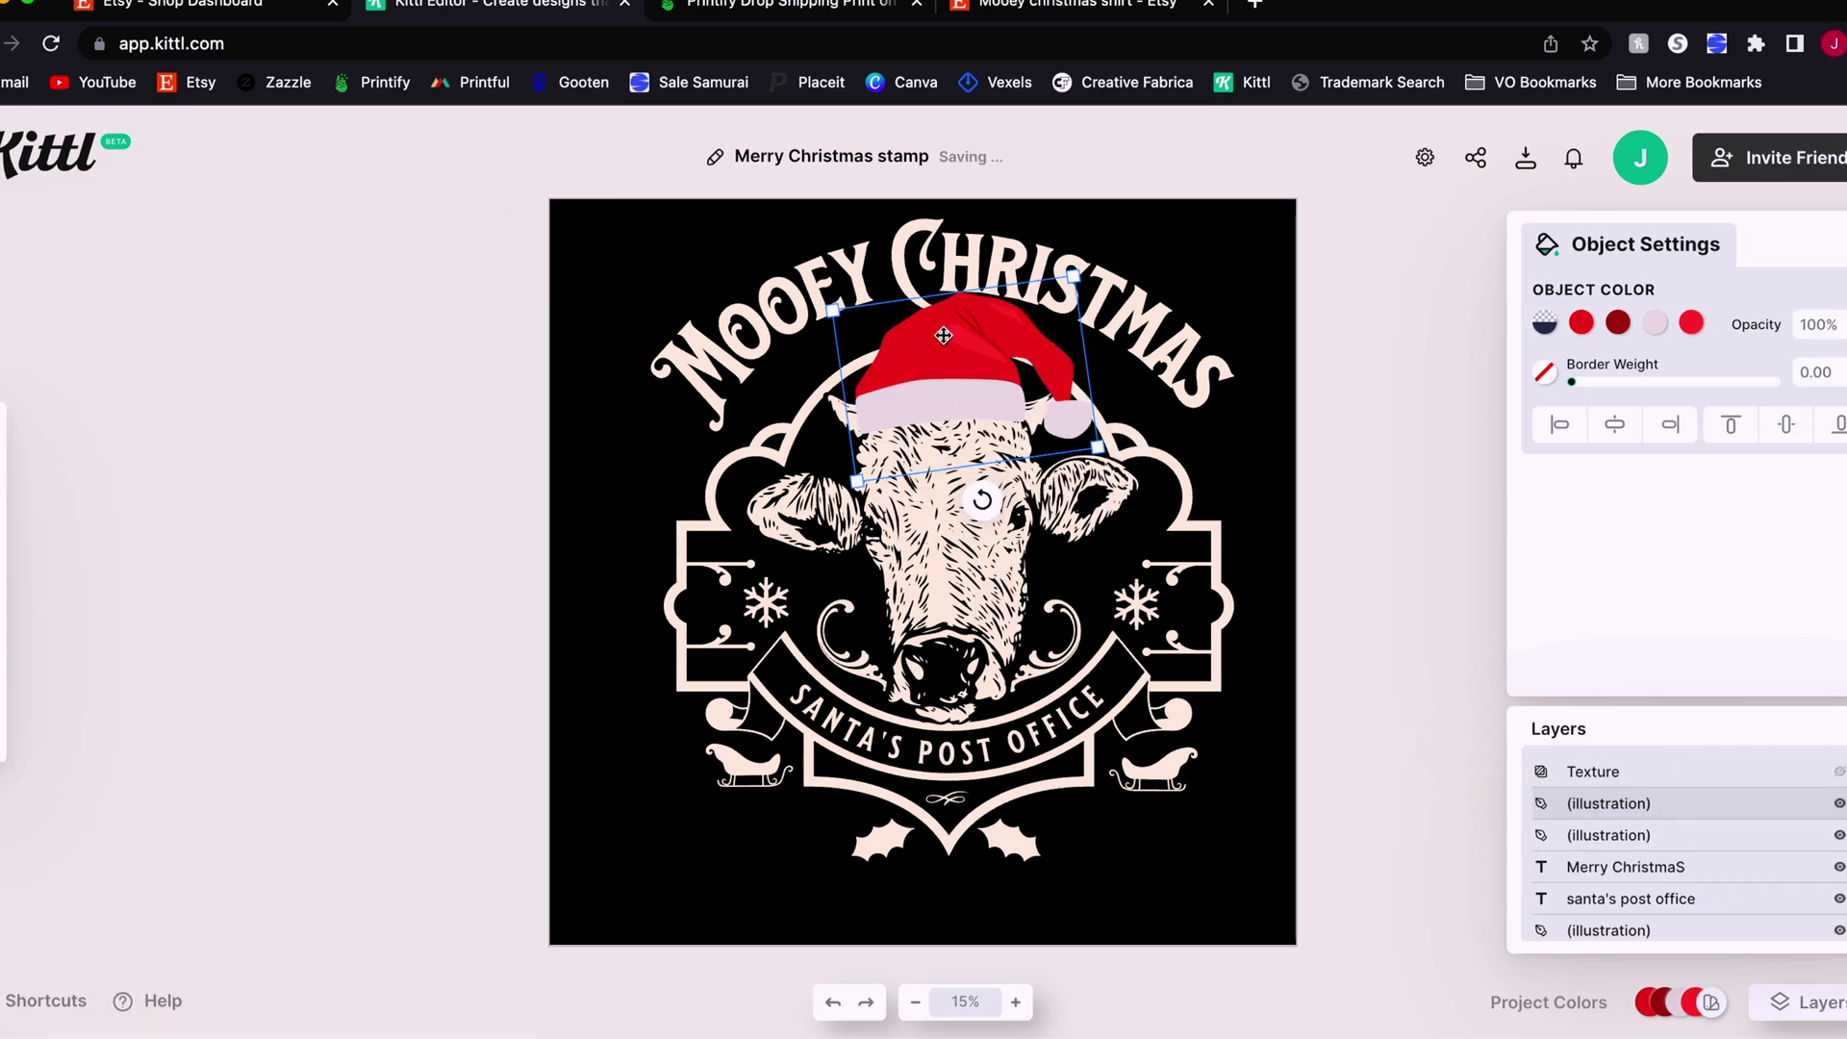
# - Move the curved title text above both illustrations in the layer order
pyautogui.click(964, 287)
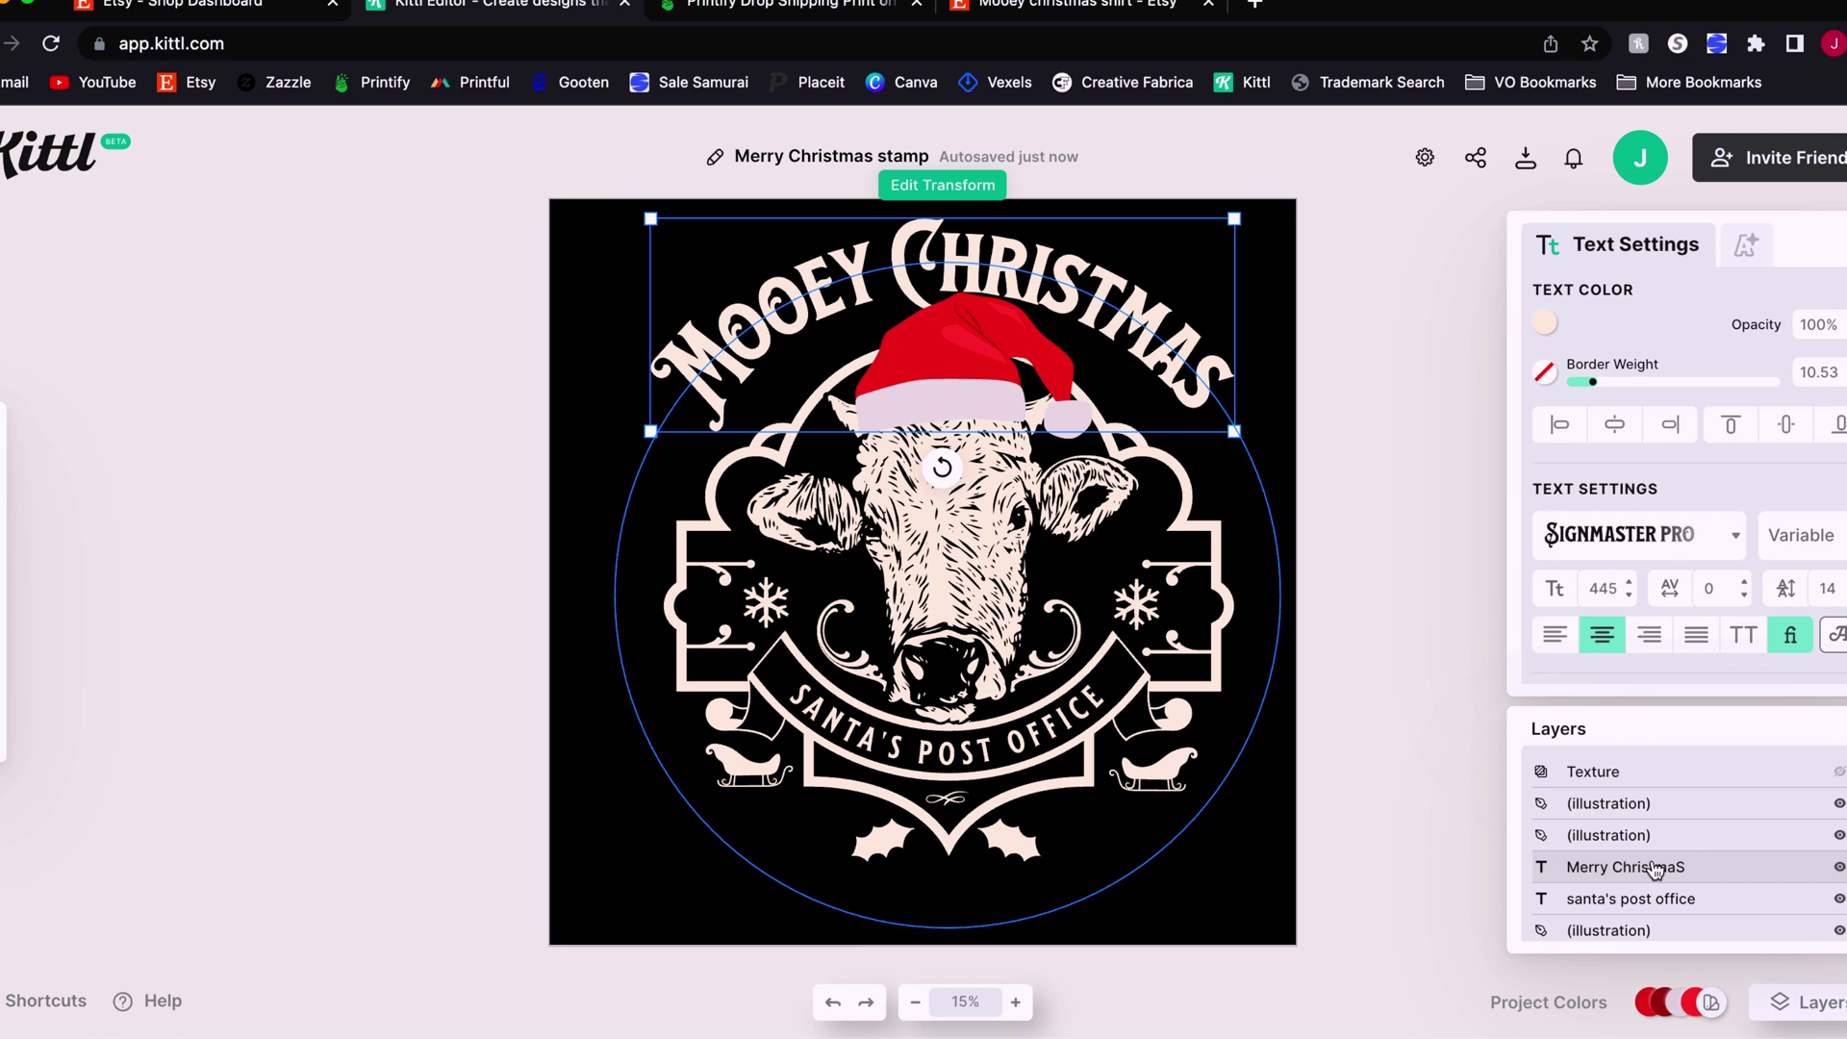
pyautogui.moveTo(1656, 869); pyautogui.dragTo(1652, 790)
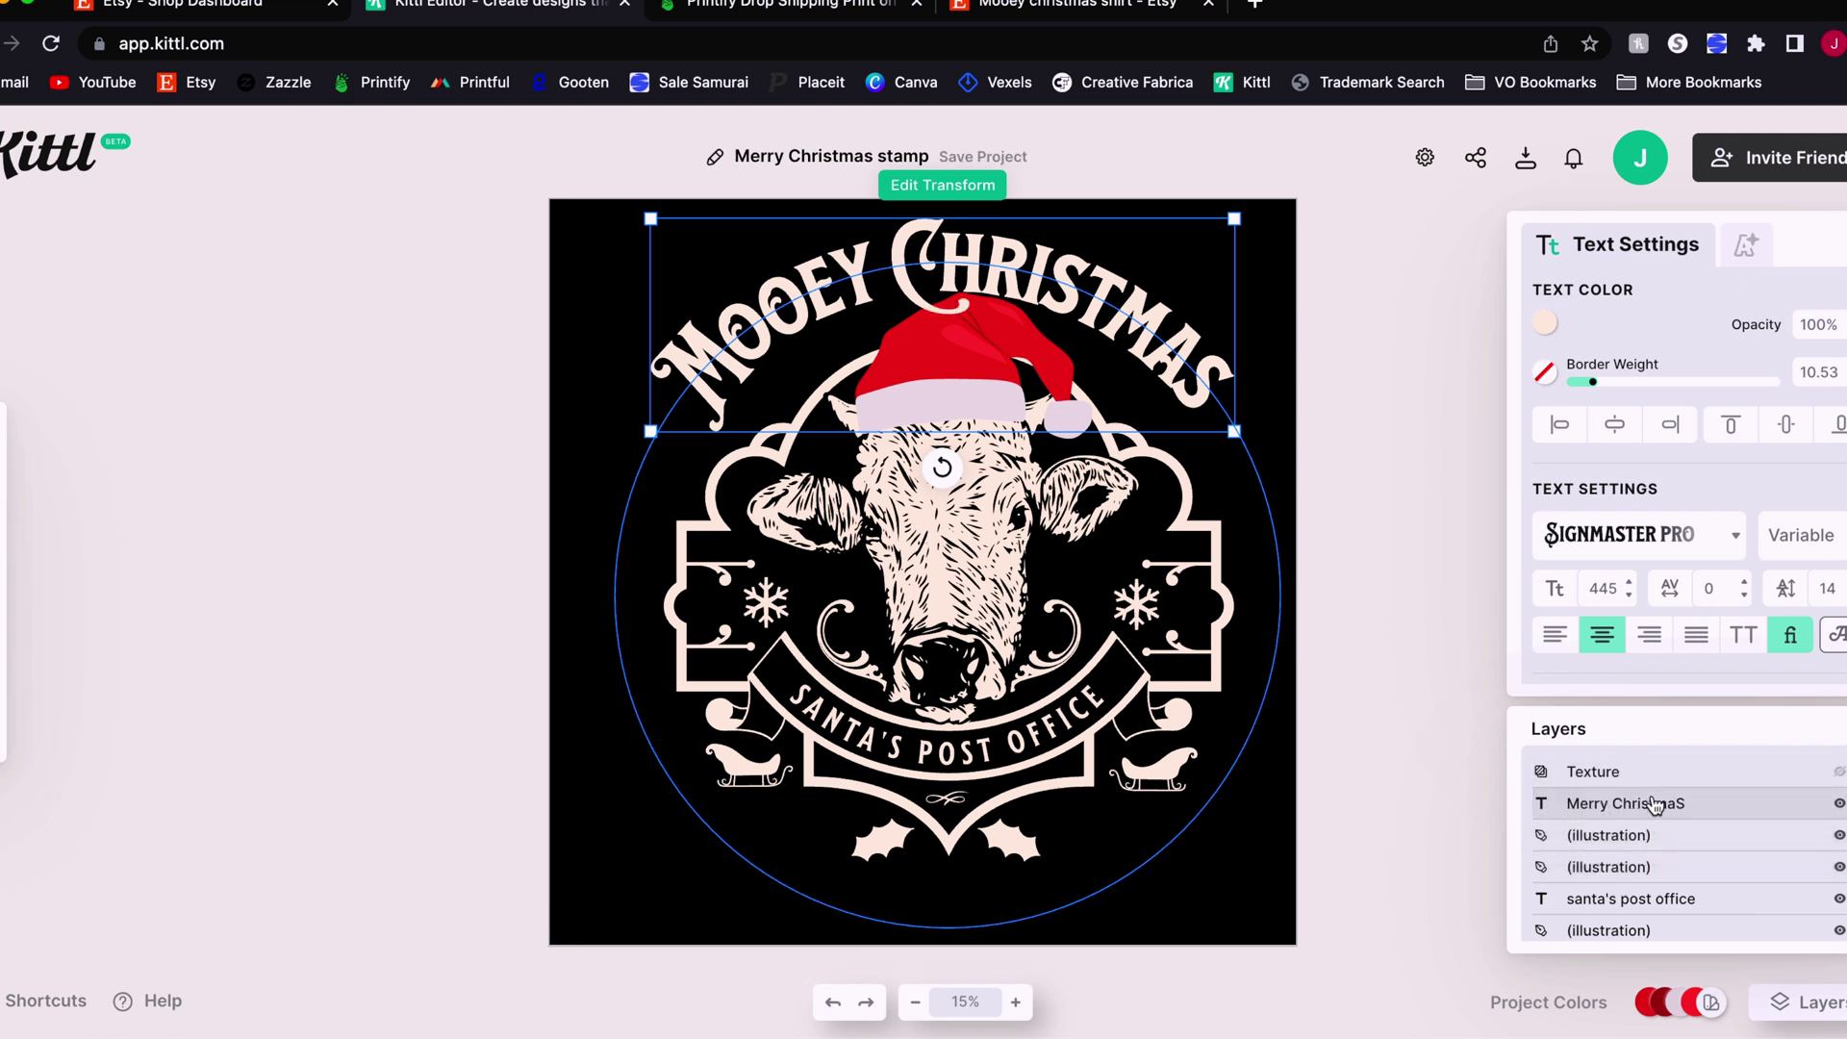
pyautogui.click(1445, 590)
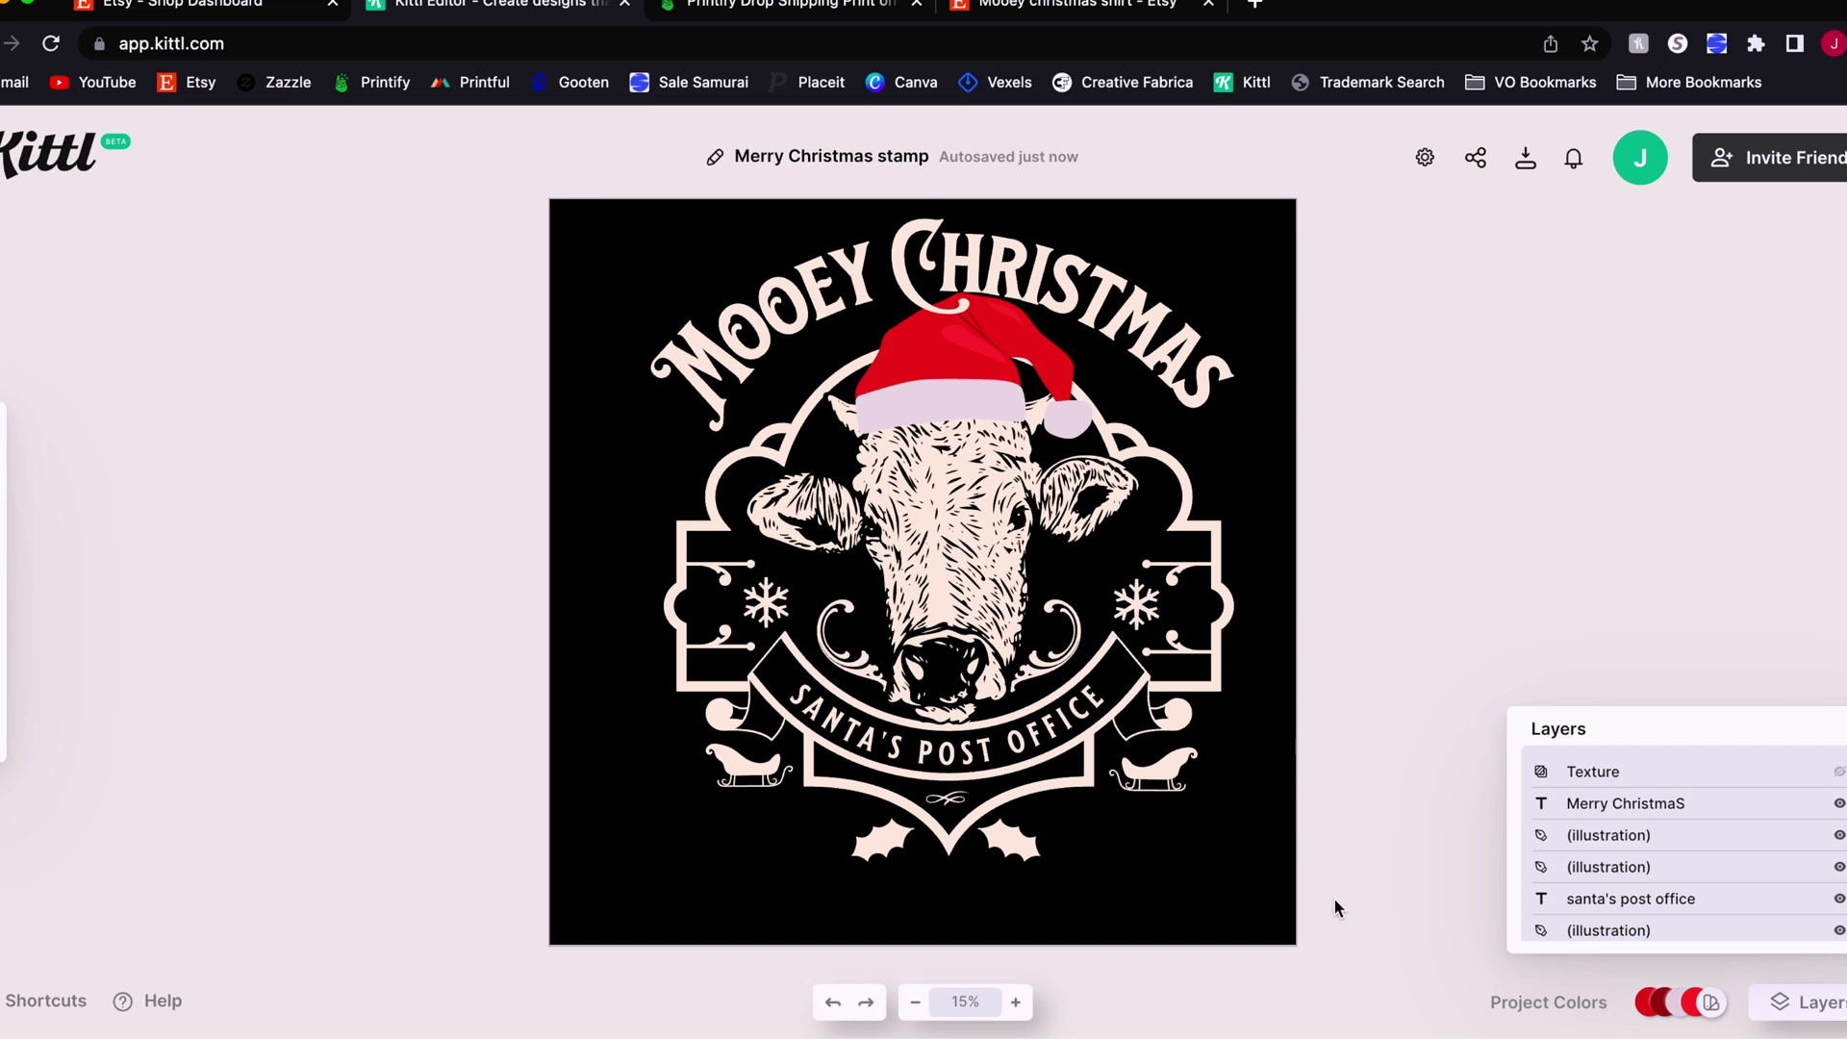
# - Group all badge elements, enlarge and centre the group, and hide the black background
pyautogui.moveTo(1336, 907); pyautogui.dragTo(596, 202)
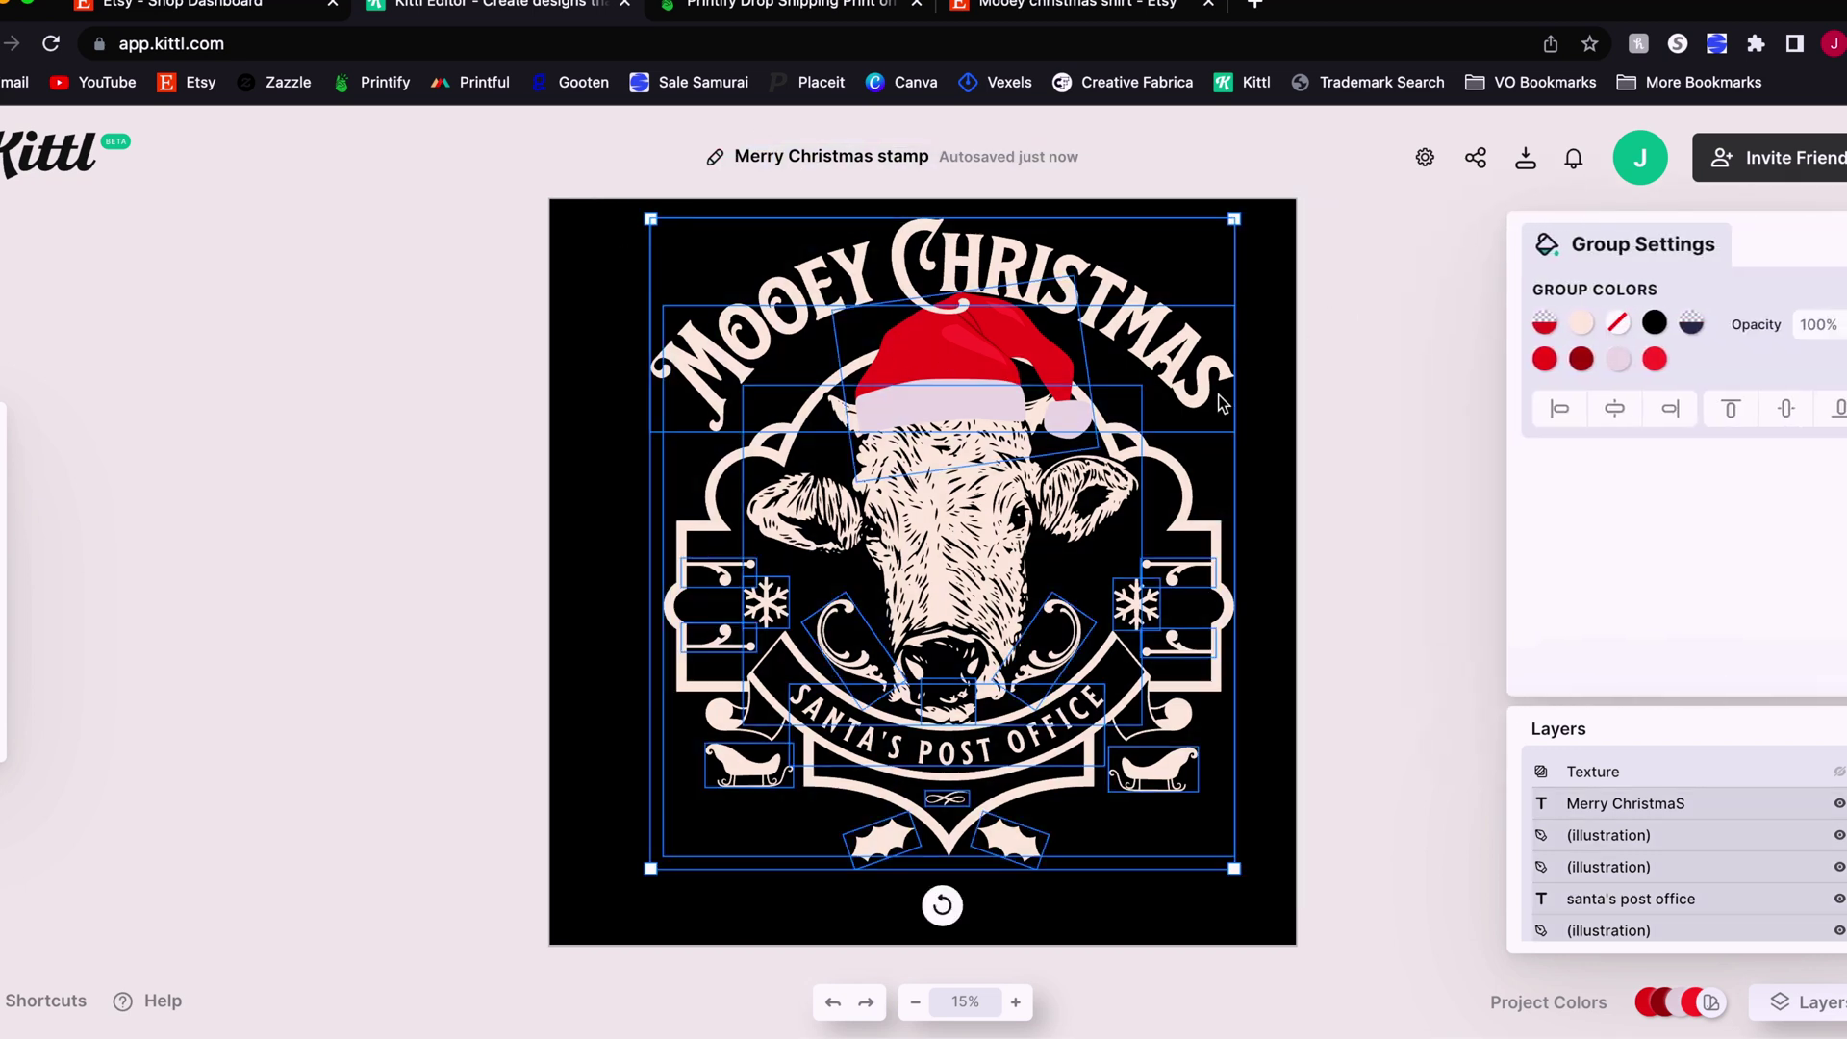
pyautogui.press('super+g')
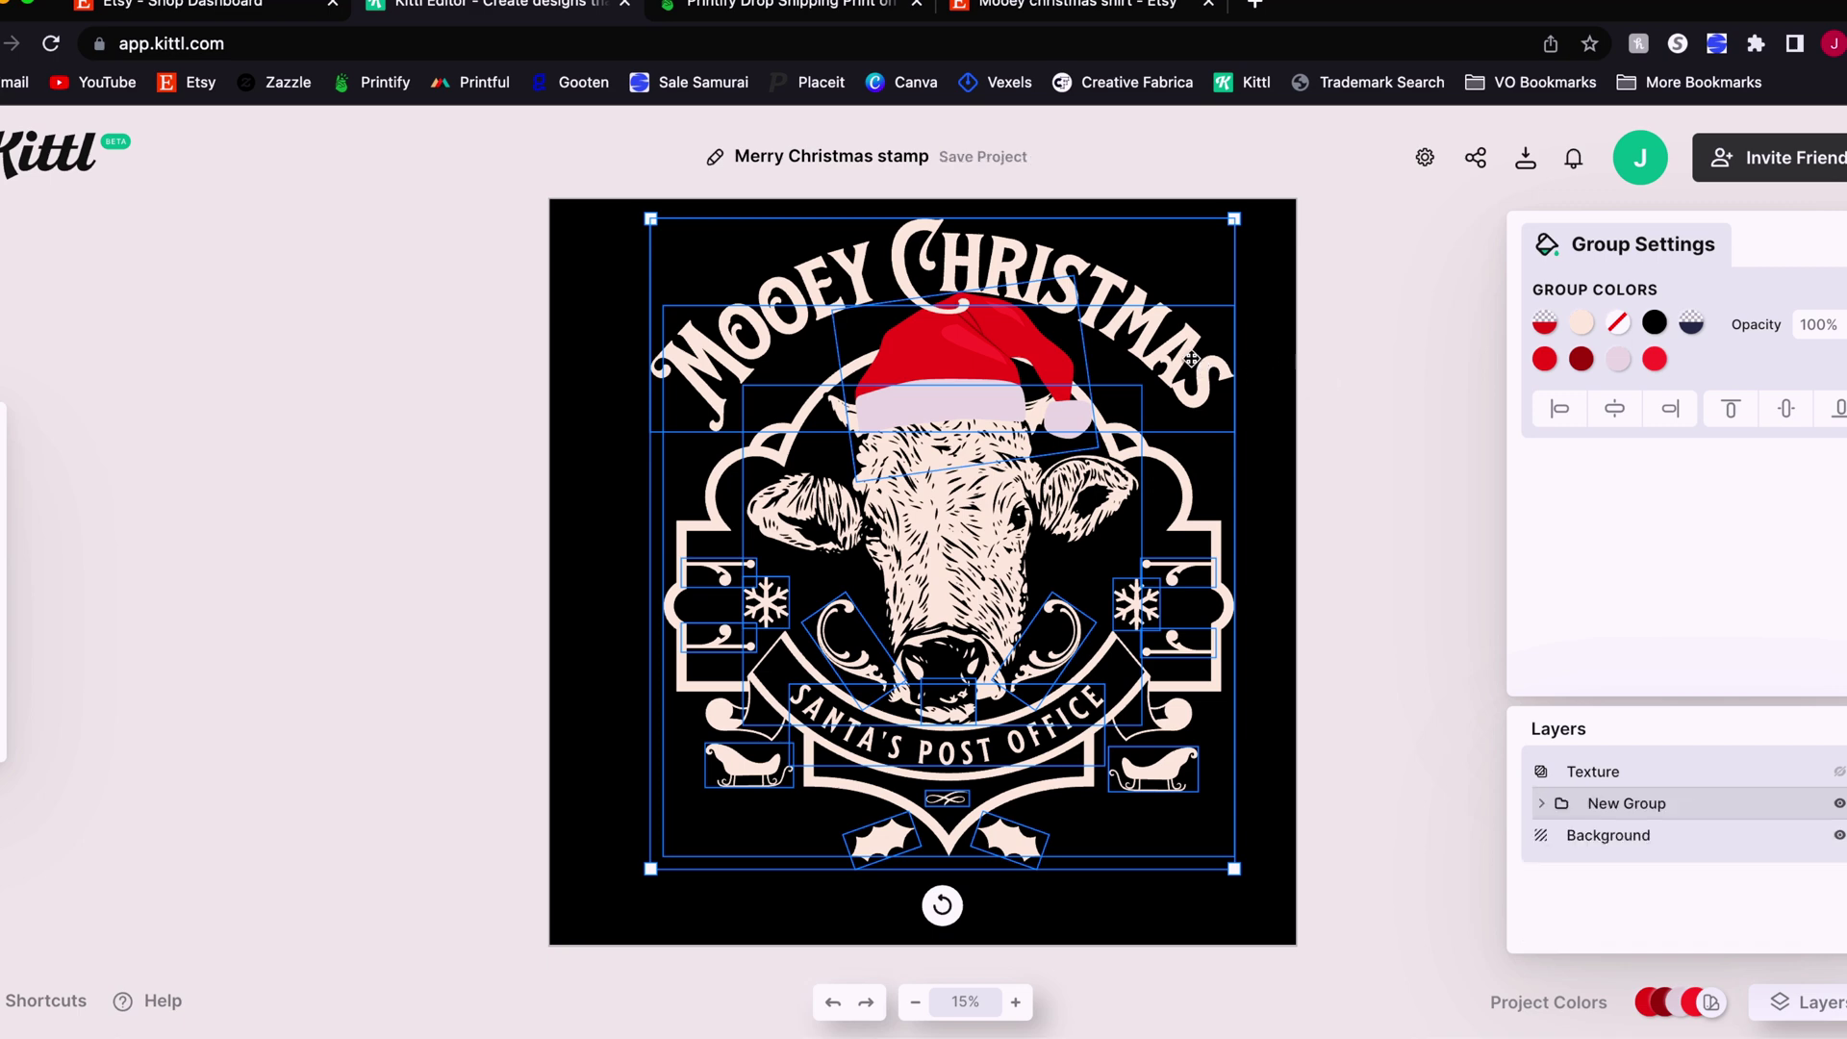
pyautogui.moveTo(1183, 352); pyautogui.dragTo(1188, 388)
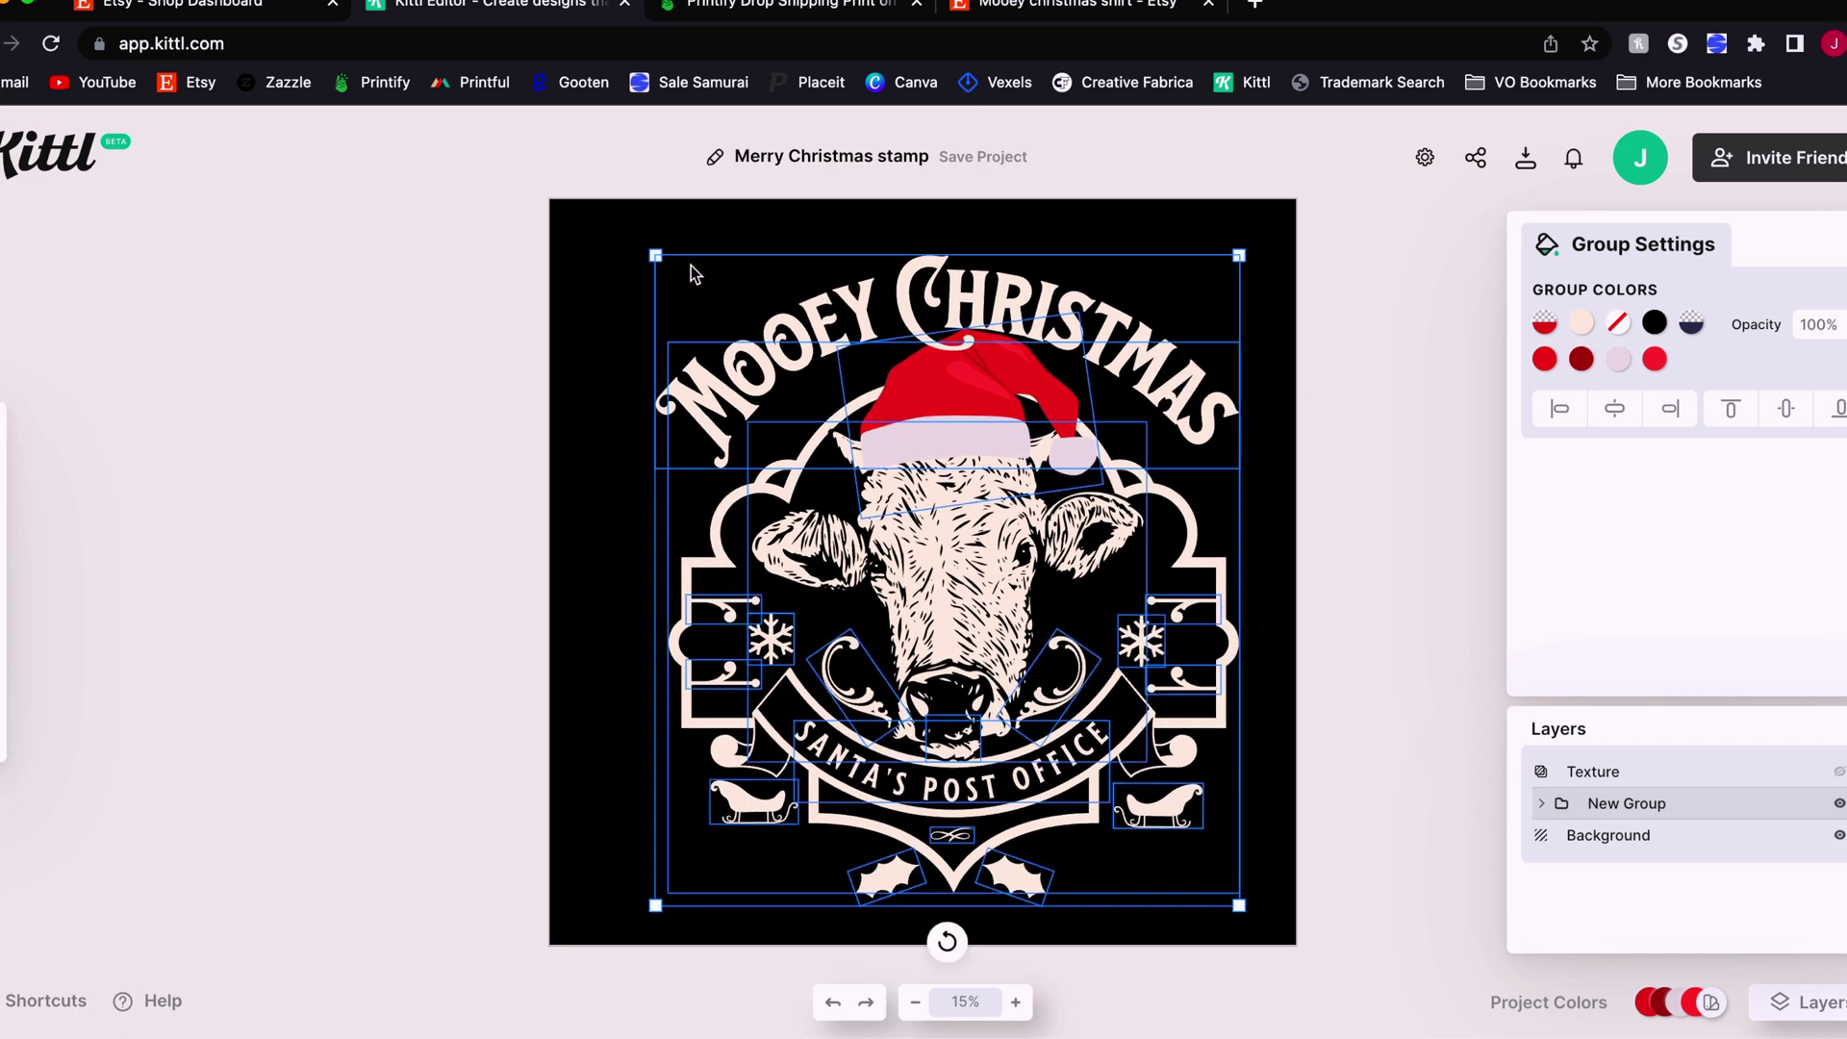
pyautogui.moveTo(656, 254); pyautogui.dragTo(588, 227)
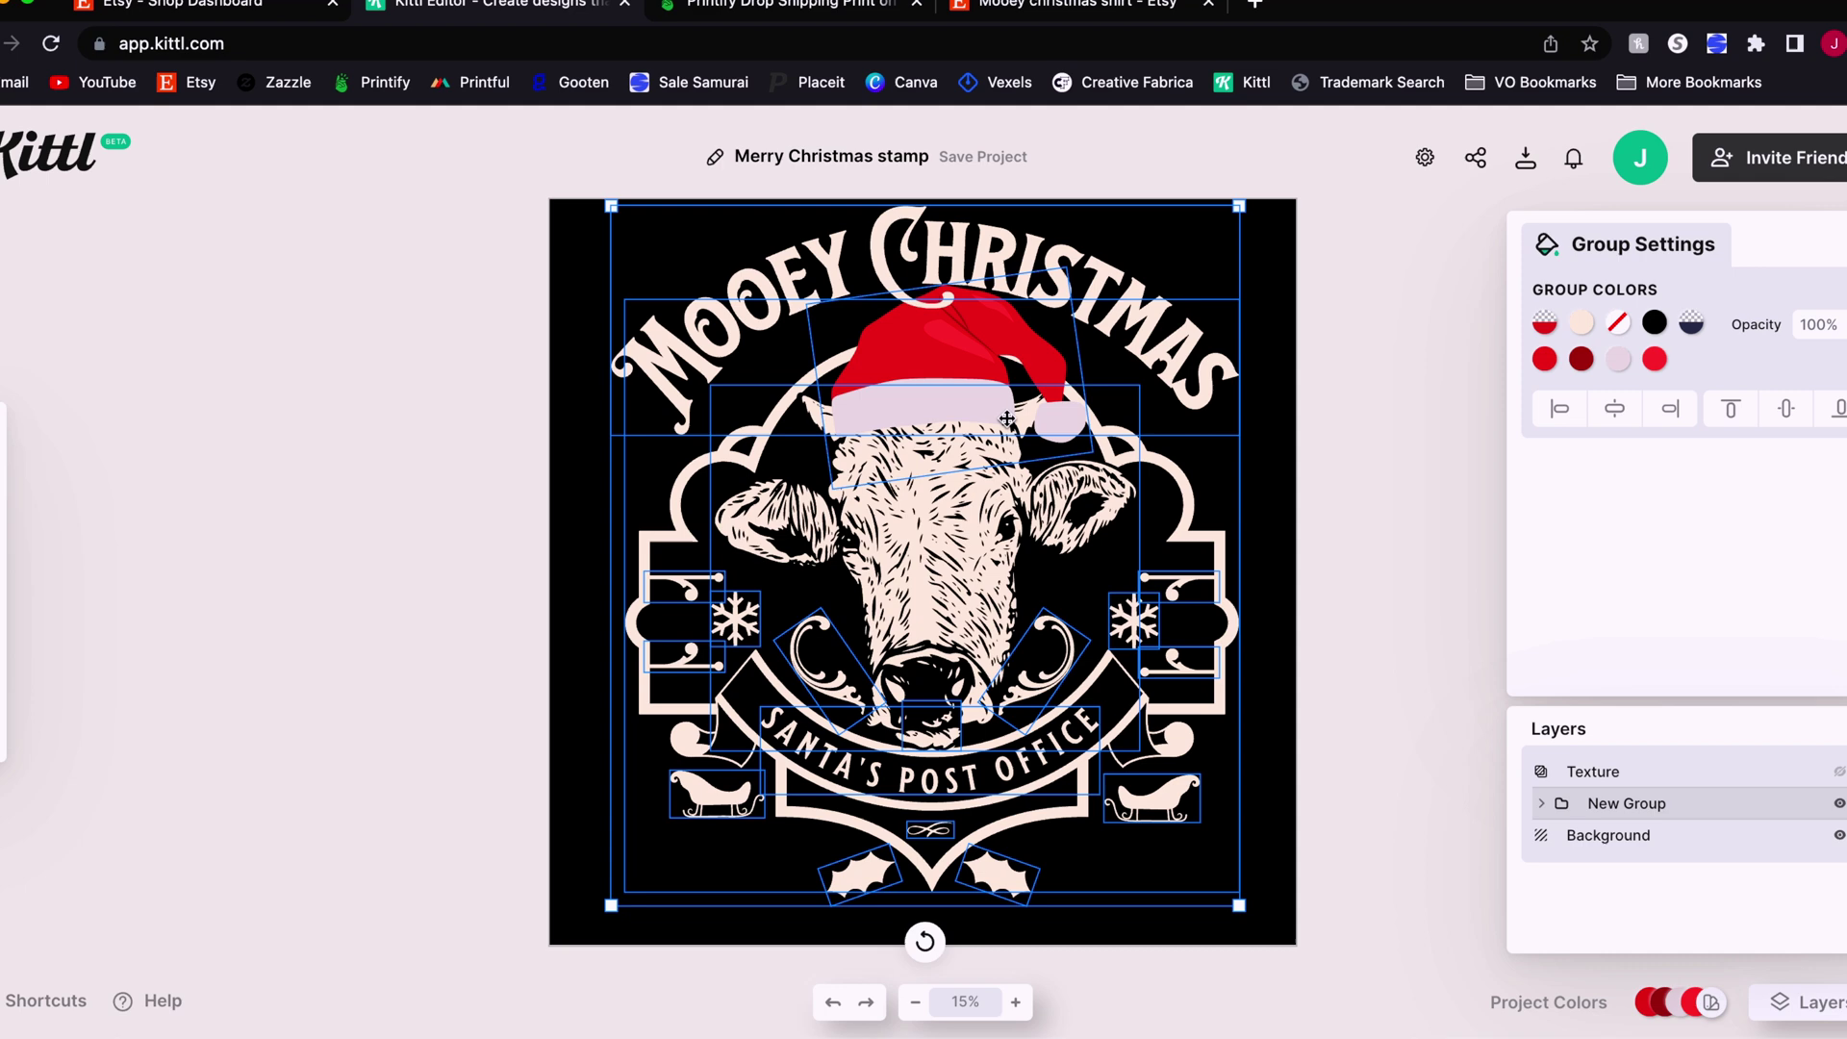
pyautogui.moveTo(1006, 419); pyautogui.dragTo(1009, 431)
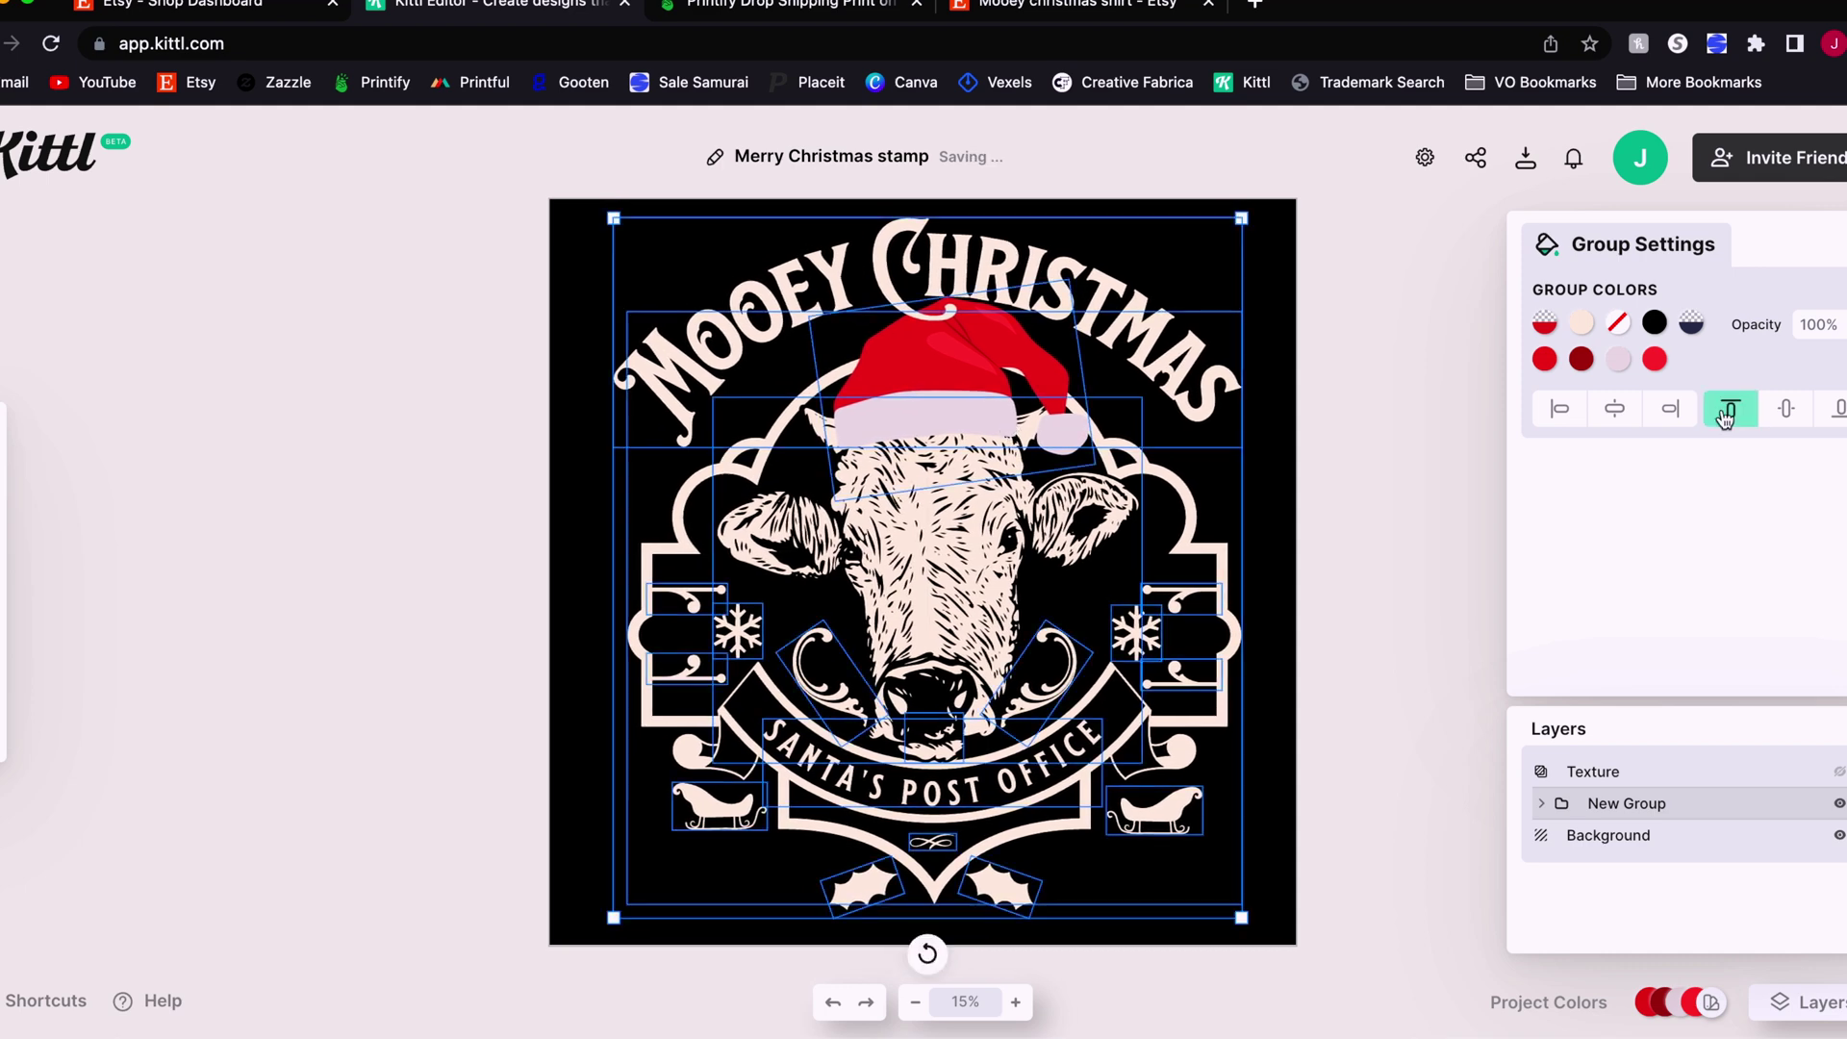
pyautogui.click(1619, 412)
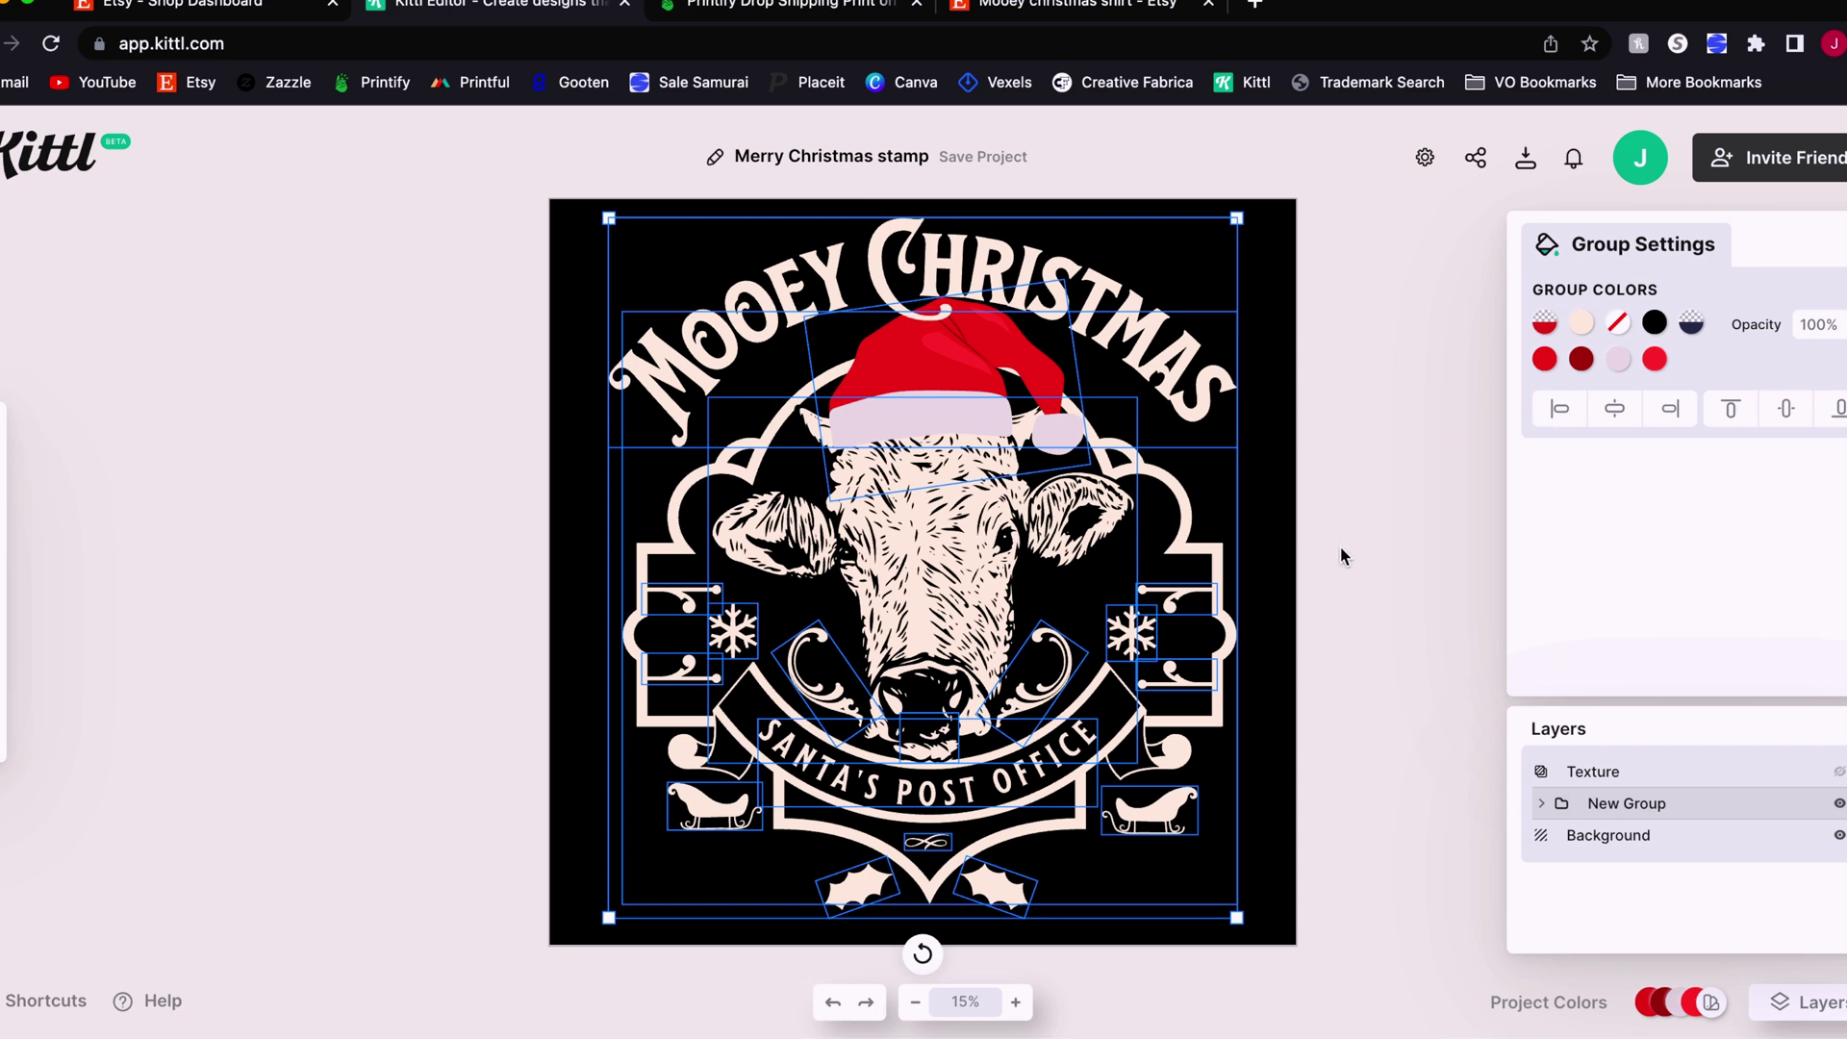
pyautogui.click(1400, 545)
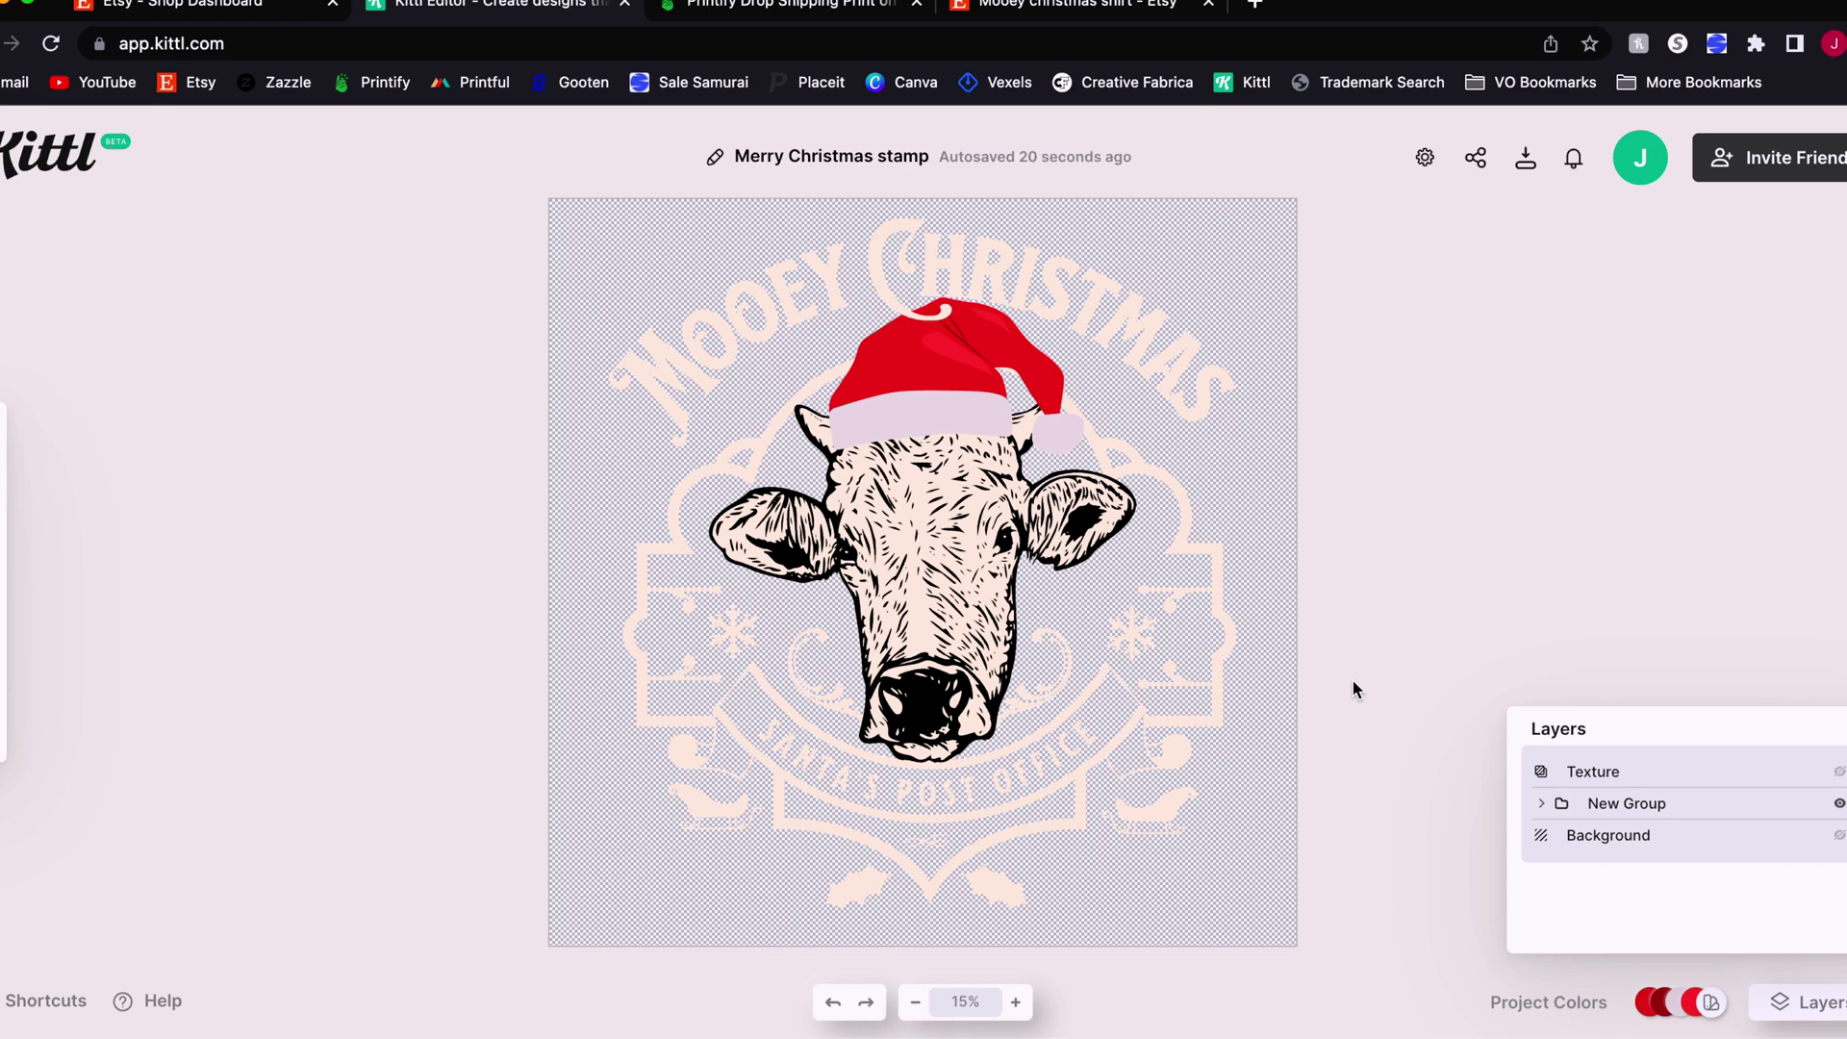
# - Make the grainy Texture layer visible and clip it to the badge design's content
pyautogui.click(1637, 775)
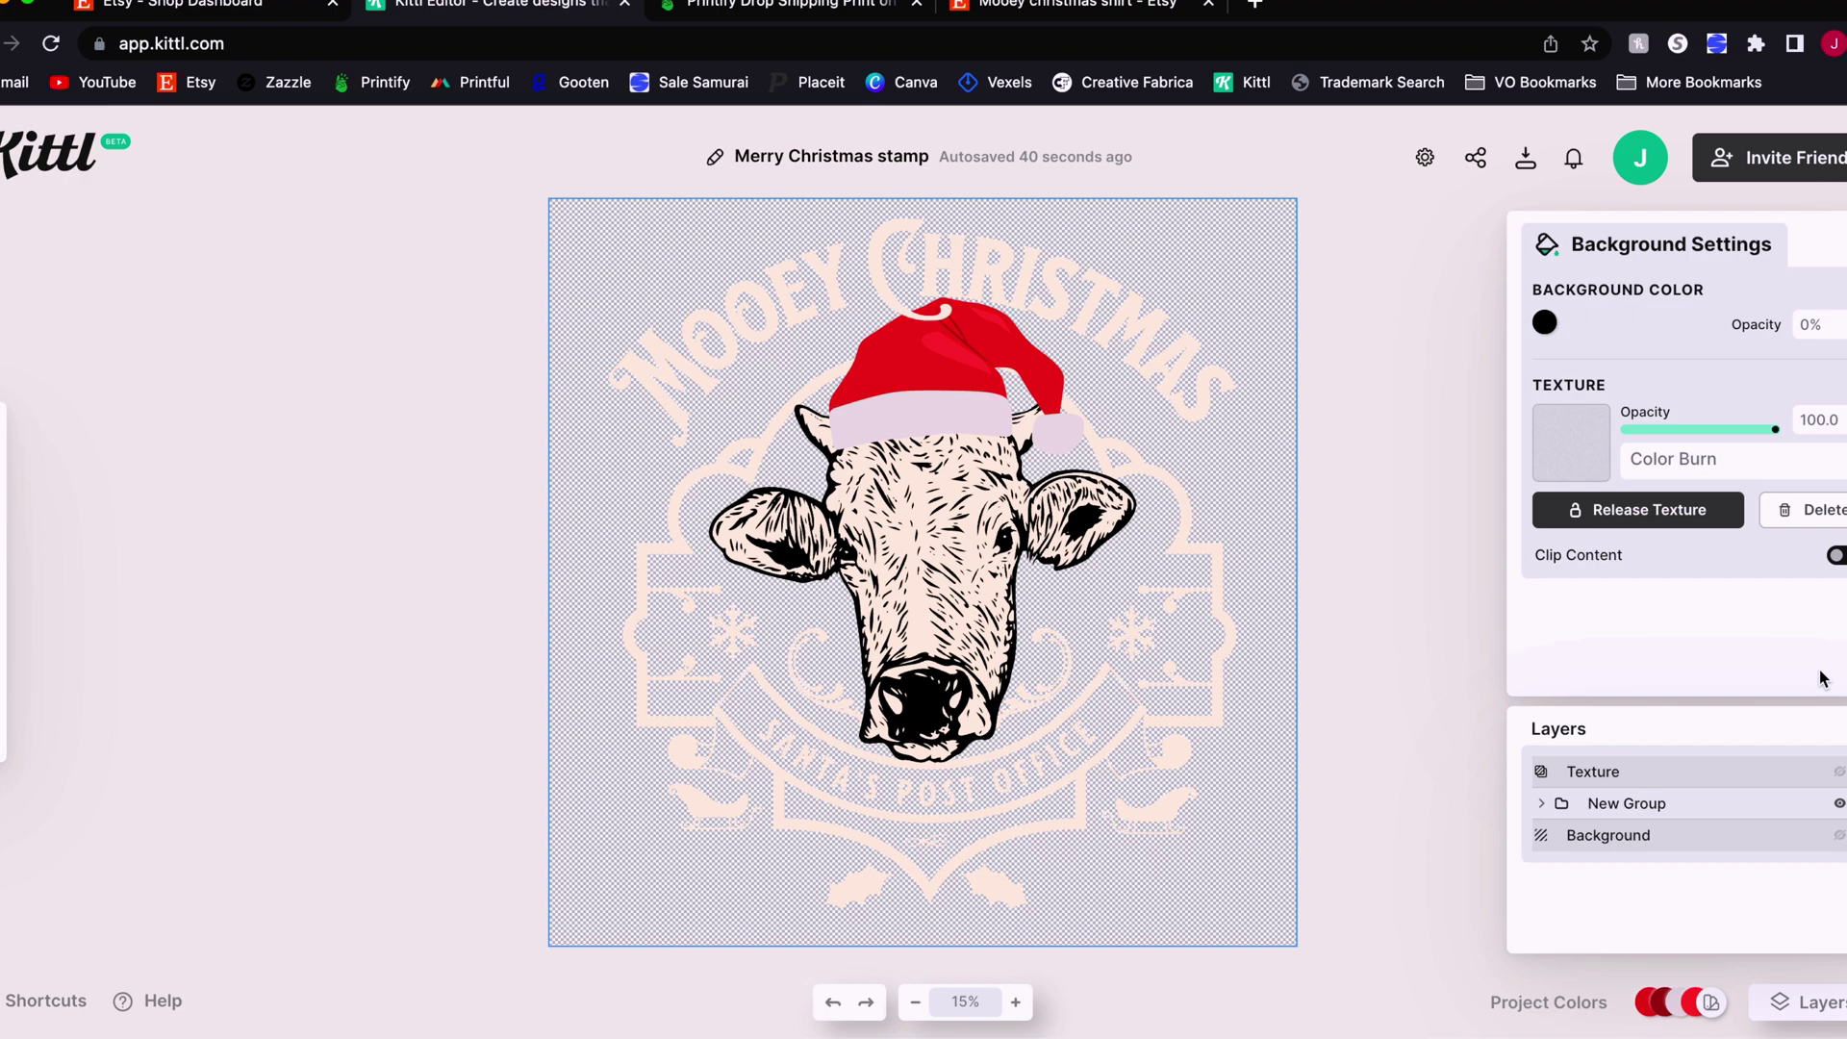
pyautogui.hotkey('ctrl', '+')
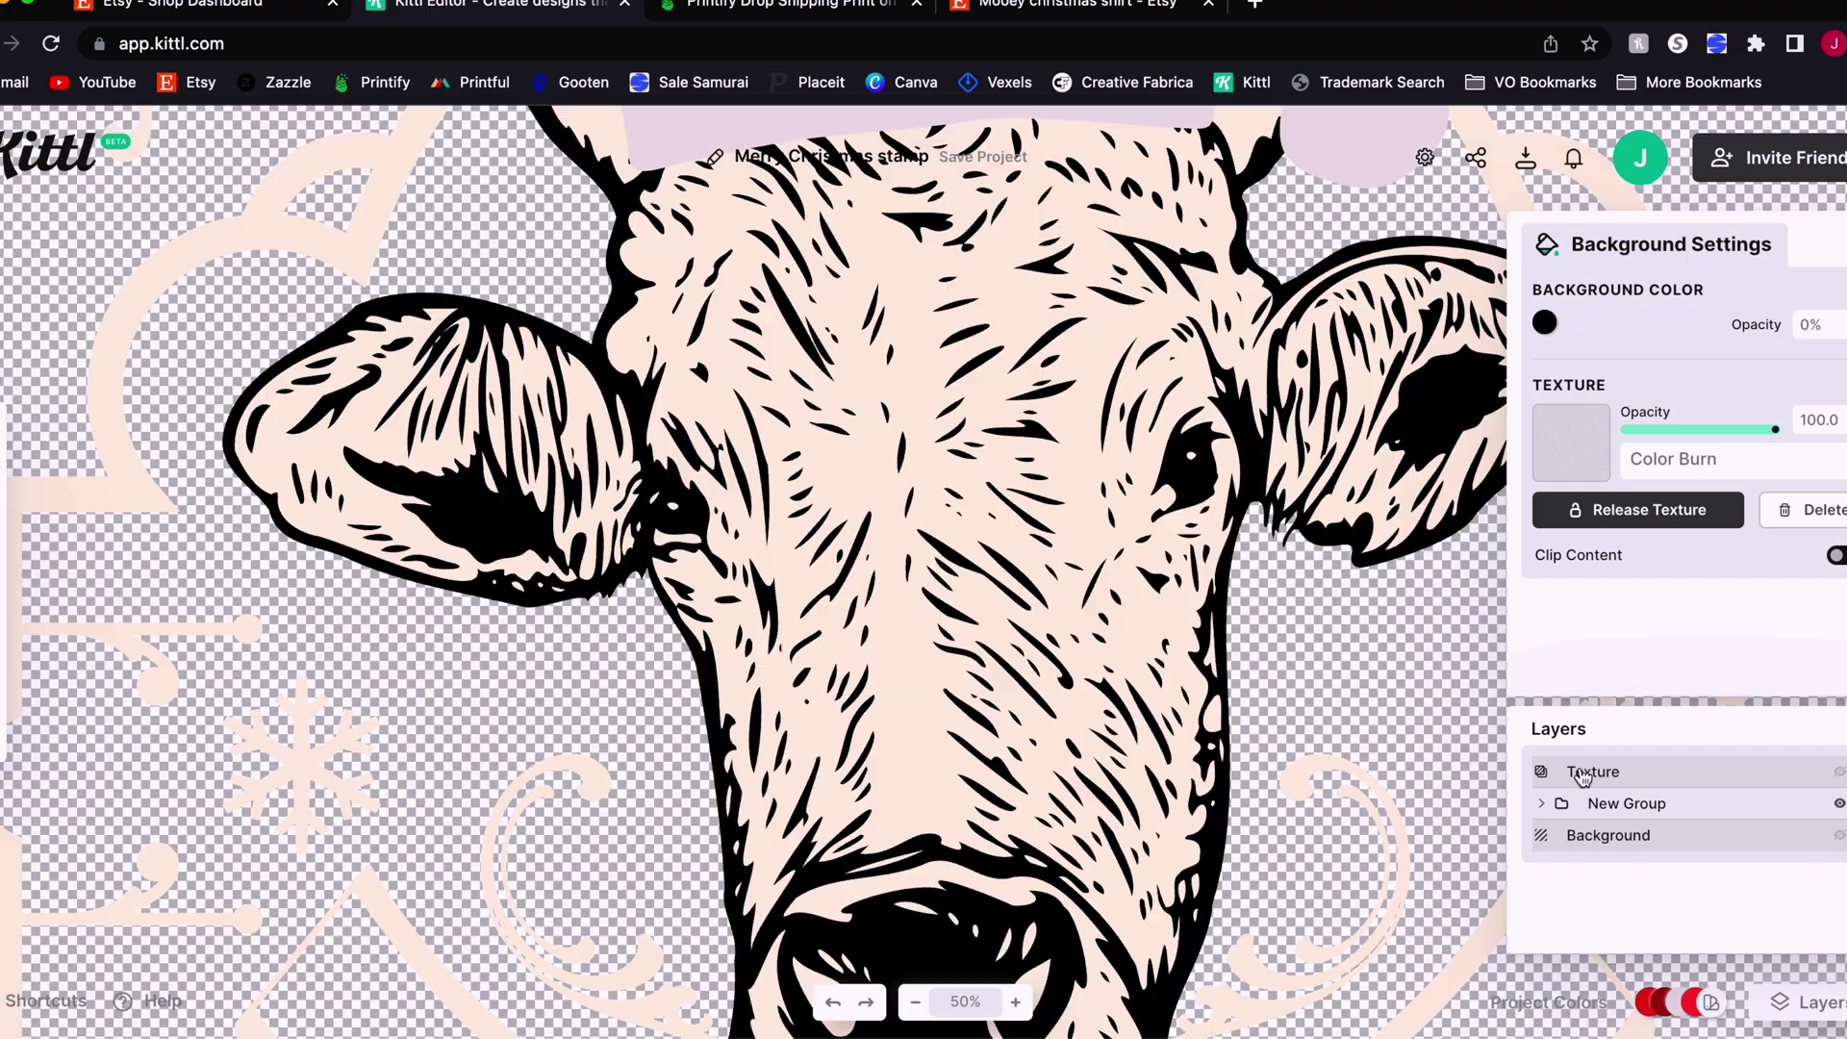
pyautogui.click(1838, 774)
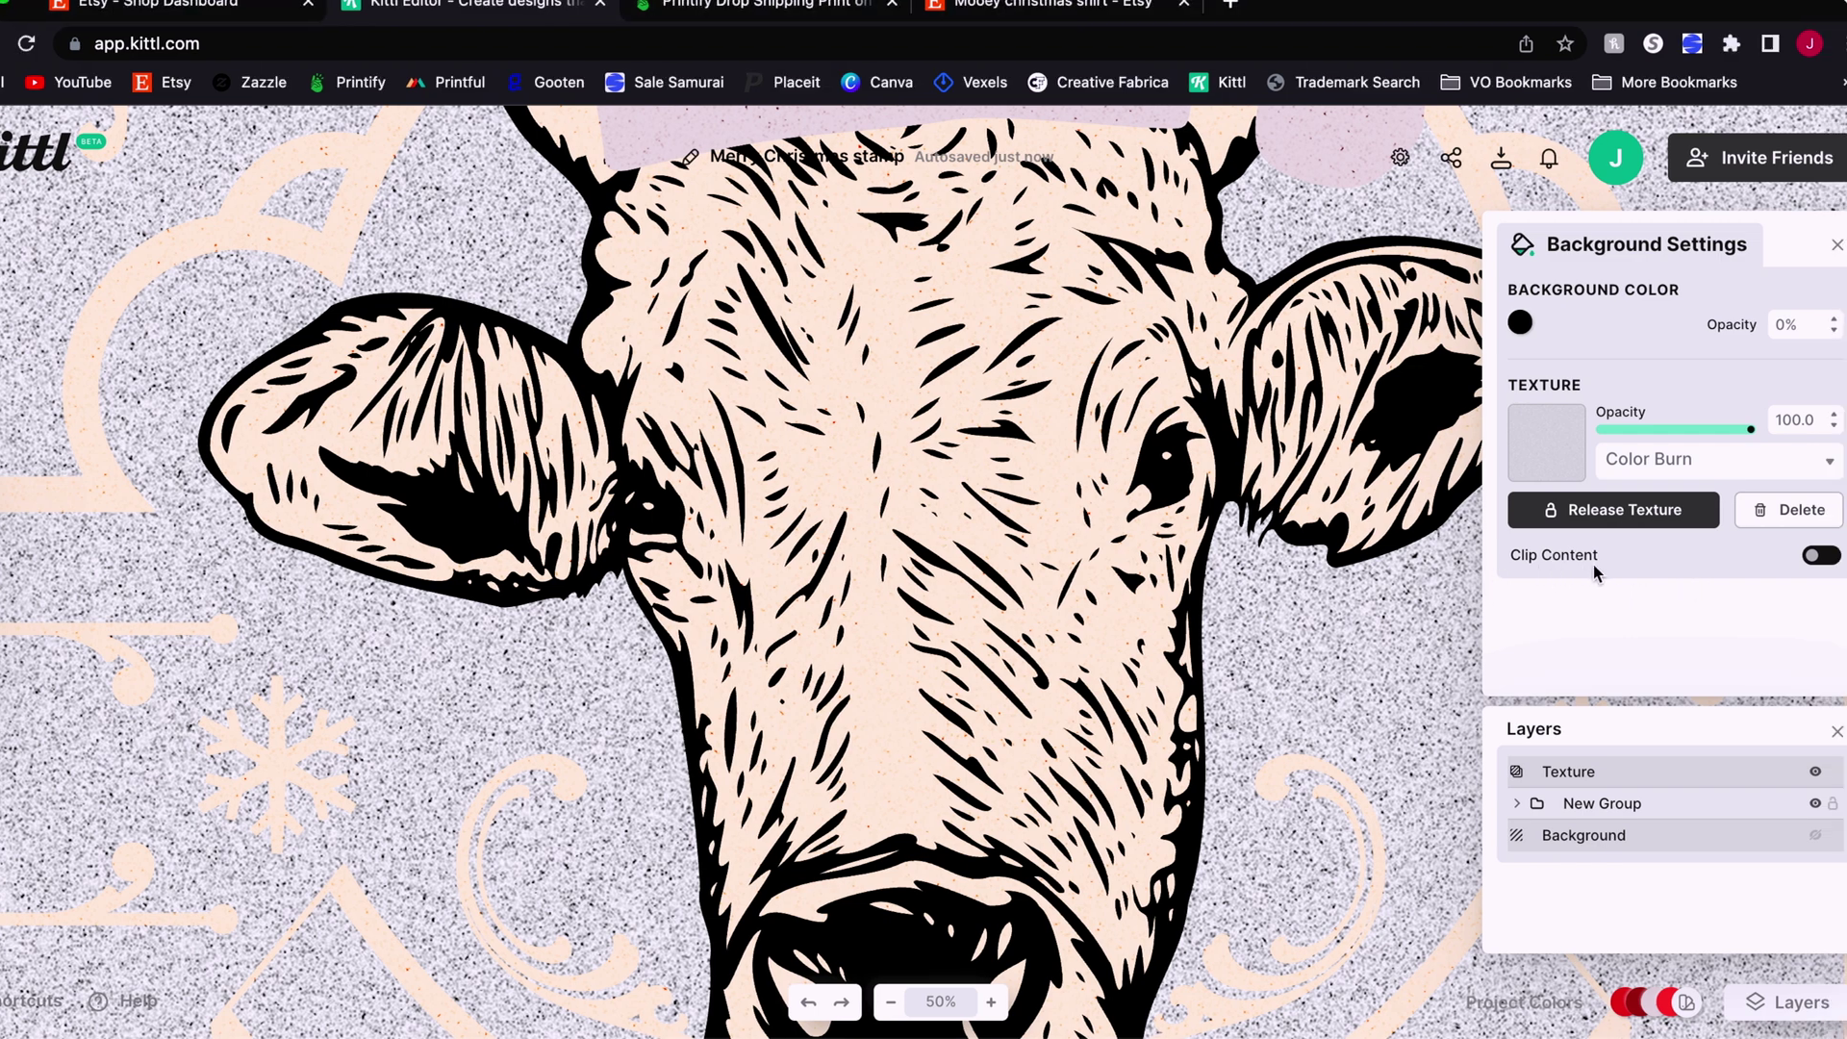
pyautogui.click(1818, 556)
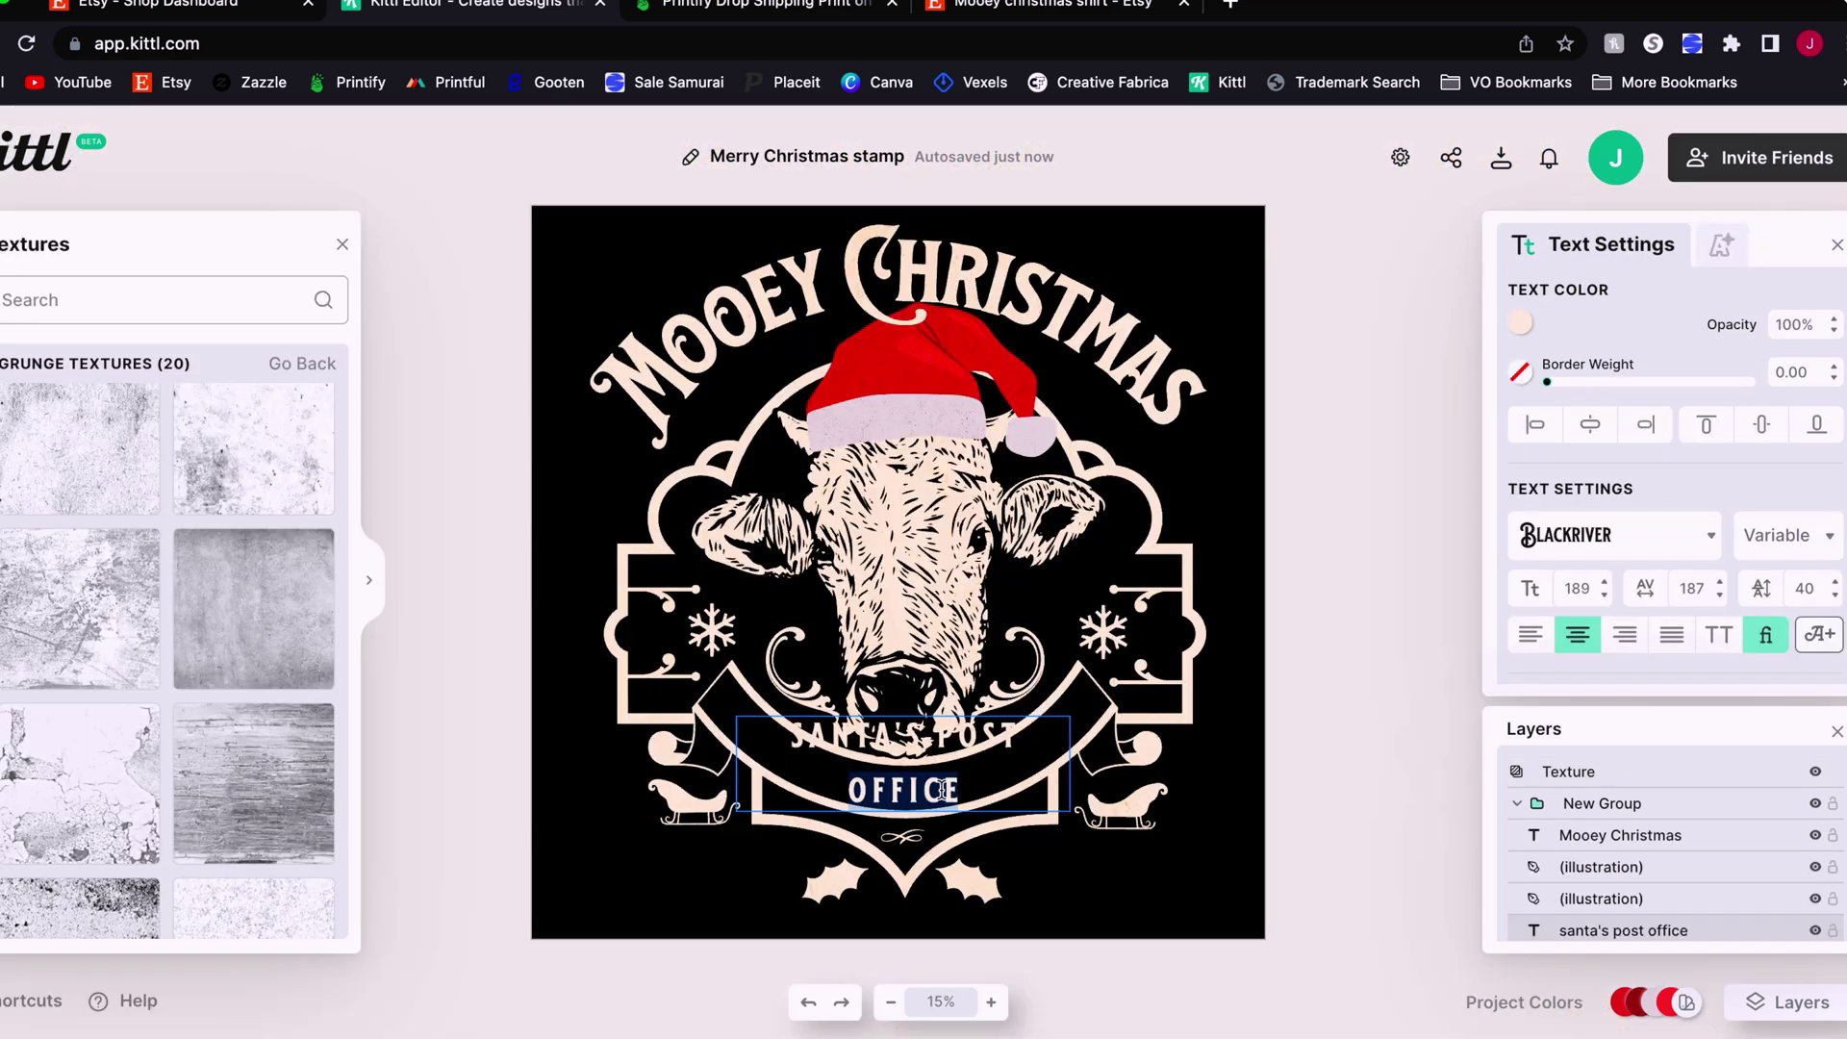
# - Change the banner text under the cow to 'Season of Udder Joy'
pyautogui.doubleClick(937, 789)
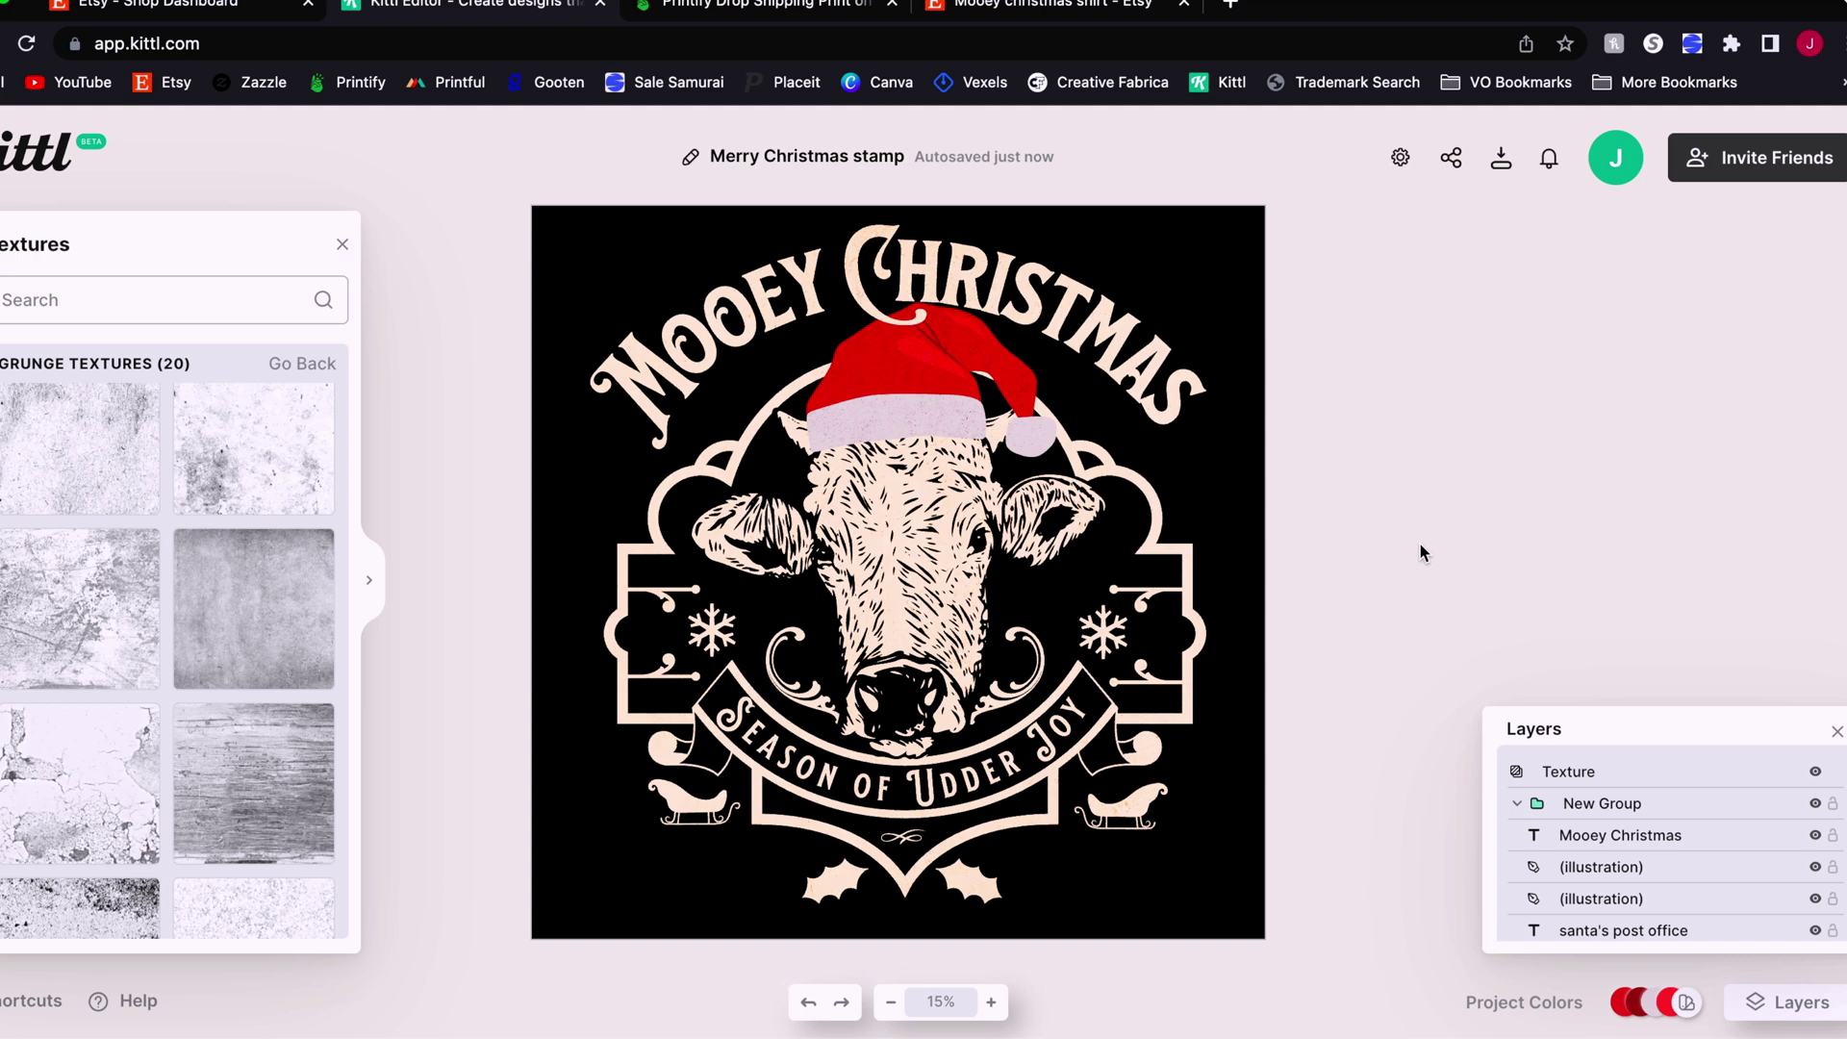
# - Export the stamp at 300 DPI, 4000 px wide, with Remove Background on
pyautogui.press('super+z')
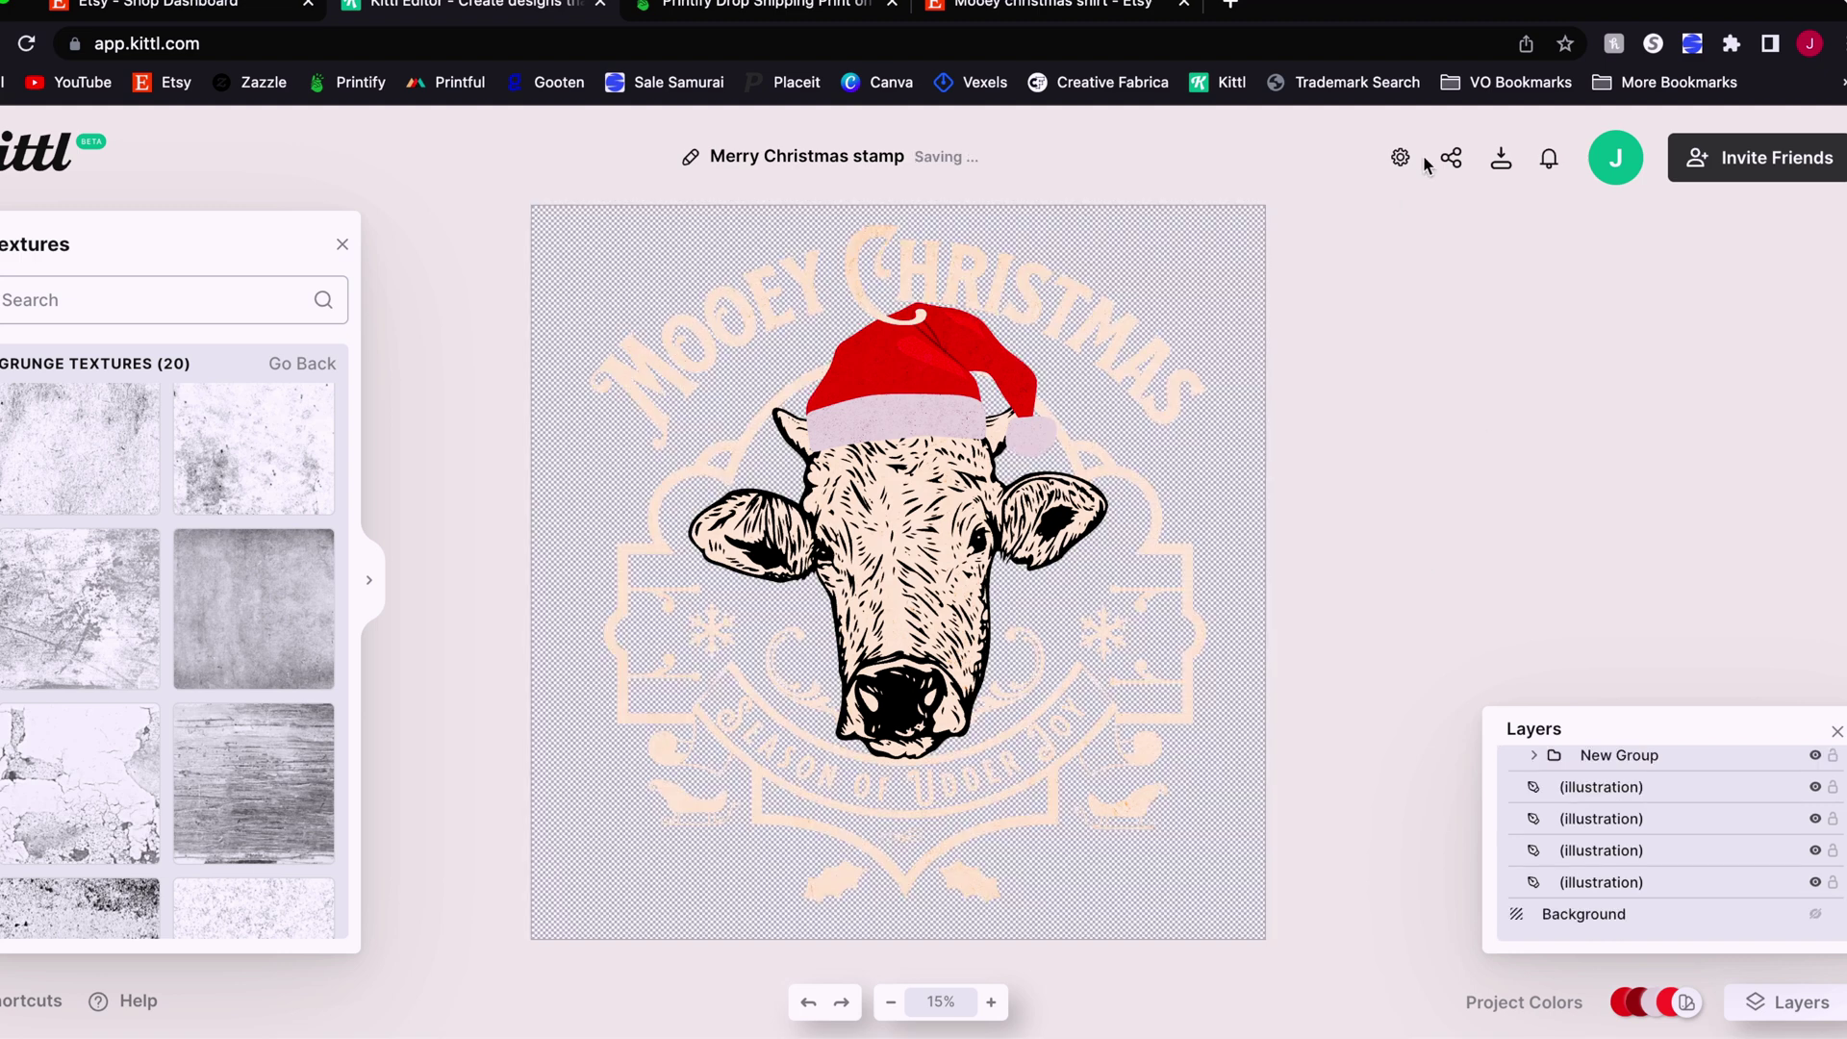
pyautogui.click(1500, 160)
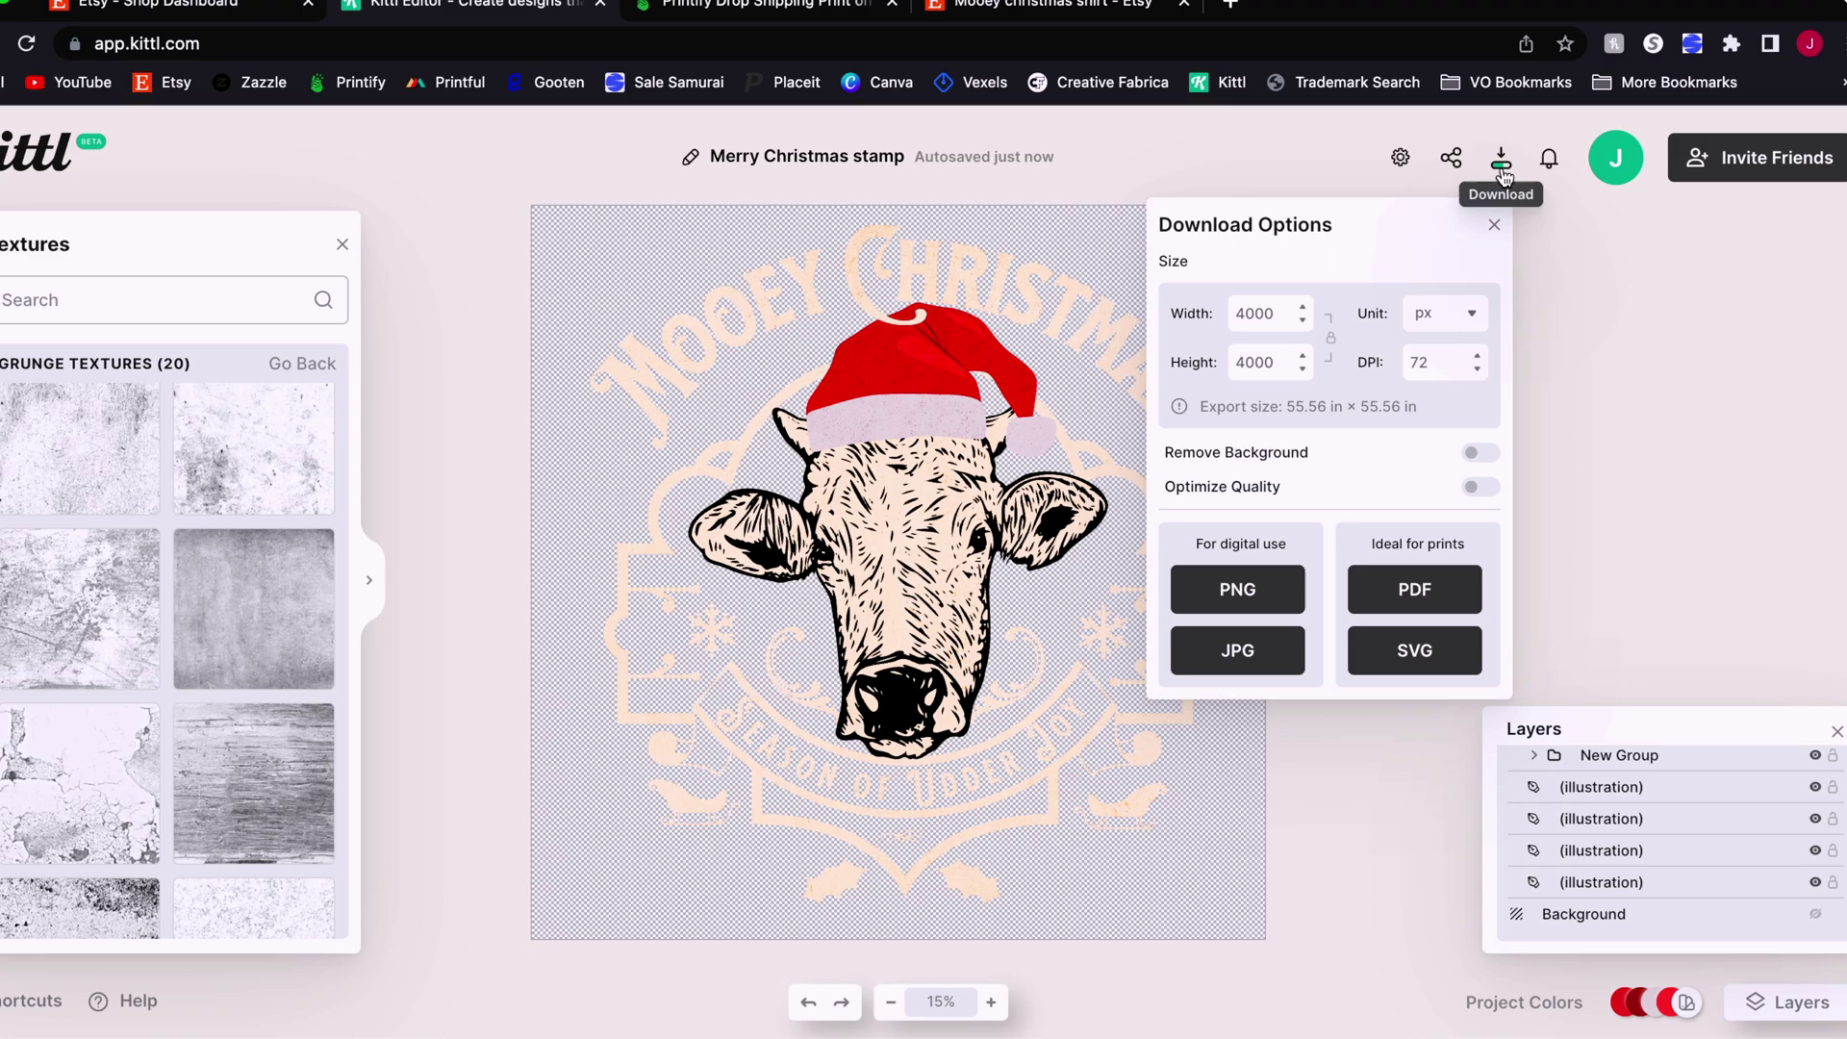
pyautogui.doubleClick(1434, 360)
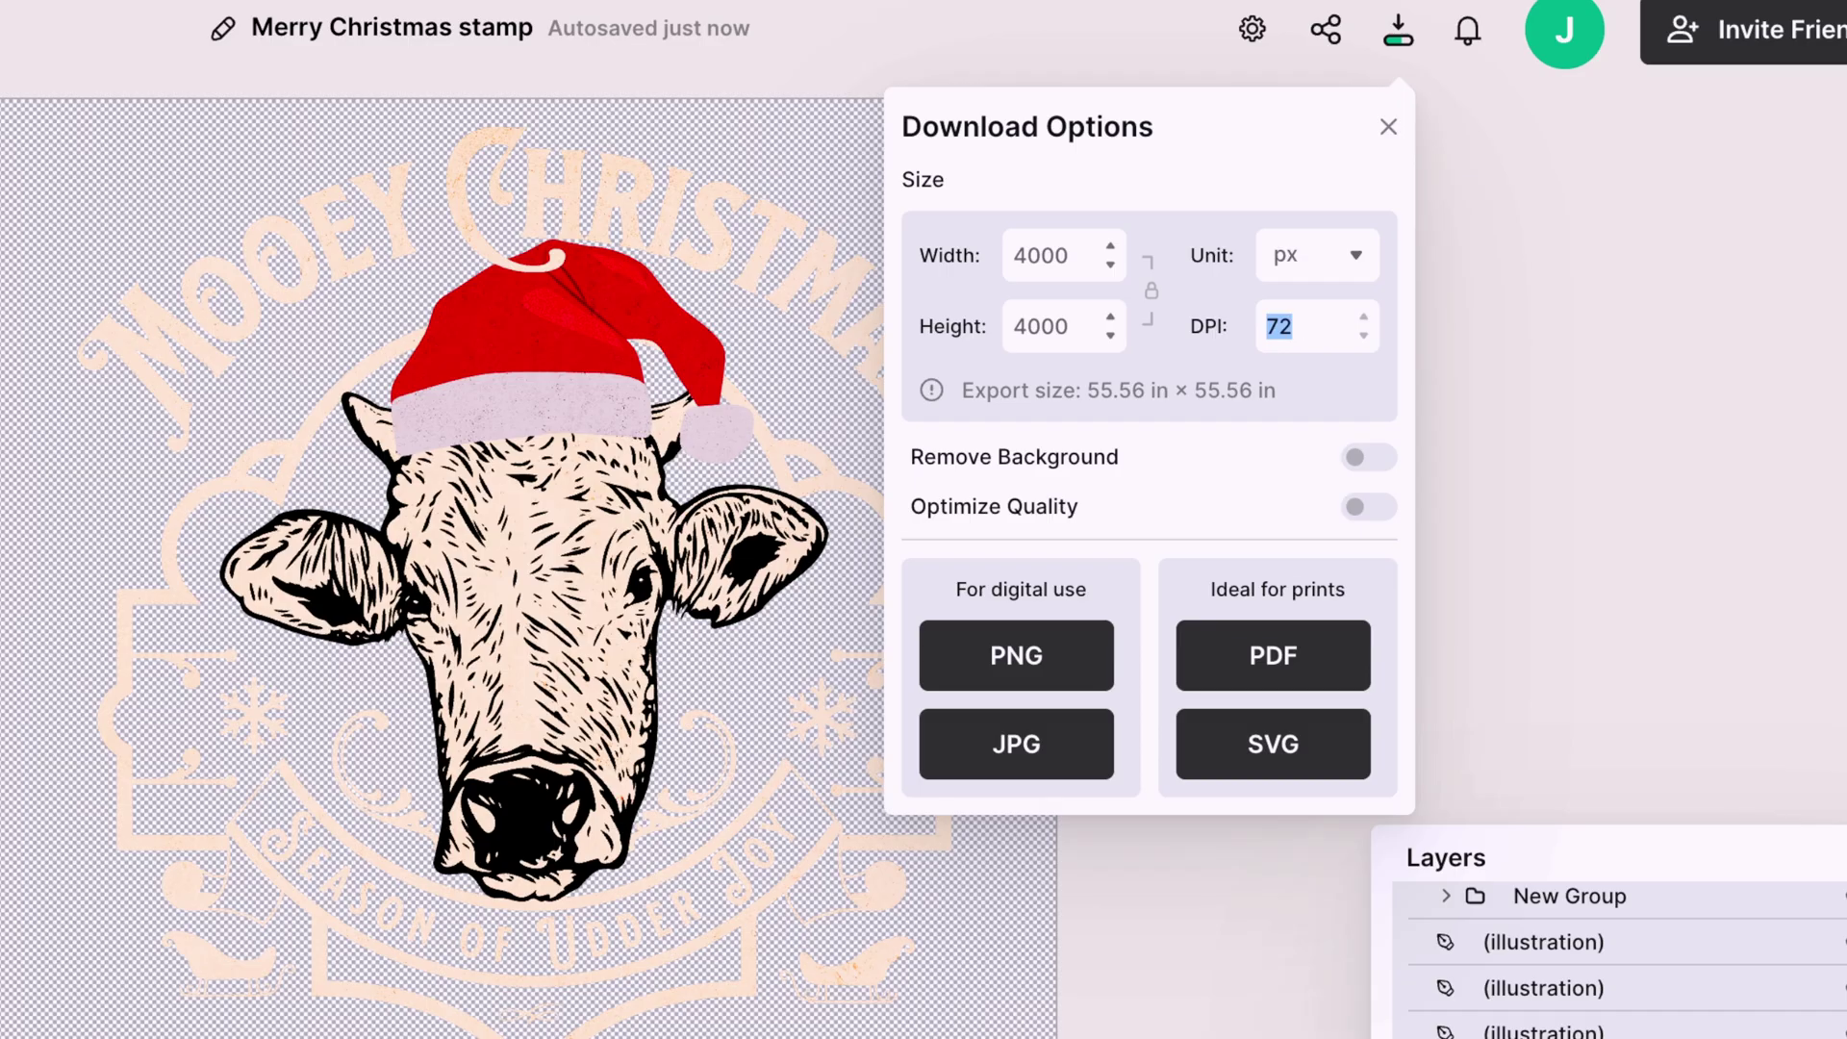
pyautogui.write('300')
pyautogui.press('Return')
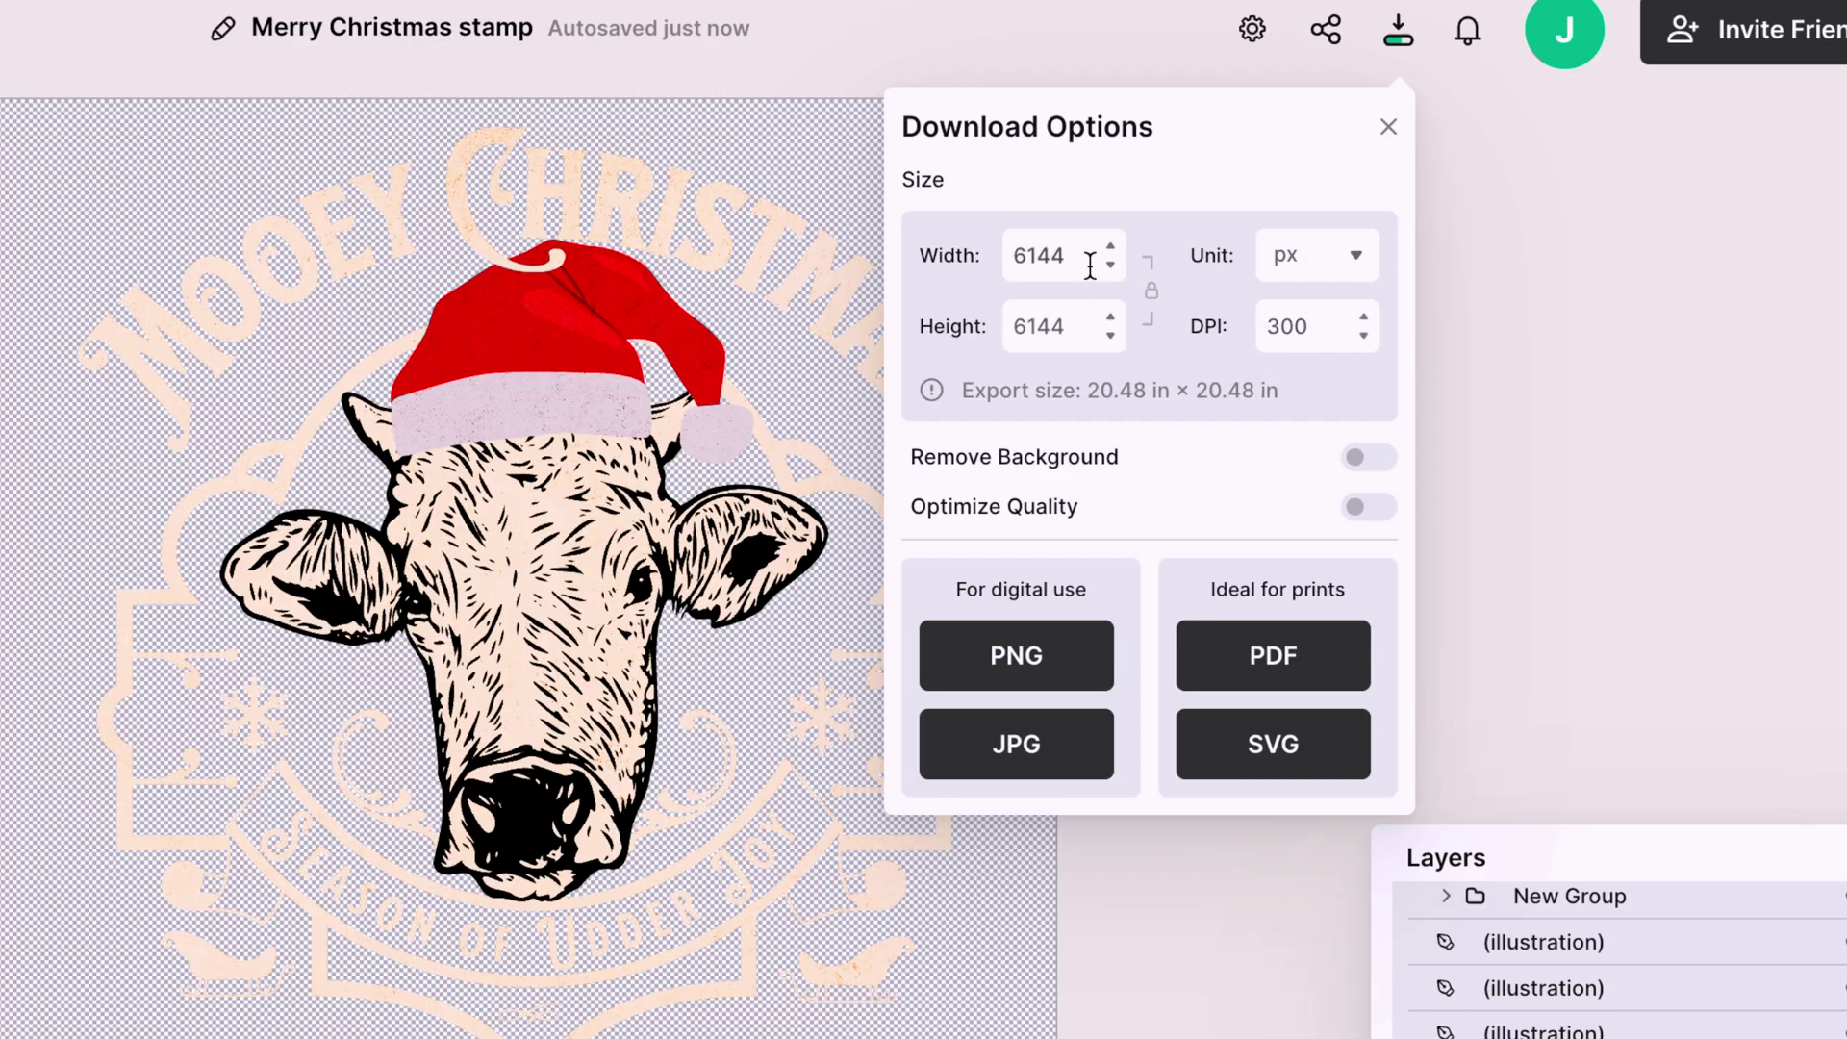
pyautogui.moveTo(1090, 266); pyautogui.dragTo(1013, 243)
pyautogui.write('4000')
pyautogui.press('Return')
pyautogui.click(1287, 450)
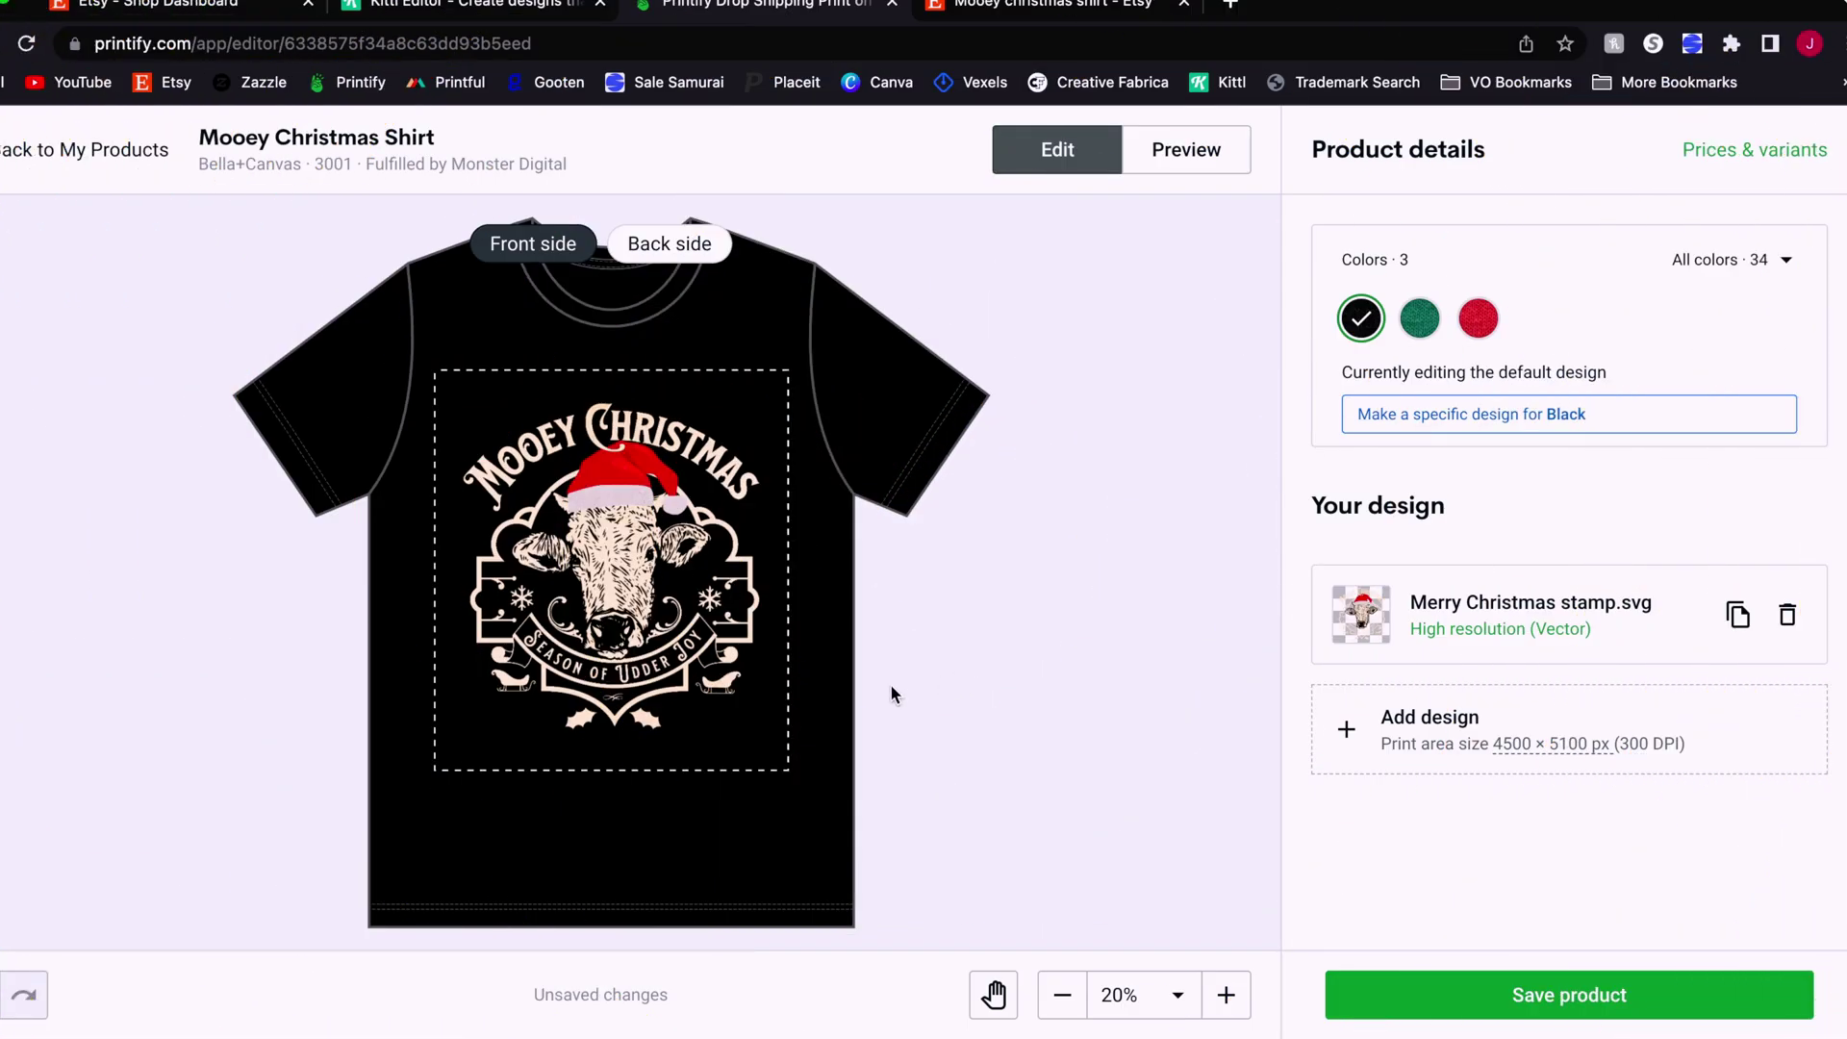
# - Shrink the cow badge to 13.74 in and centre it near the top of the black shirt
pyautogui.moveTo(644, 563); pyautogui.dragTo(647, 541)
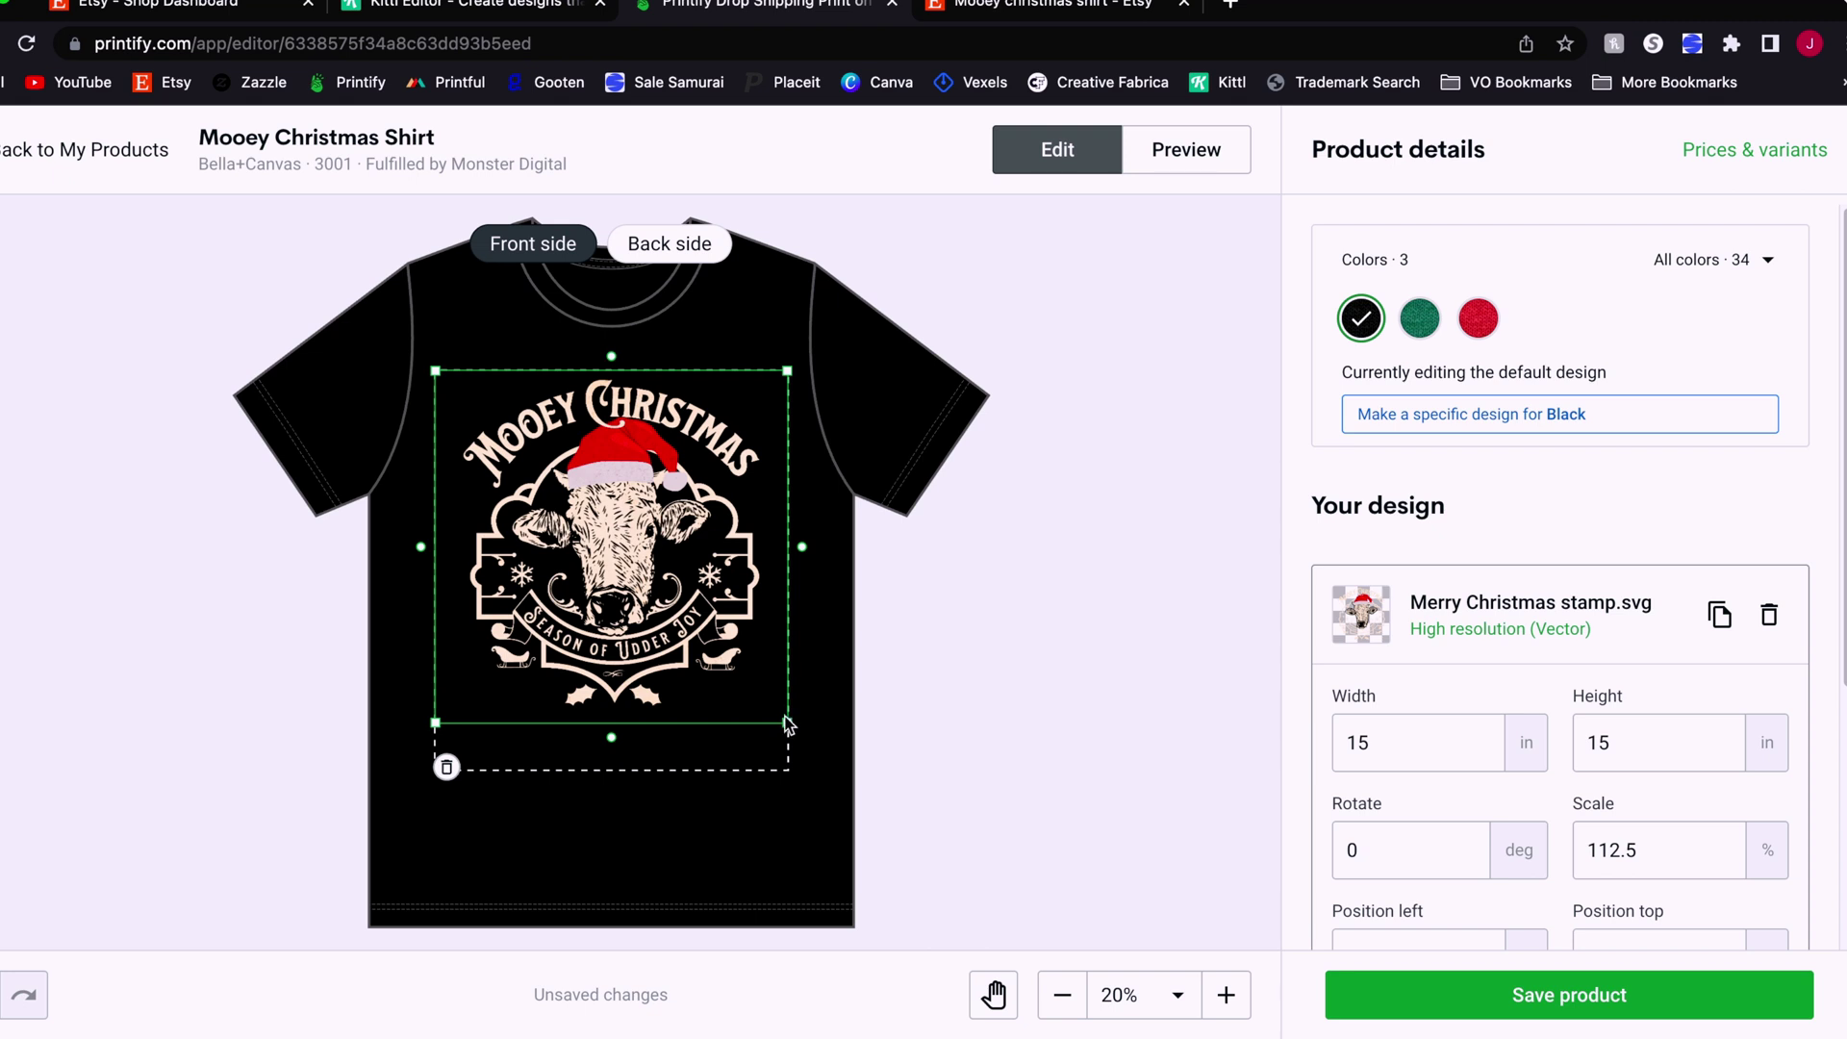
pyautogui.moveTo(787, 722); pyautogui.dragTo(753, 669)
pyautogui.moveTo(670, 583); pyautogui.dragTo(686, 583)
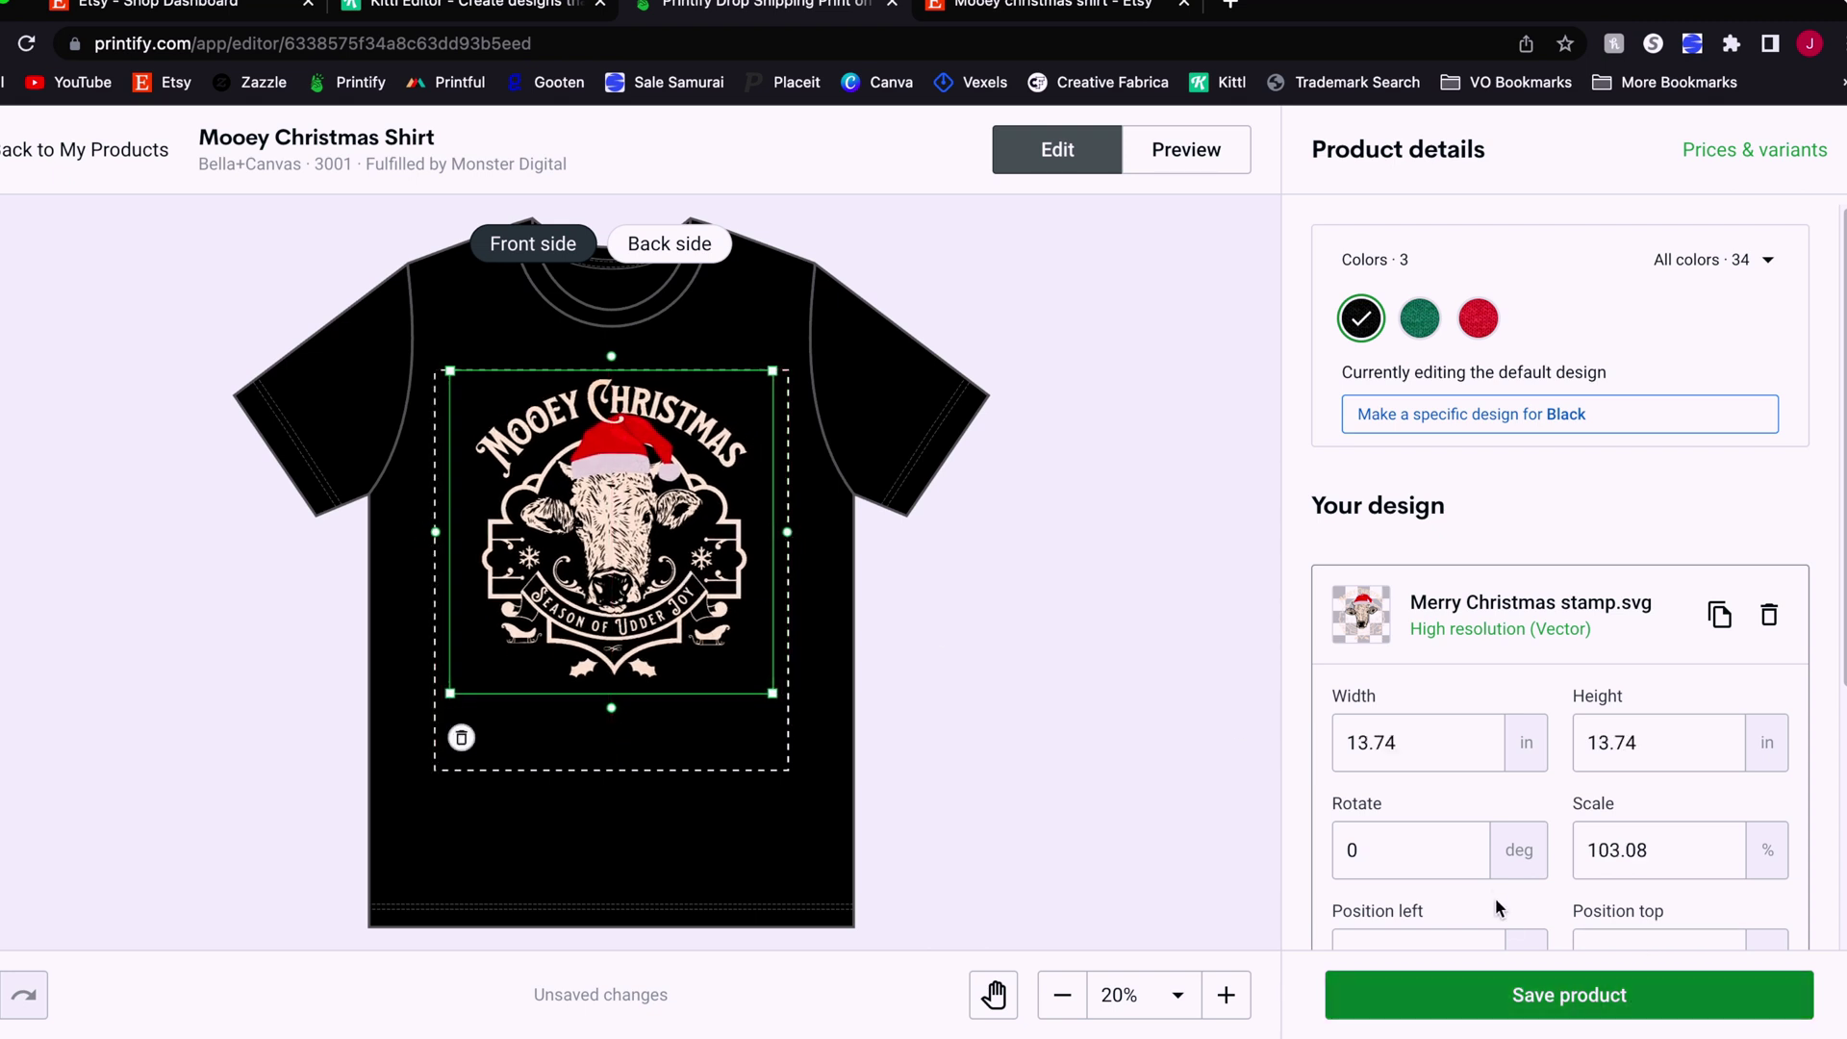
pyautogui.scroll(-2, 1497, 900)
pyautogui.scroll(2, 1467, 861)
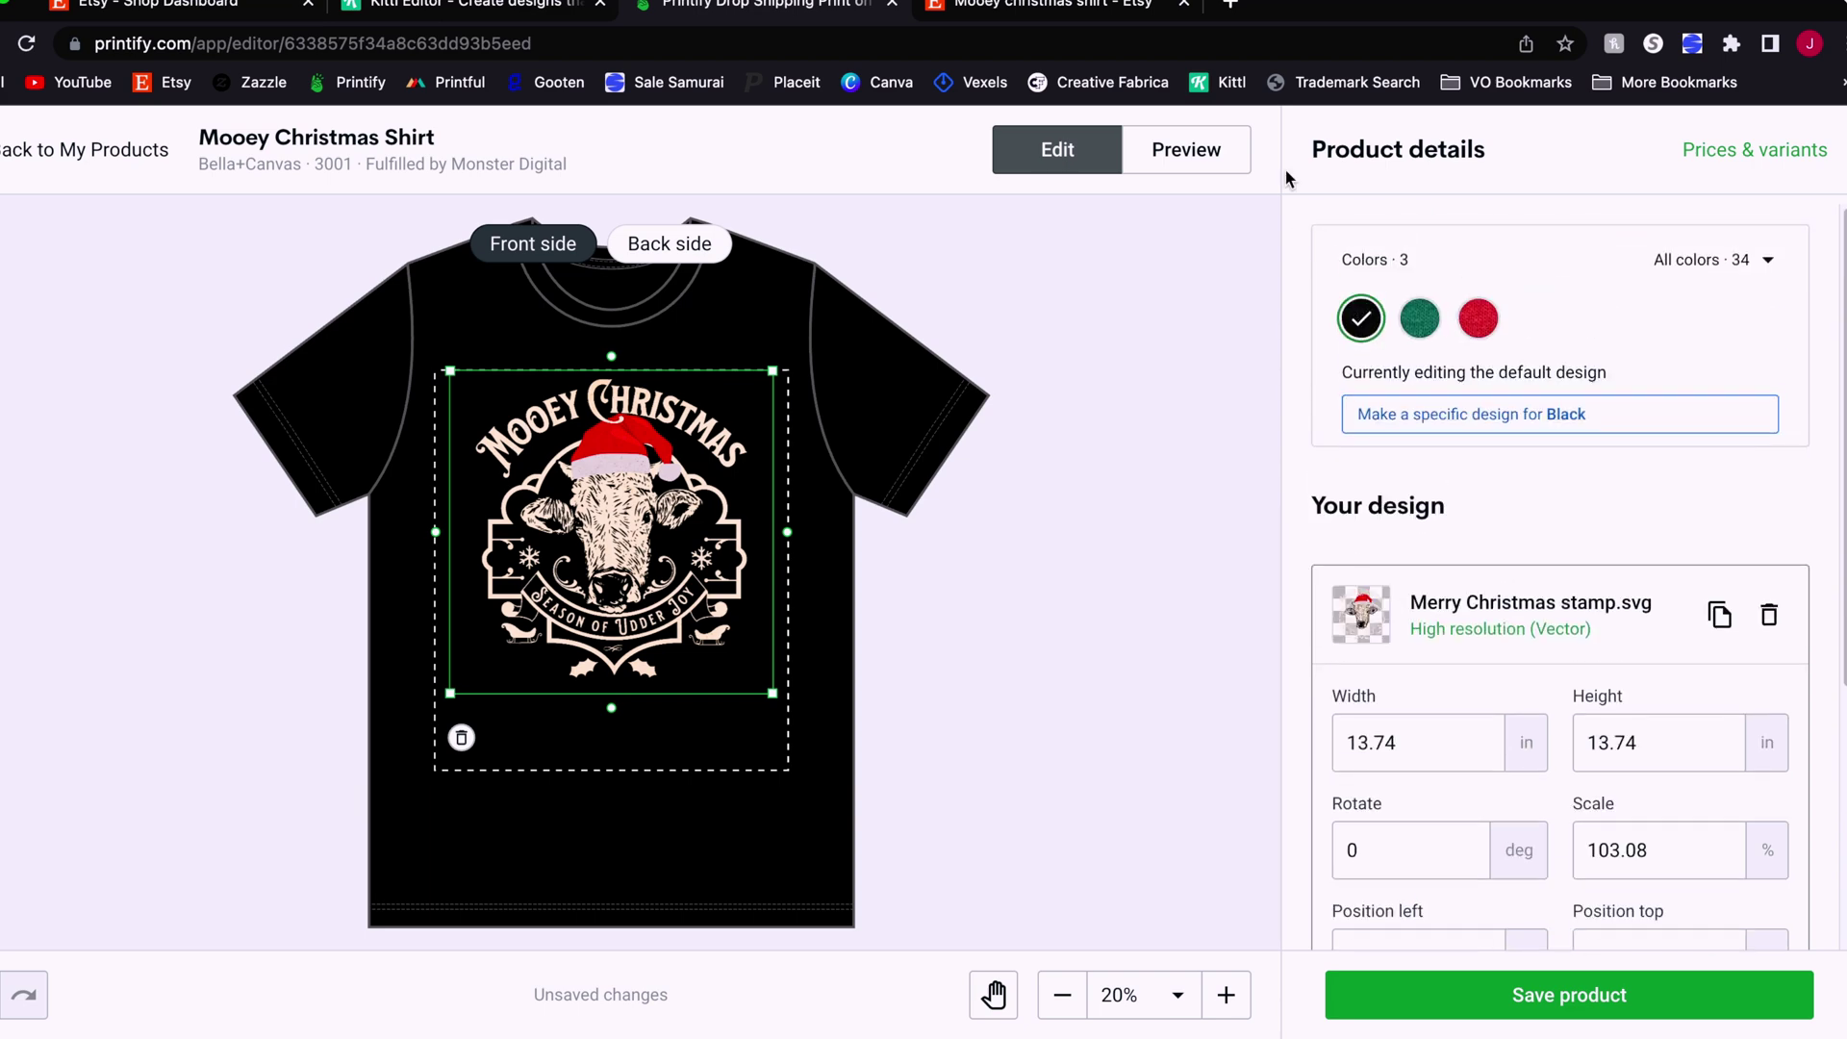
# - Preview the badge on Heather Kelly and Heather Red shirts in the lifestyle mockup
pyautogui.click(1202, 168)
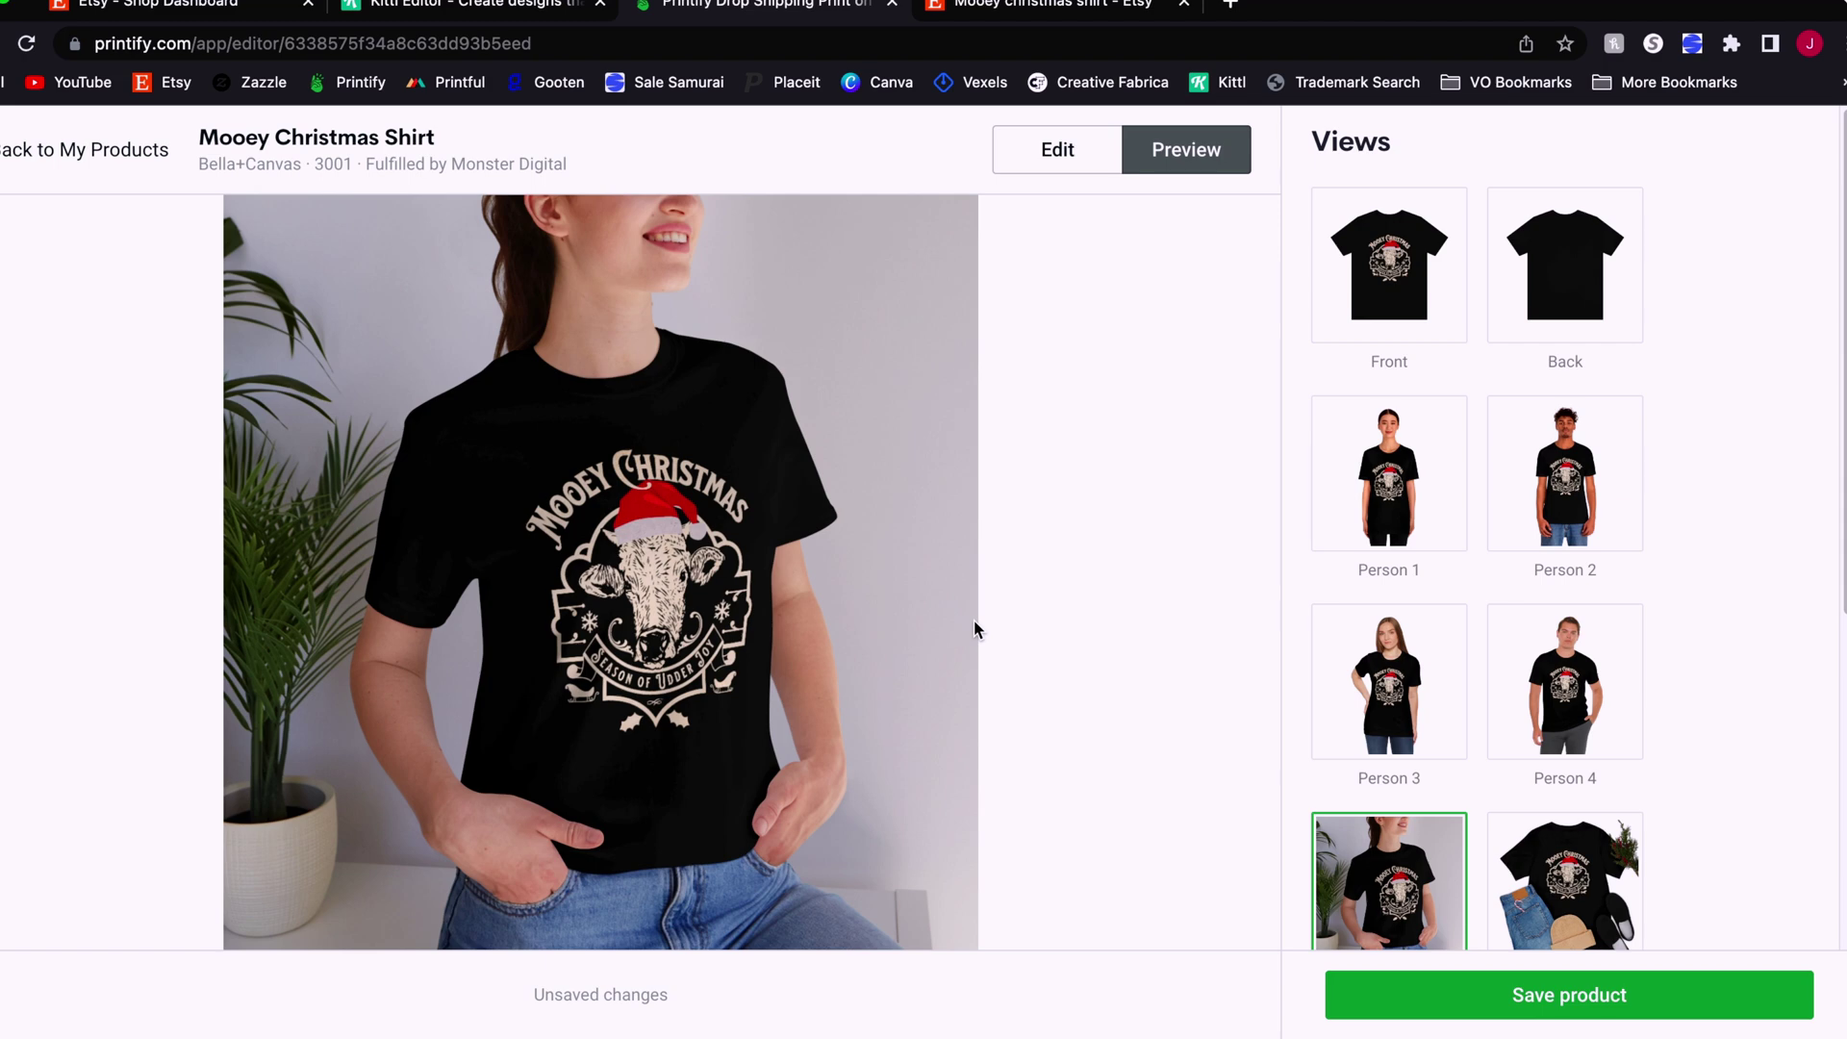
pyautogui.scroll(-6, 1625, 693)
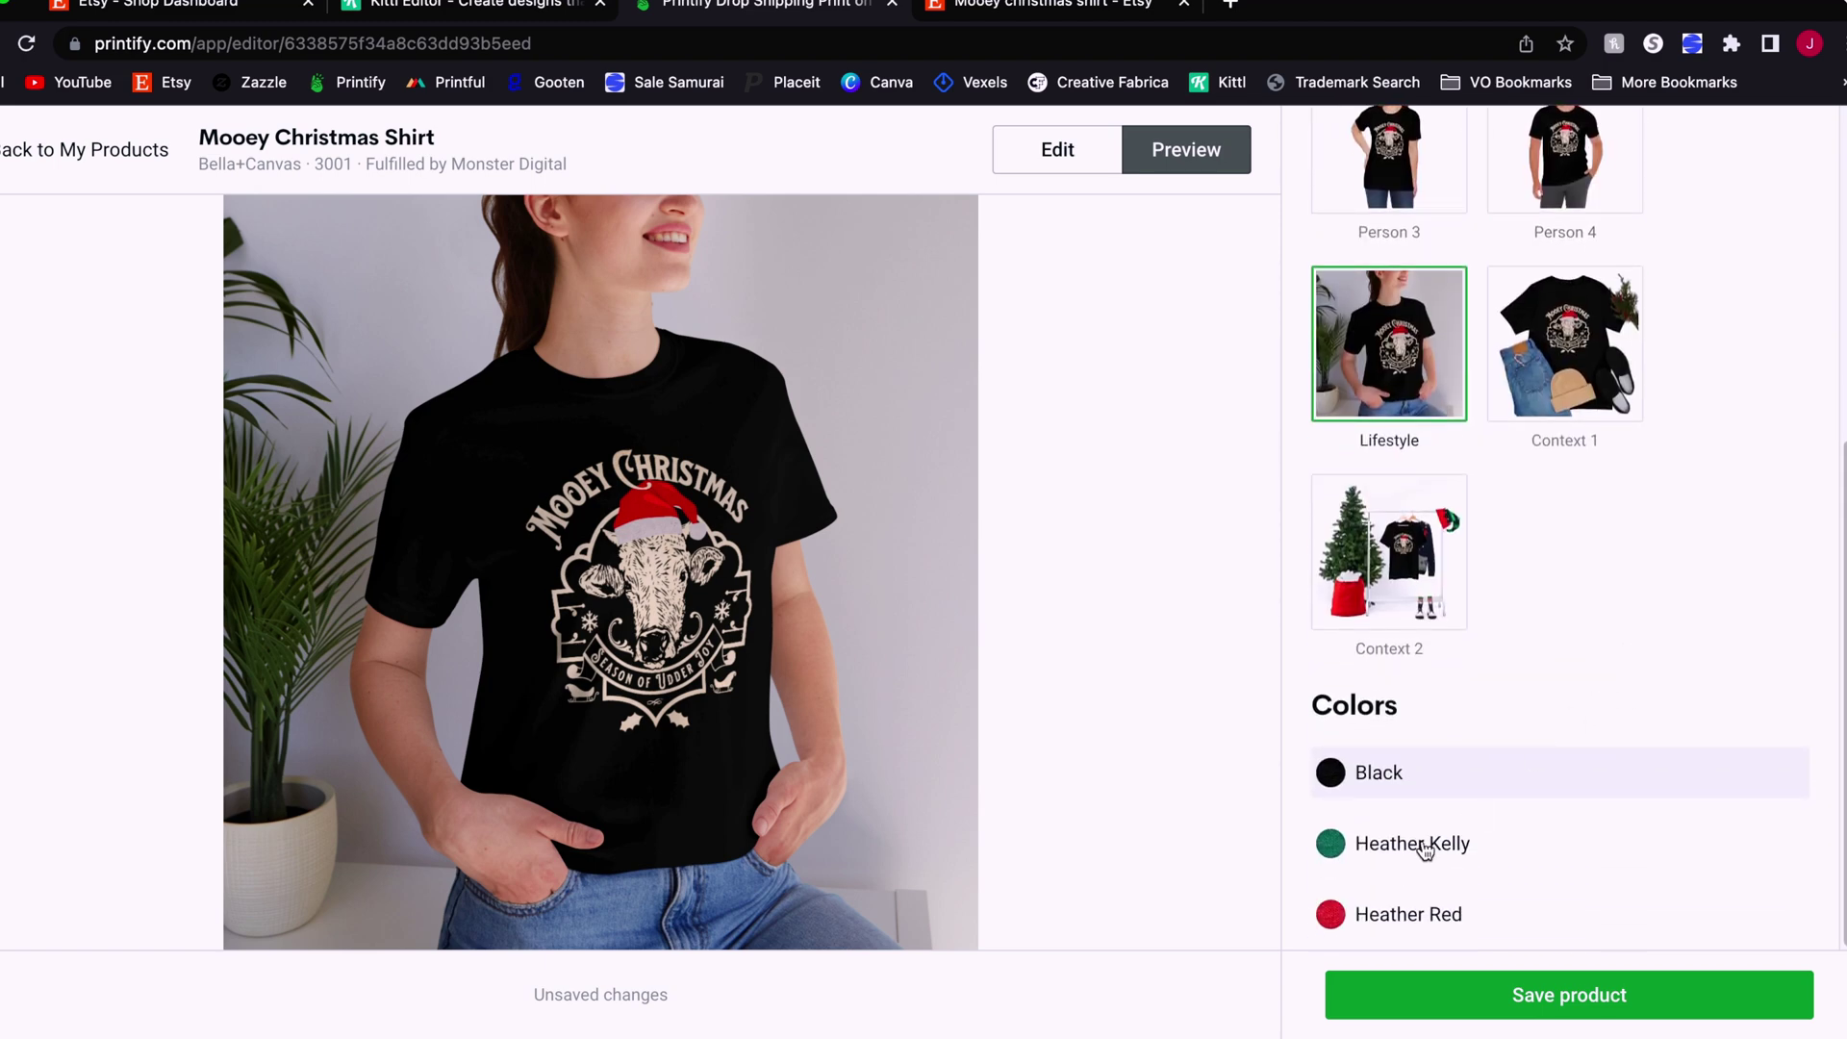
pyautogui.click(1425, 850)
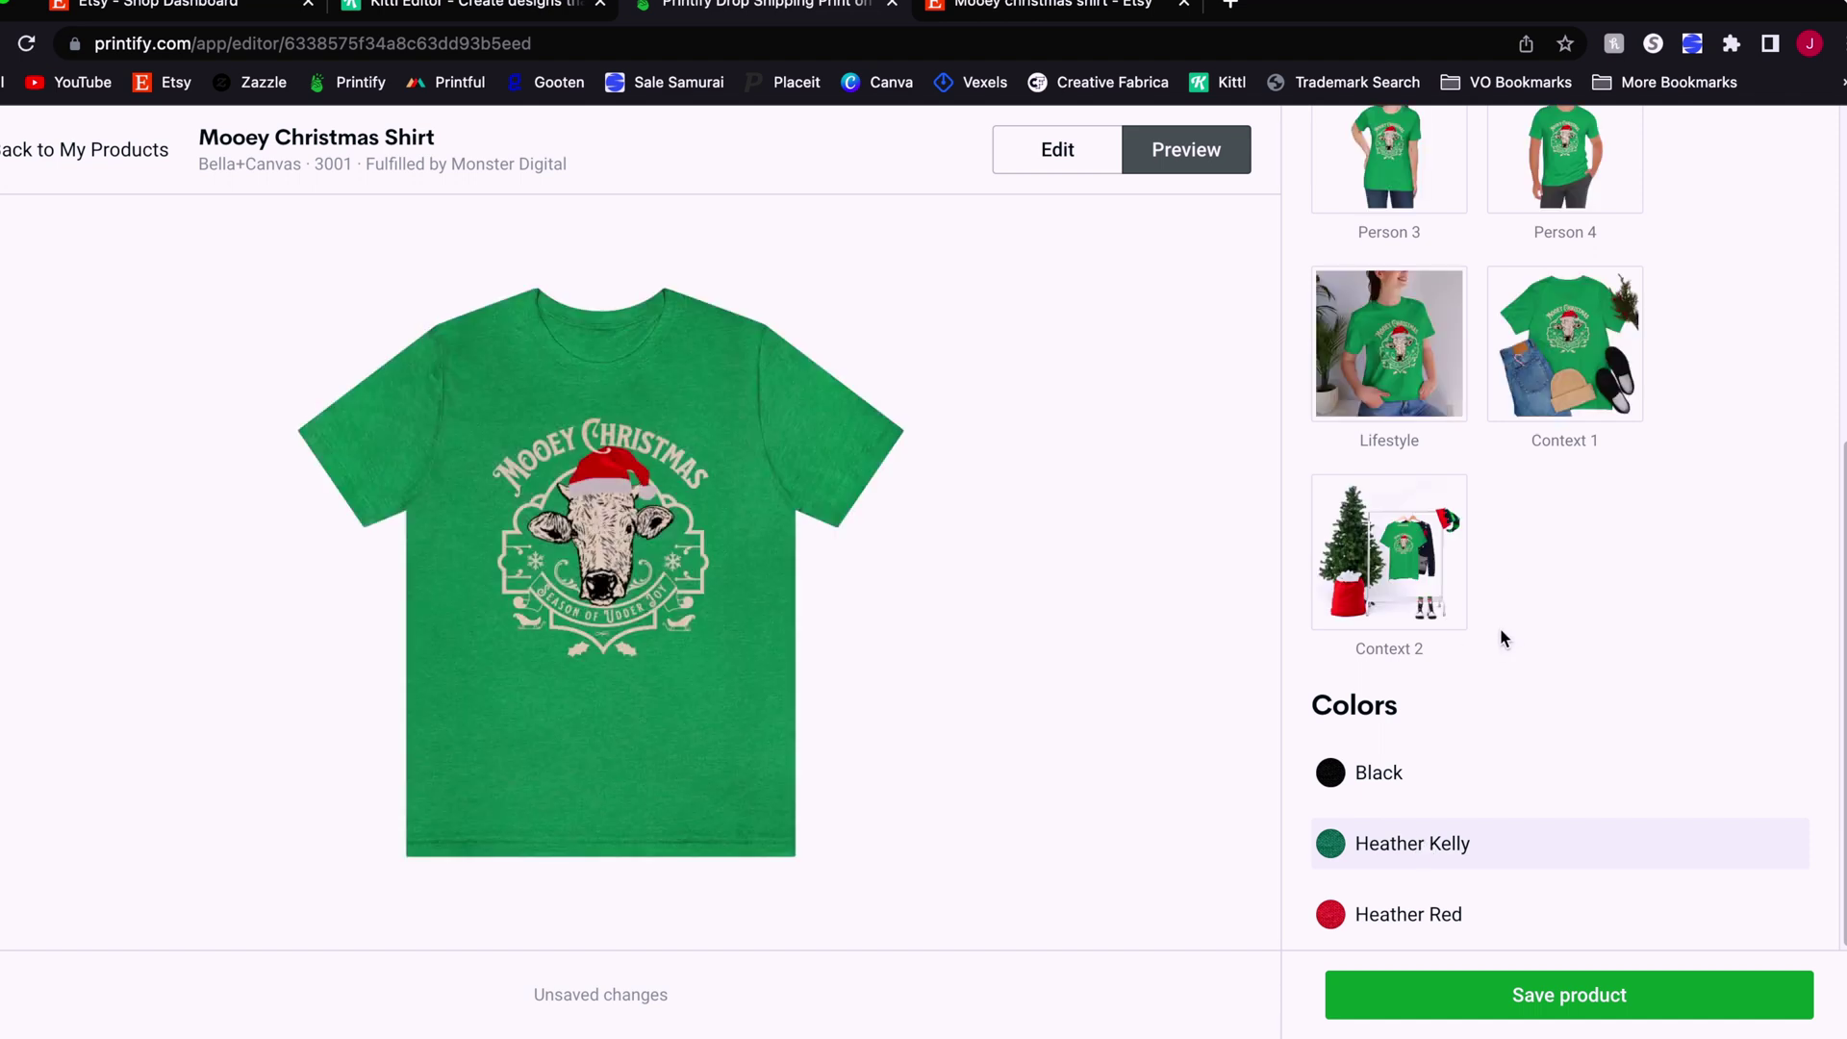
pyautogui.click(1395, 390)
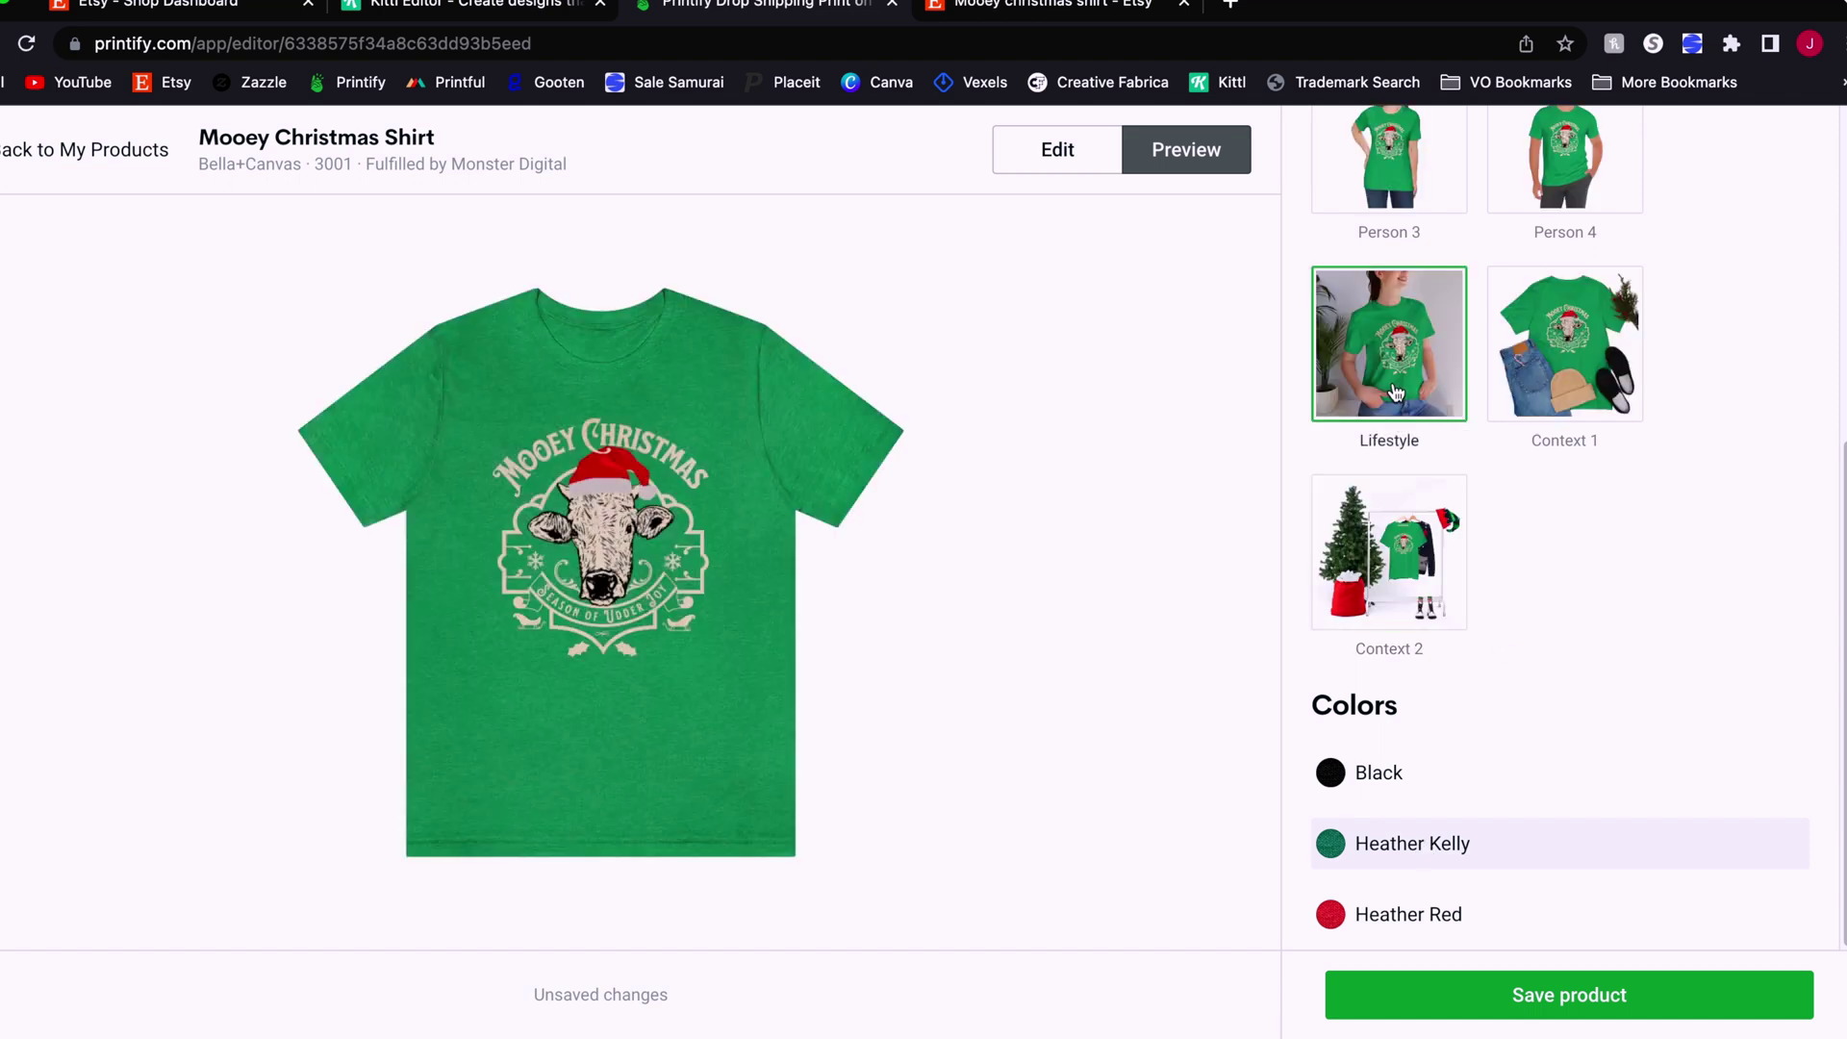
pyautogui.click(1451, 922)
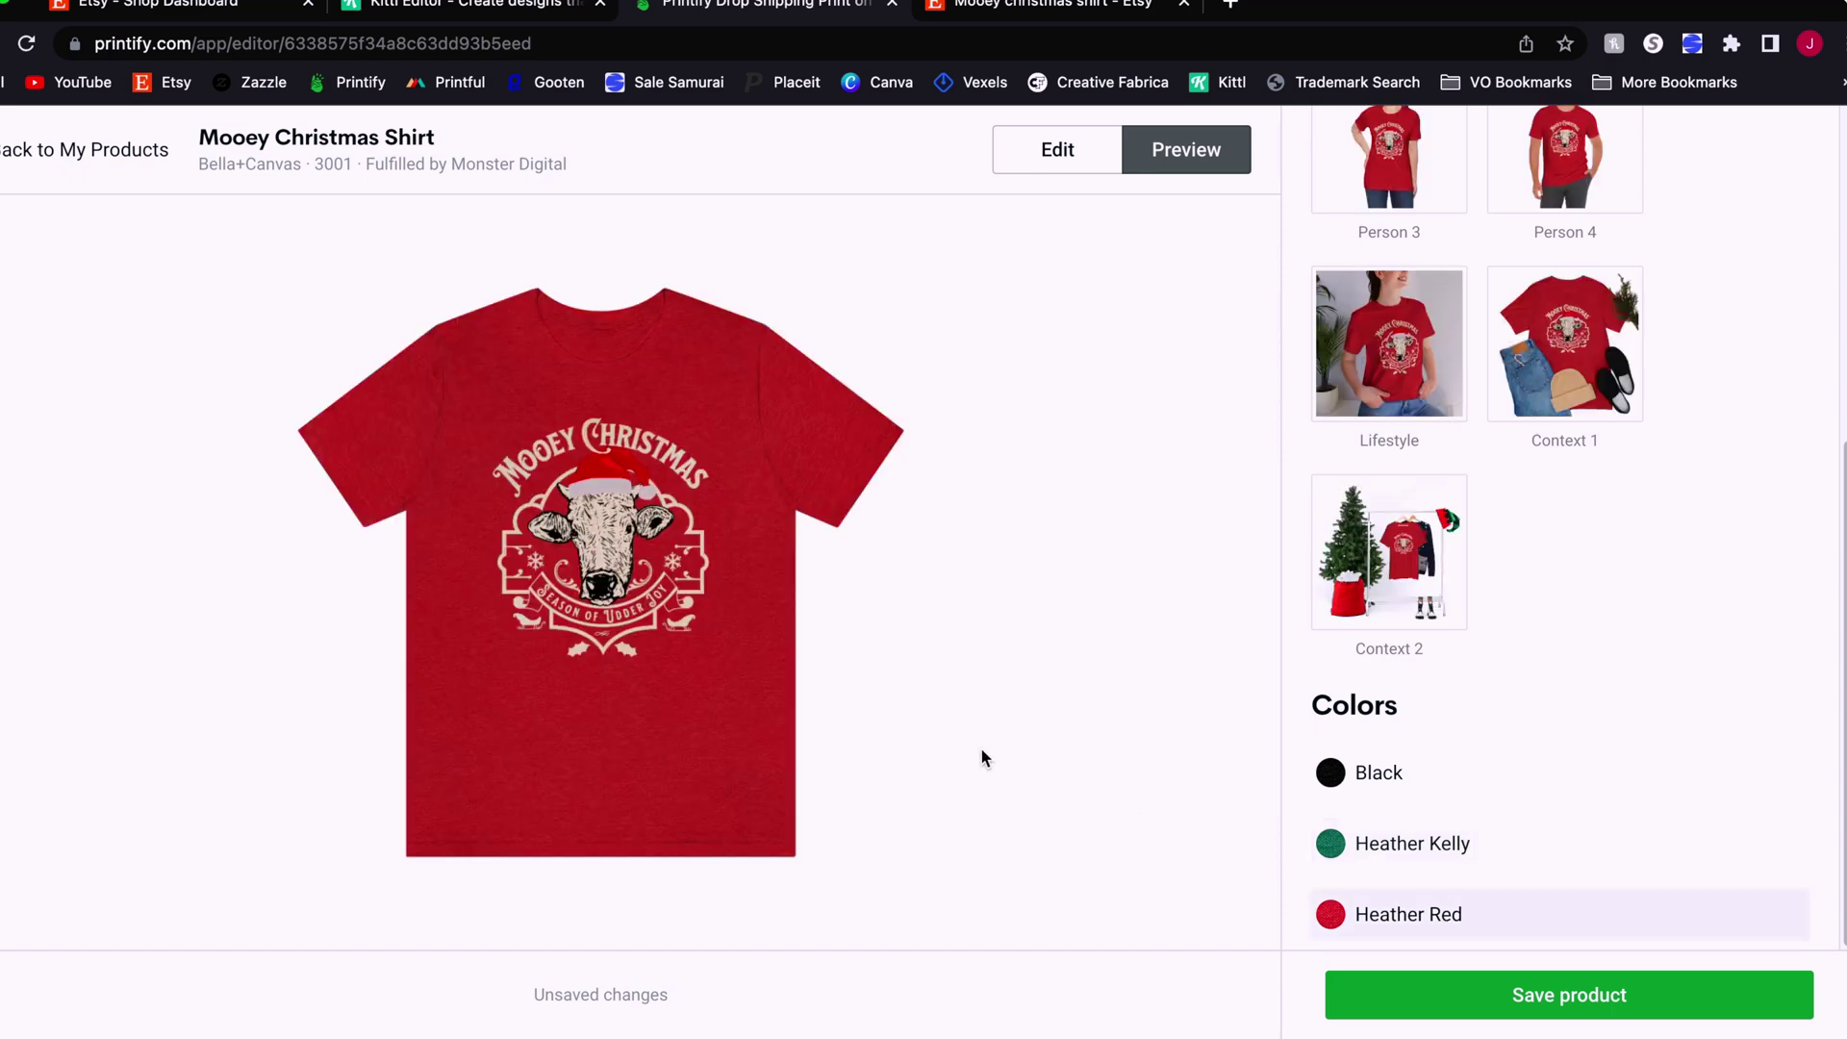
pyautogui.click(1361, 366)
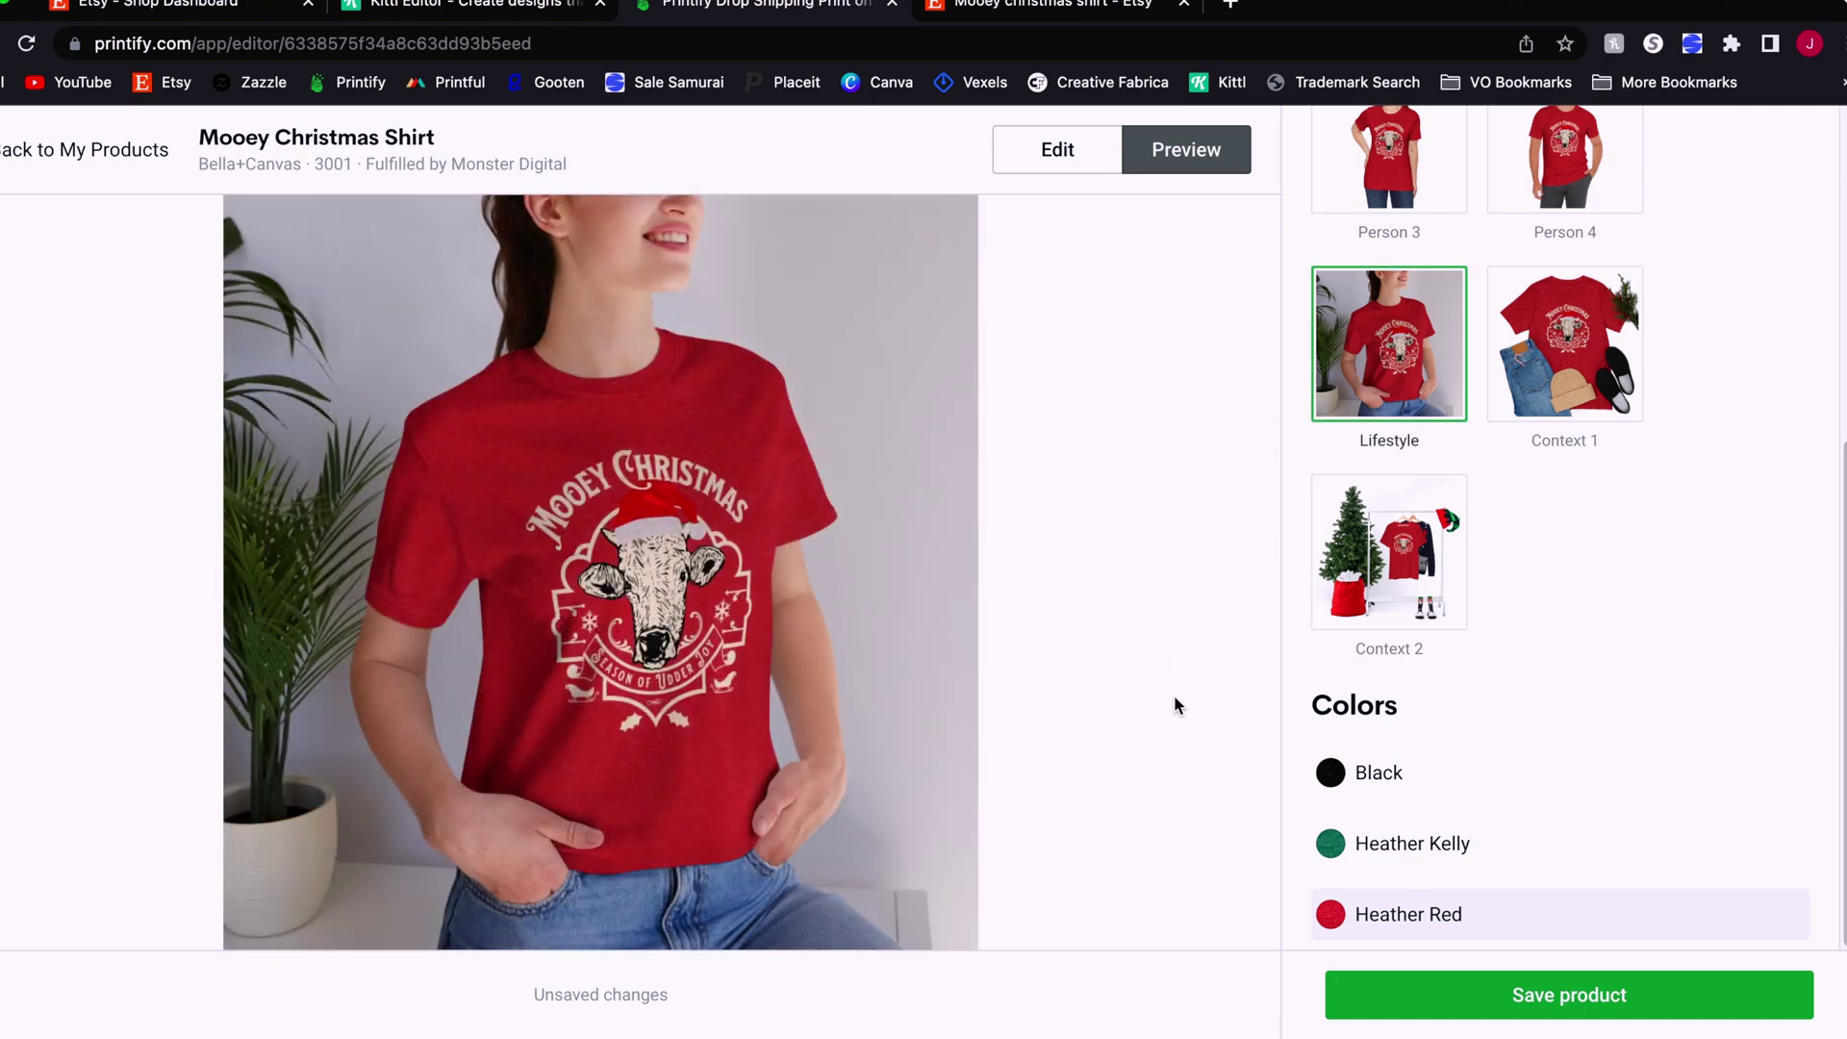
pyautogui.hotkey('ctrl', 'shift', 'Tab')
# - Close Download Options and deselect the design group, leaving the badge on a transparent canvas
pyautogui.click(1699, 489)
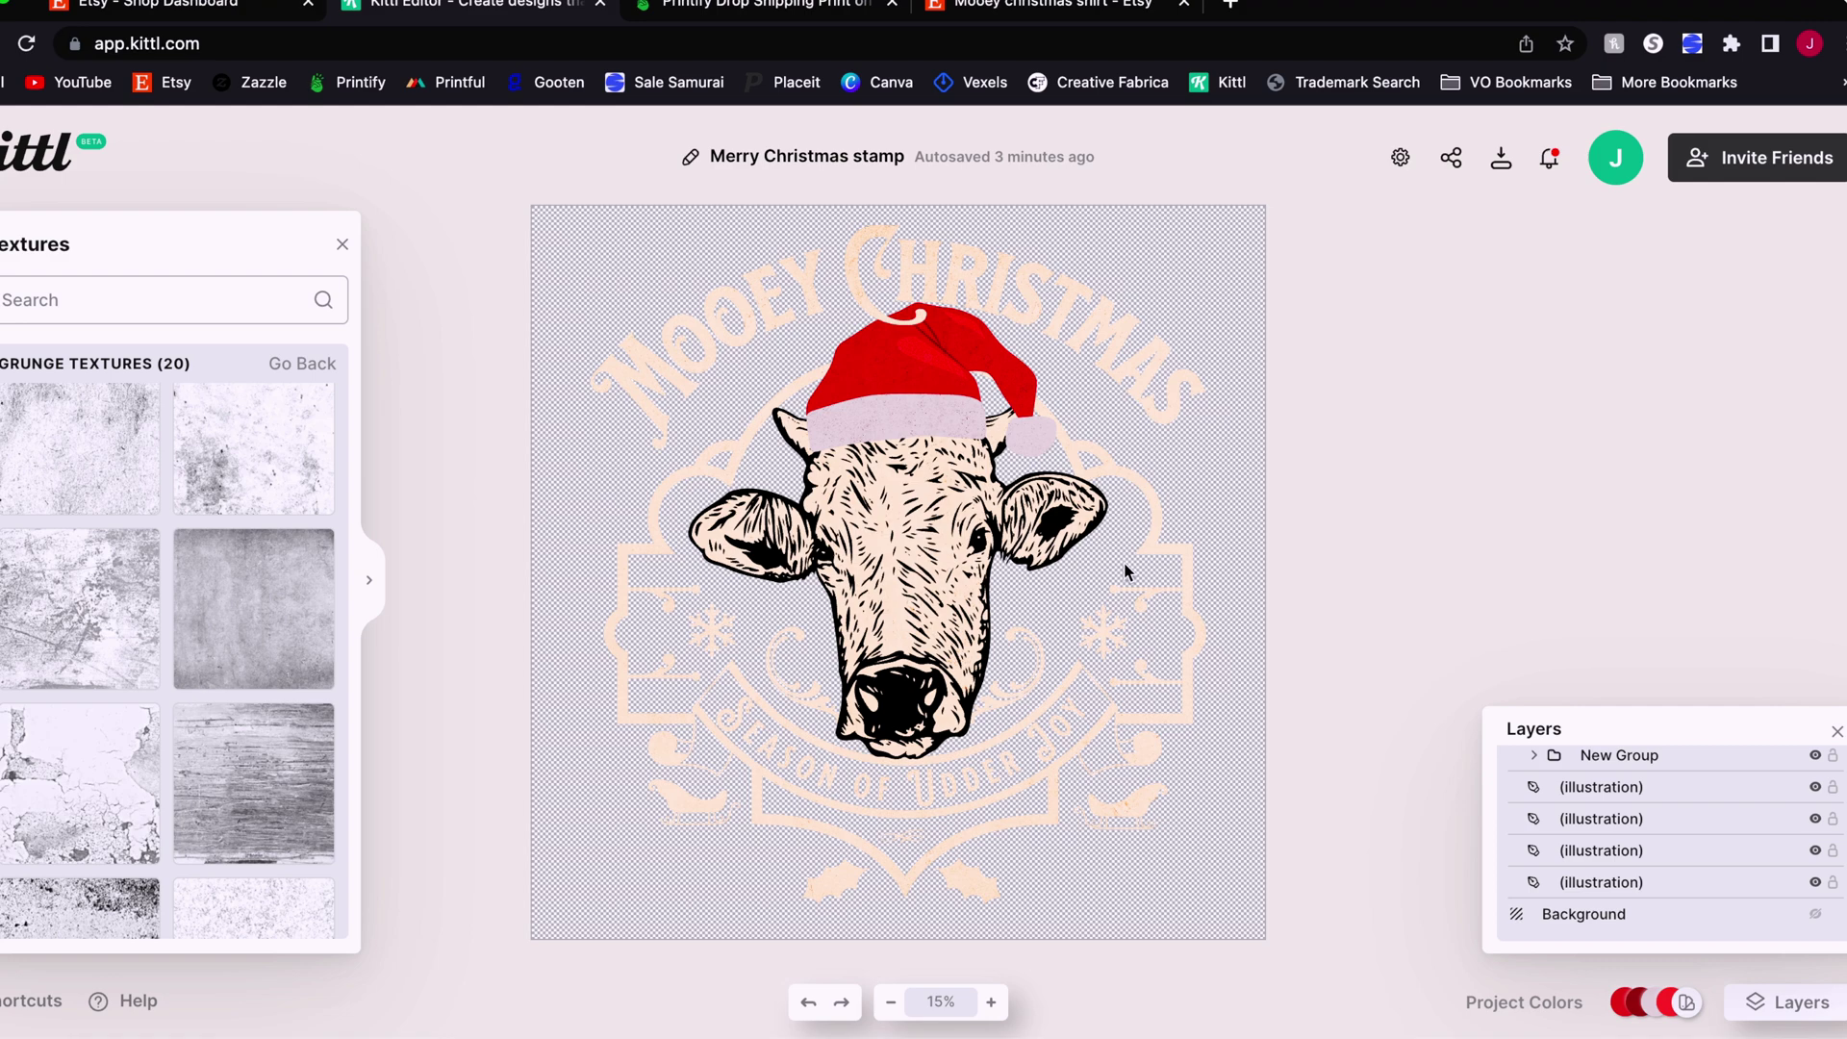
pyautogui.click(887, 554)
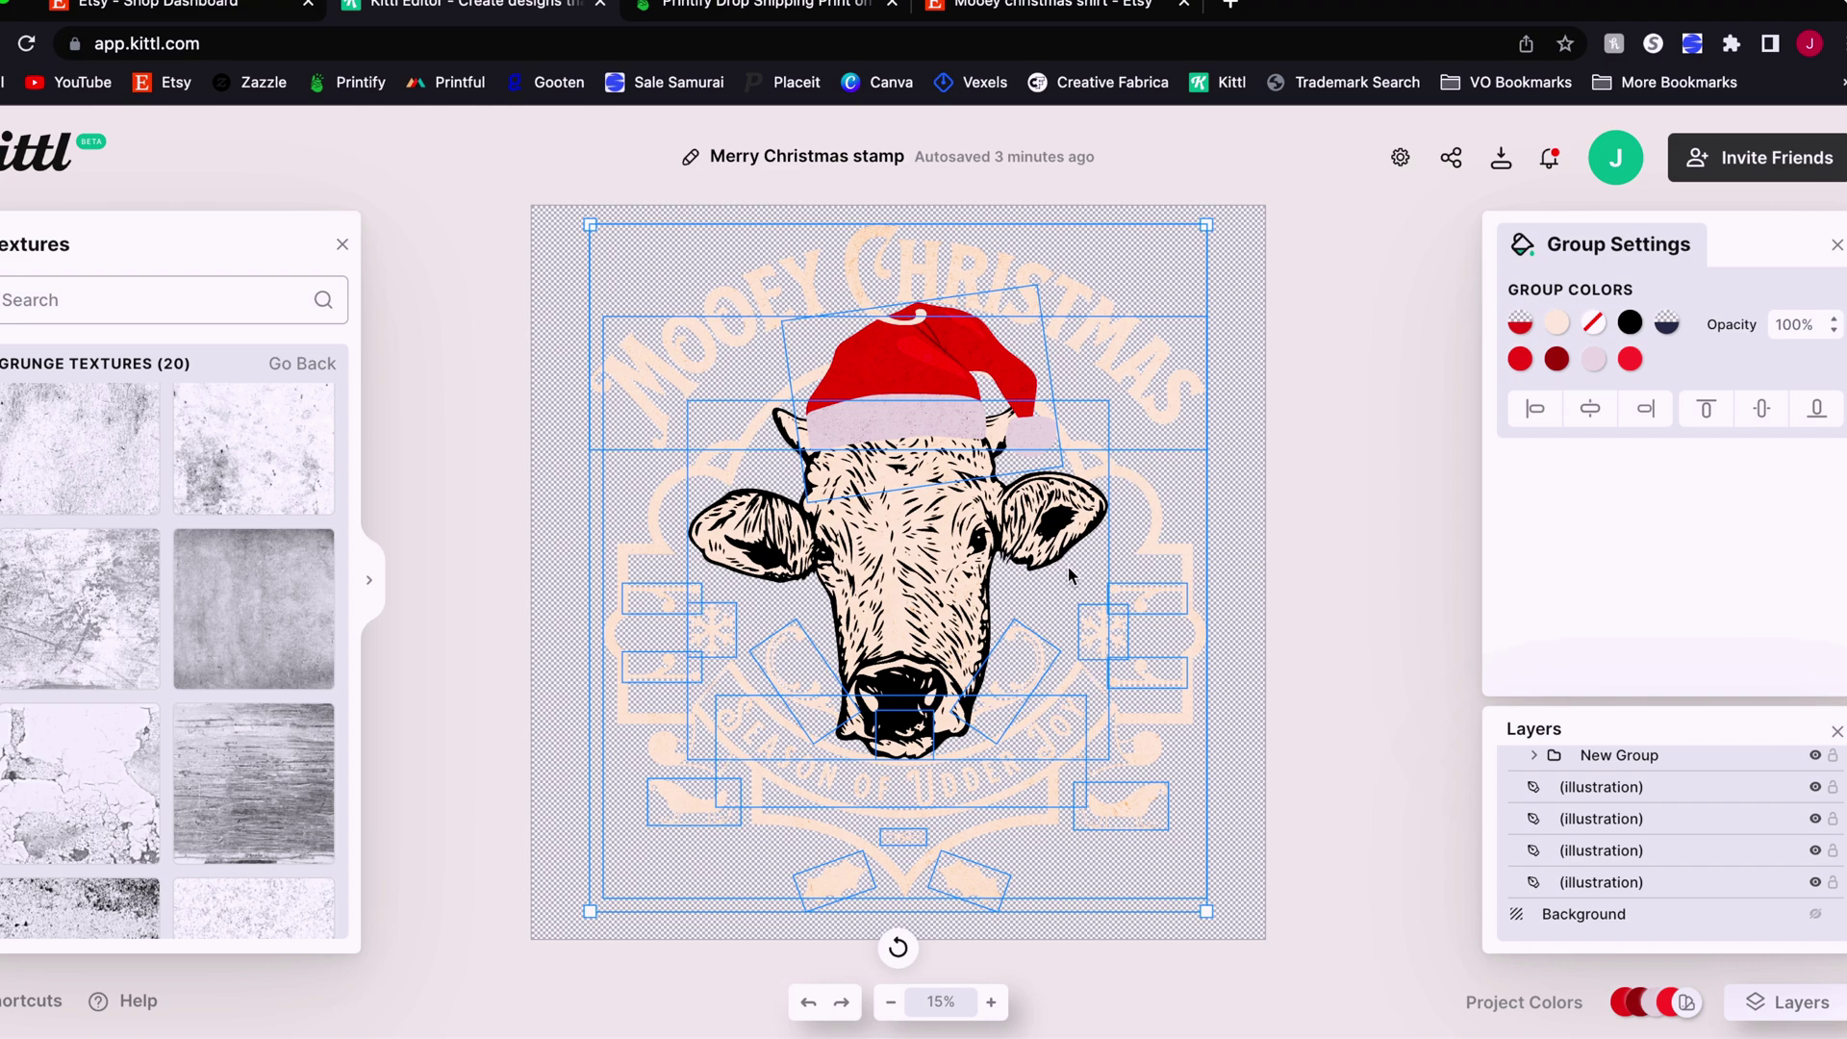
pyautogui.click(1470, 494)
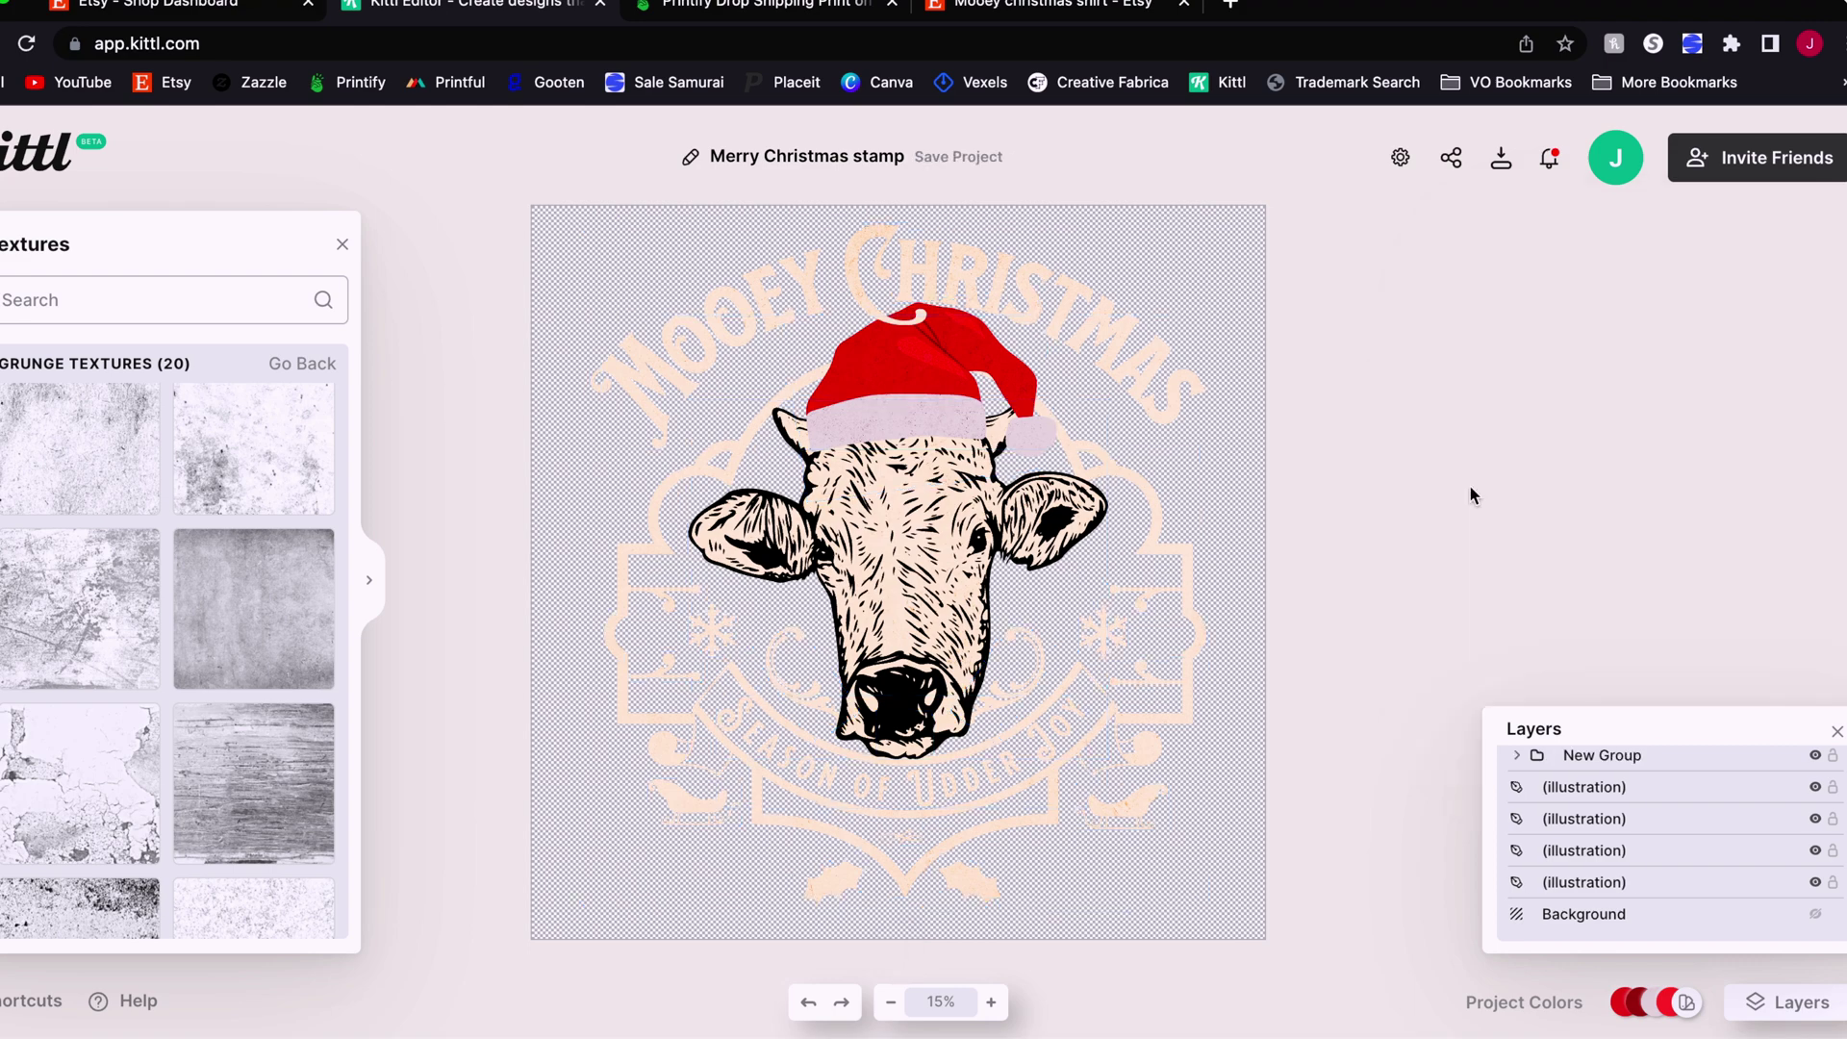
# - Rename the project mooeychristmas_blk and open a duplicate of it
pyautogui.tripleClick(906, 170)
pyautogui.write('mooeych')
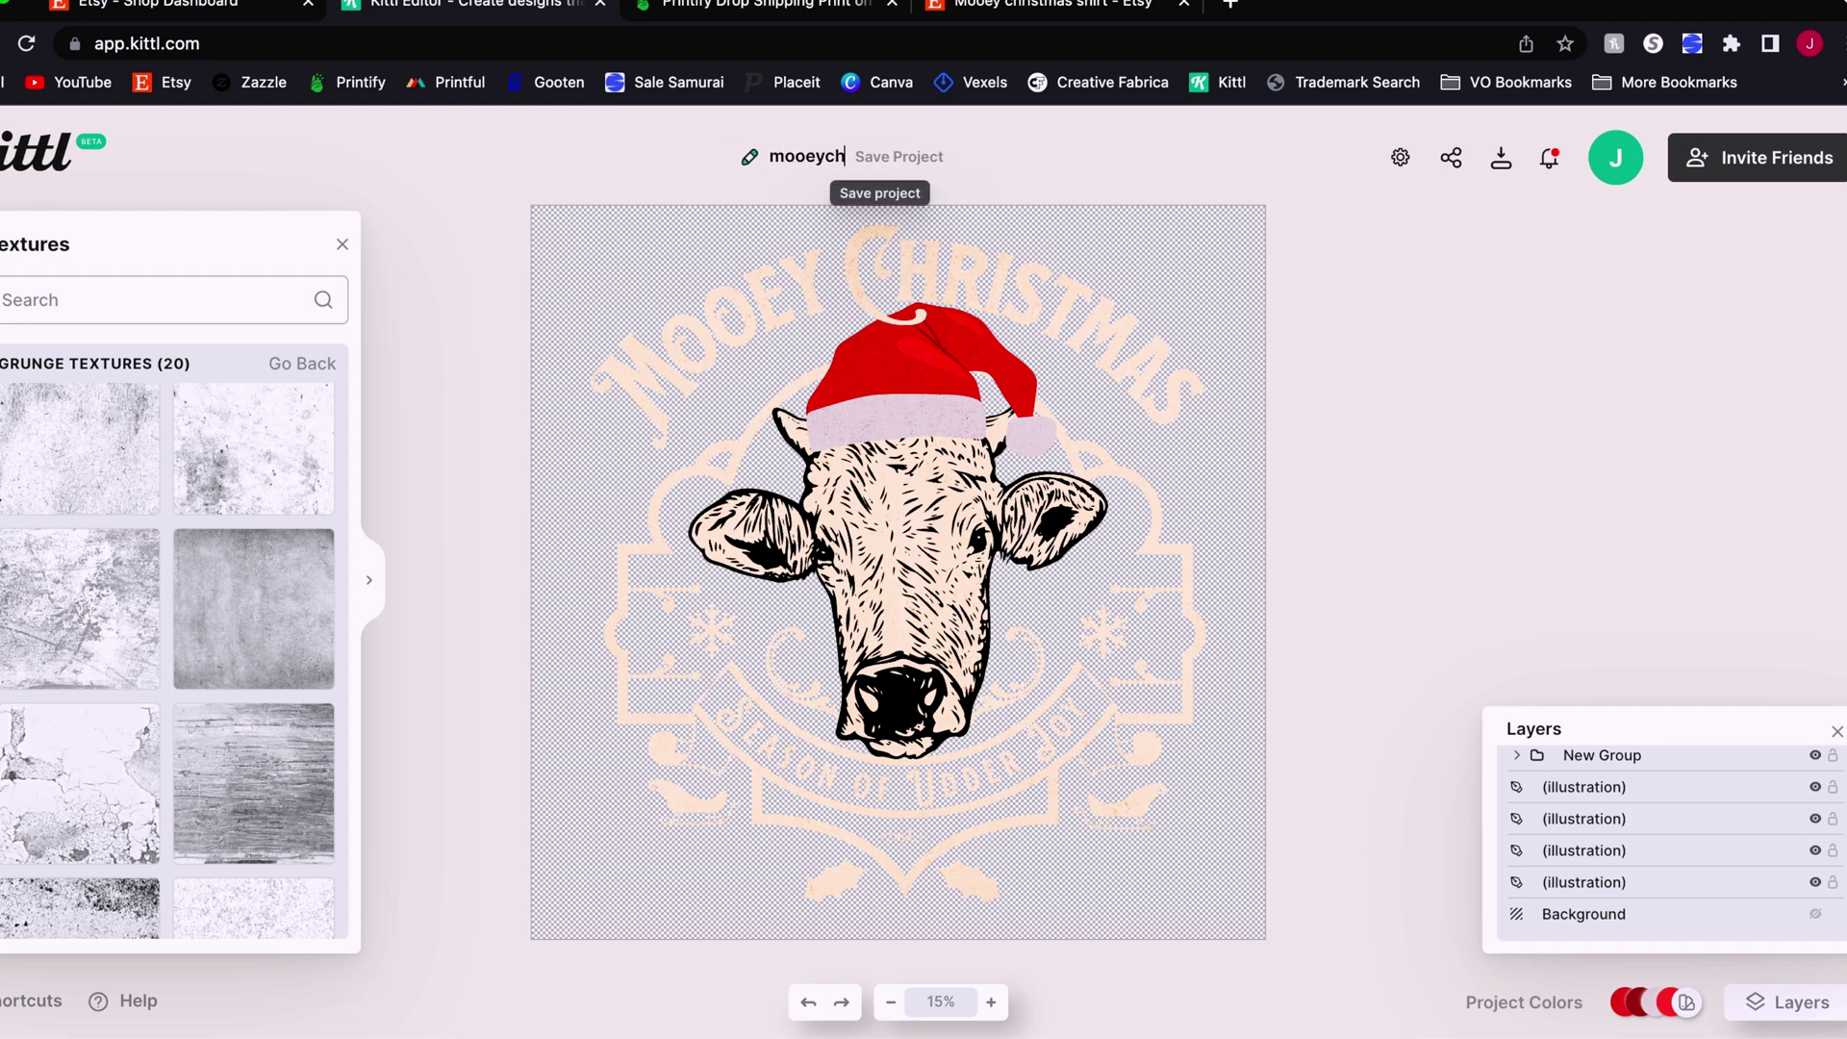
pyautogui.write('ristmas_blk')
pyautogui.press('Return')
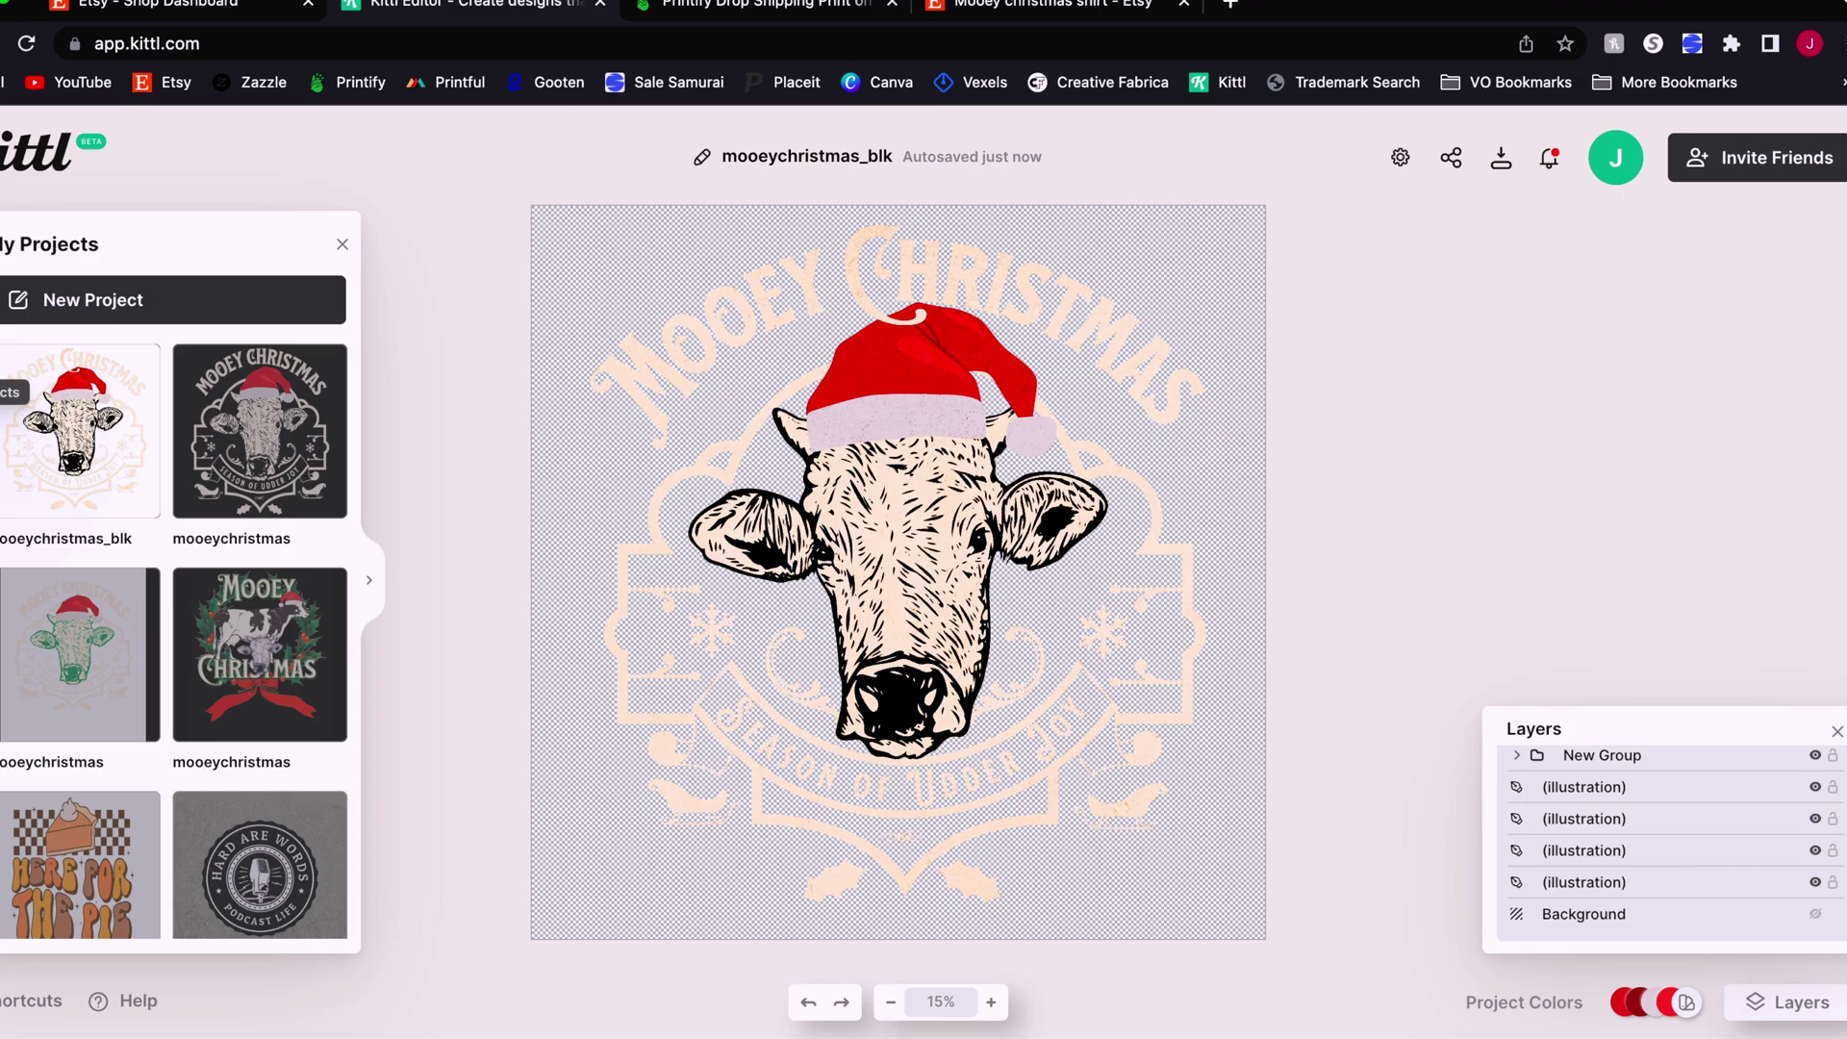
pyautogui.moveTo(127, 383)
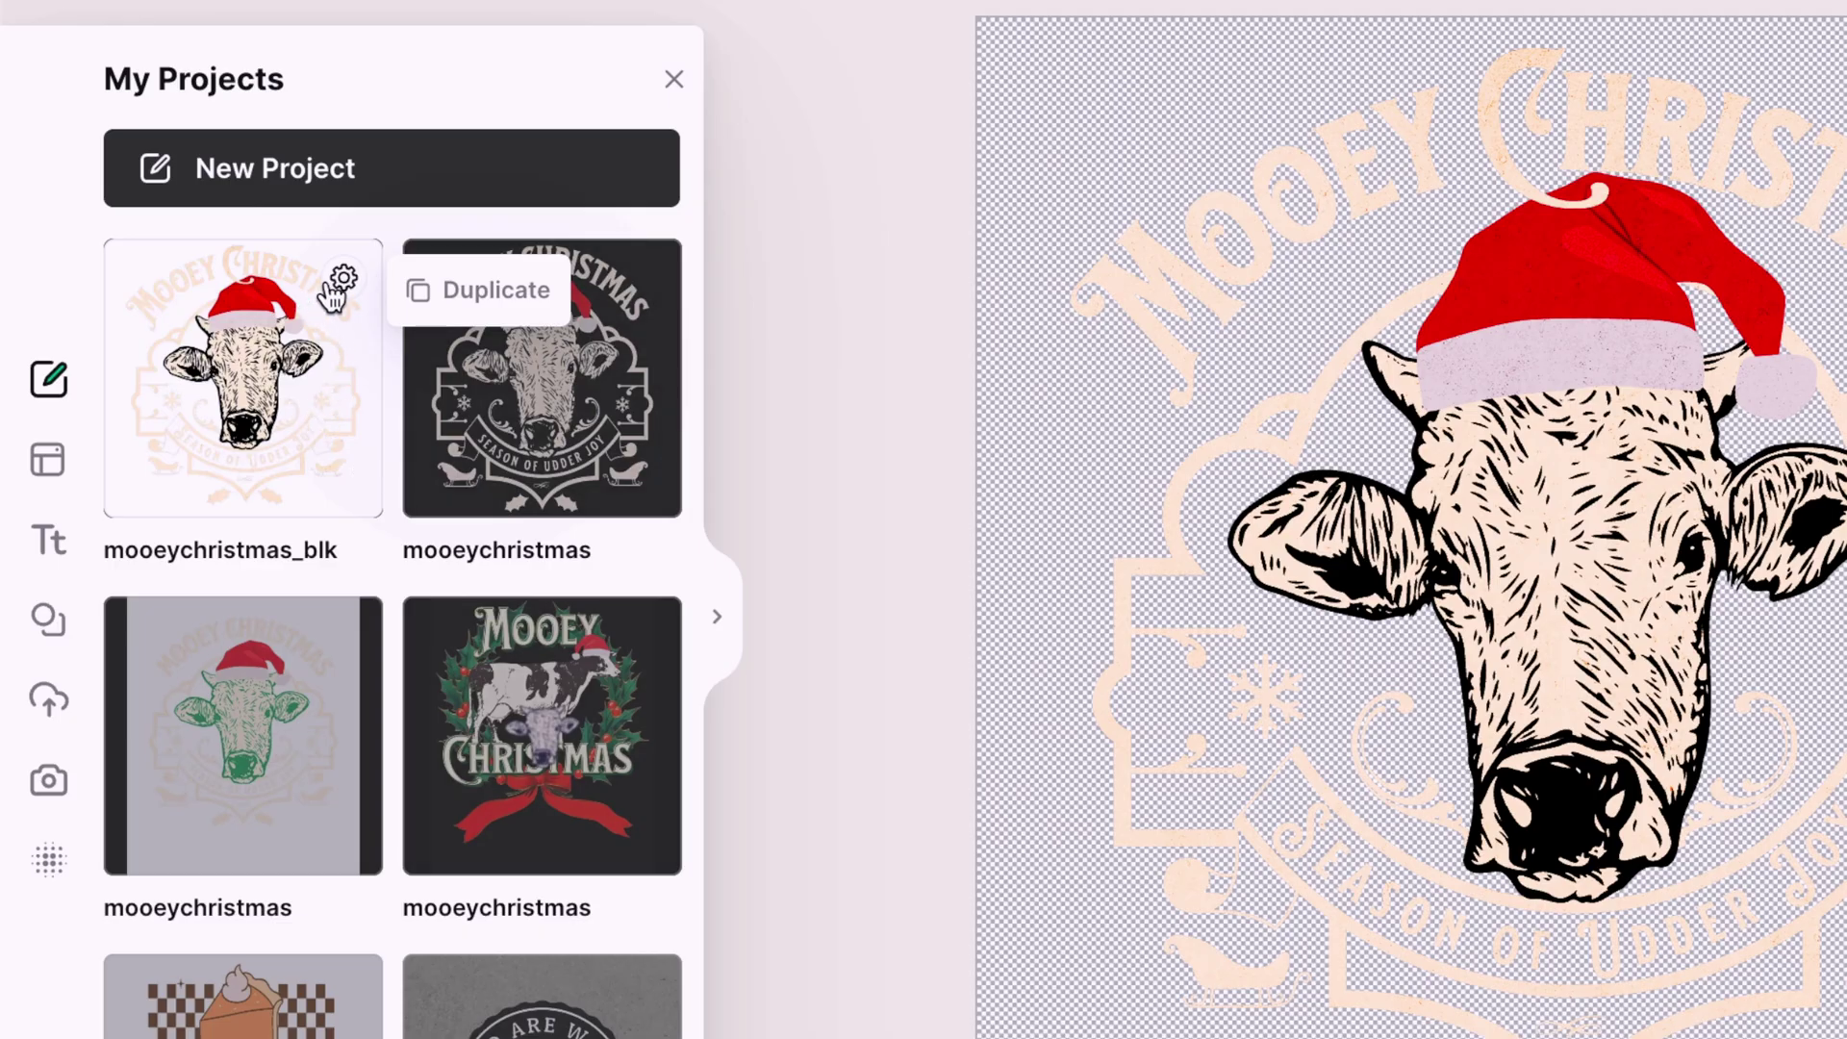
pyautogui.click(473, 304)
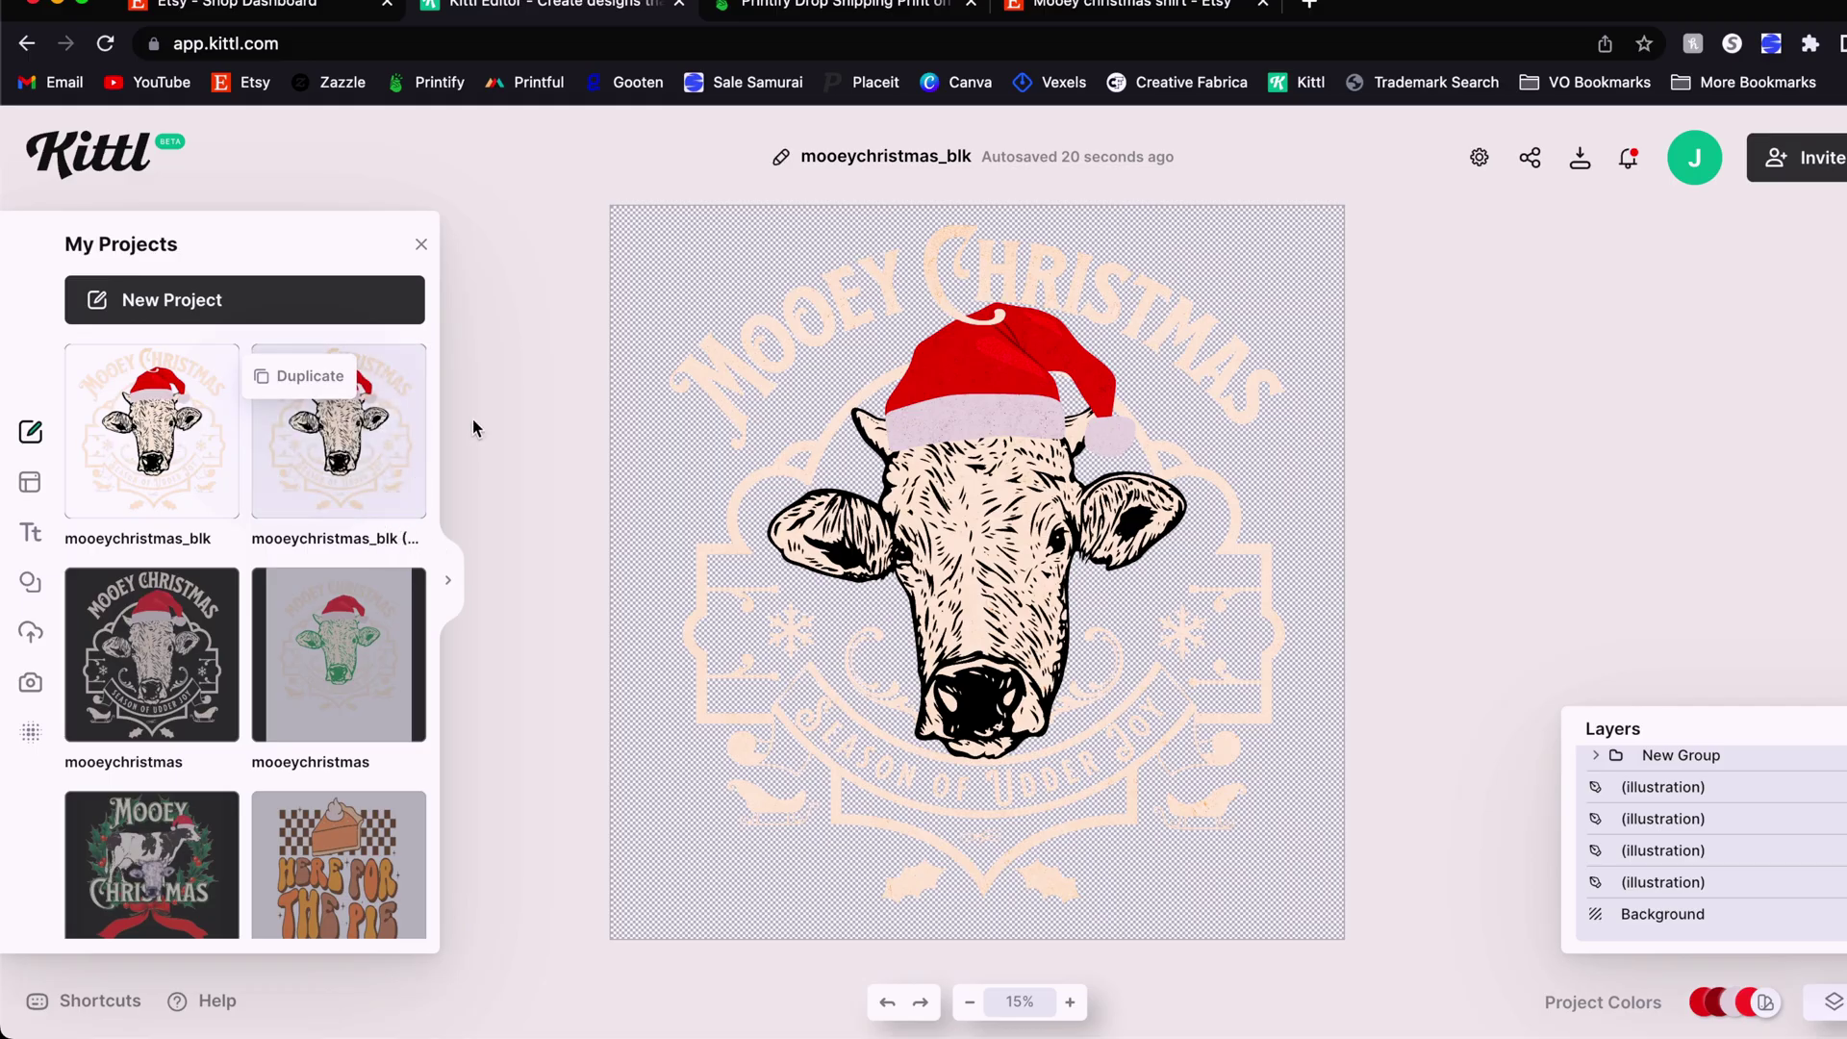
pyautogui.click(383, 487)
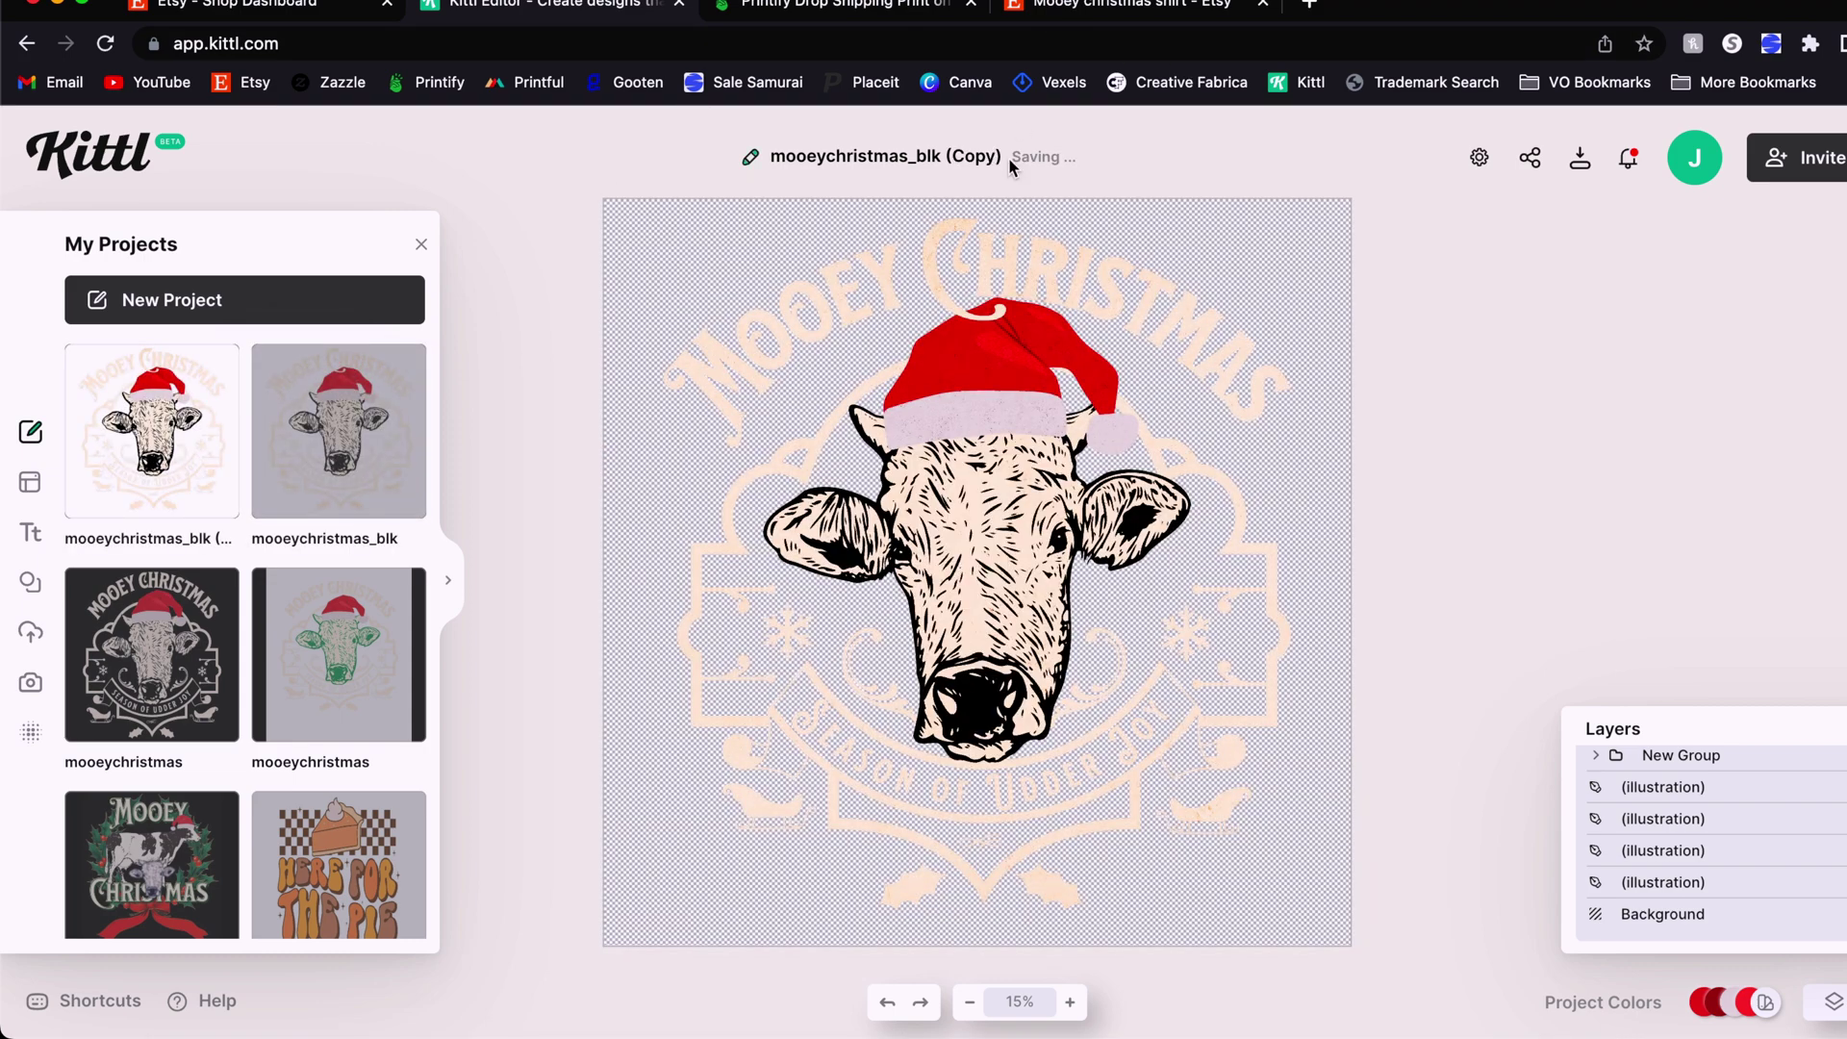
# - Rename the copy mooeychristmas_red and select the cow's line colour choices
pyautogui.click(941, 154)
pyautogui.moveTo(1004, 155)
pyautogui.mouseDown()
pyautogui.moveTo(895, 156)
pyautogui.moveTo(914, 156)
pyautogui.mouseUp()
pyautogui.write('red')
pyautogui.press('Return')
pyautogui.click(1012, 536)
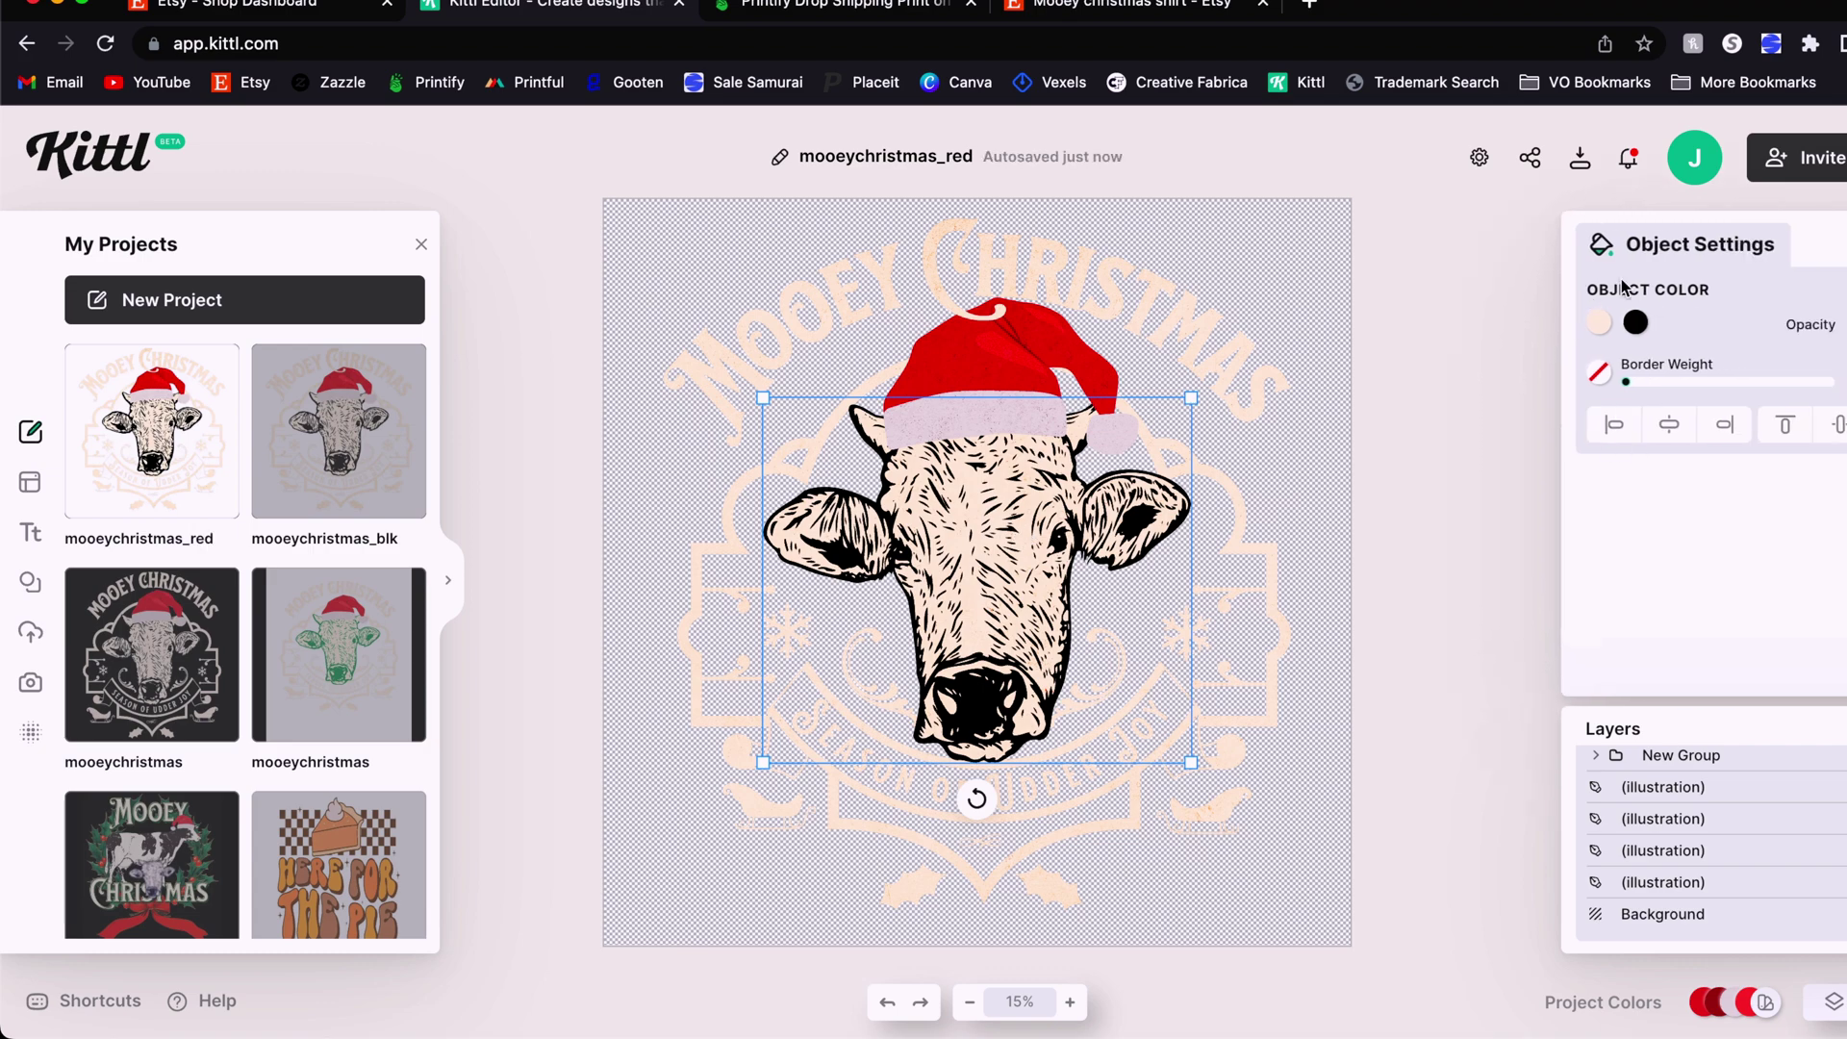
pyautogui.click(1636, 322)
# - Set the cow linework to dark red, then make a Heather Red-specific design without the default badge
pyautogui.click(1475, 785)
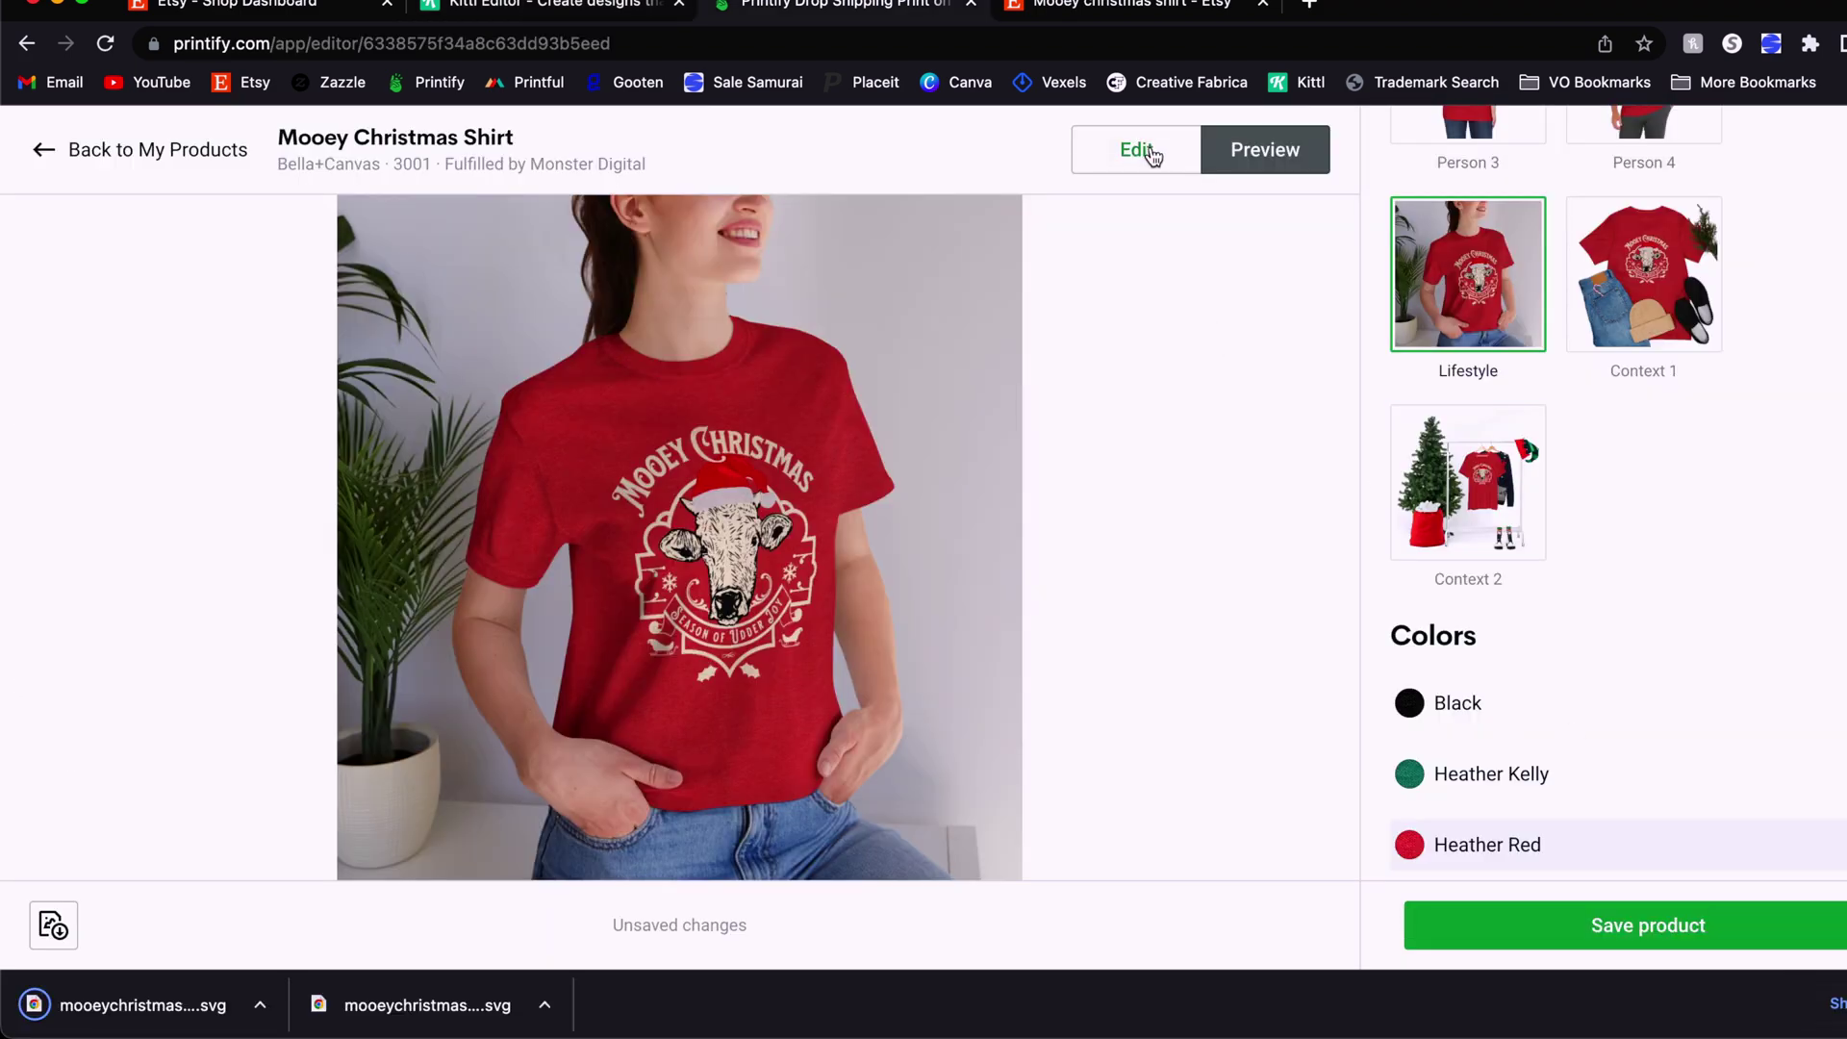
pyautogui.click(1152, 155)
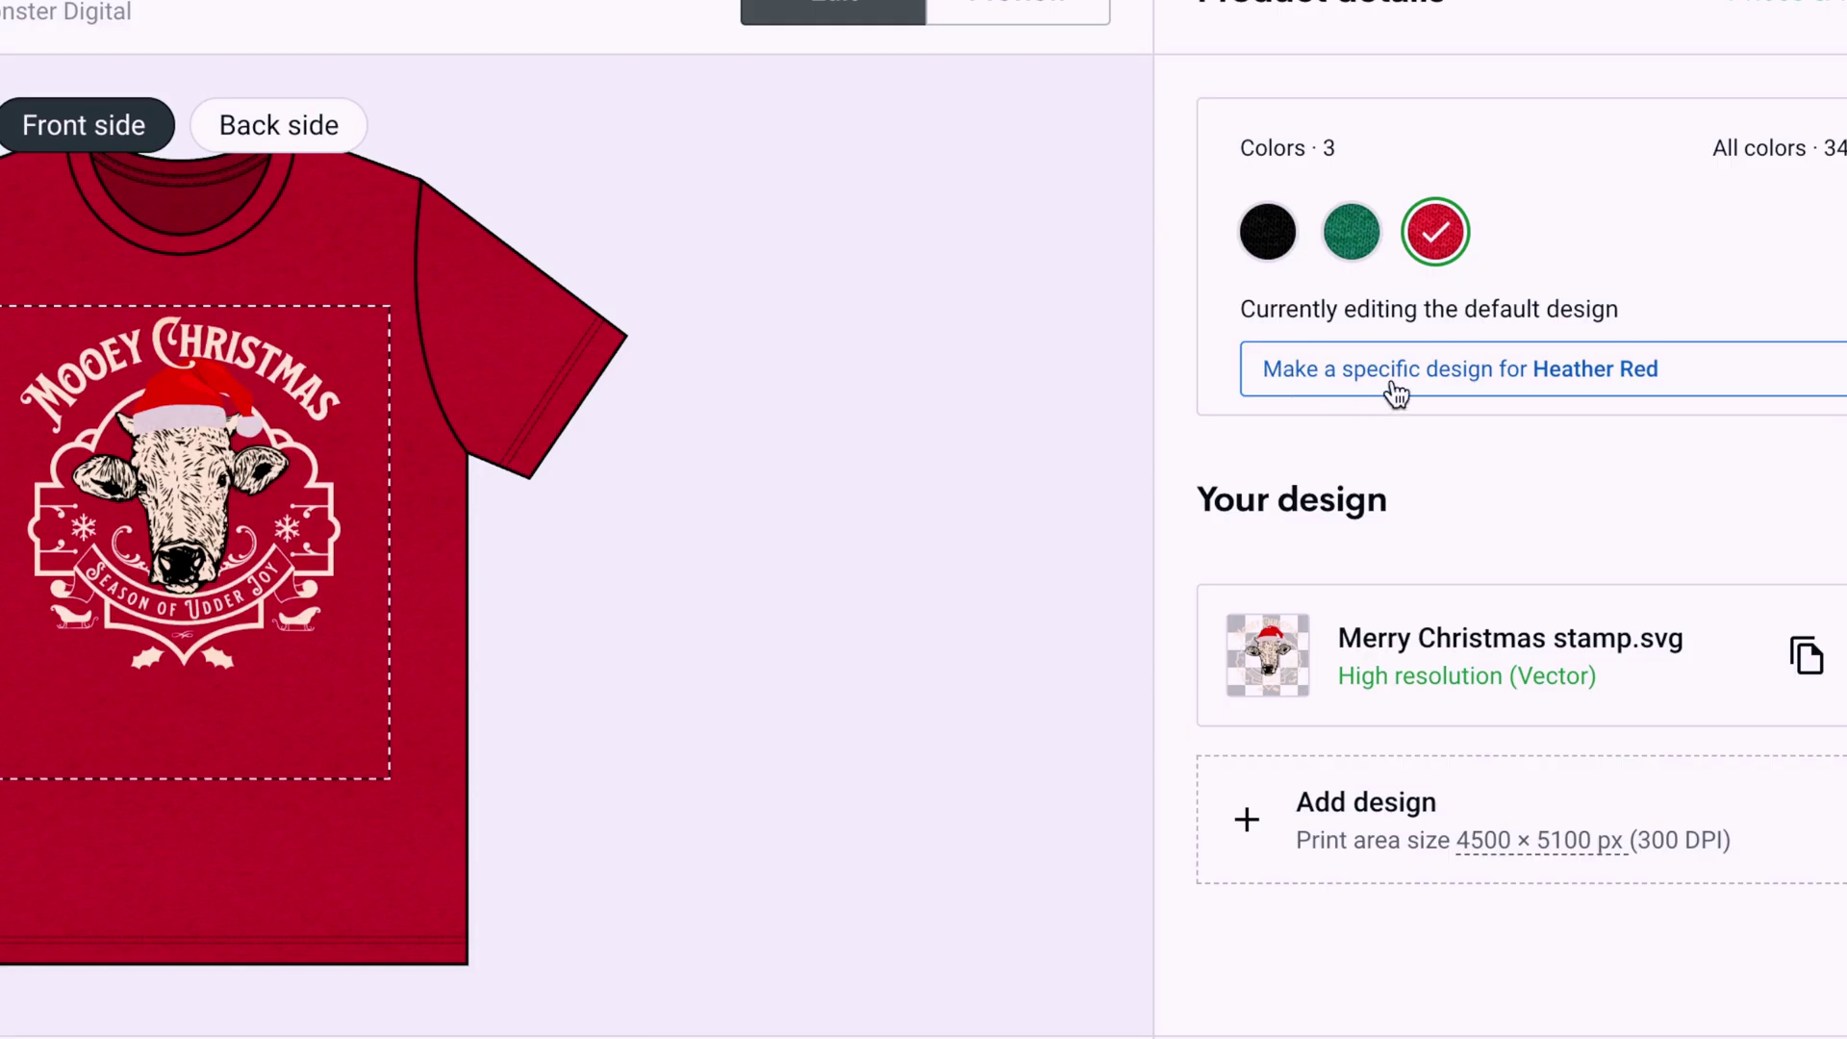
pyautogui.click(1591, 395)
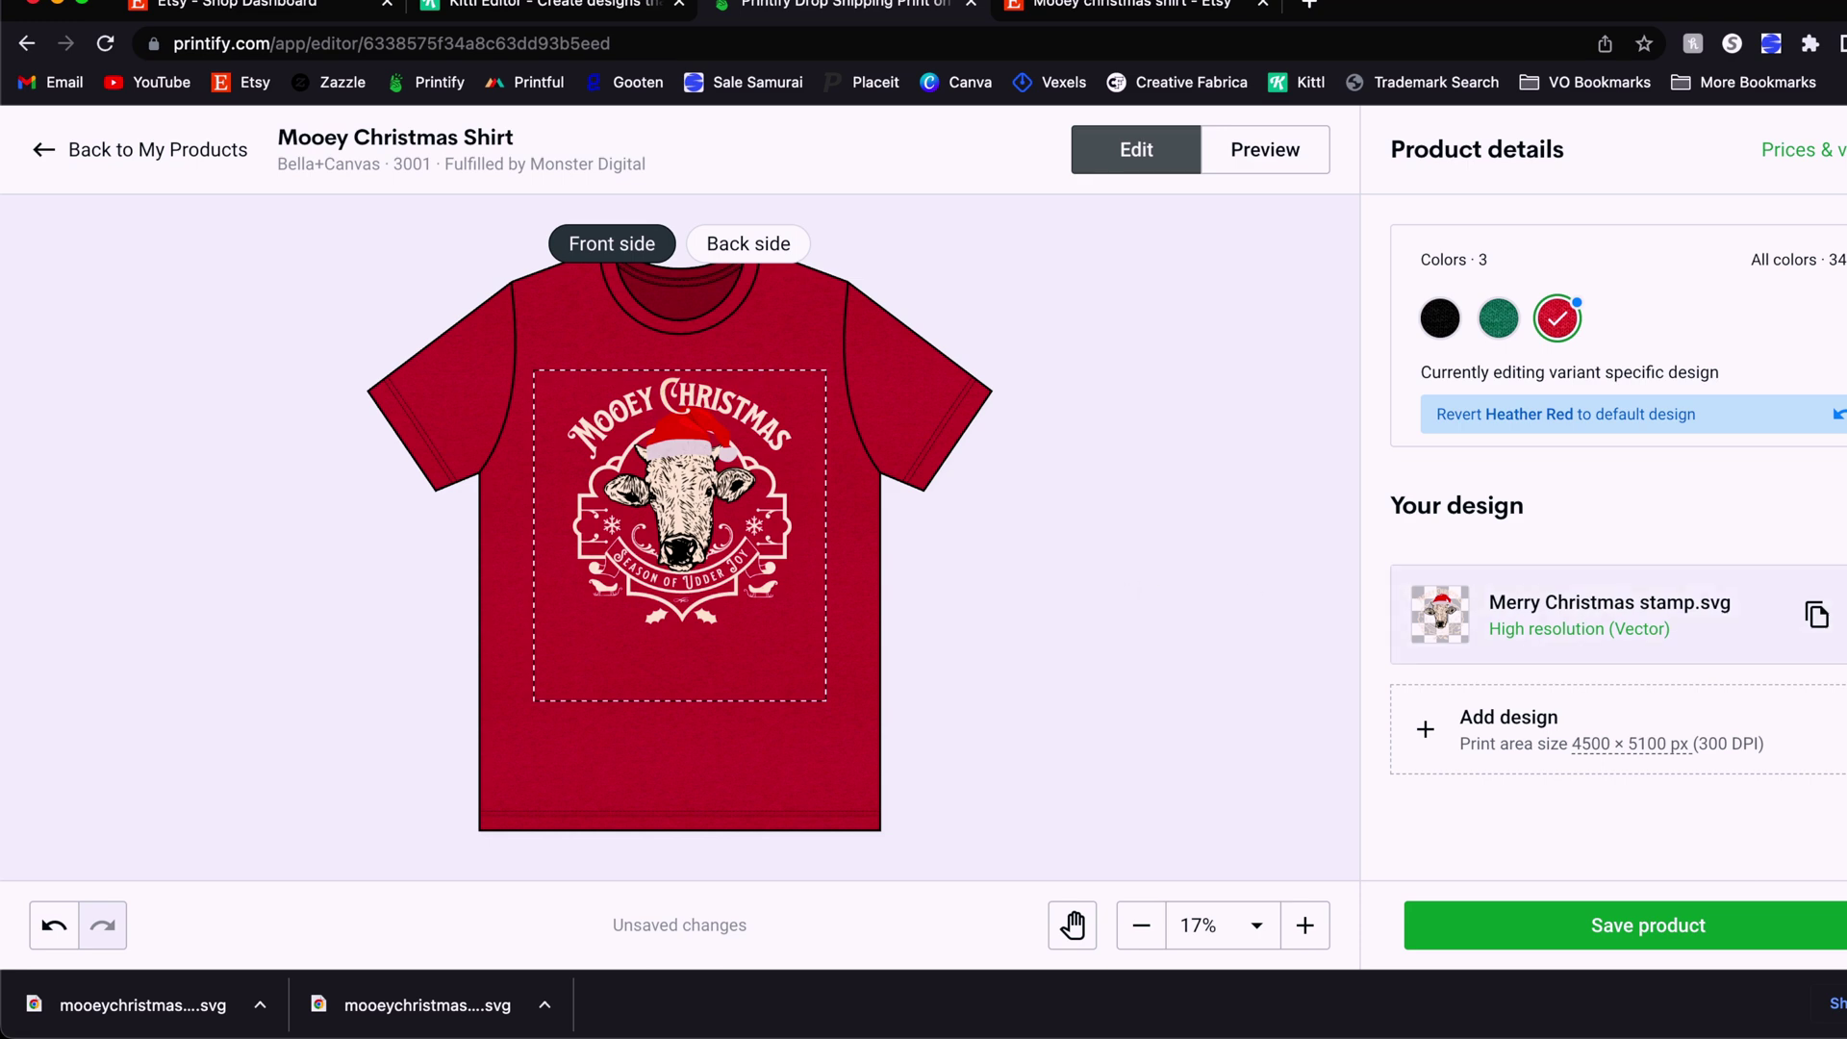
pyautogui.press('Delete')
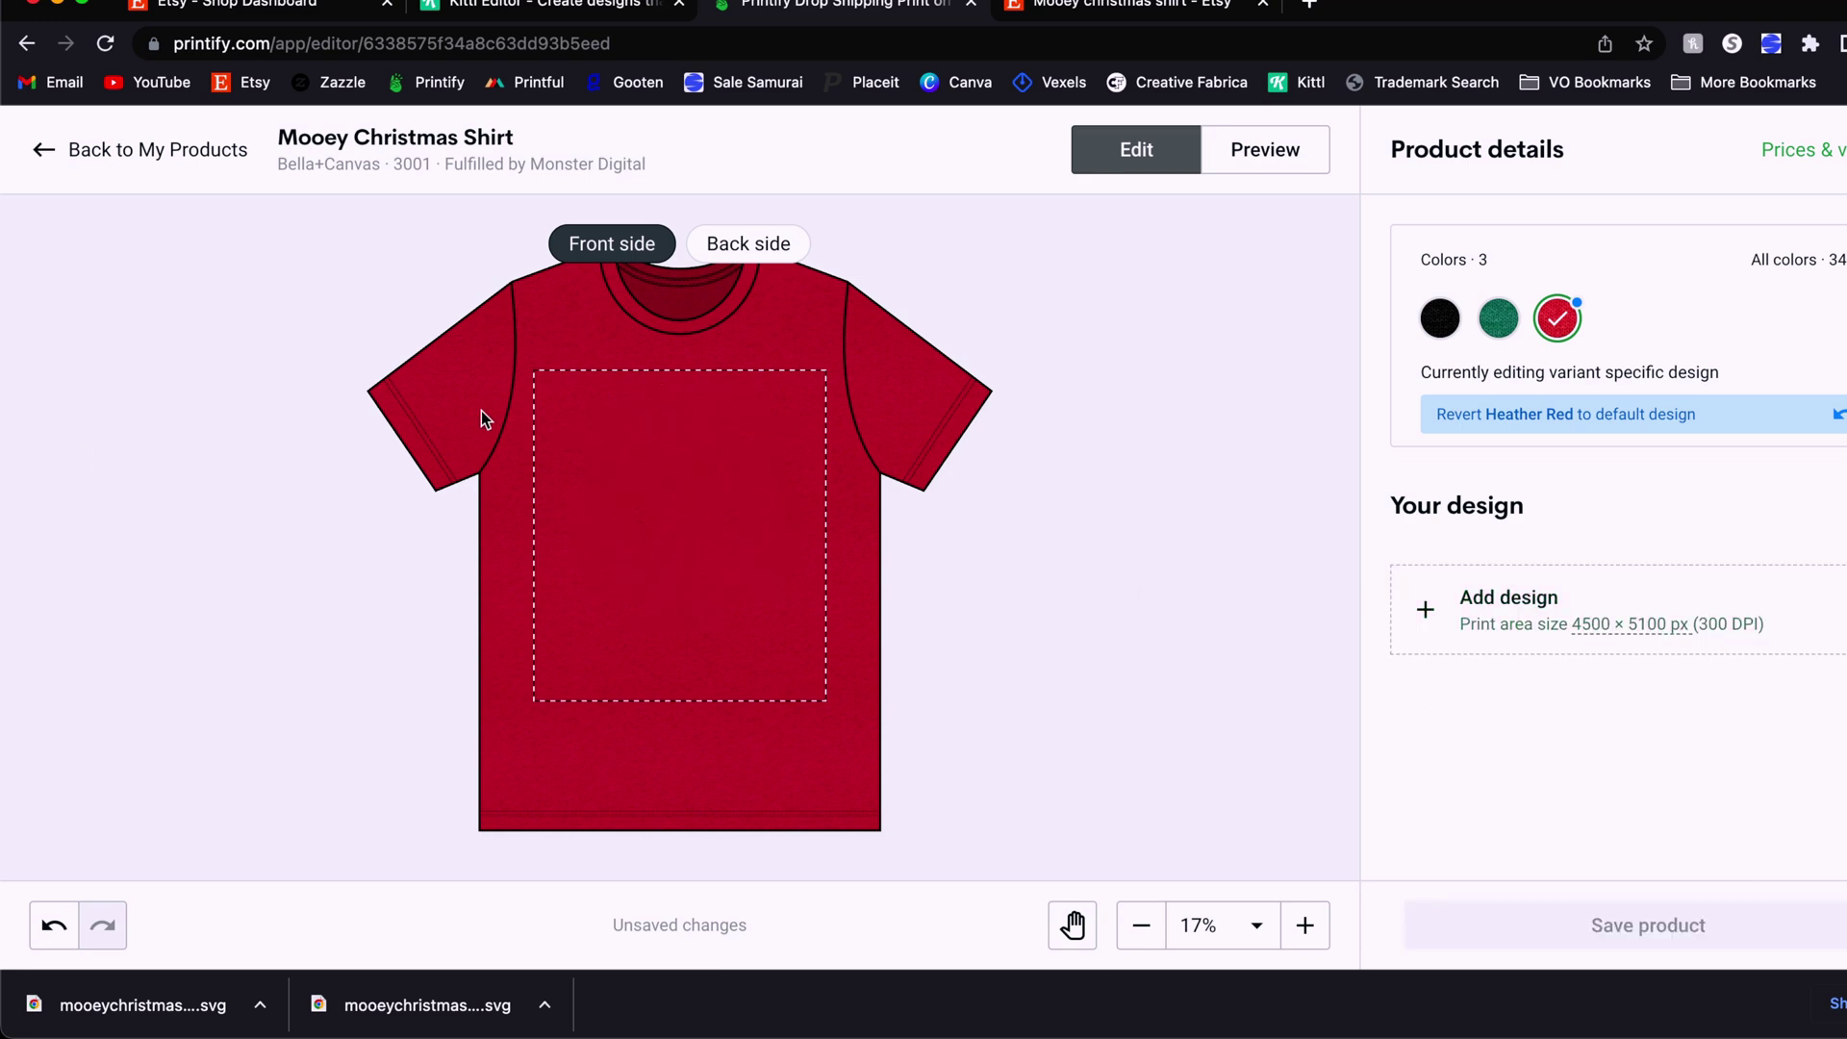
# - Upload the red cow badge to the Heather Red shirt and compare its size with the black shirt
pyautogui.click(1433, 621)
pyautogui.click(1452, 395)
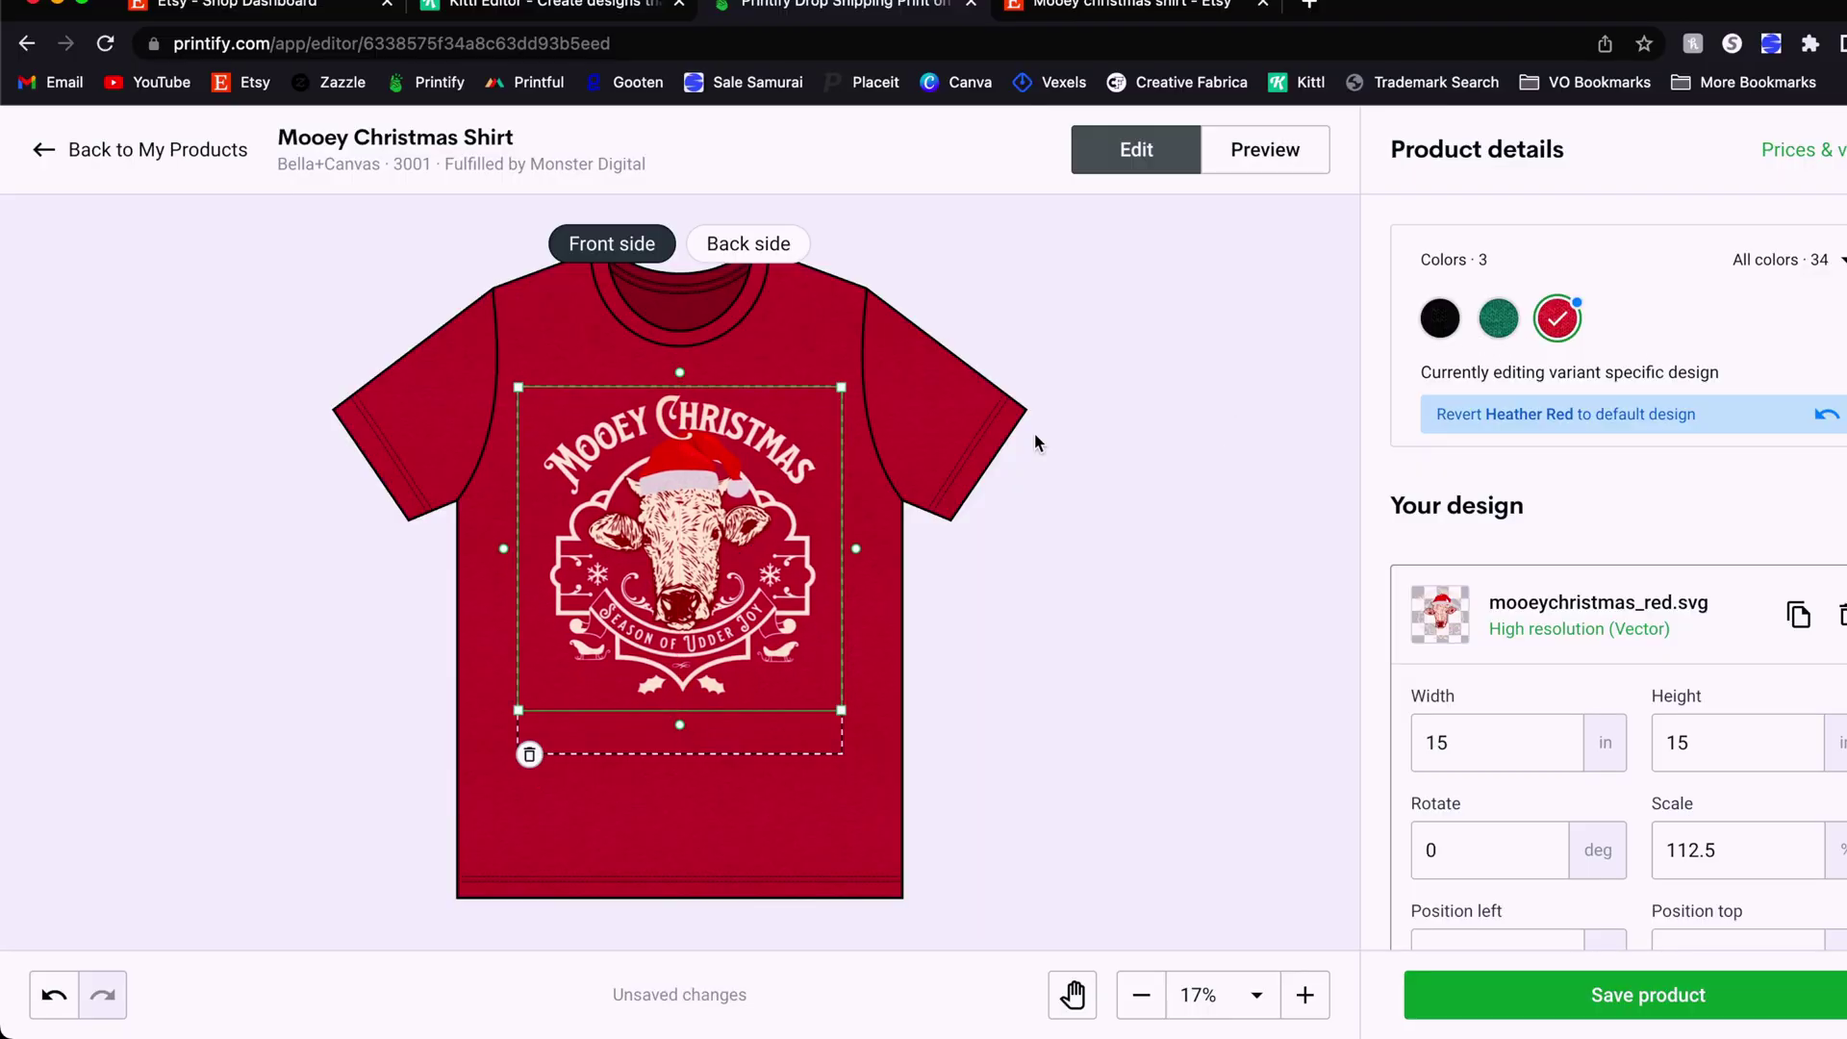
pyautogui.moveTo(841, 710); pyautogui.dragTo(823, 692)
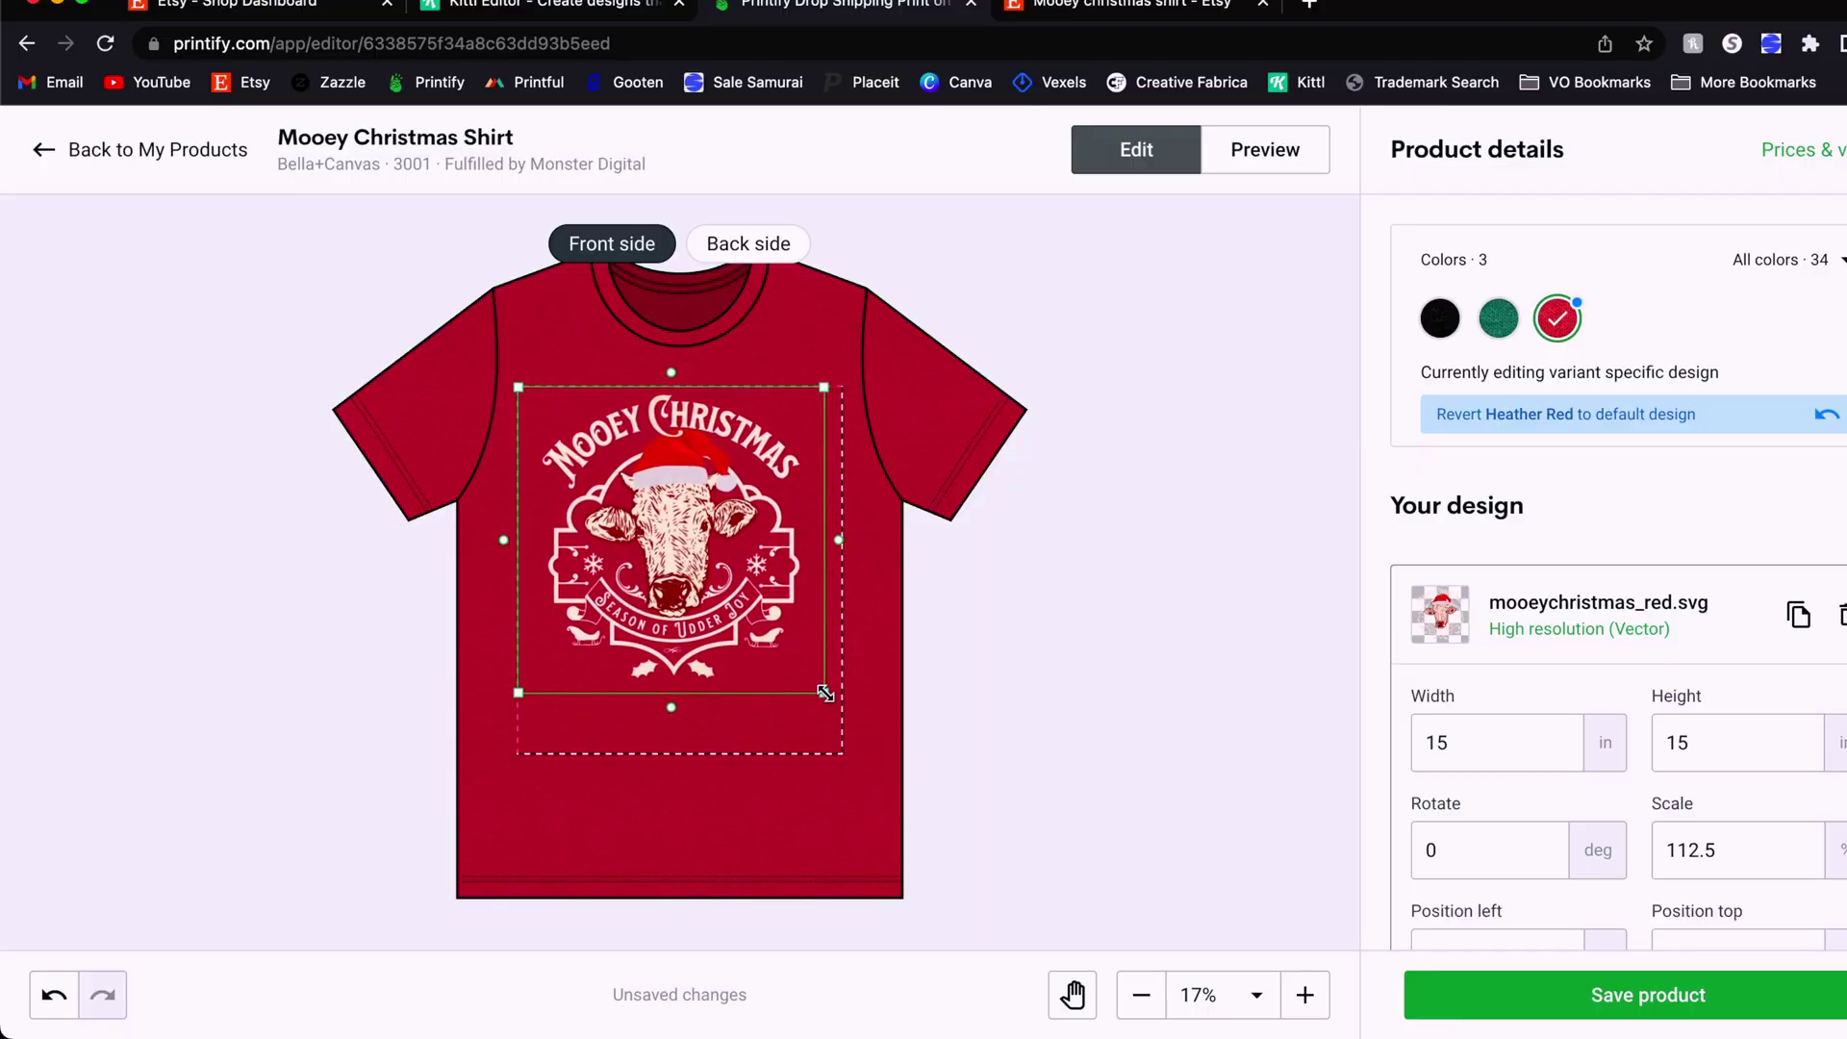
pyautogui.click(1440, 318)
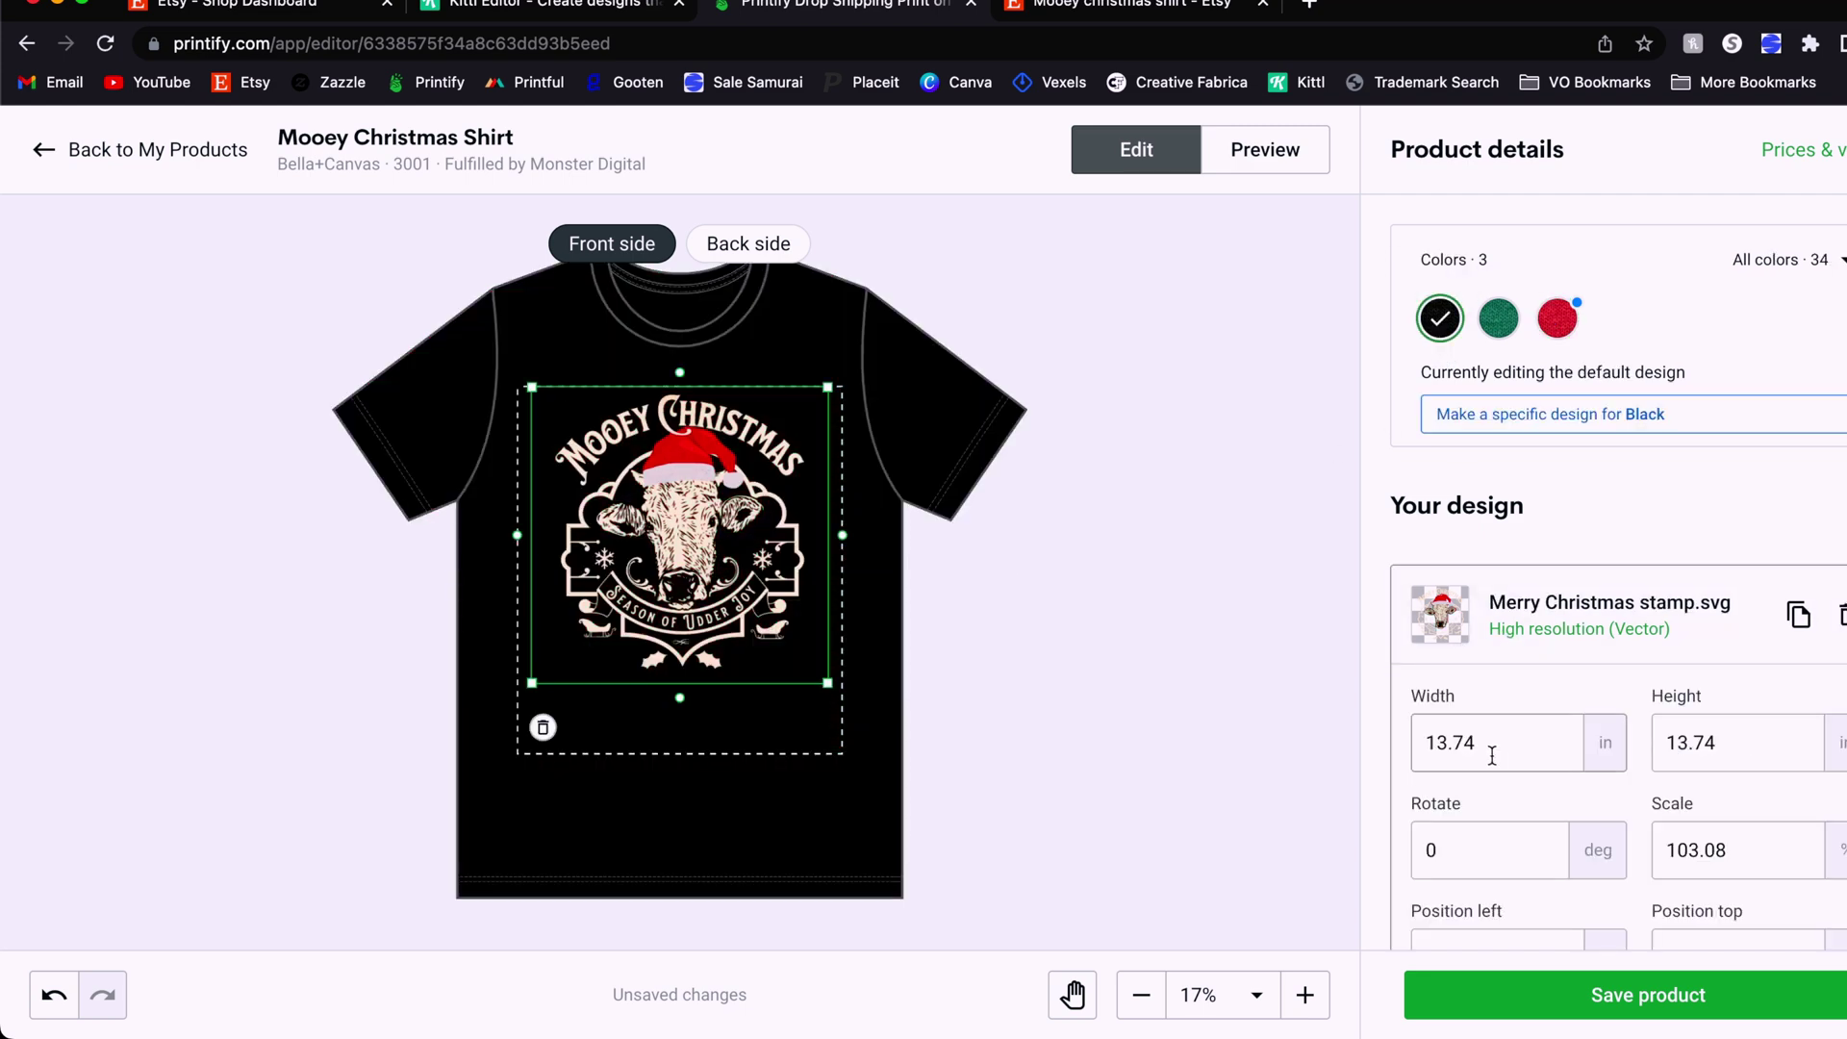
pyautogui.scroll(-1, 1494, 760)
pyautogui.scroll(-3, 1496, 763)
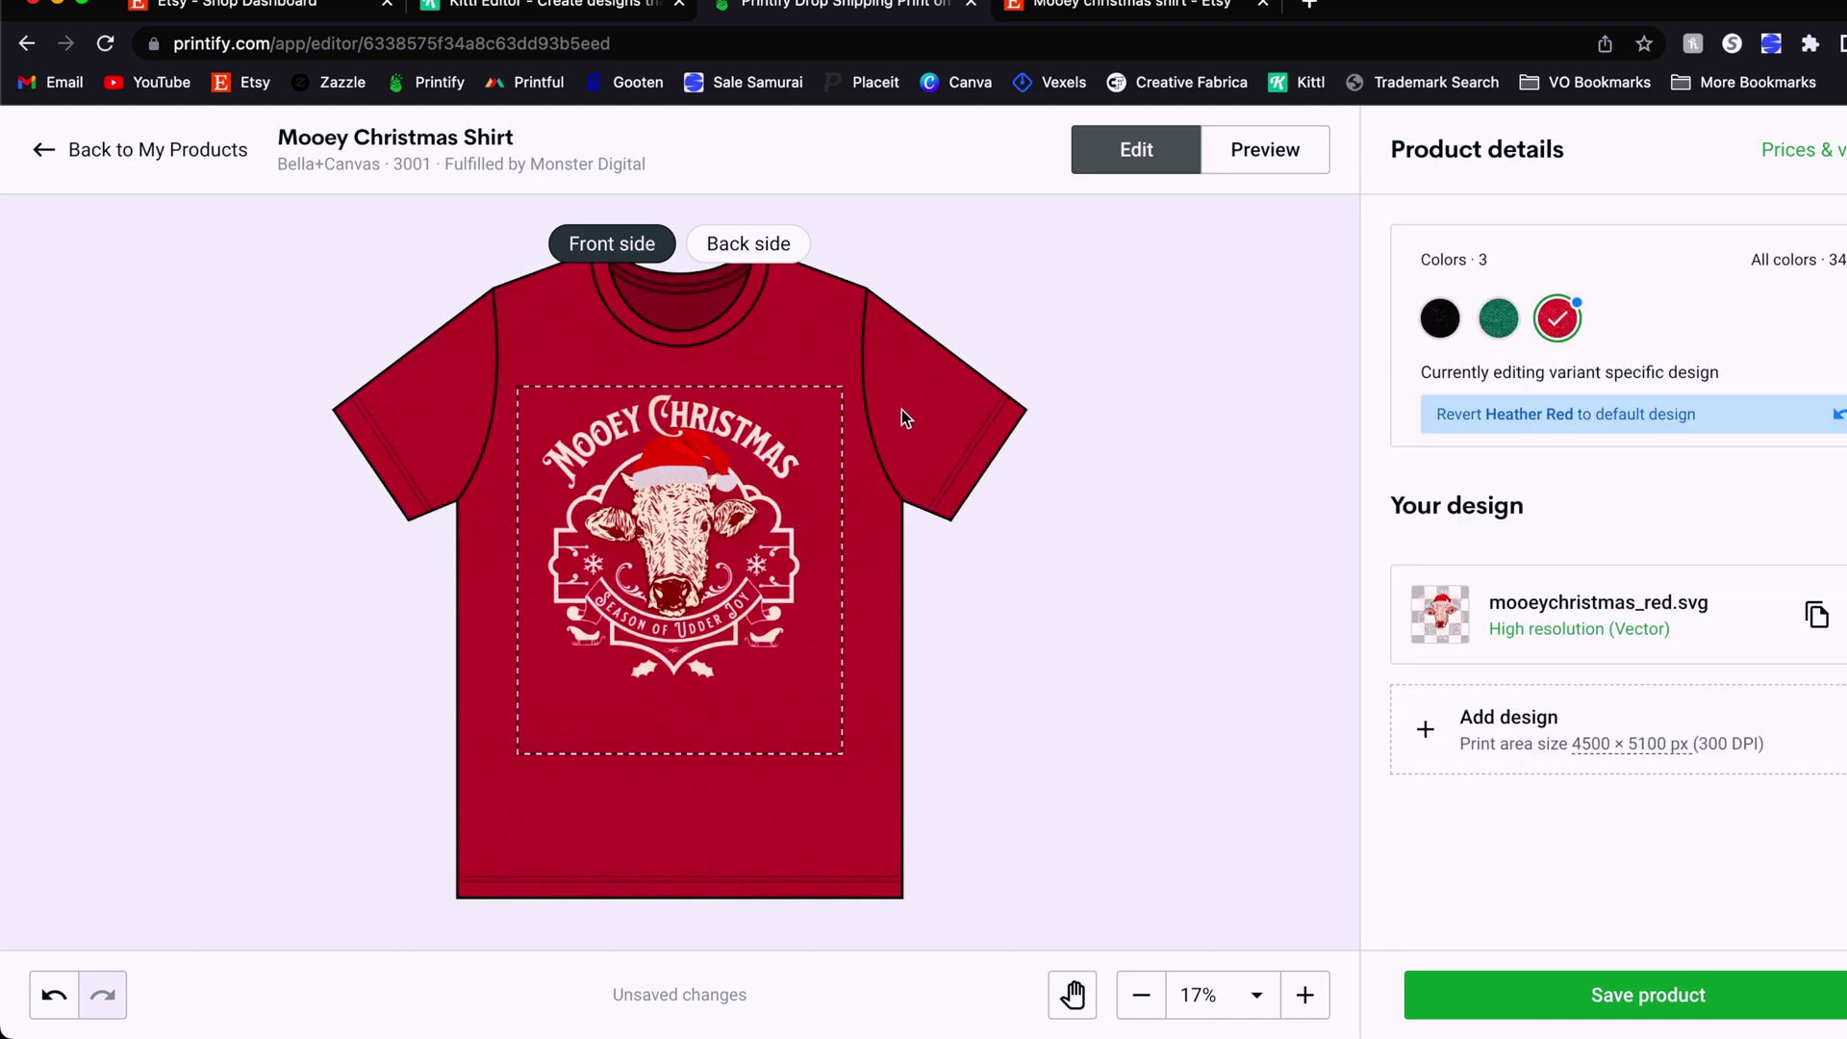
pyautogui.click(760, 447)
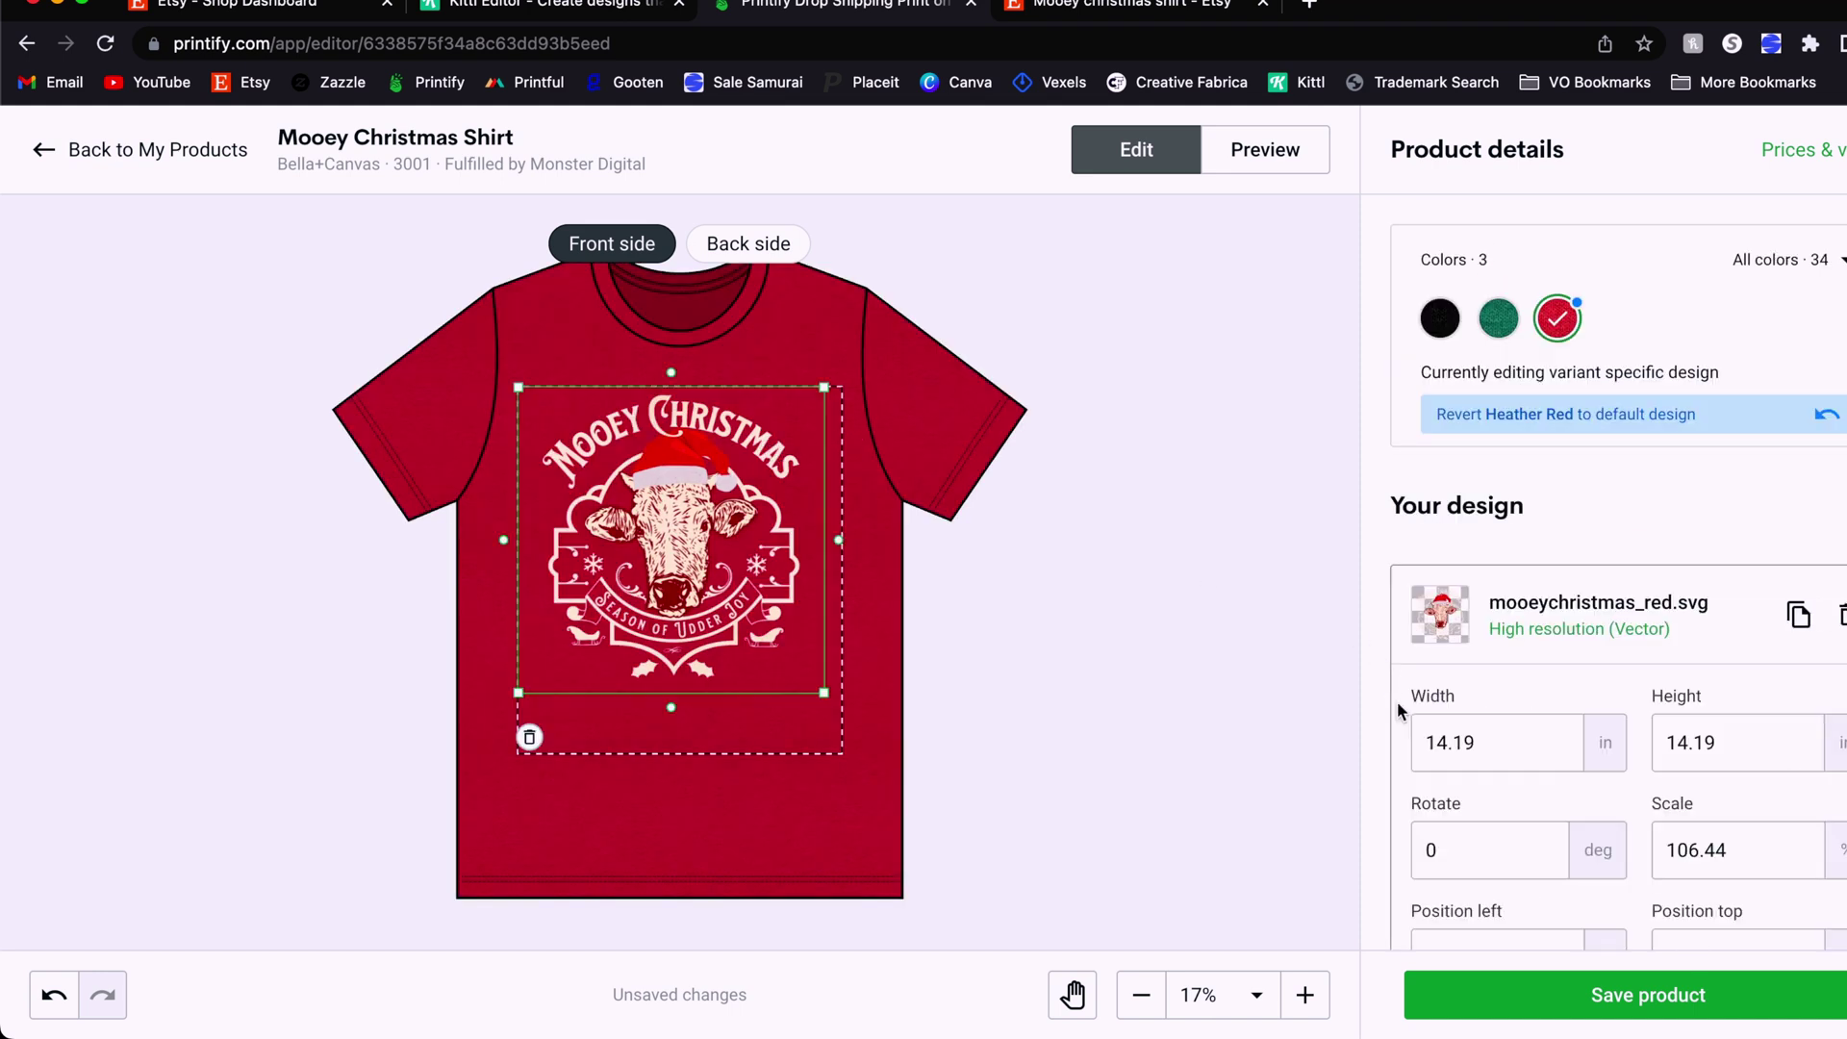
# - Set the red badge's width to 13.74 in
pyautogui.click(1506, 749)
pyautogui.doubleClick(1507, 749)
pyautogui.write('13.75')
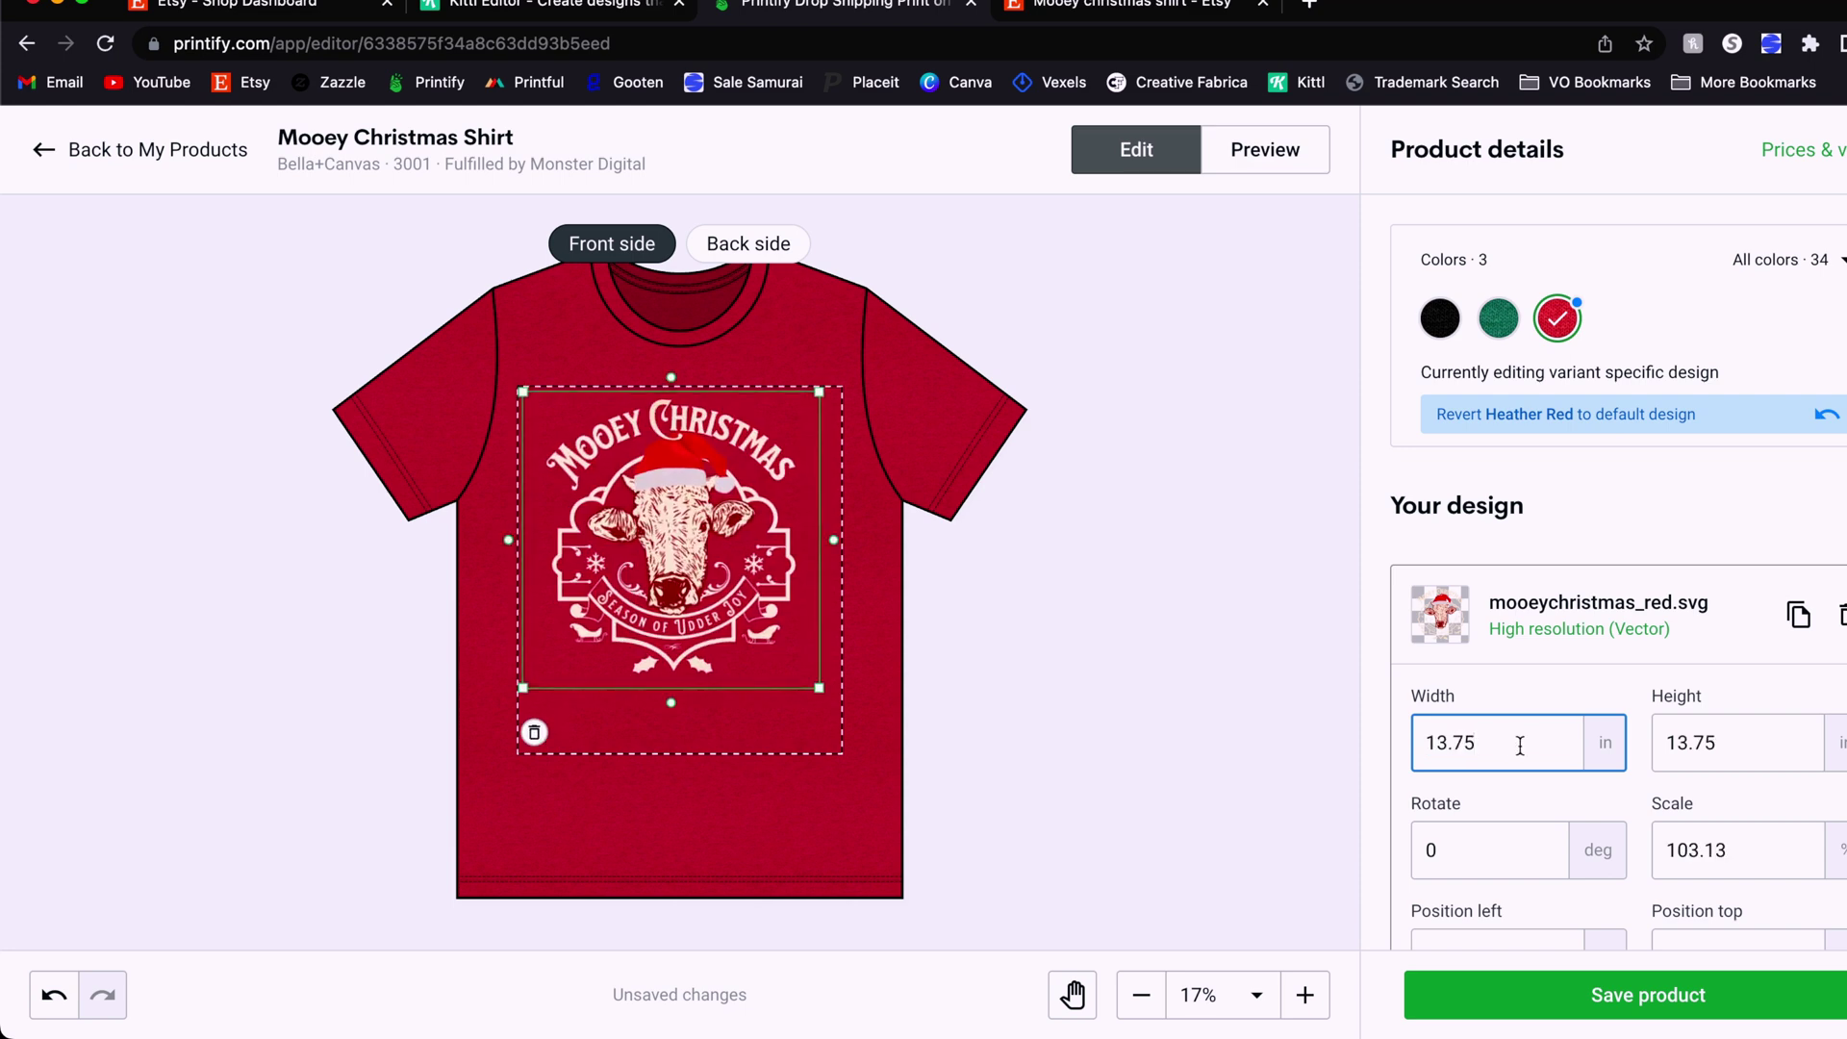
pyautogui.scroll(-3, 1520, 746)
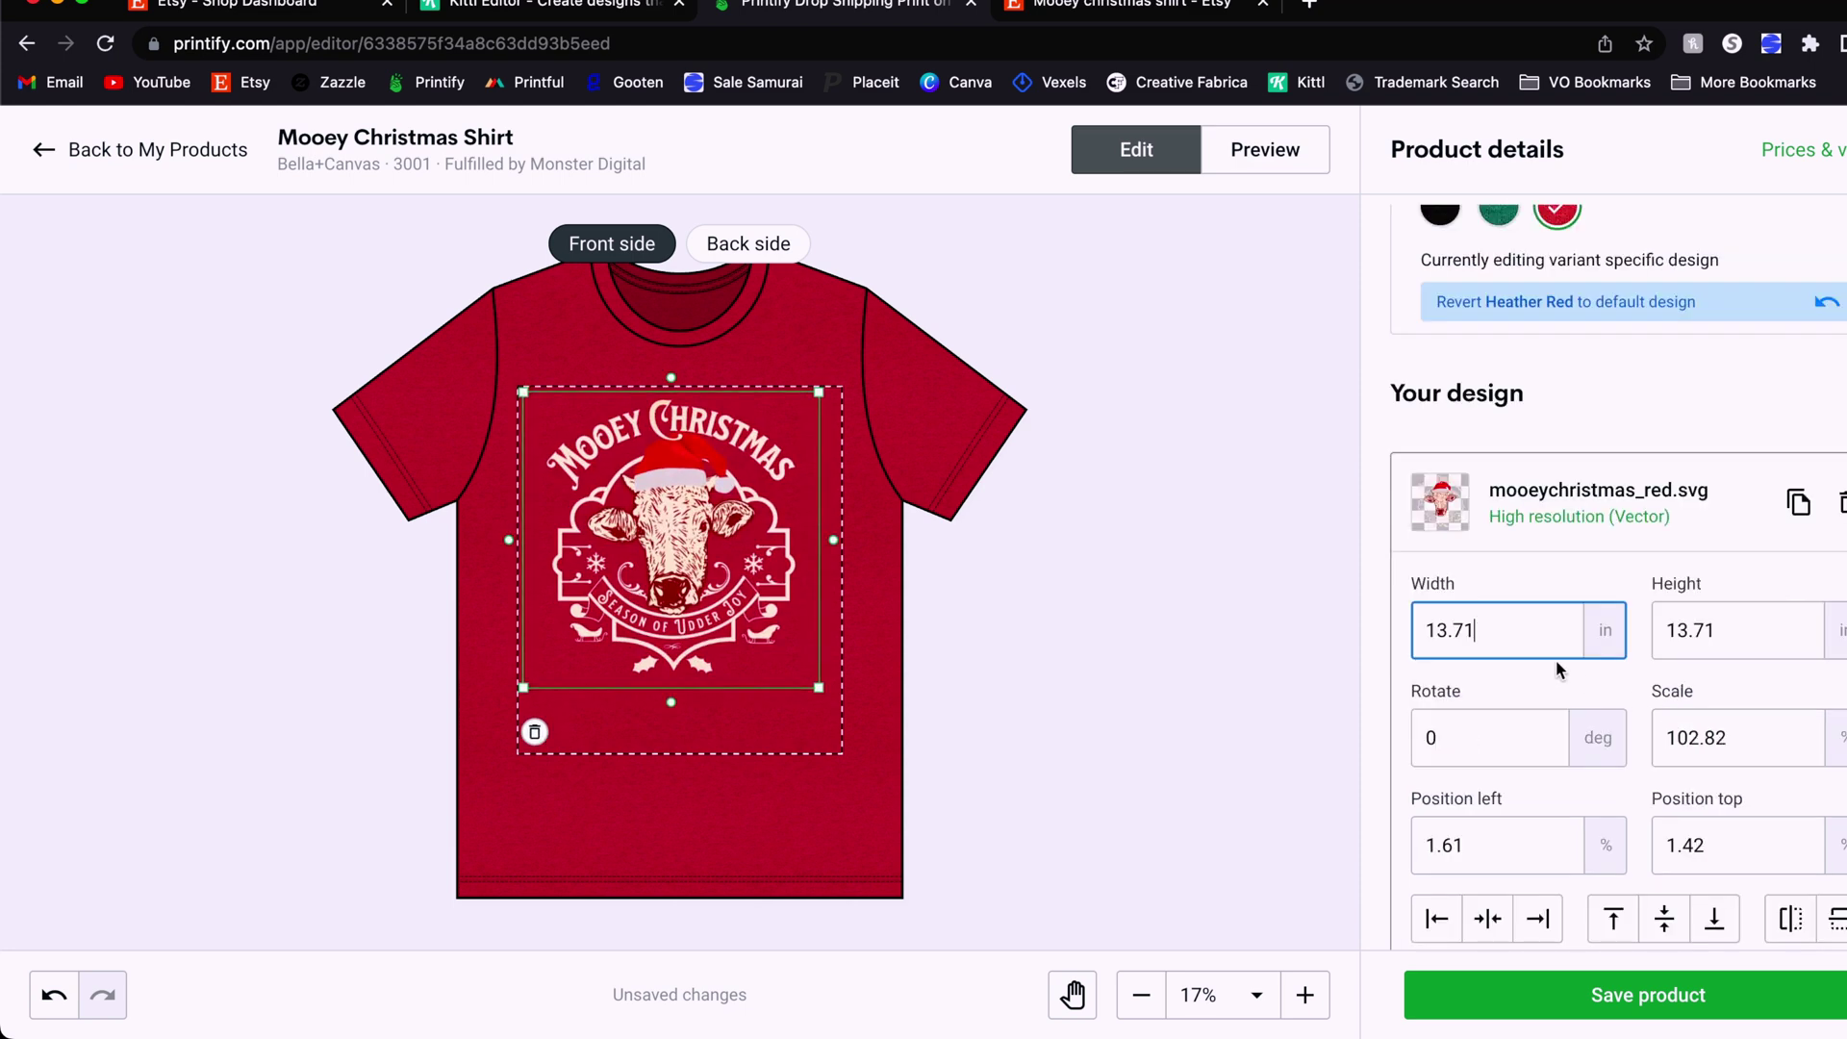
pyautogui.scroll(3, 1559, 660)
pyautogui.click(1590, 575)
pyautogui.scroll(-3, 1589, 576)
# - Position the badge at top 0, centre it horizontally, and show the mockup previews
pyautogui.click(1726, 729)
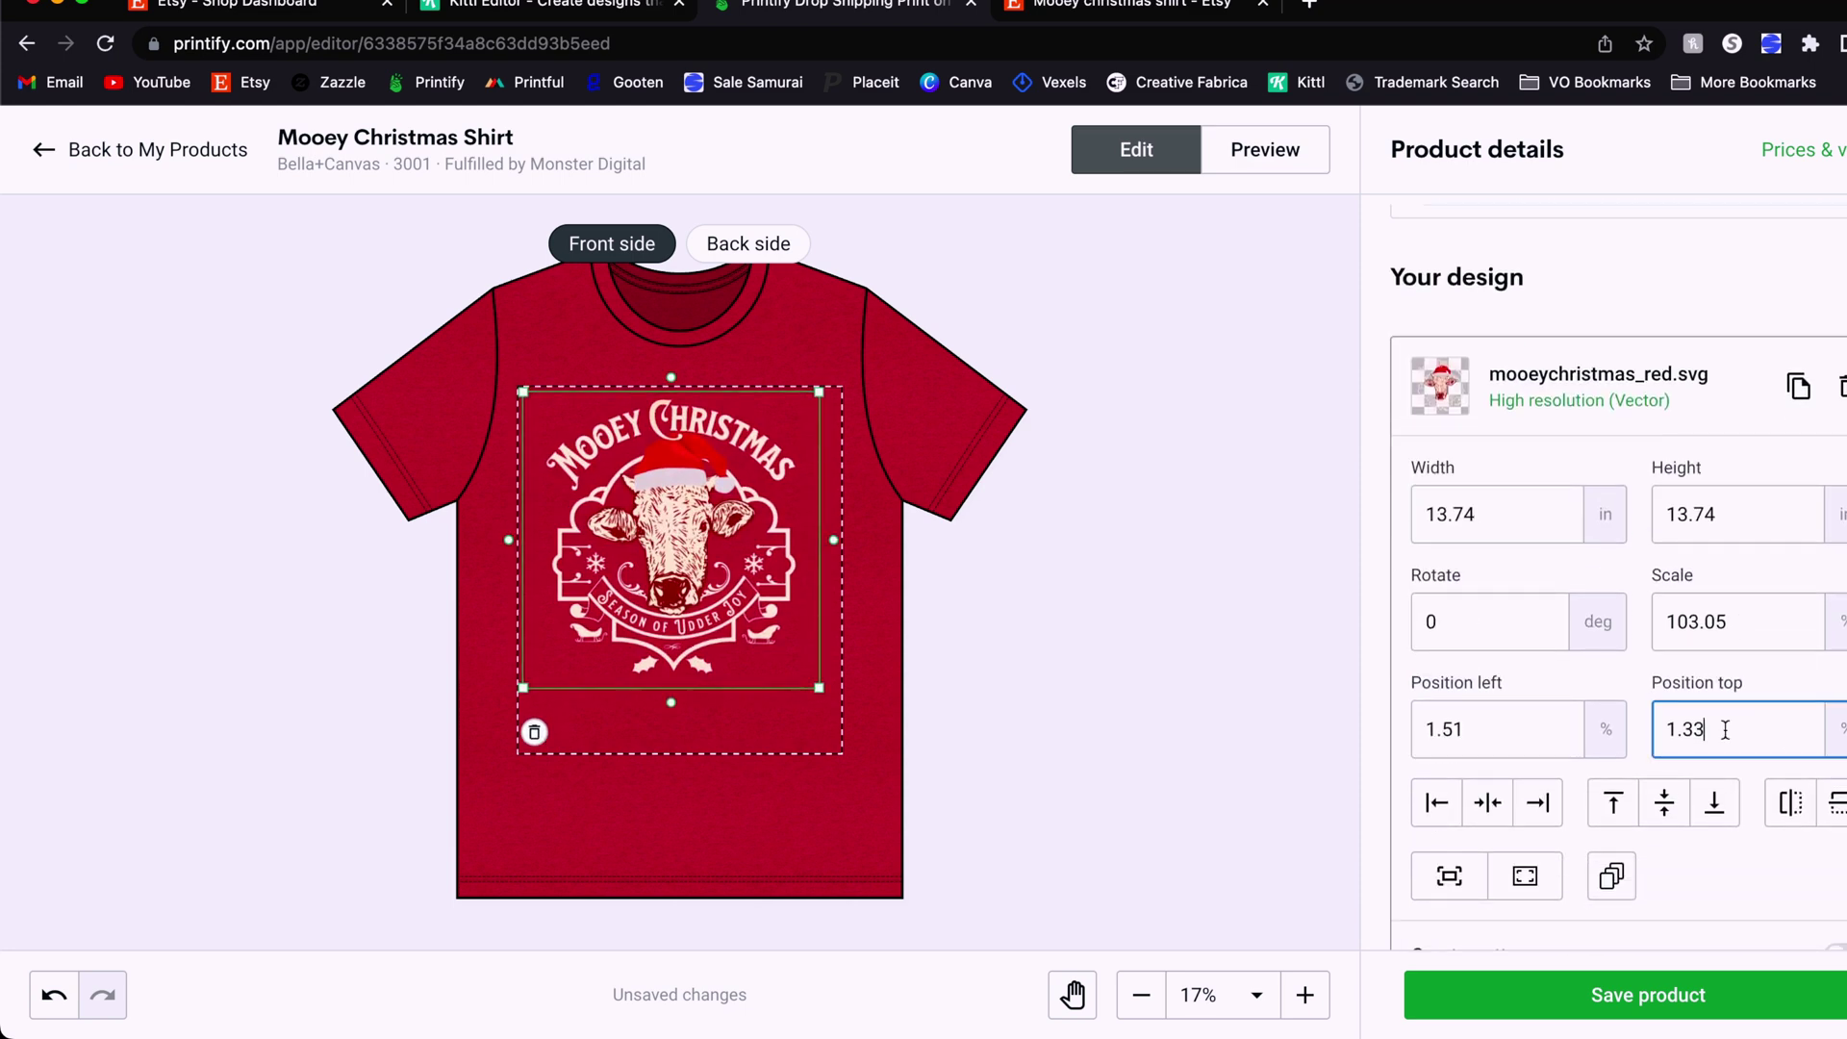
pyautogui.doubleClick(1726, 729)
pyautogui.write('0')
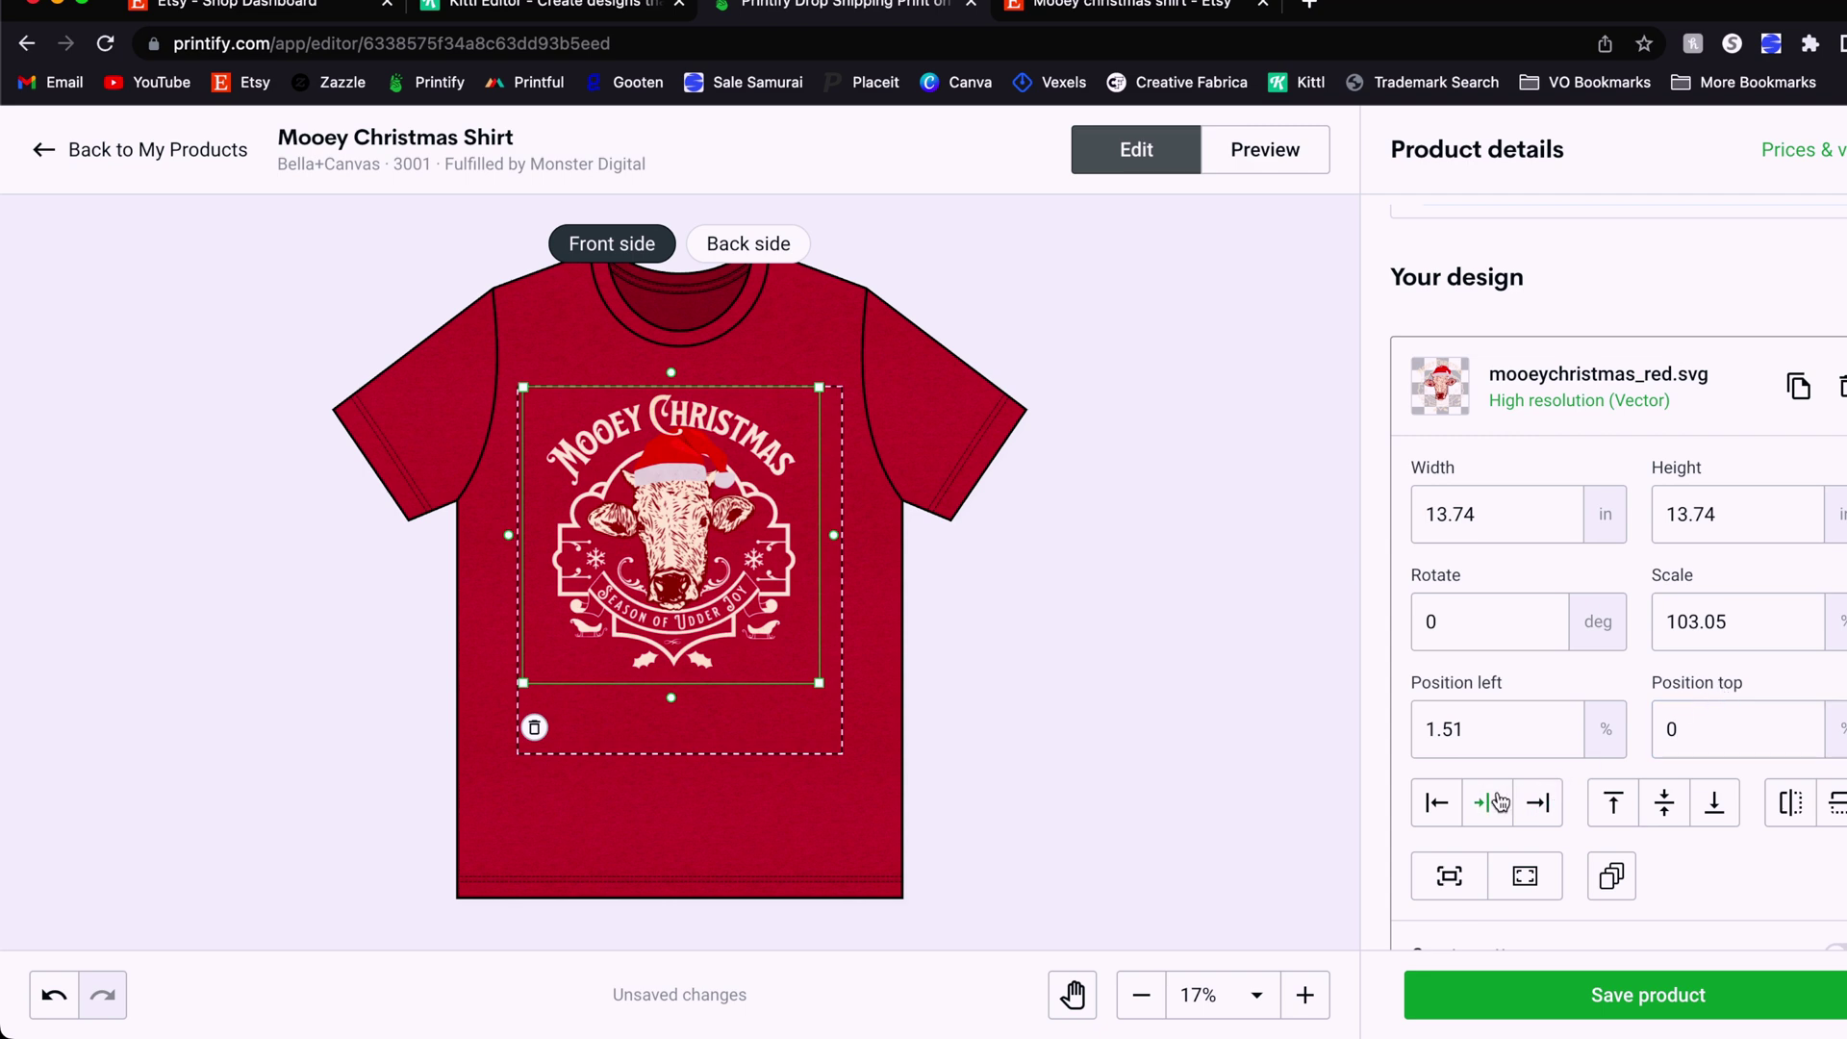
pyautogui.click(1488, 802)
pyautogui.click(1313, 633)
pyautogui.click(1265, 149)
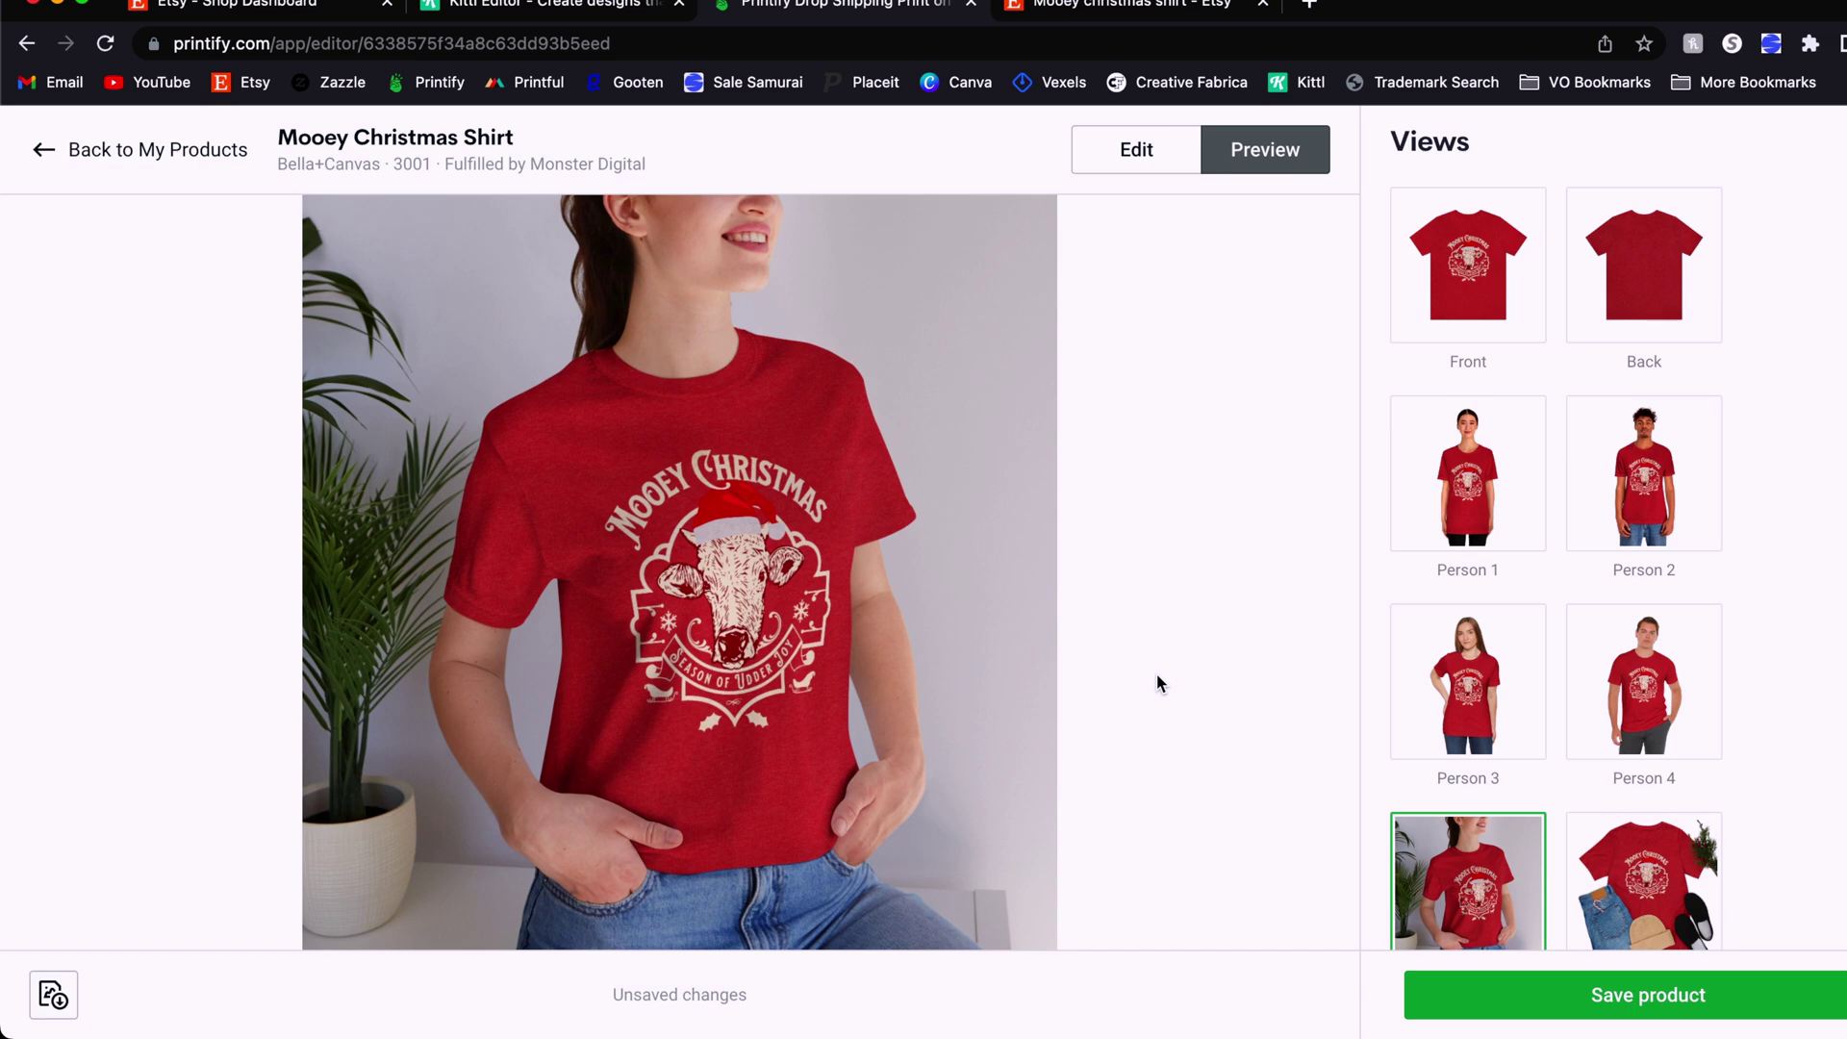
# - Give the Heather Kelly shirt its own design, deleting the stamp and starting a new design
pyautogui.click(1136, 149)
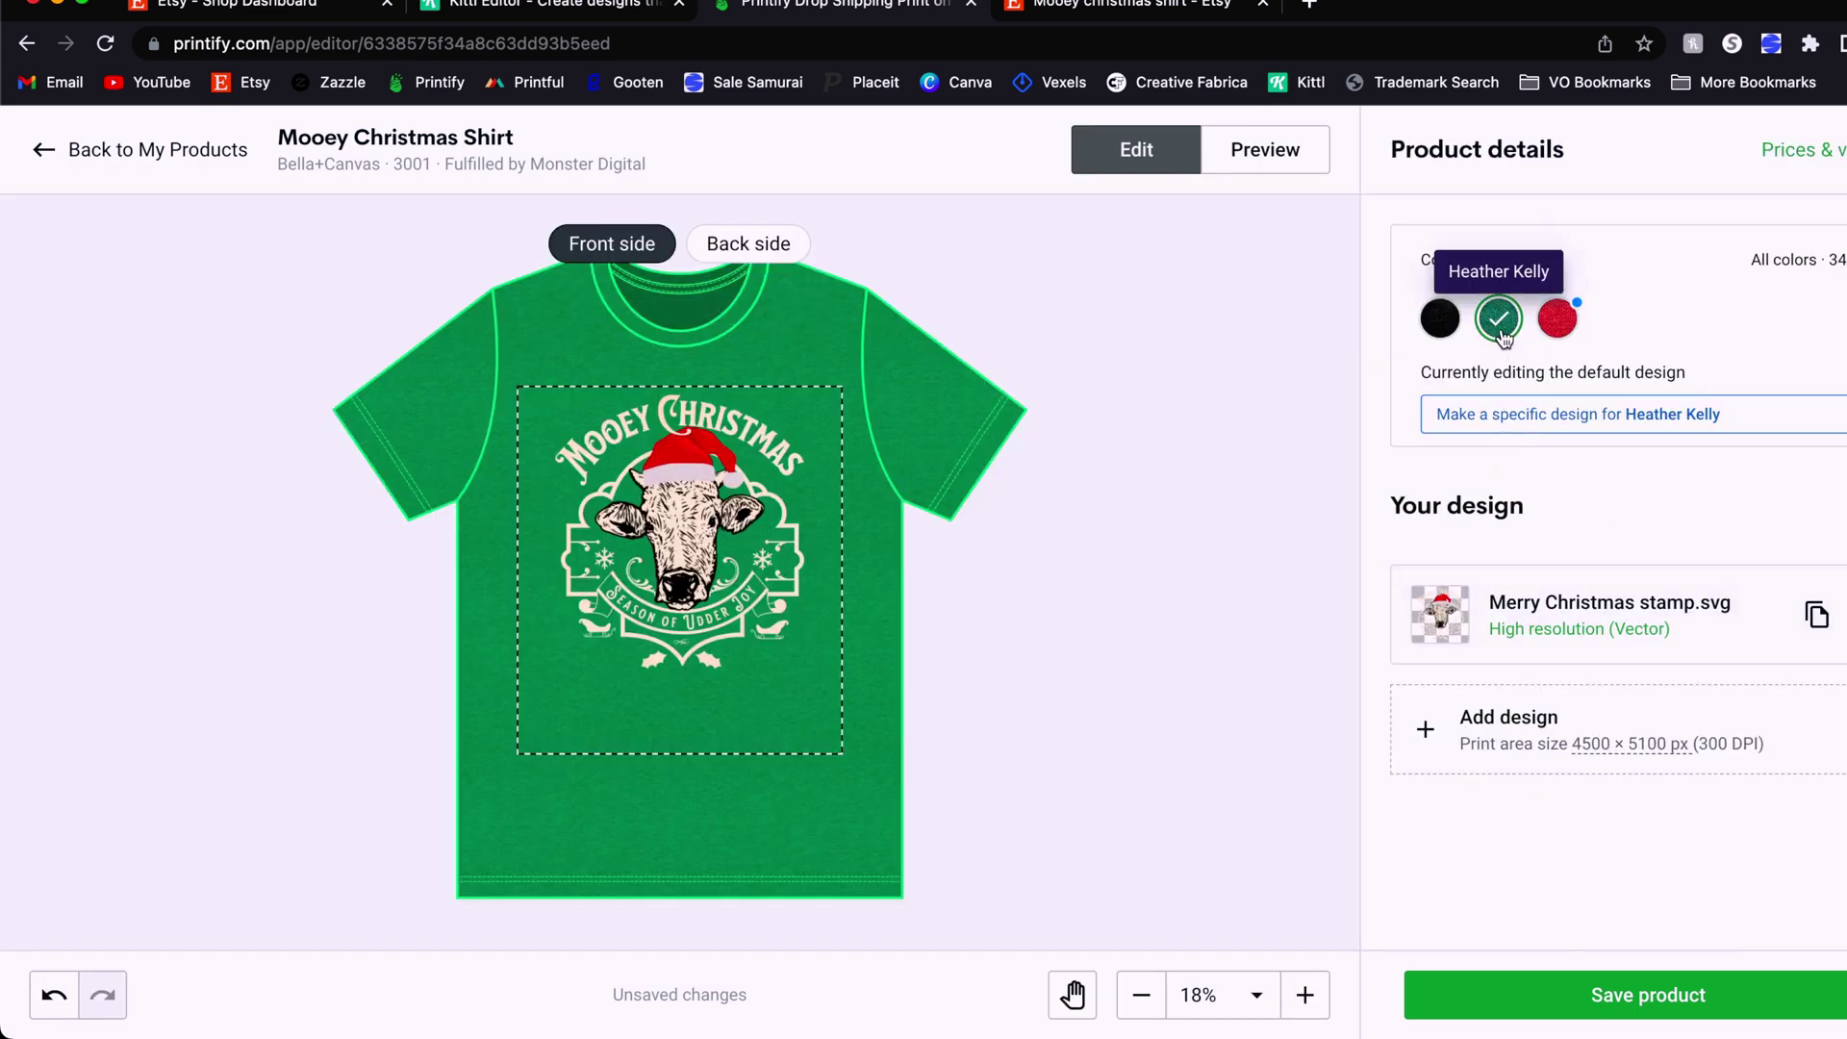
pyautogui.click(1485, 424)
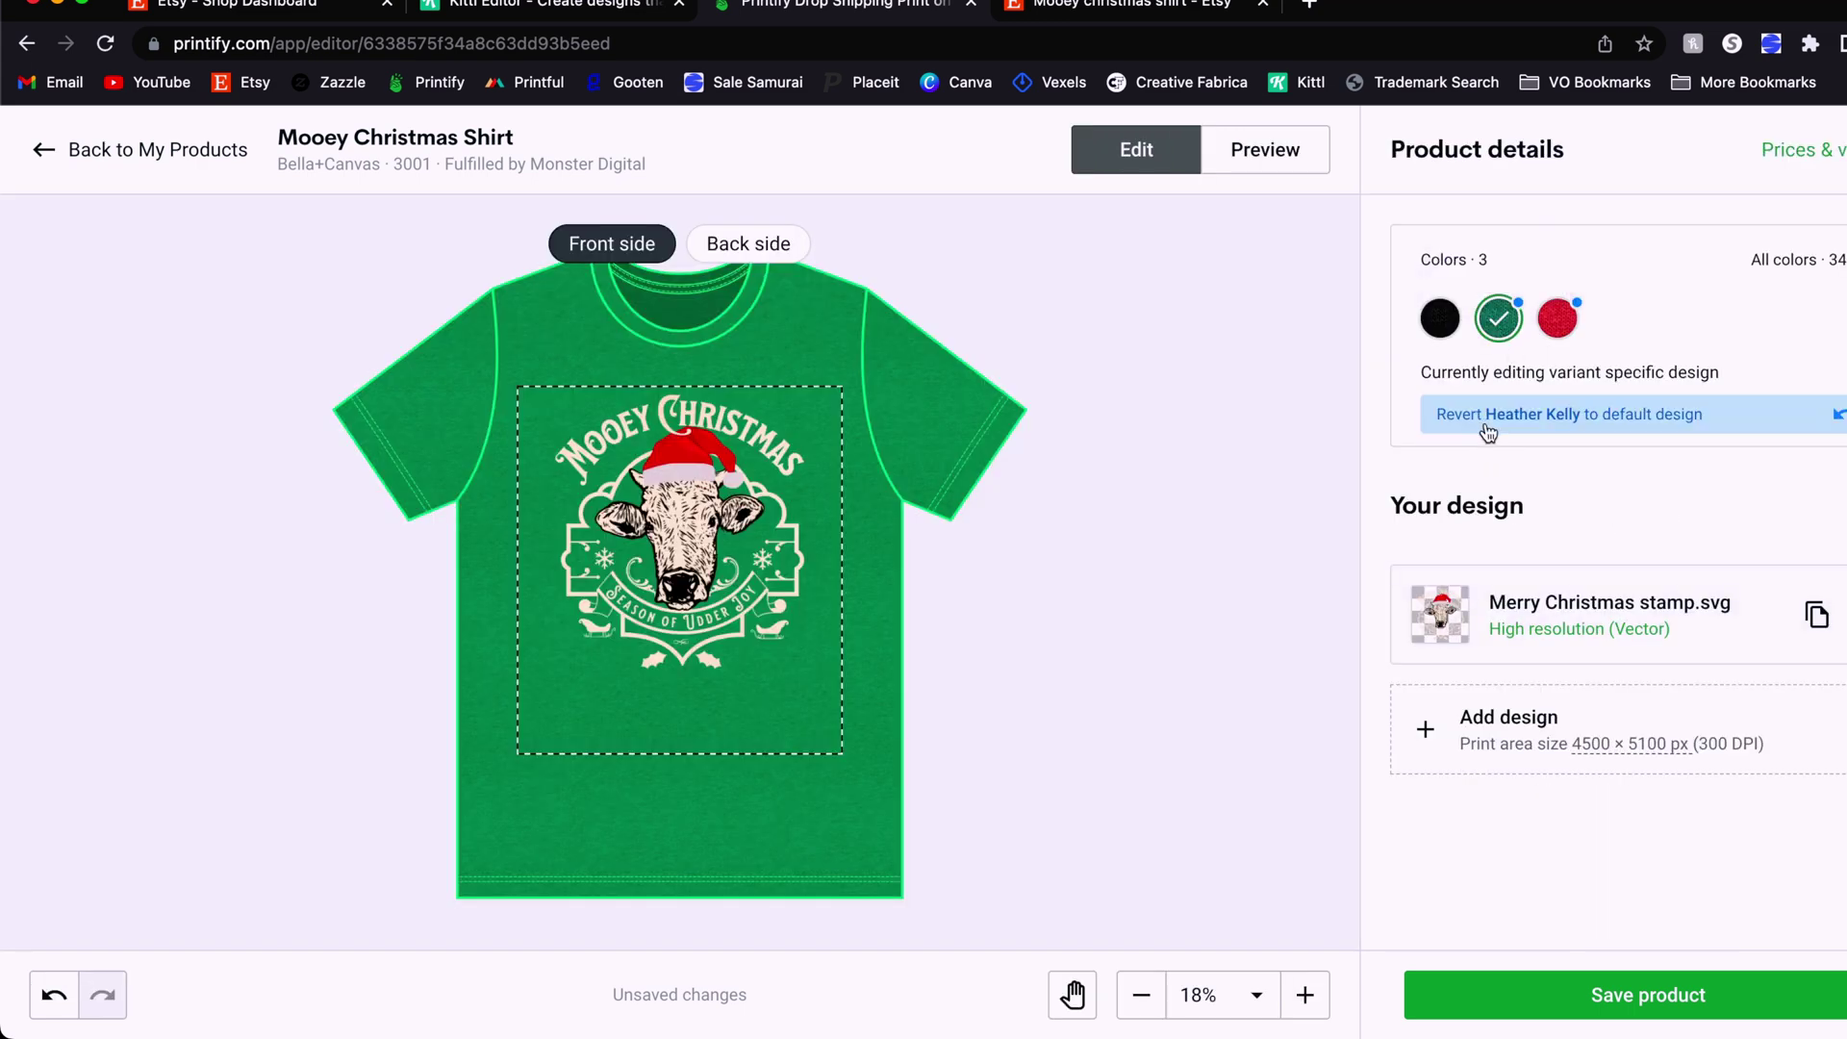
pyautogui.click(541, 589)
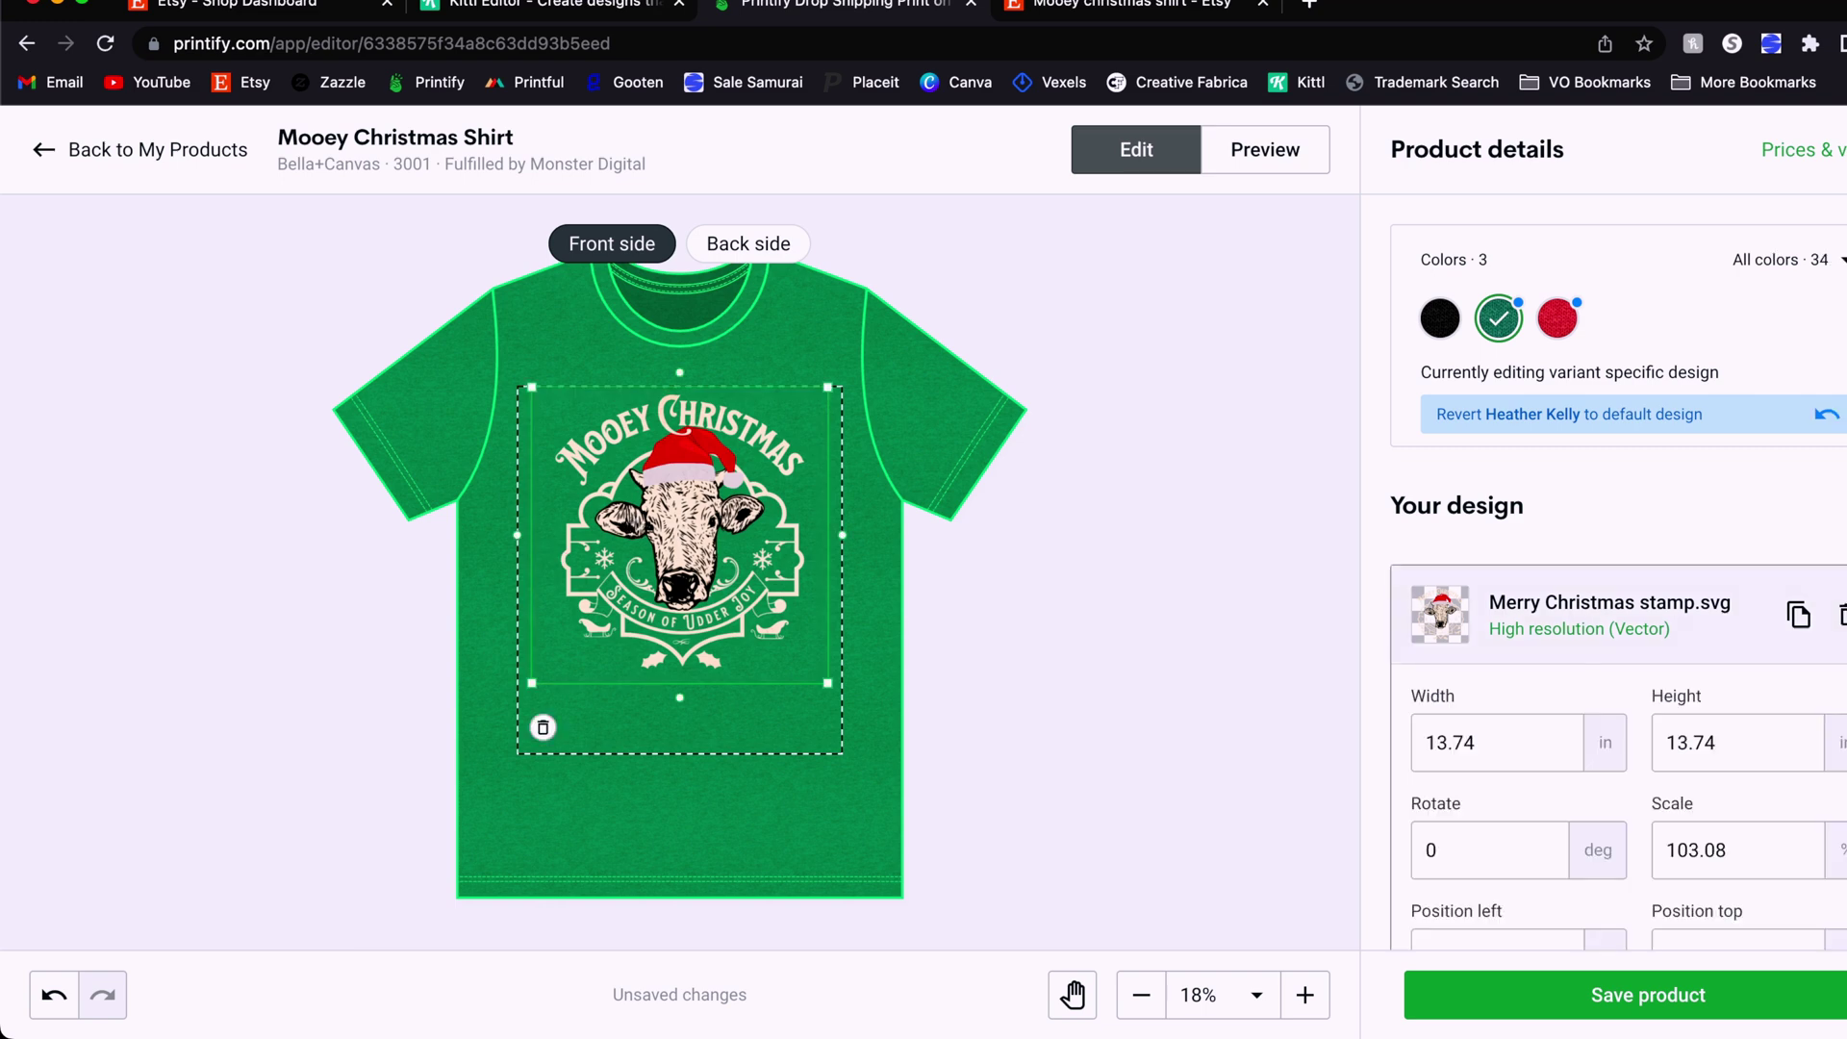
pyautogui.click(1840, 616)
pyautogui.click(1515, 601)
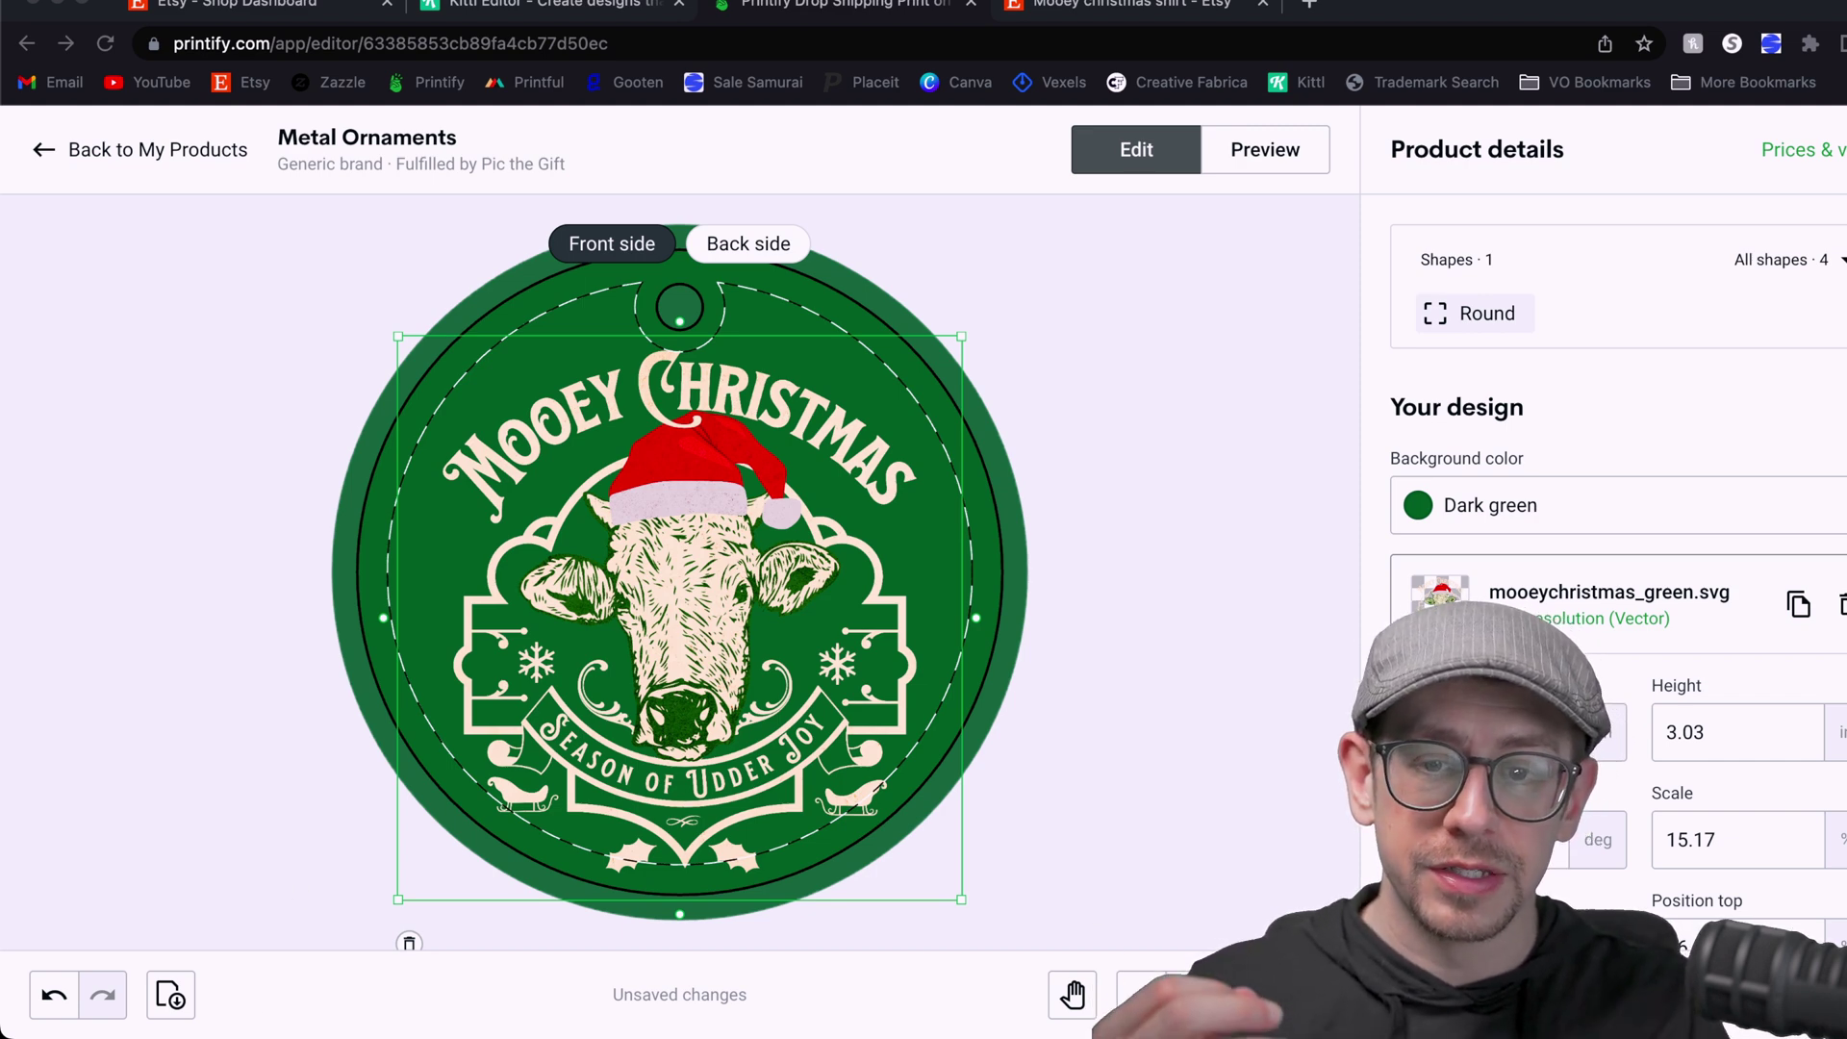
# - Keep the ornament background dark green, review the design's size fields, then open the 11oz mug
pyautogui.click(1552, 512)
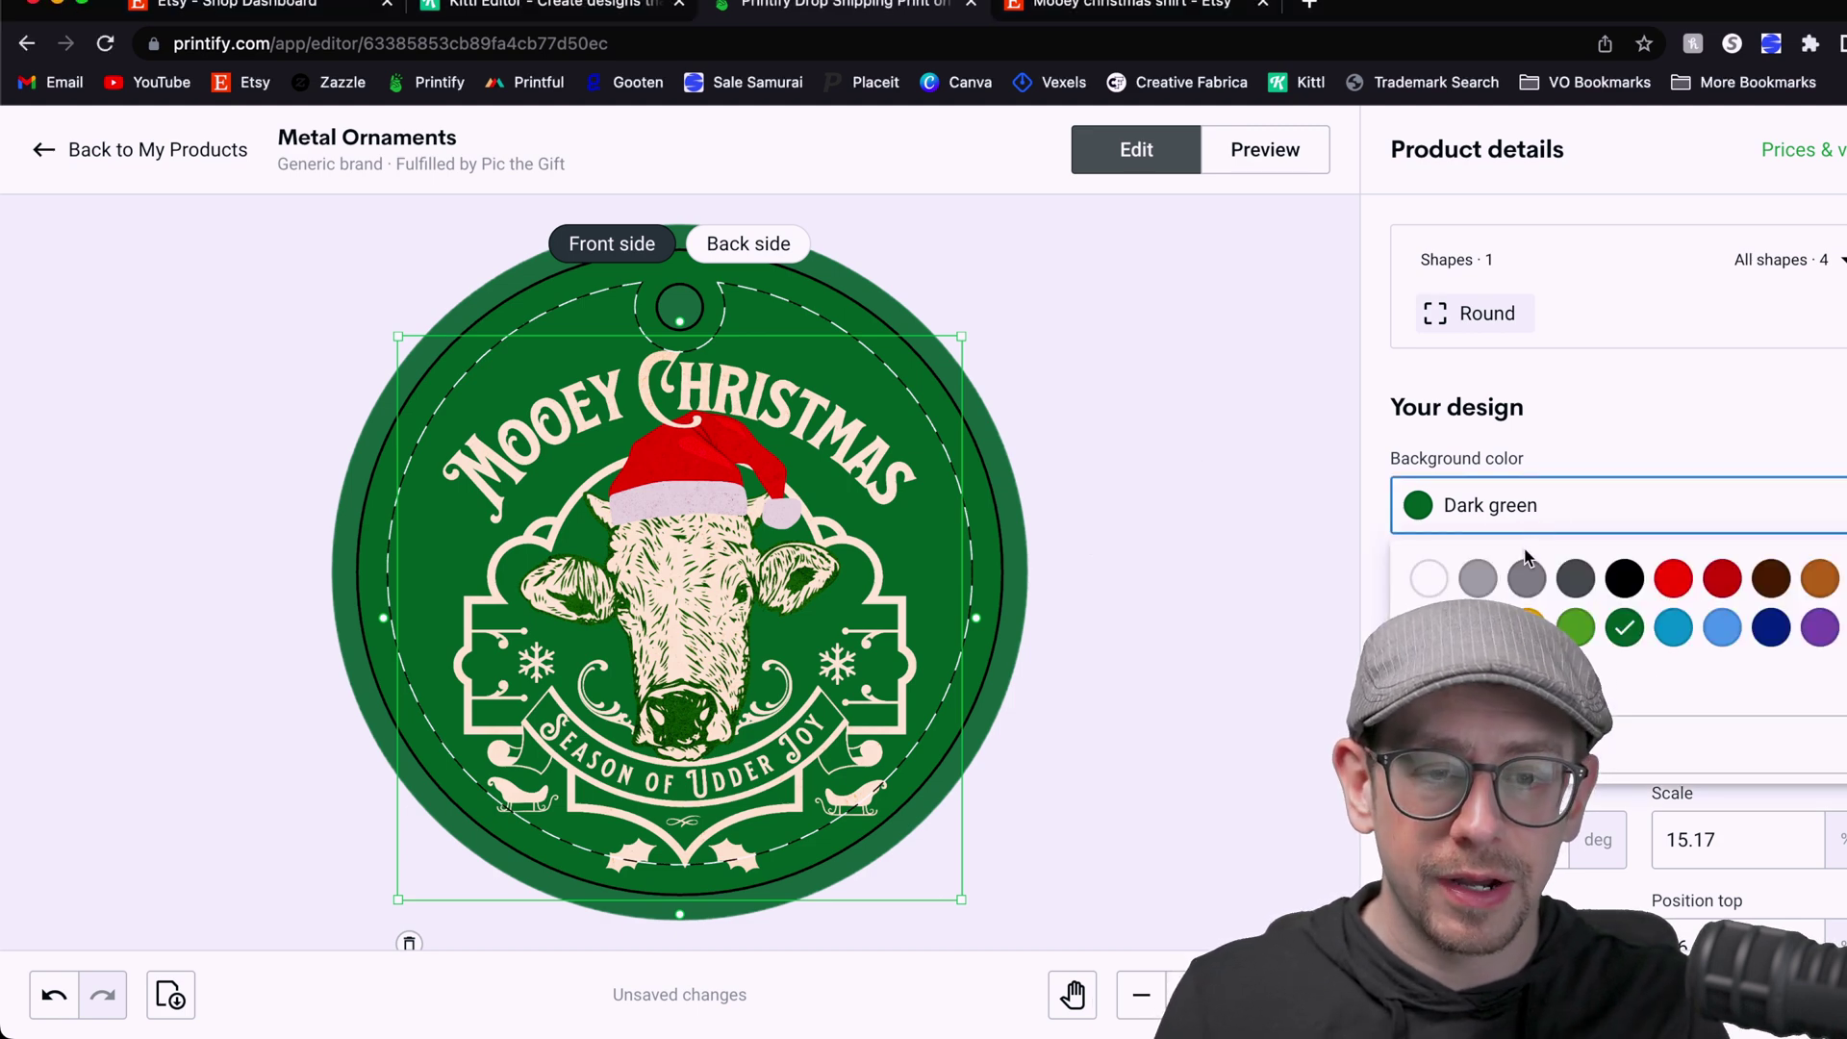
pyautogui.click(1147, 567)
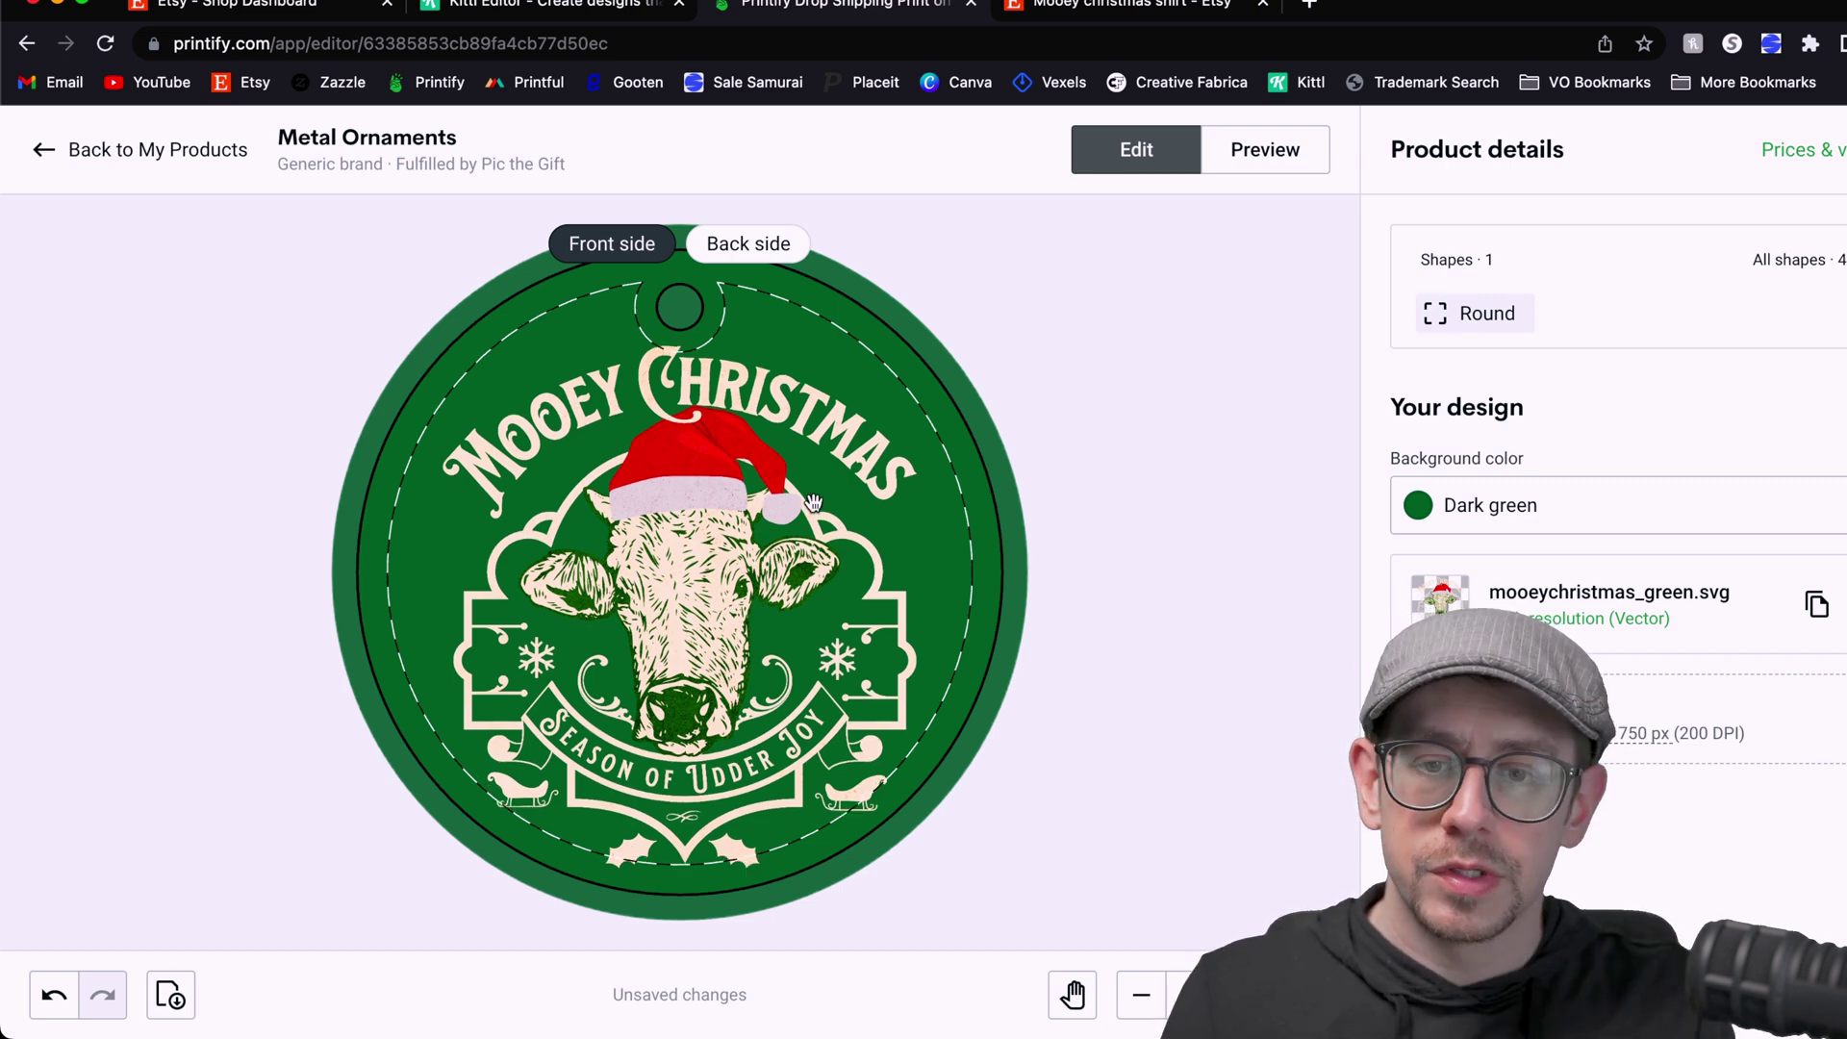
pyautogui.click(760, 524)
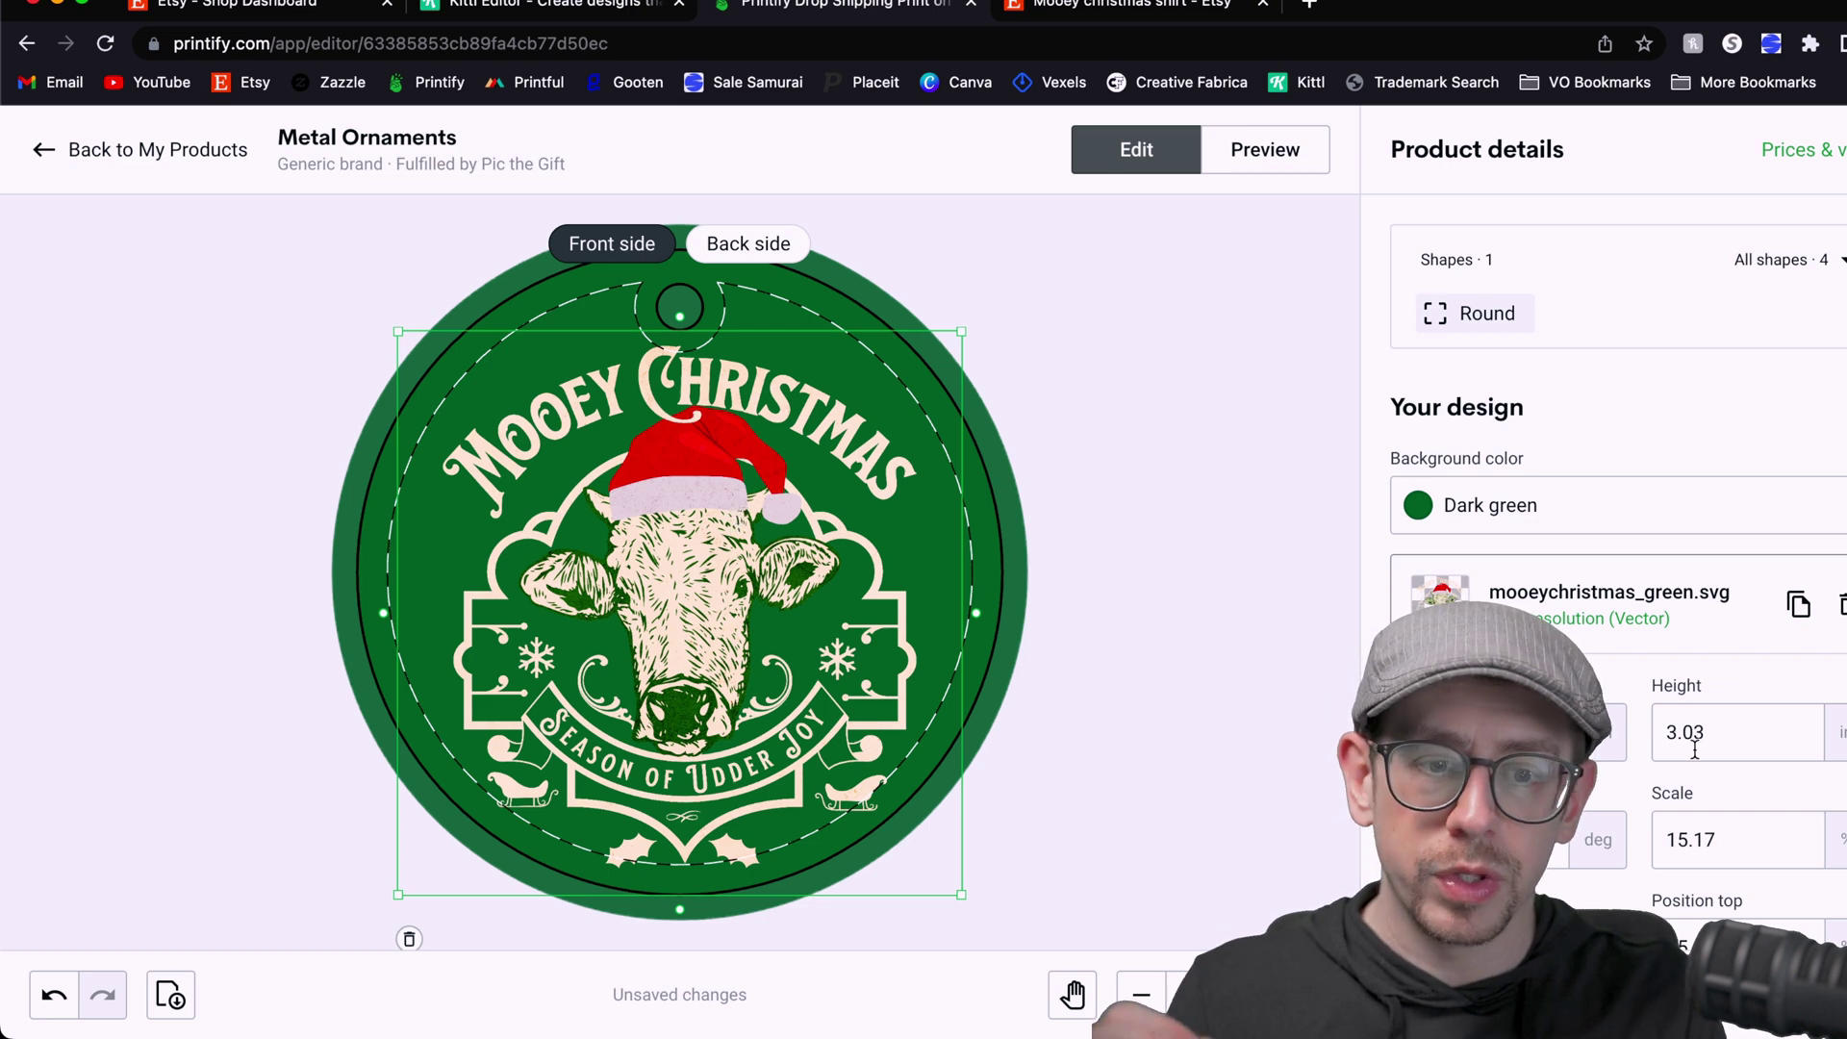
pyautogui.scroll(-4, 1691, 737)
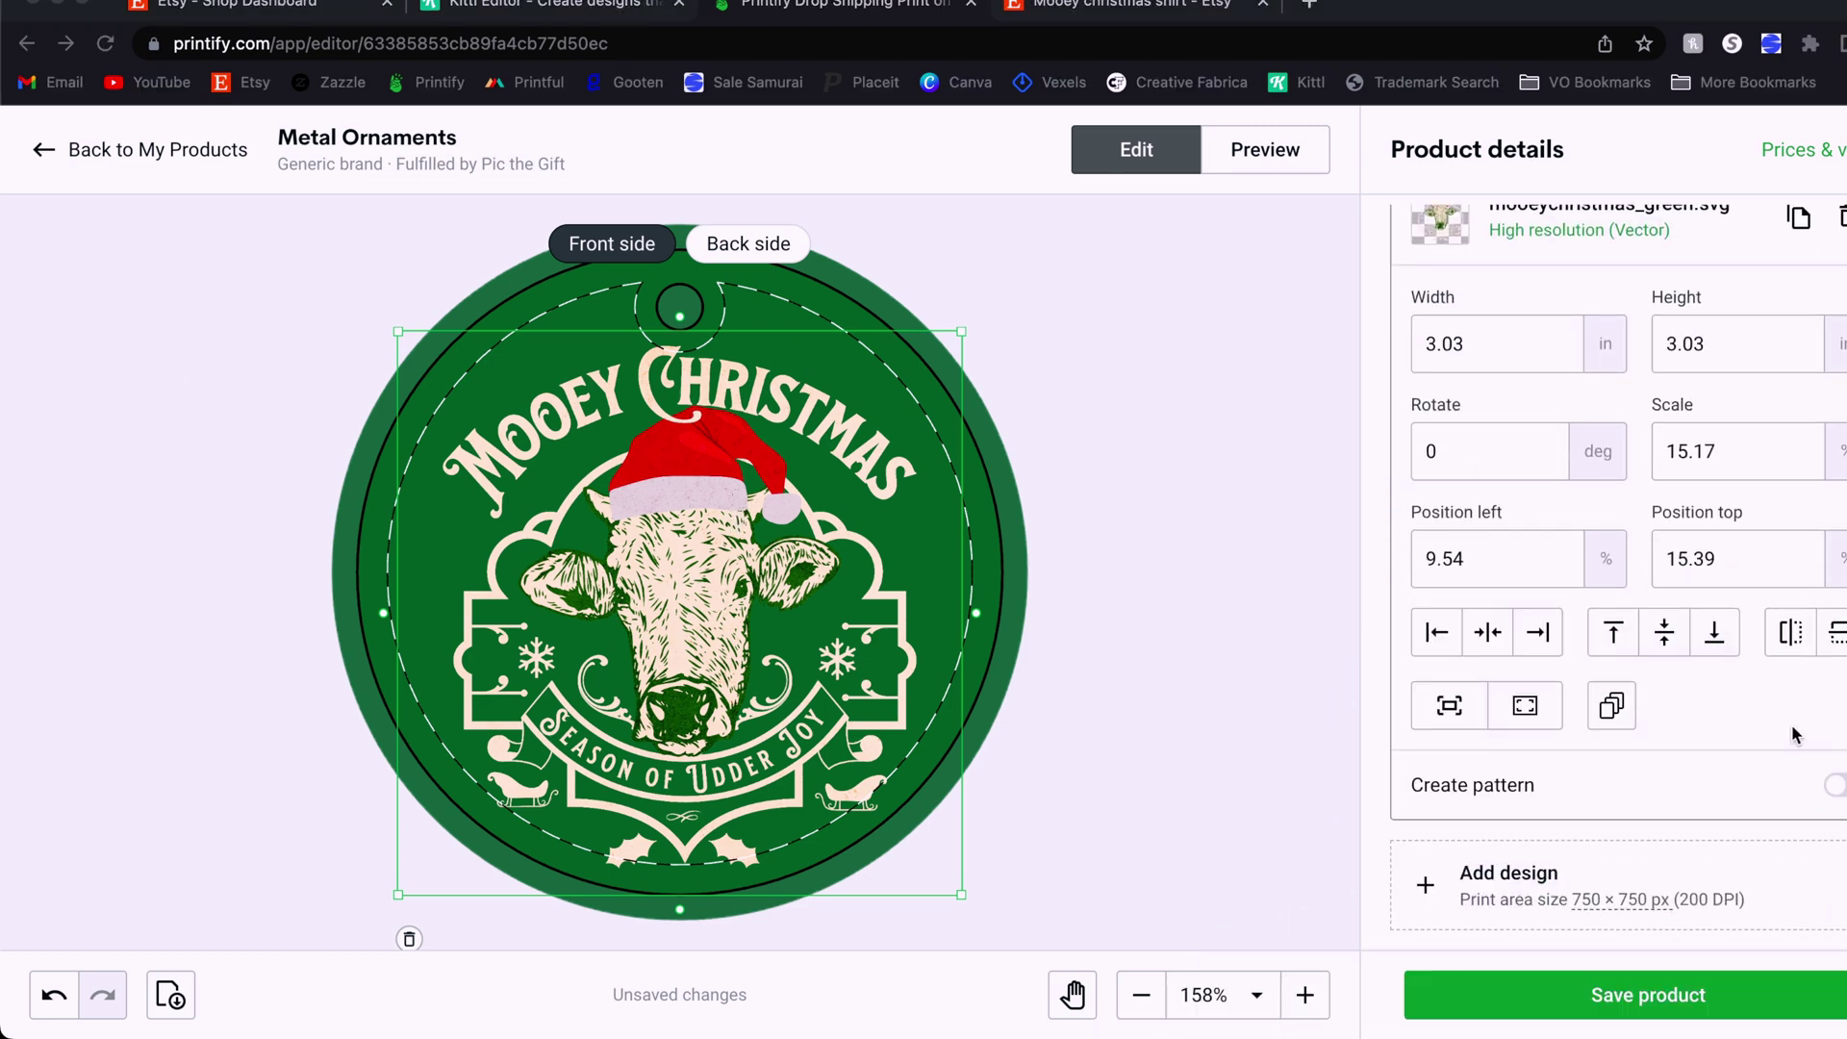
pyautogui.click(1656, 707)
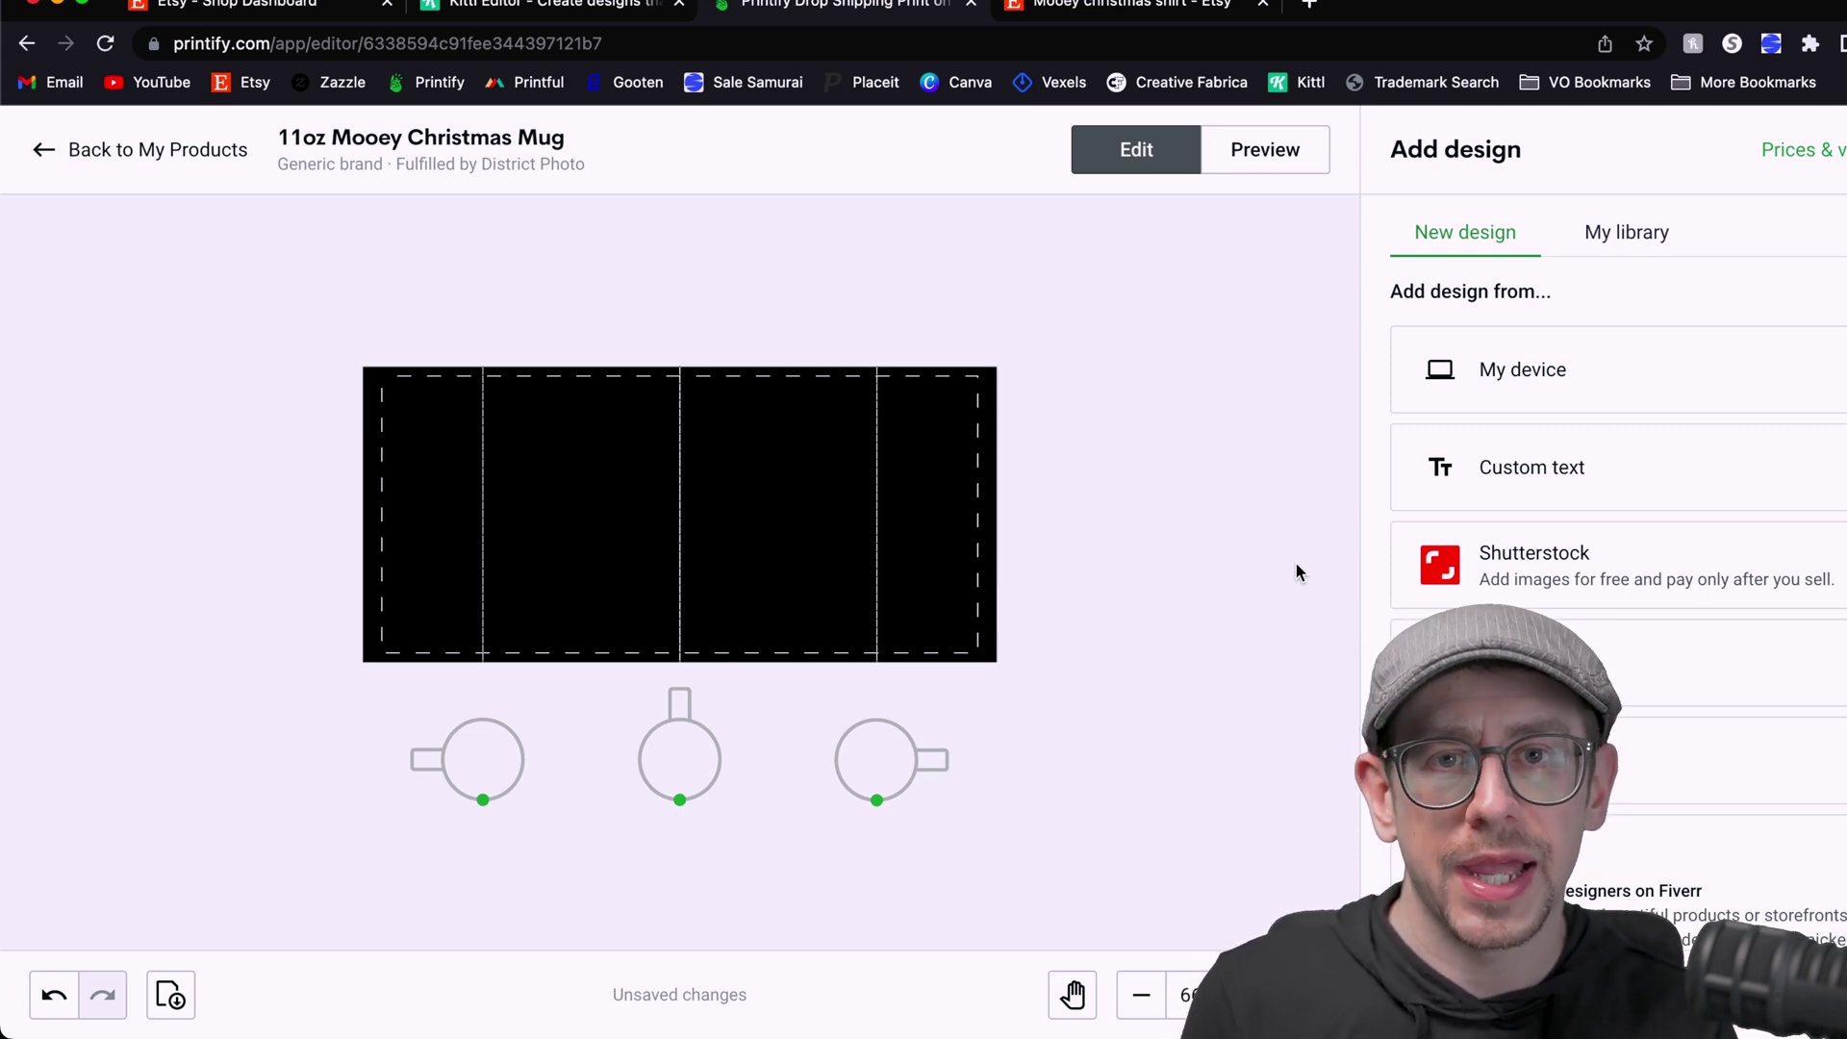
# - Add Merry Christmas stamp.svg from My library onto the black mug's left panel and preview the mockups
pyautogui.click(1626, 232)
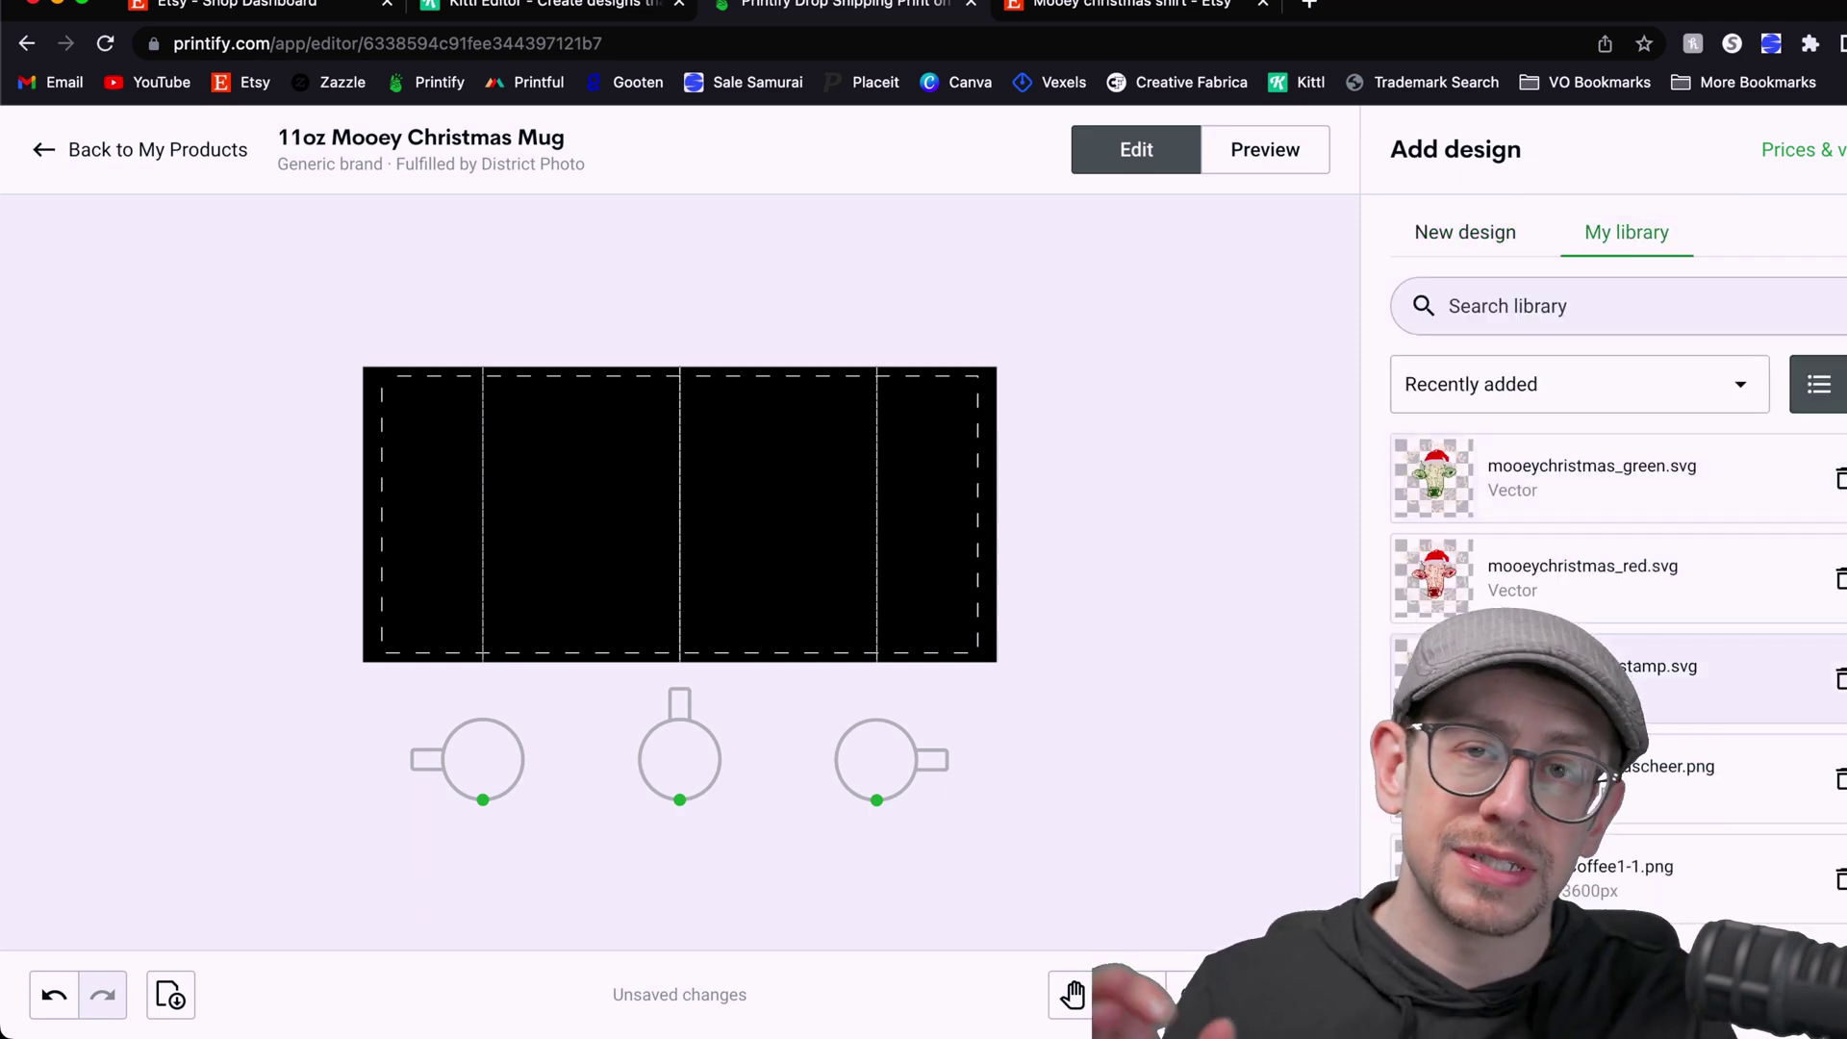
pyautogui.click(1578, 662)
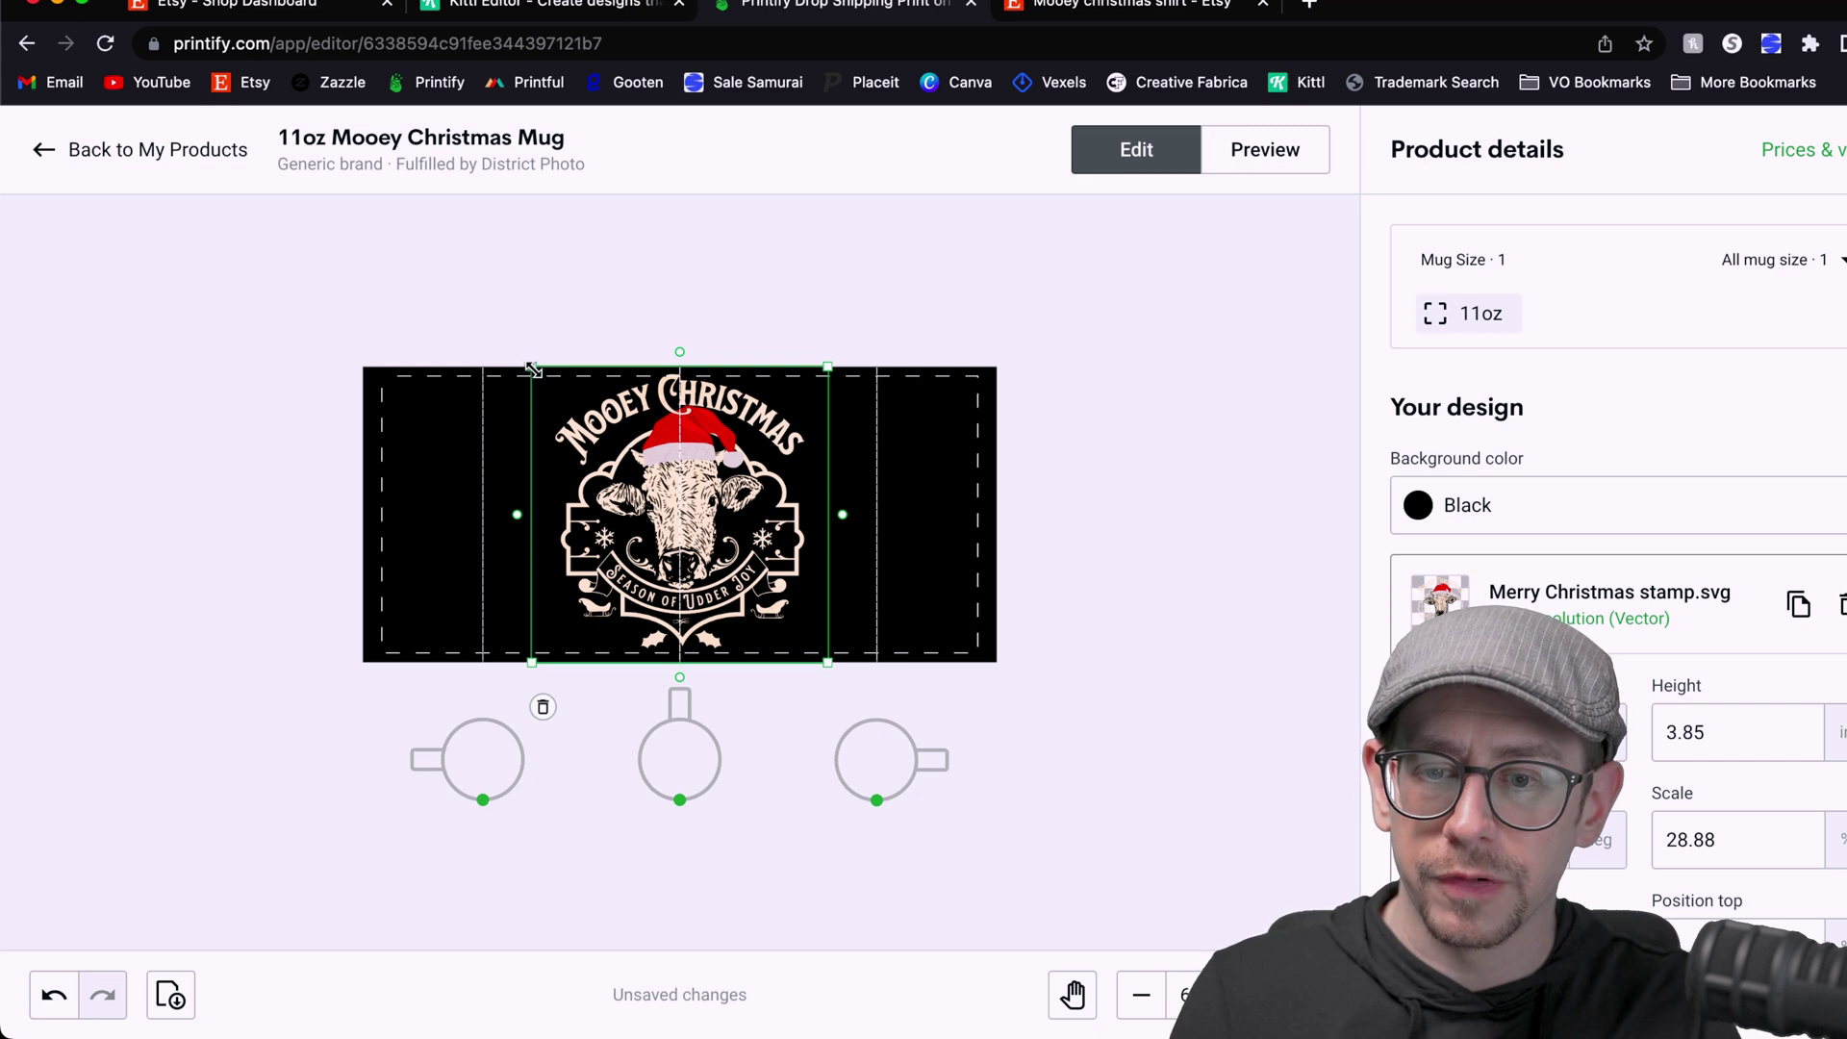
pyautogui.moveTo(532, 366); pyautogui.dragTo(542, 375)
pyautogui.moveTo(774, 608); pyautogui.dragTo(589, 604)
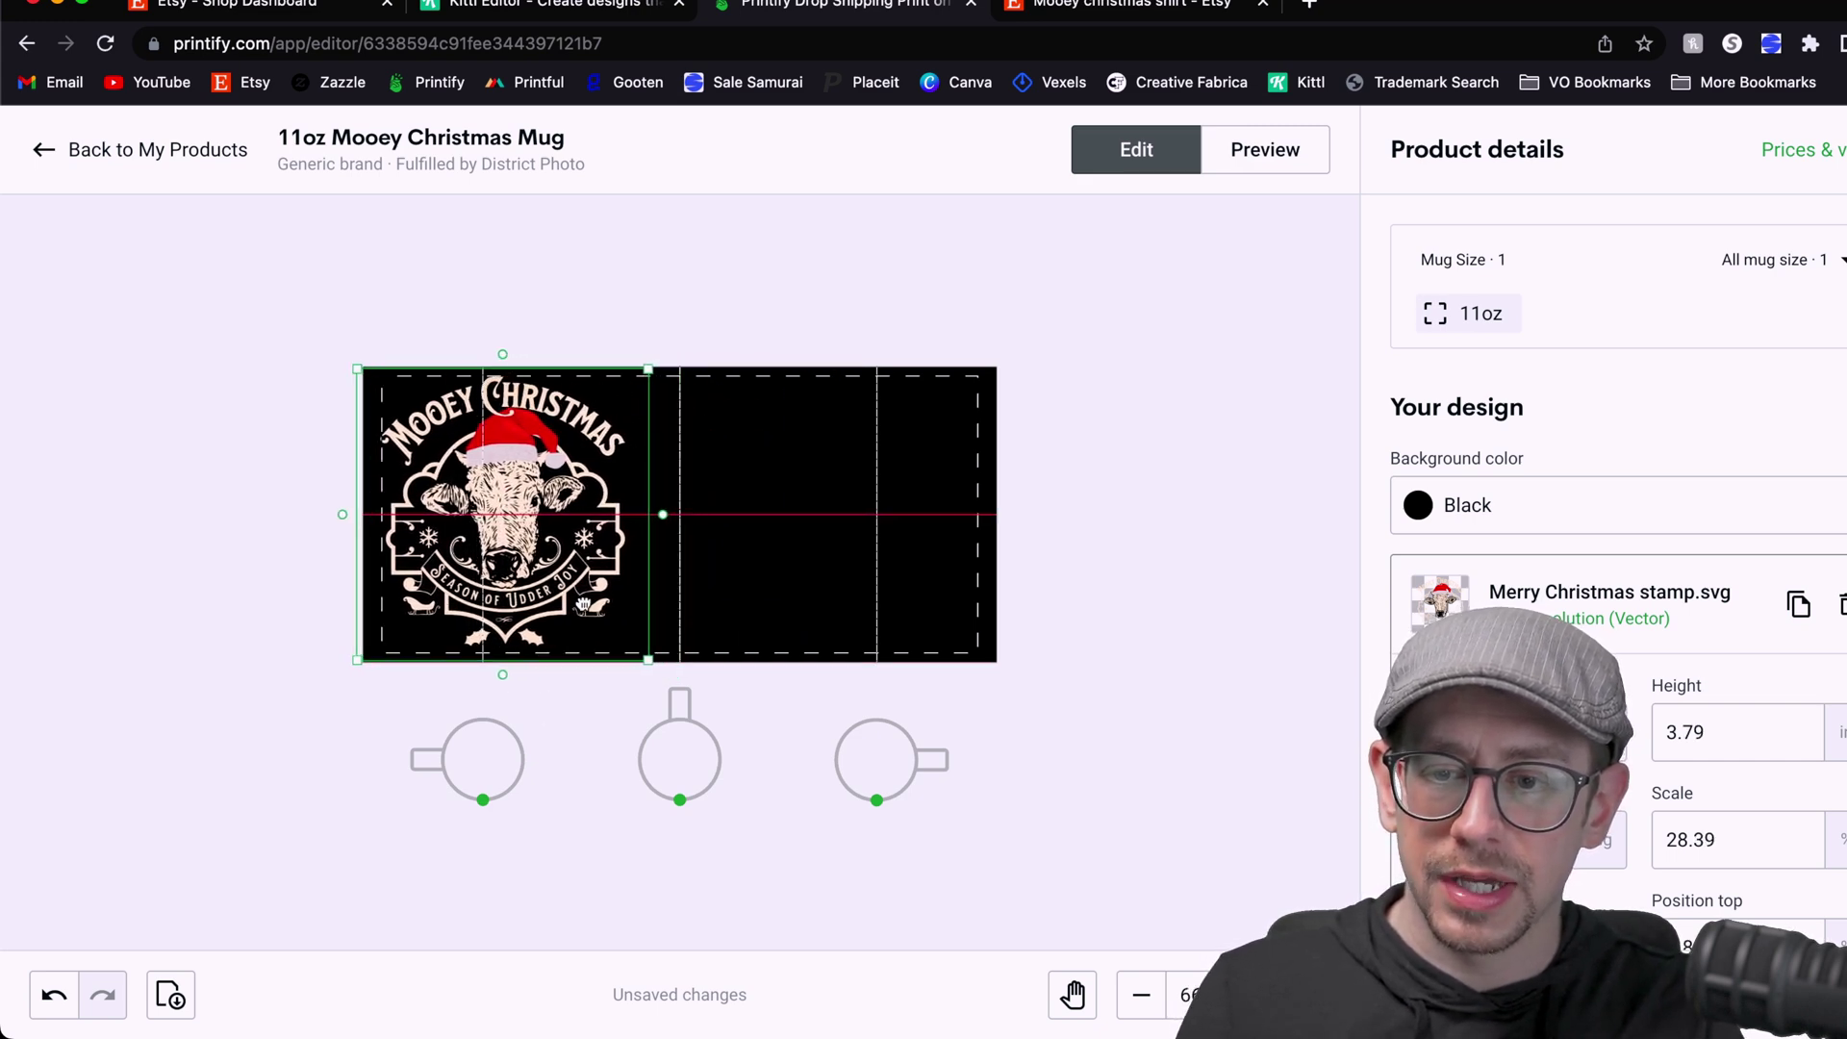
pyautogui.scroll(3, 377, 385)
pyautogui.moveTo(379, 384); pyautogui.dragTo(366, 387)
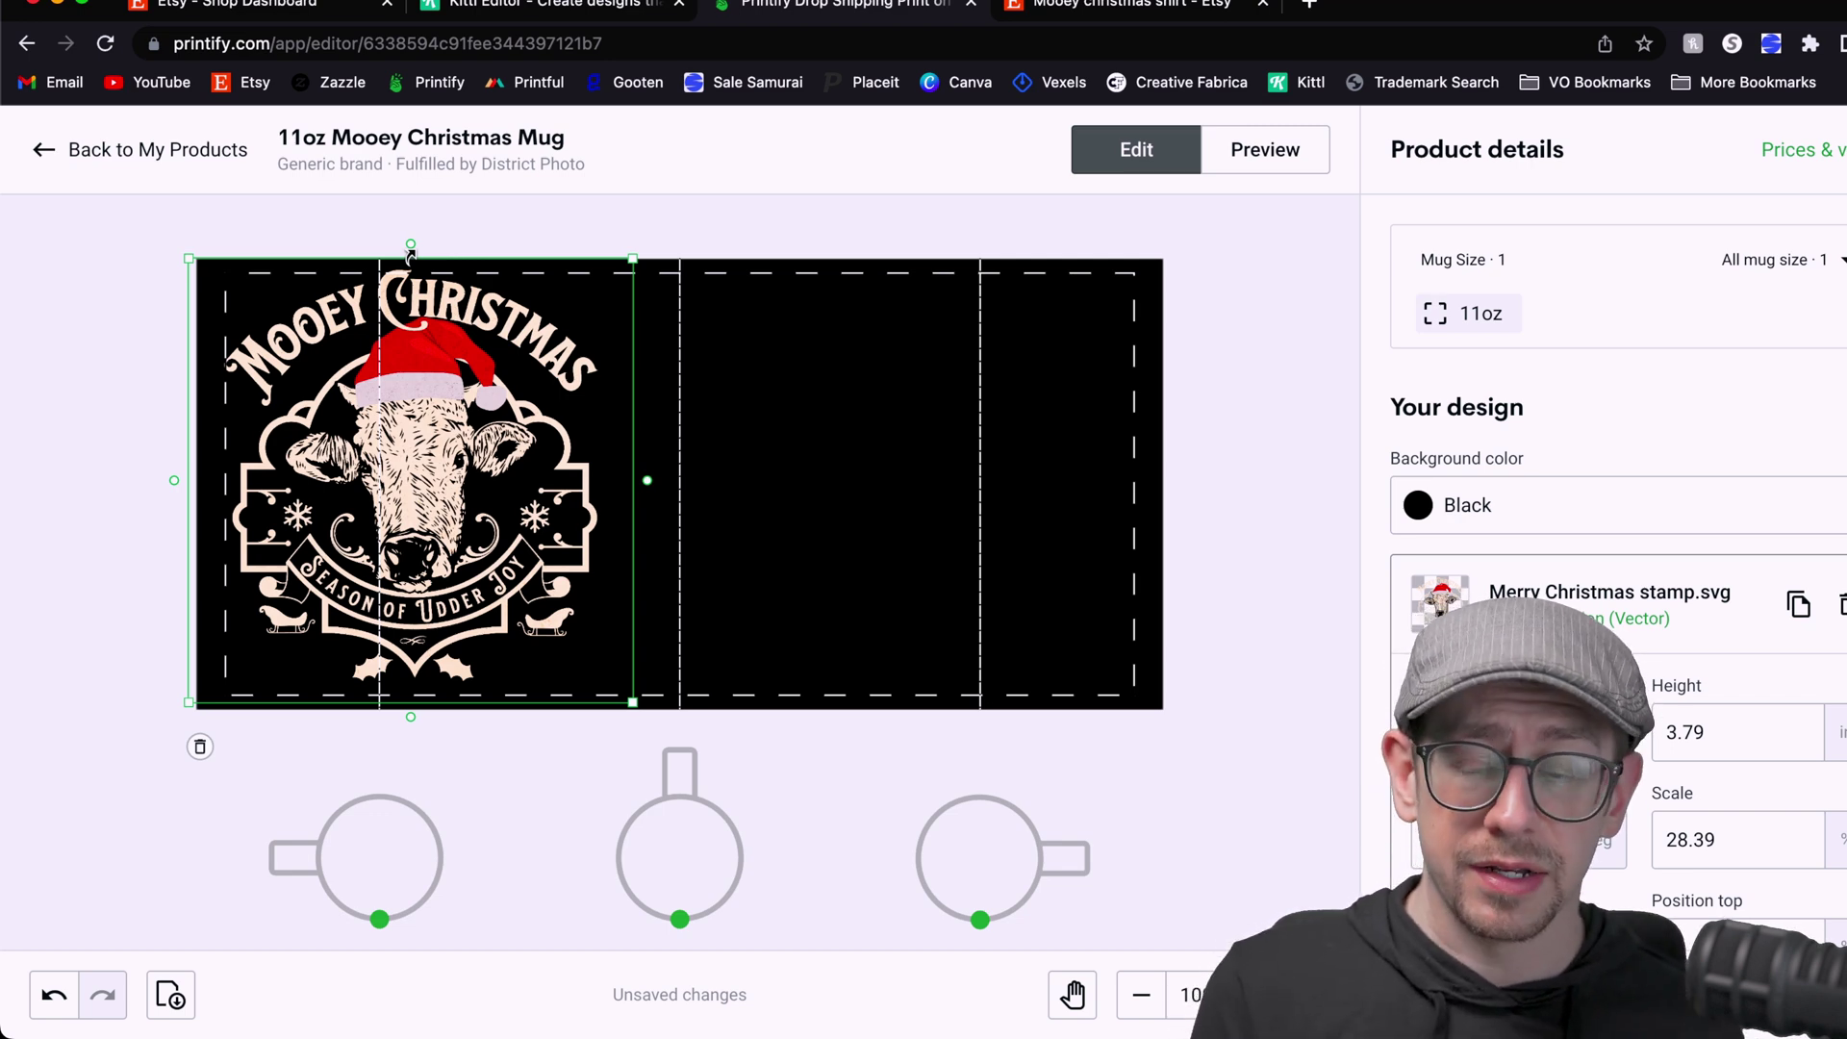
pyautogui.click(1228, 149)
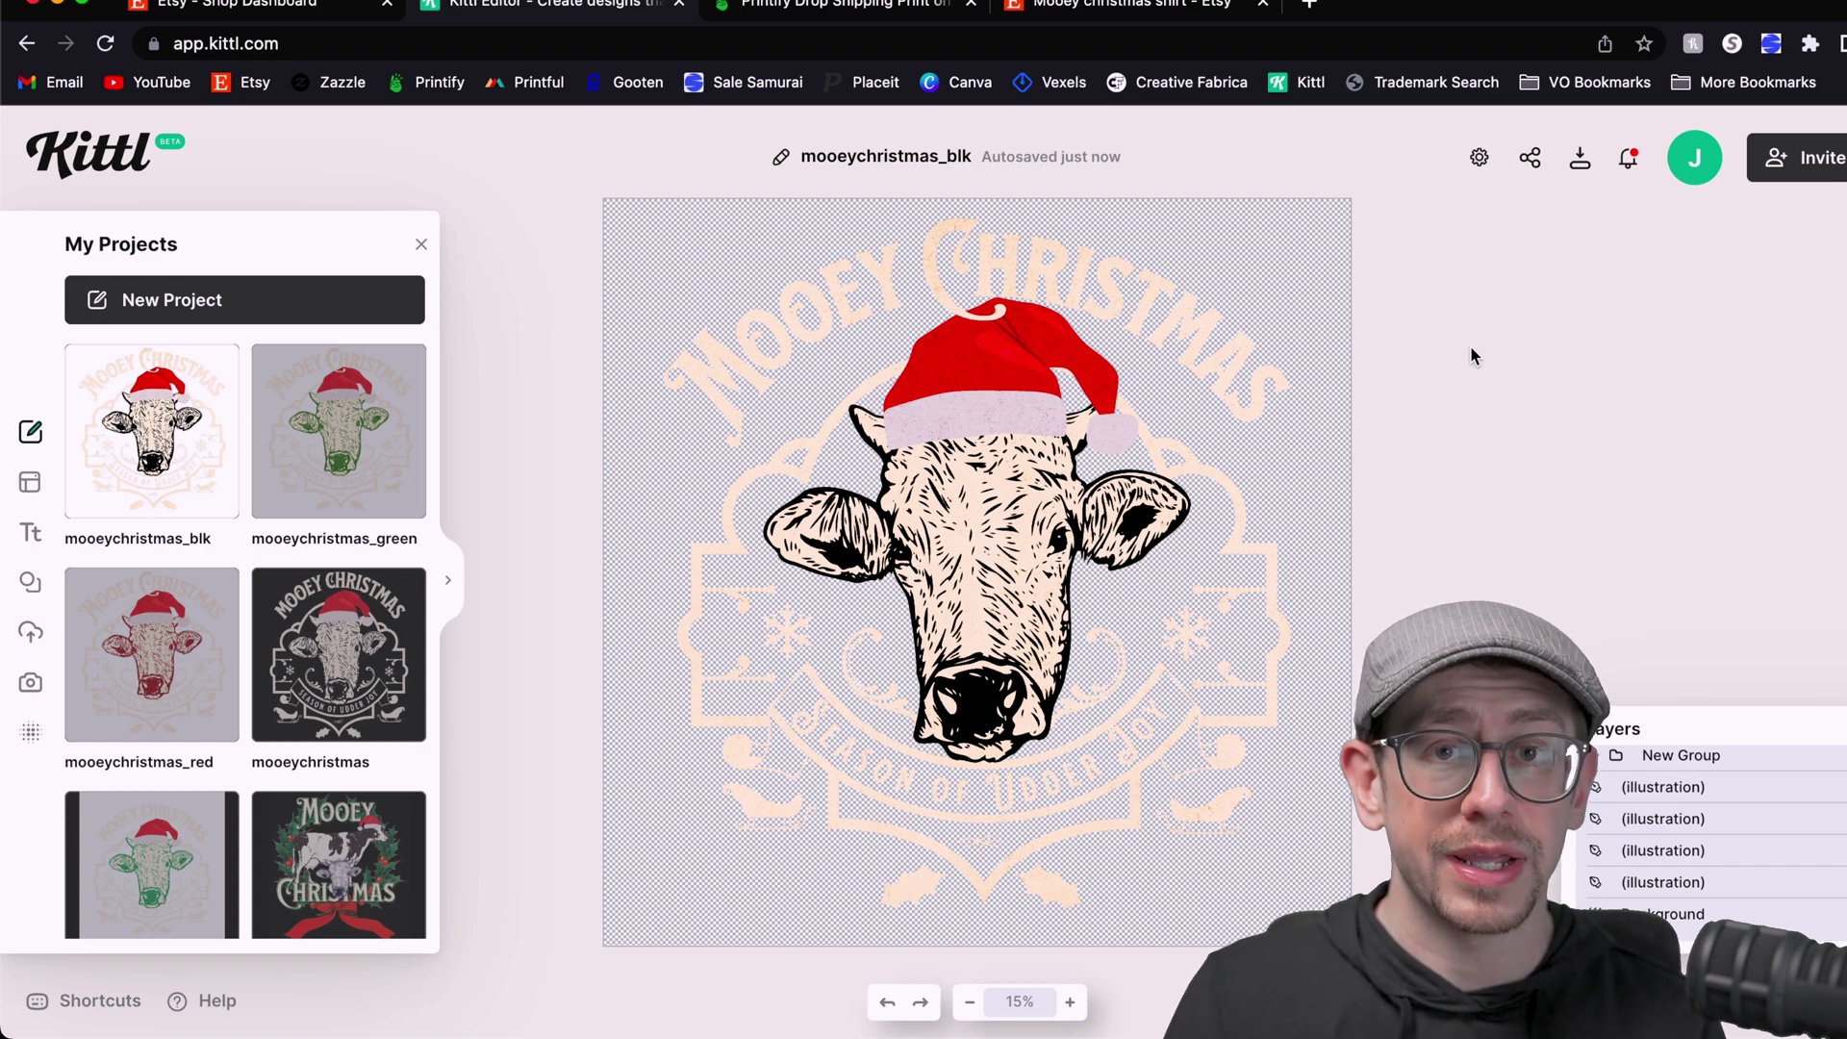
# - Ungroup the mooeychristmas_blk design's layers in Kittl
pyautogui.press('super+z')
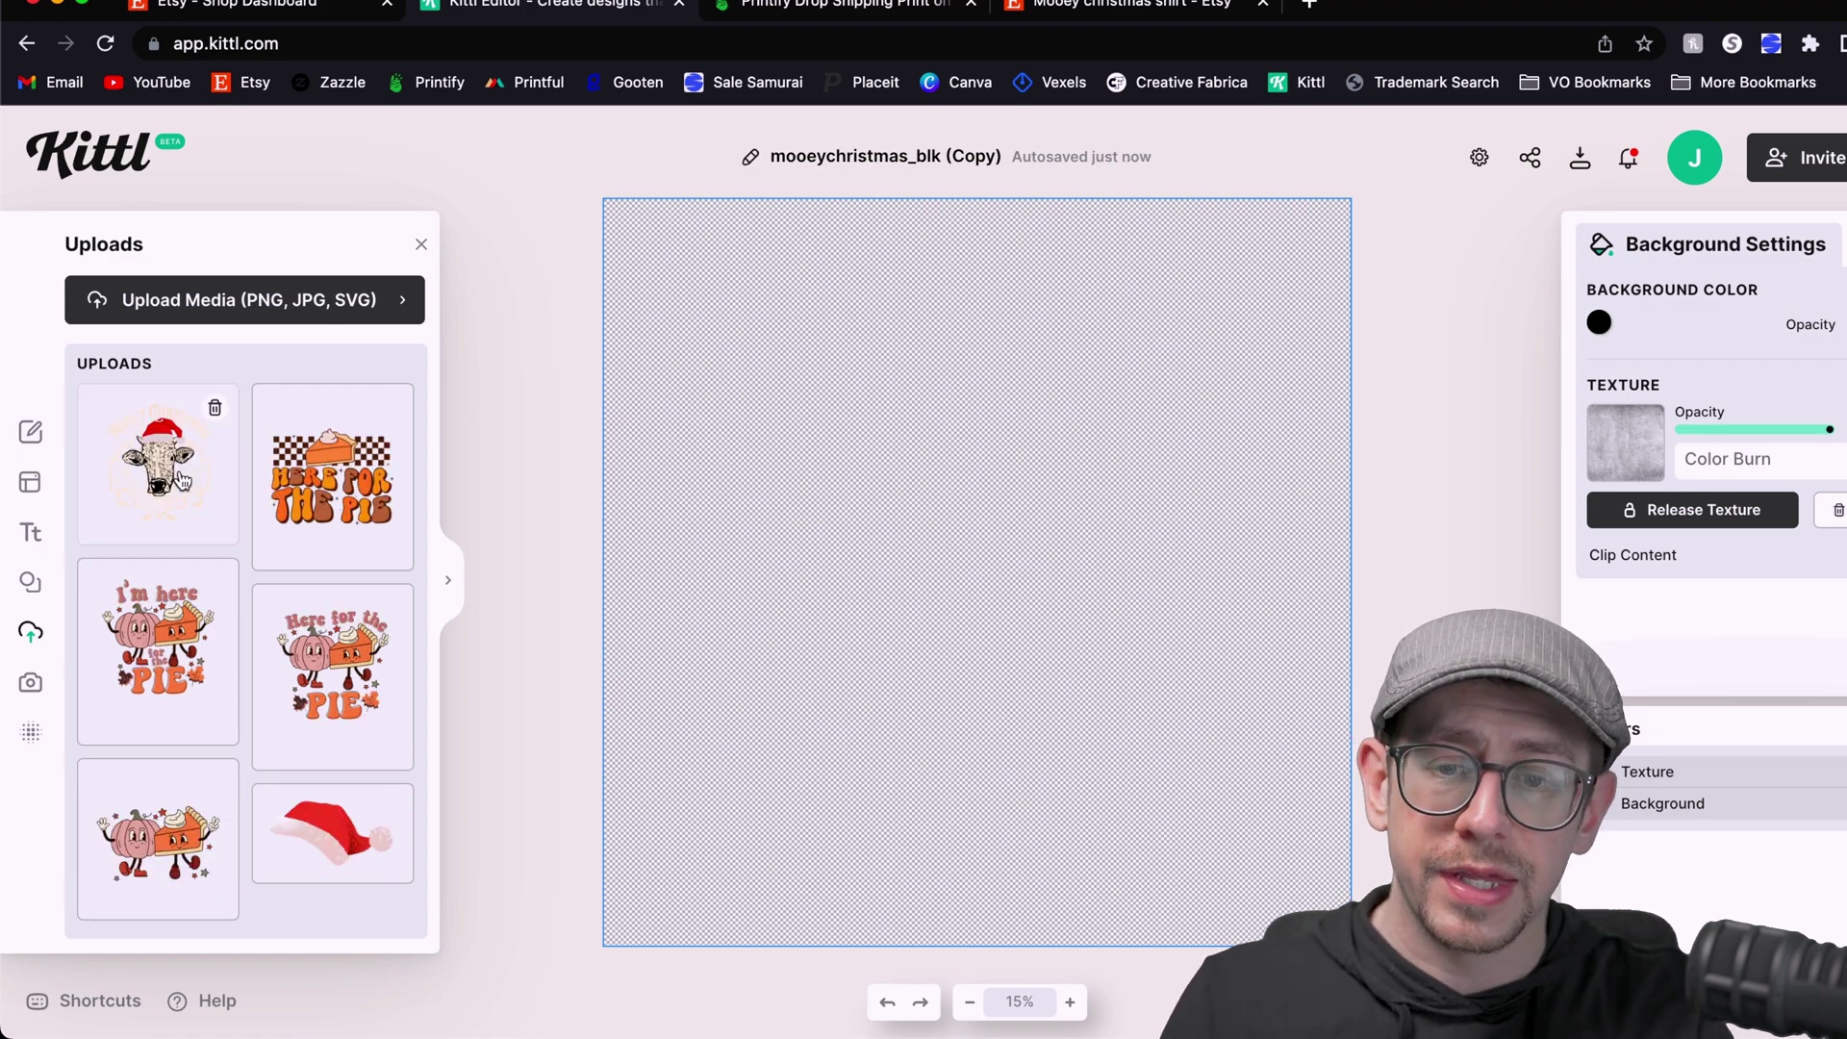
# - Place the Santa-hat cow upload, then resize and reposition it to fill the copy's canvas
pyautogui.click(183, 481)
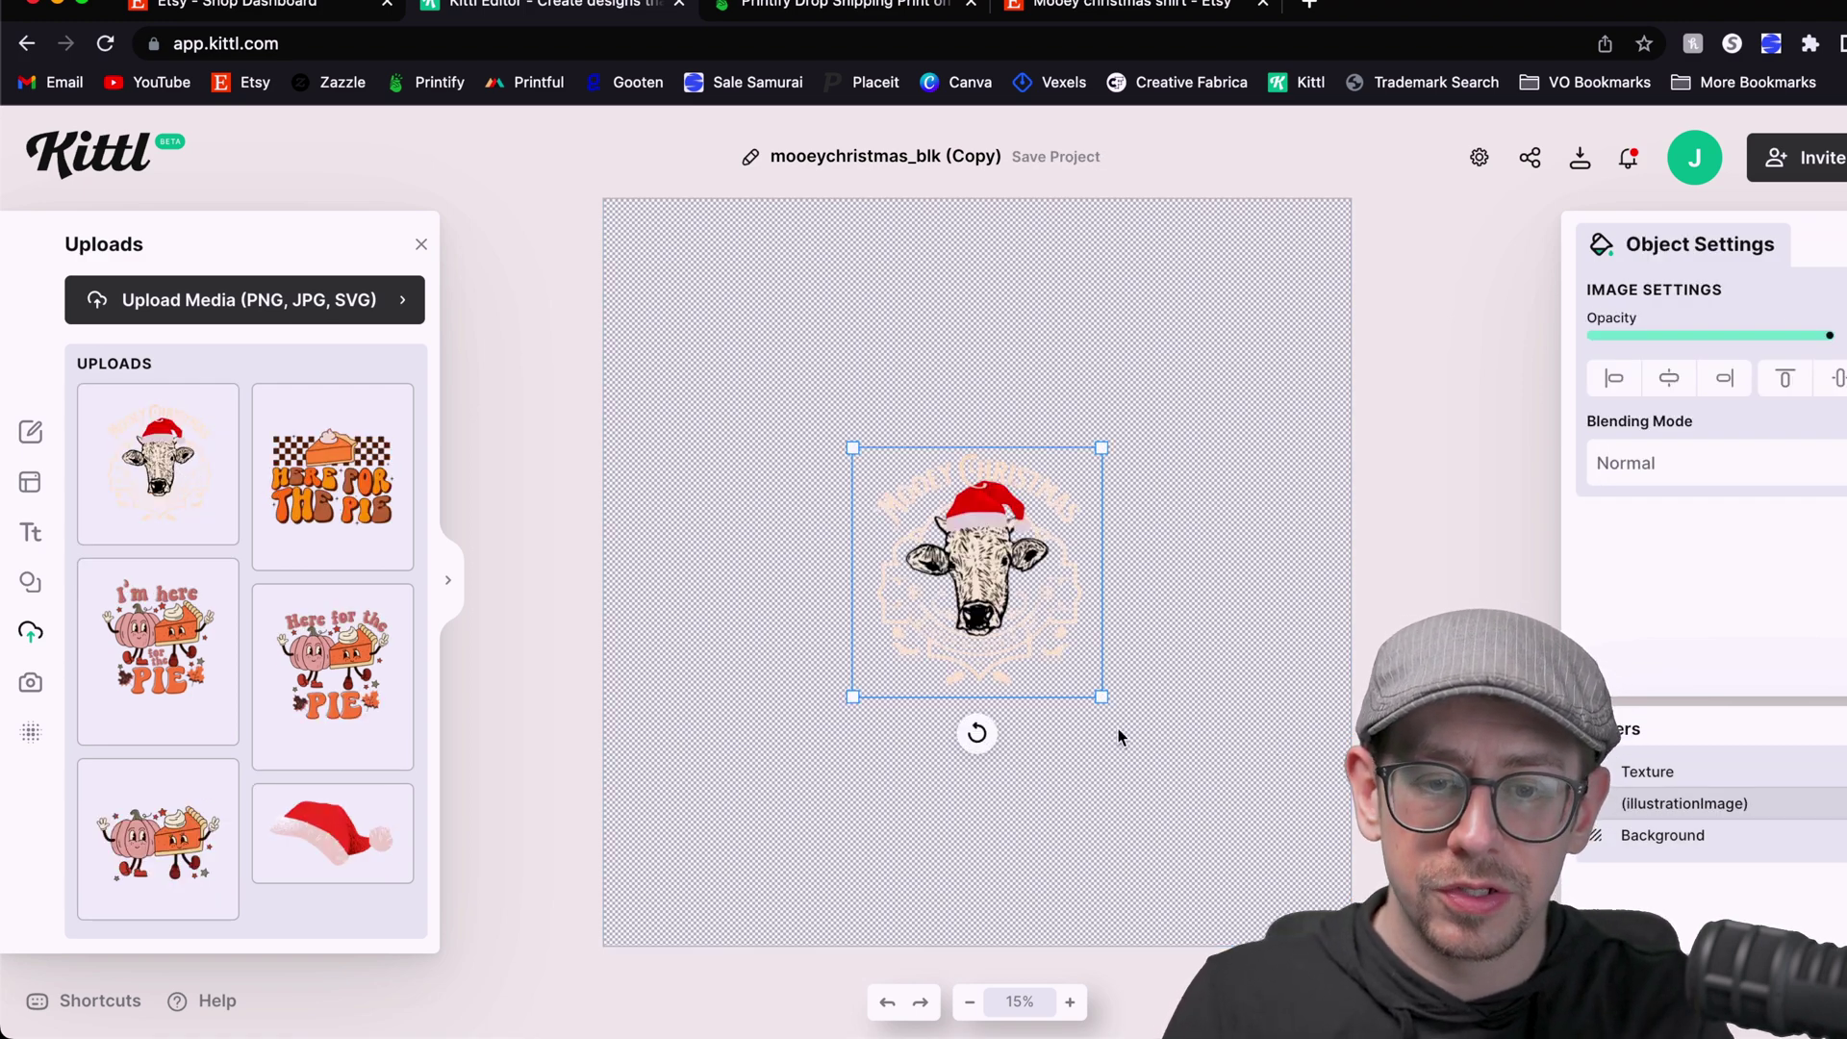
pyautogui.moveTo(1105, 700); pyautogui.dragTo(1339, 933)
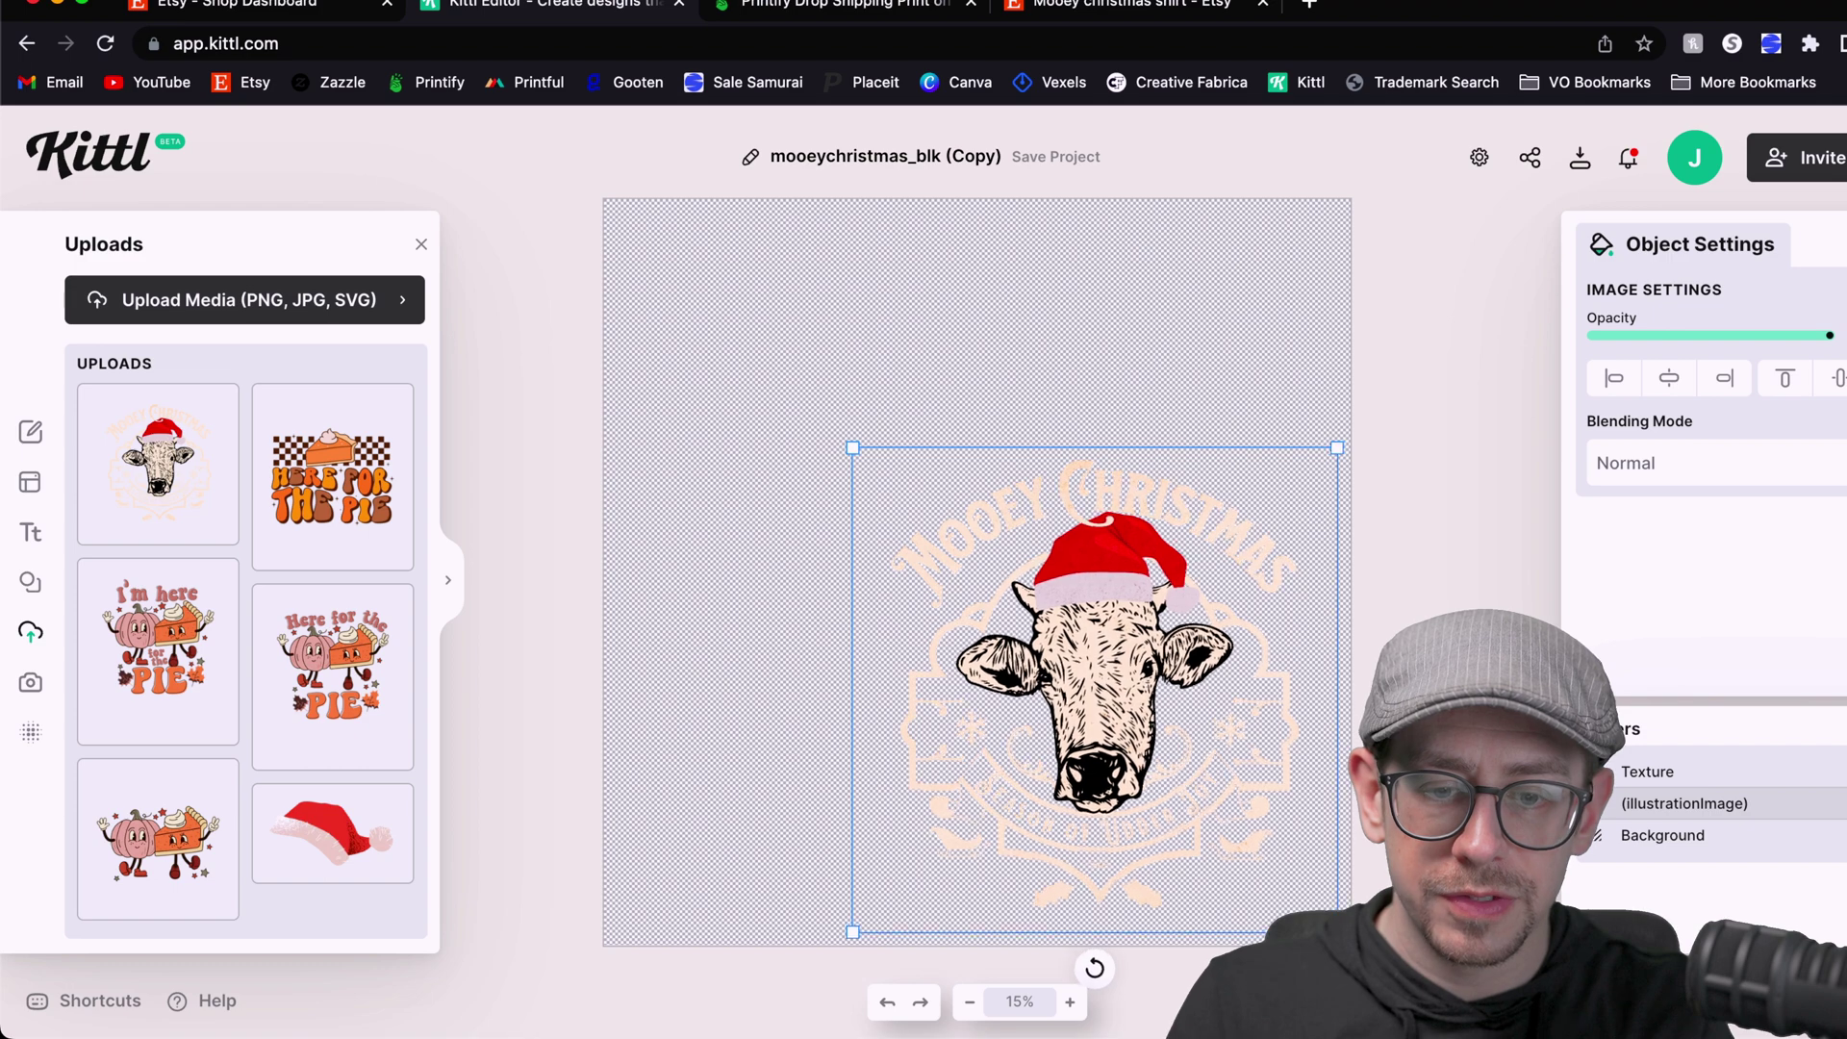
pyautogui.moveTo(853, 448); pyautogui.dragTo(580, 220)
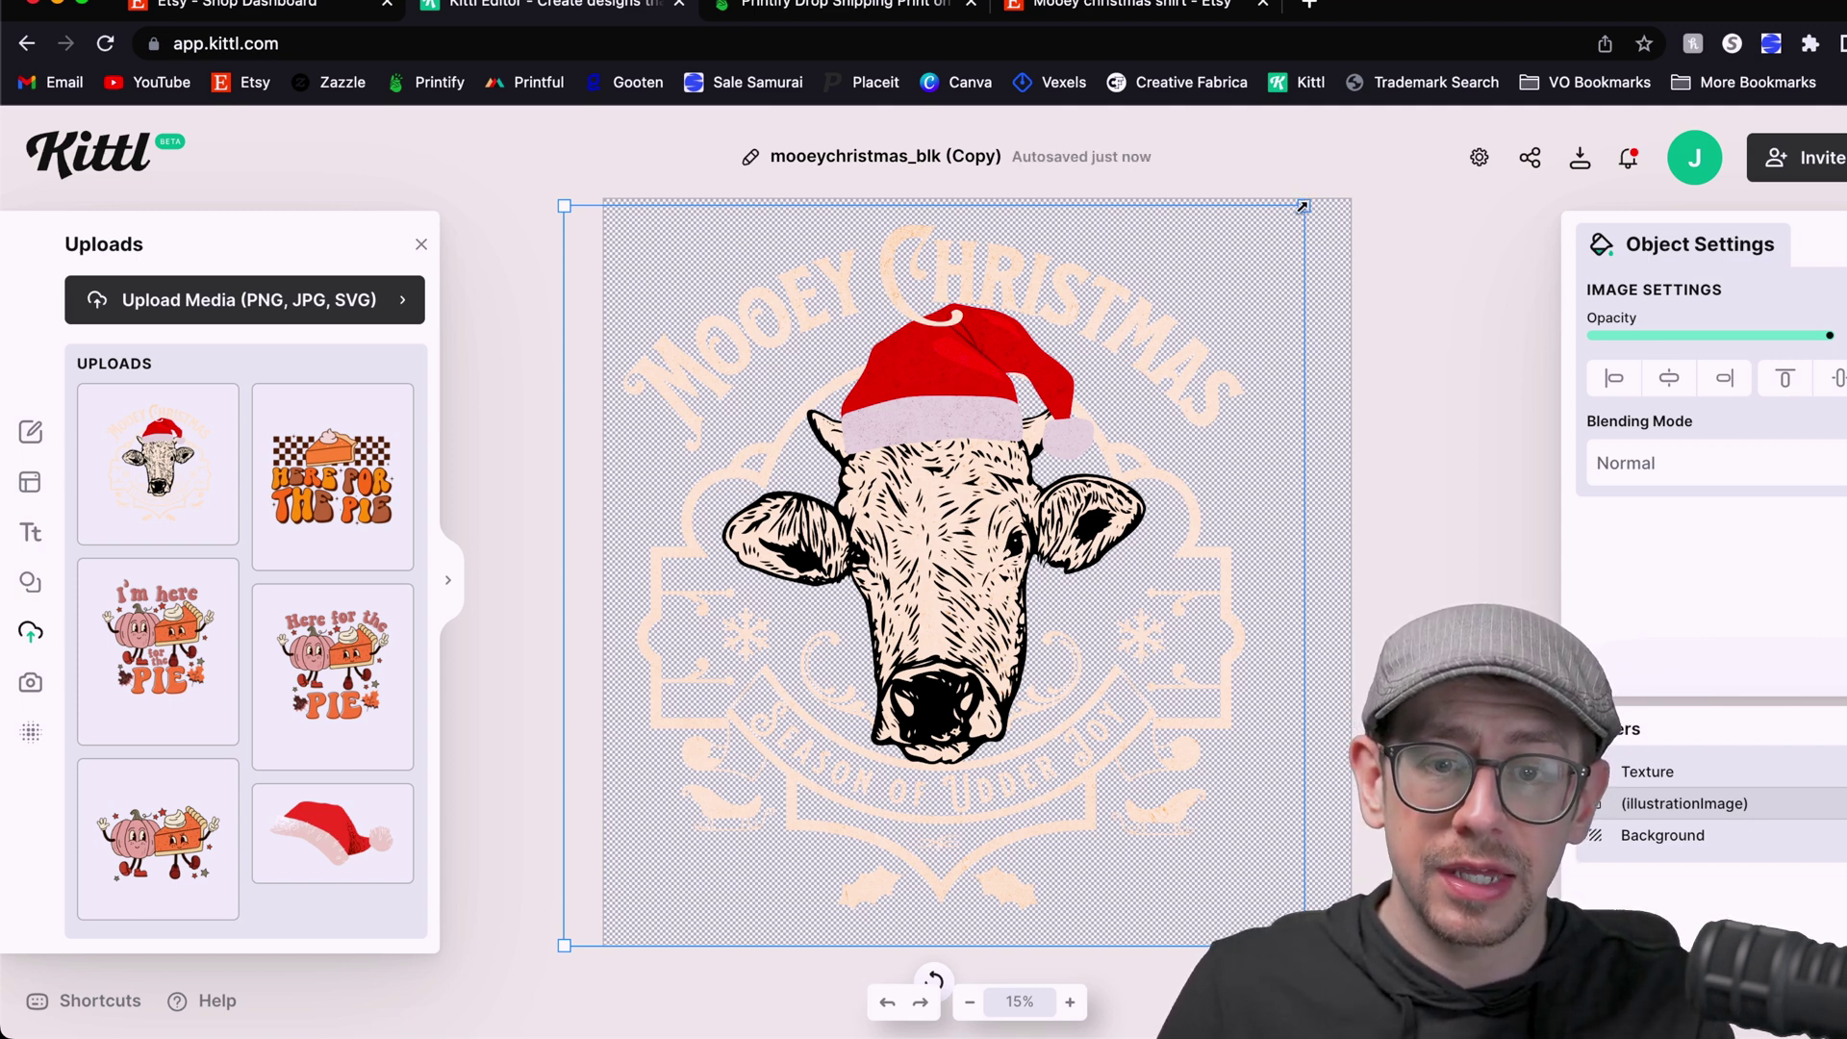
pyautogui.moveTo(1301, 206); pyautogui.dragTo(1237, 204)
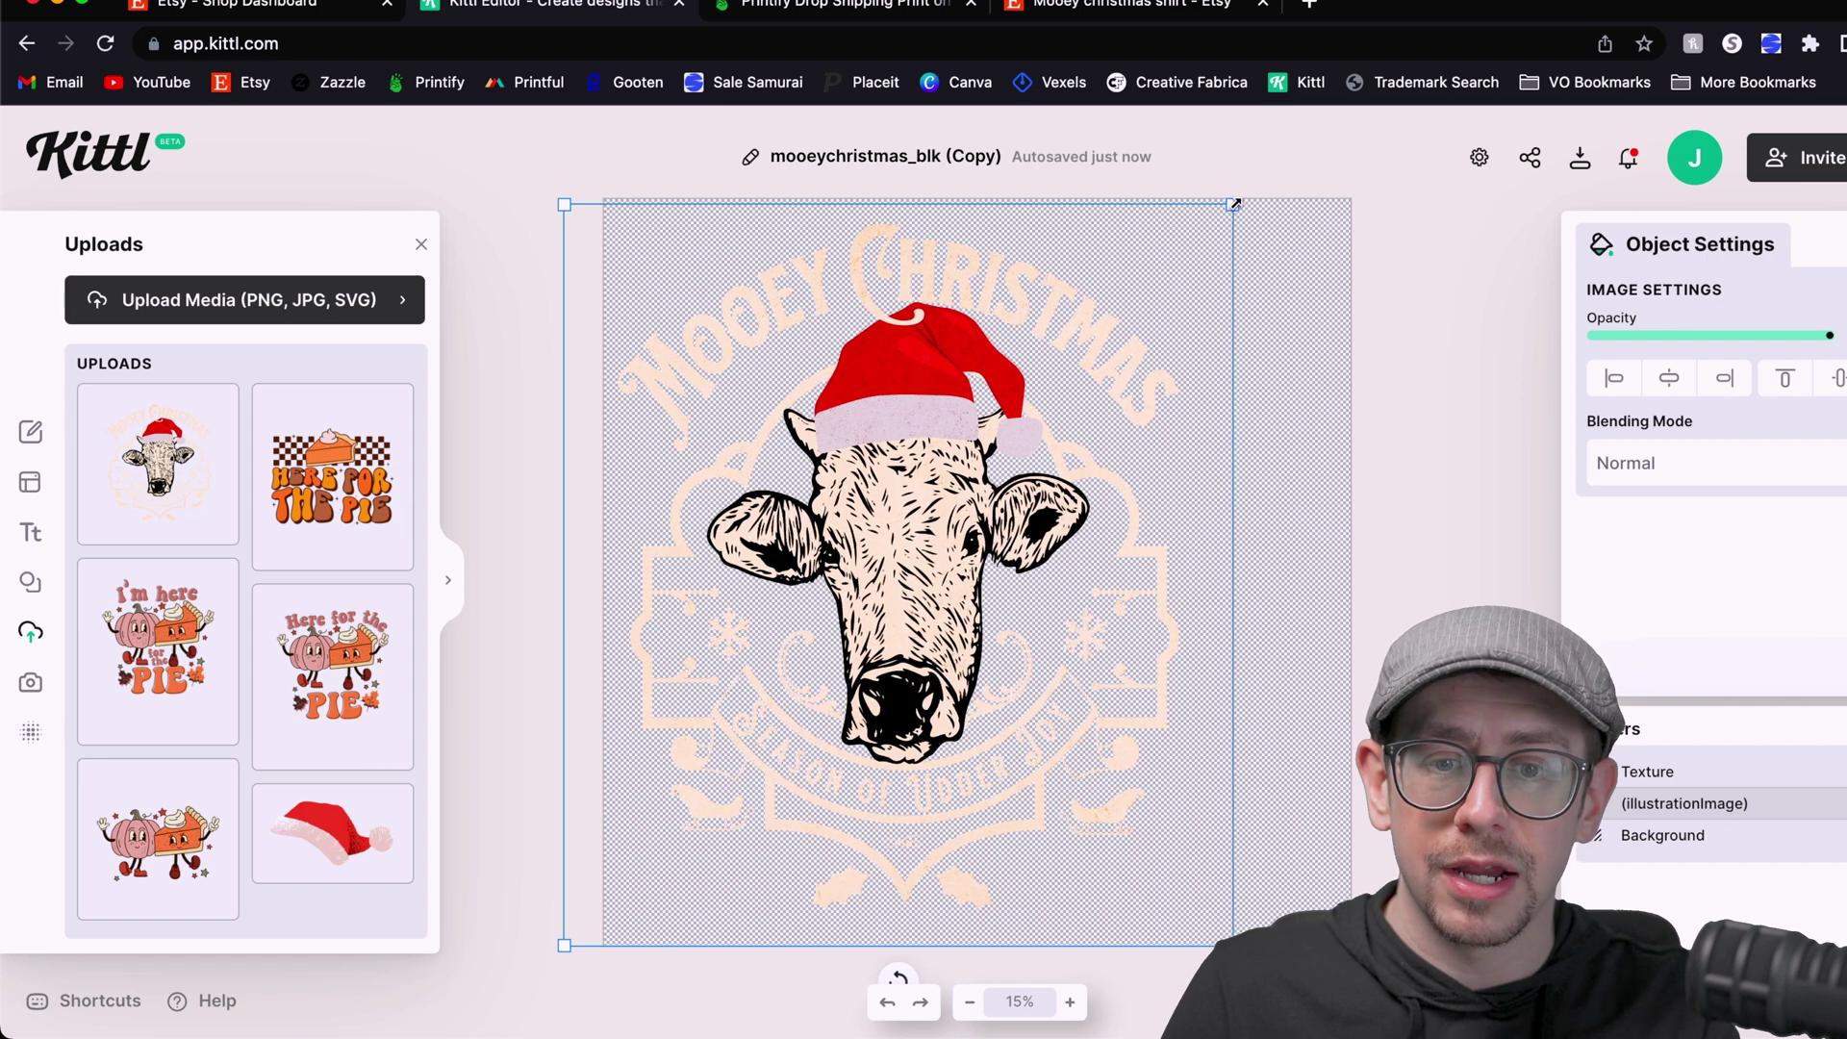
pyautogui.moveTo(932, 441); pyautogui.dragTo(1014, 441)
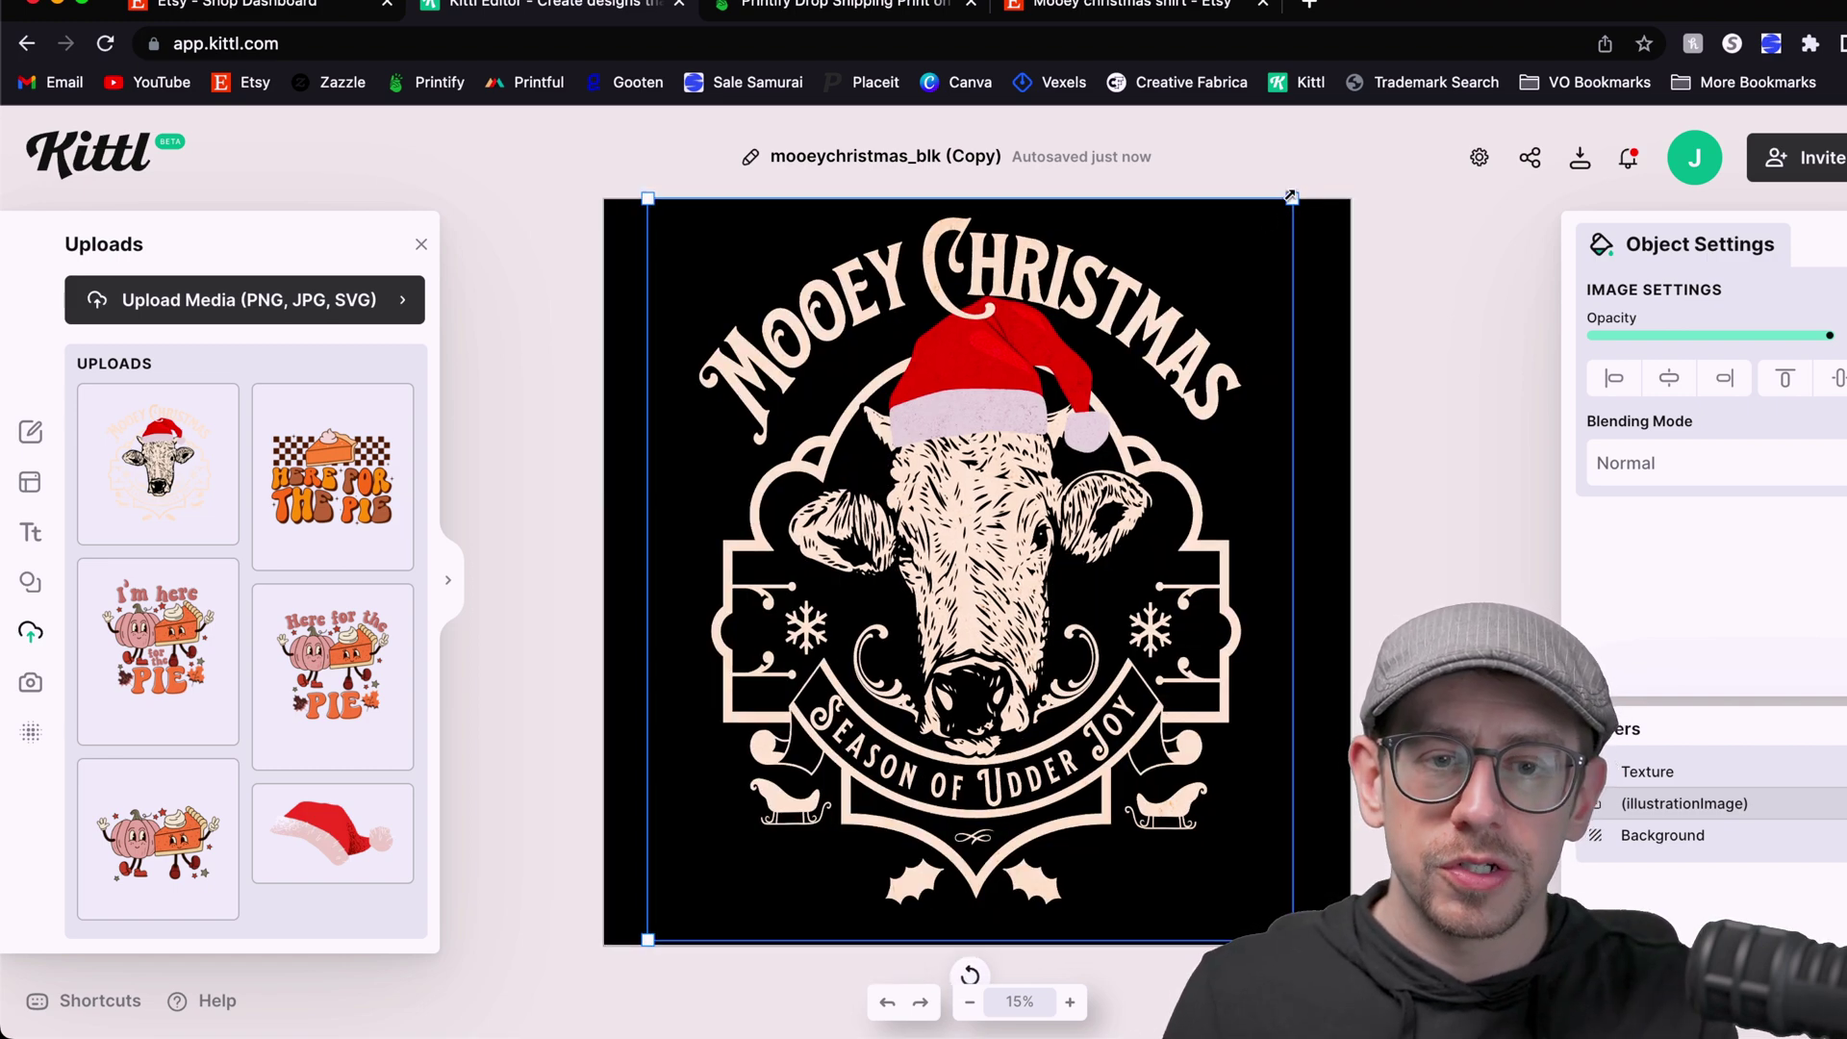
pyautogui.moveTo(1305, 199); pyautogui.dragTo(1310, 183)
pyautogui.moveTo(1214, 319); pyautogui.dragTo(1133, 459)
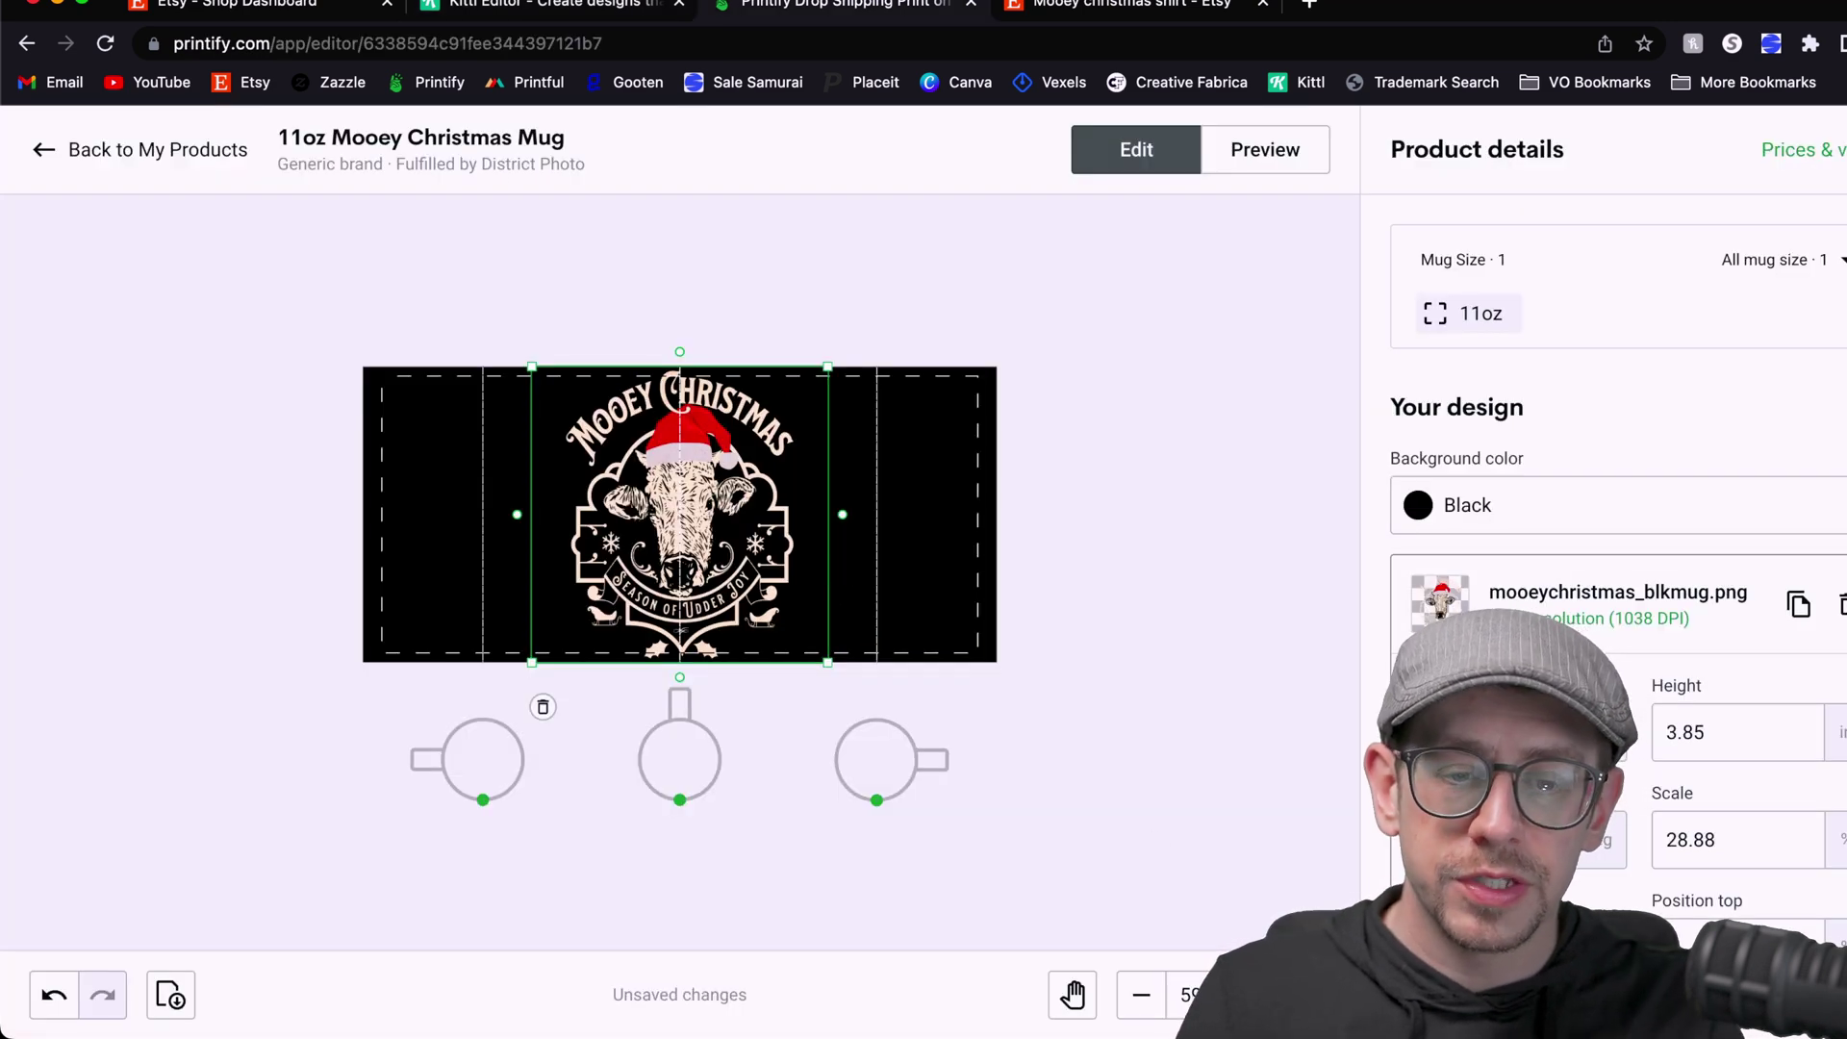
# - Position mooeychristmas_blkmug.png on the black mug's left panel at 3.52 in height, 26.42% scale
pyautogui.scroll(3, 679, 515)
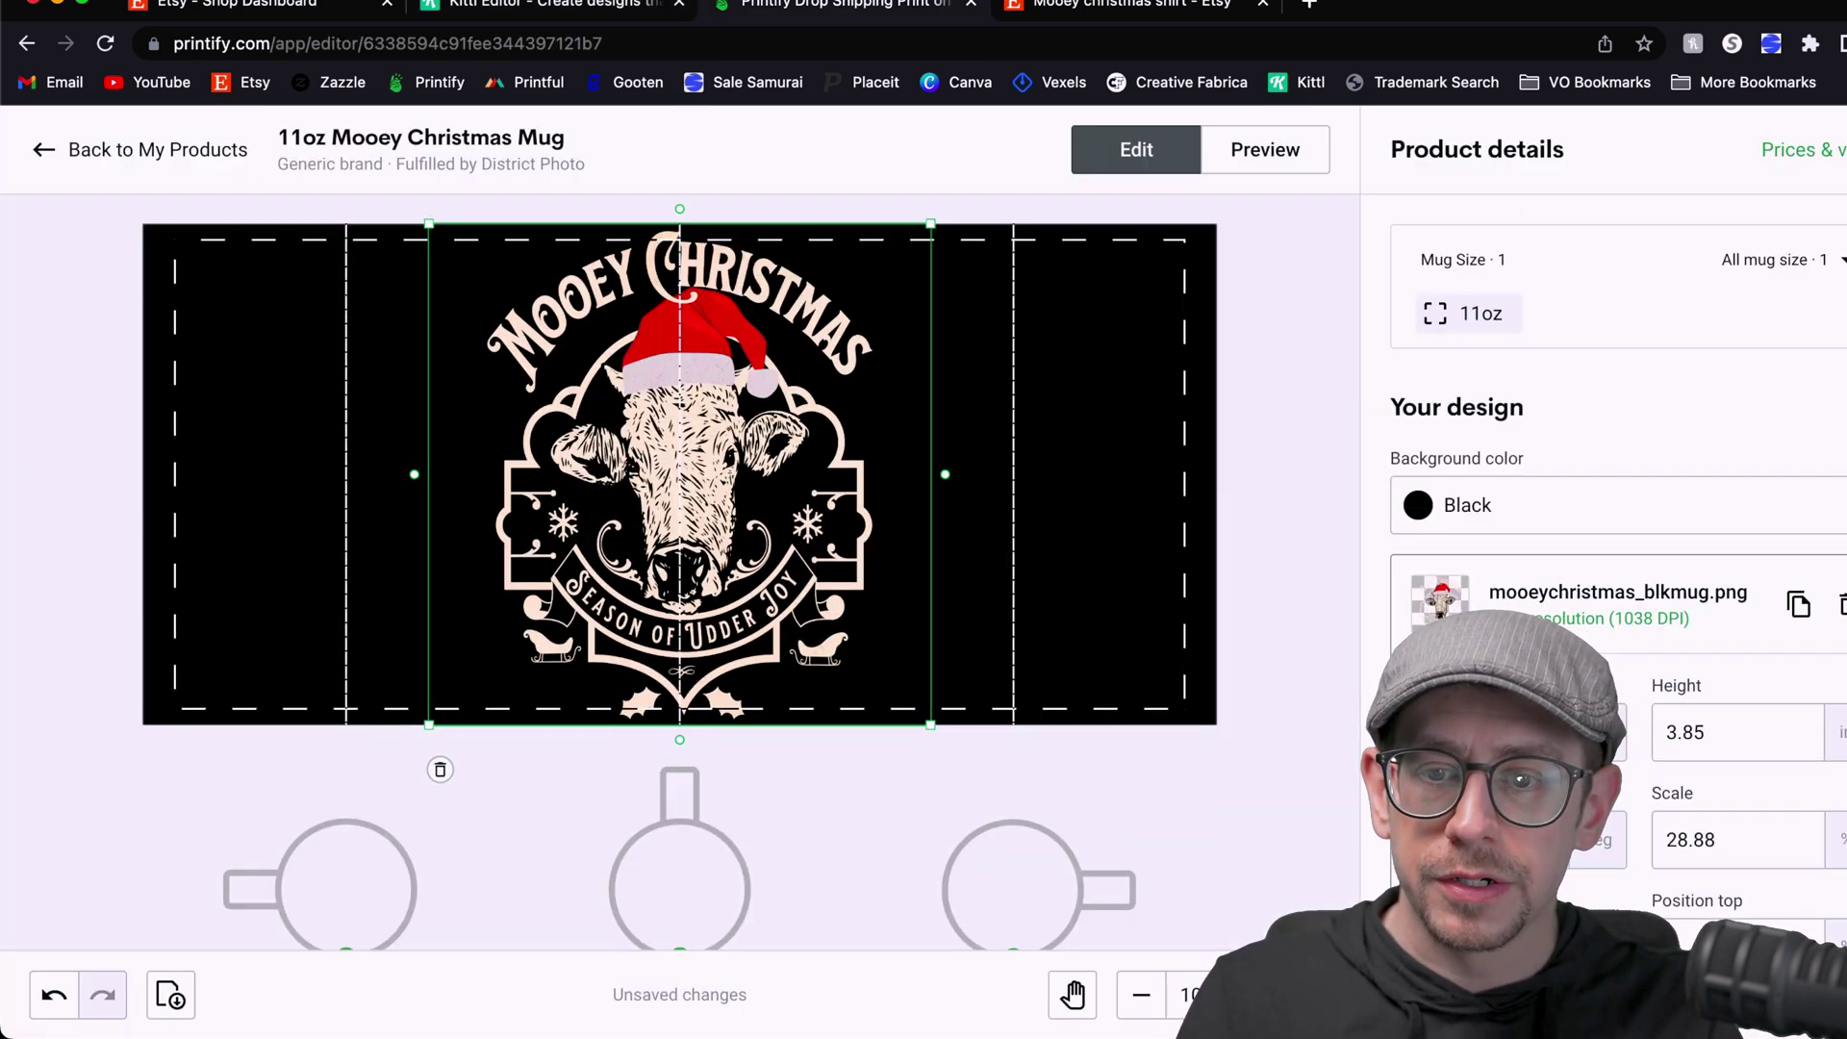
pyautogui.moveTo(723, 466); pyautogui.dragTo(387, 466)
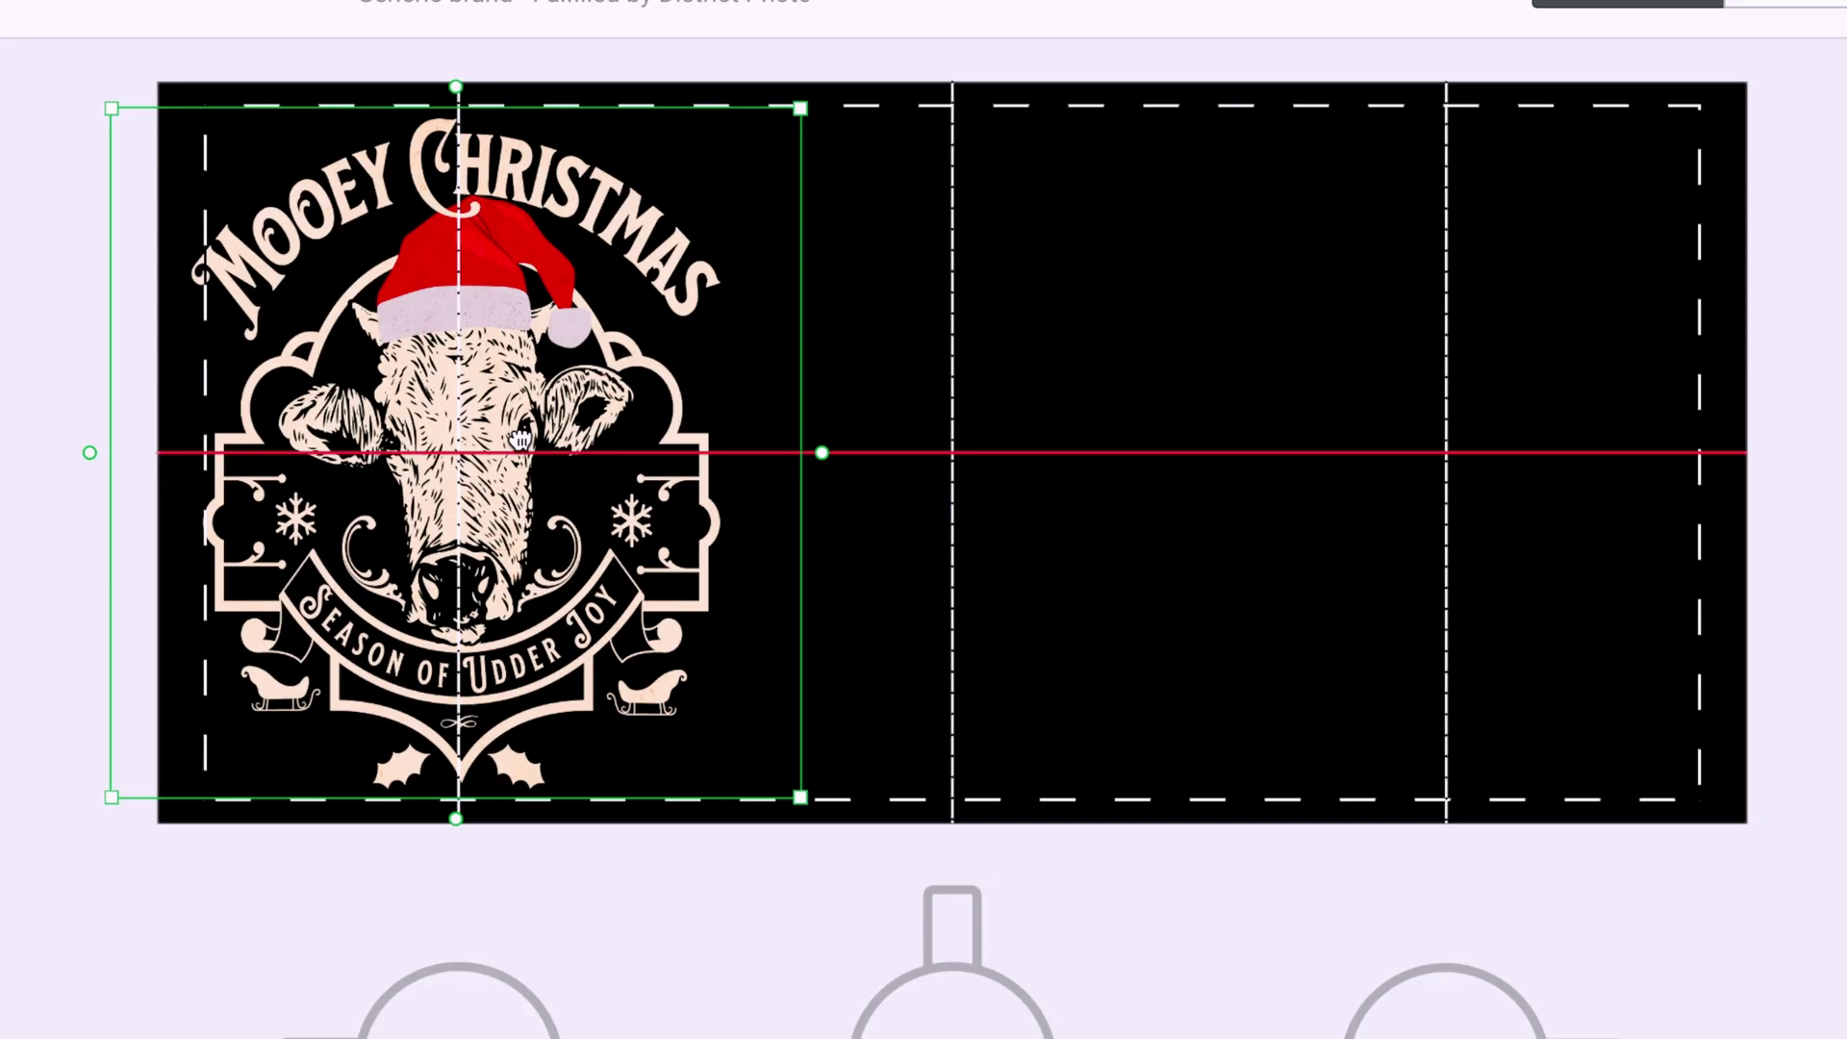
pyautogui.moveTo(521, 439); pyautogui.dragTo(521, 438)
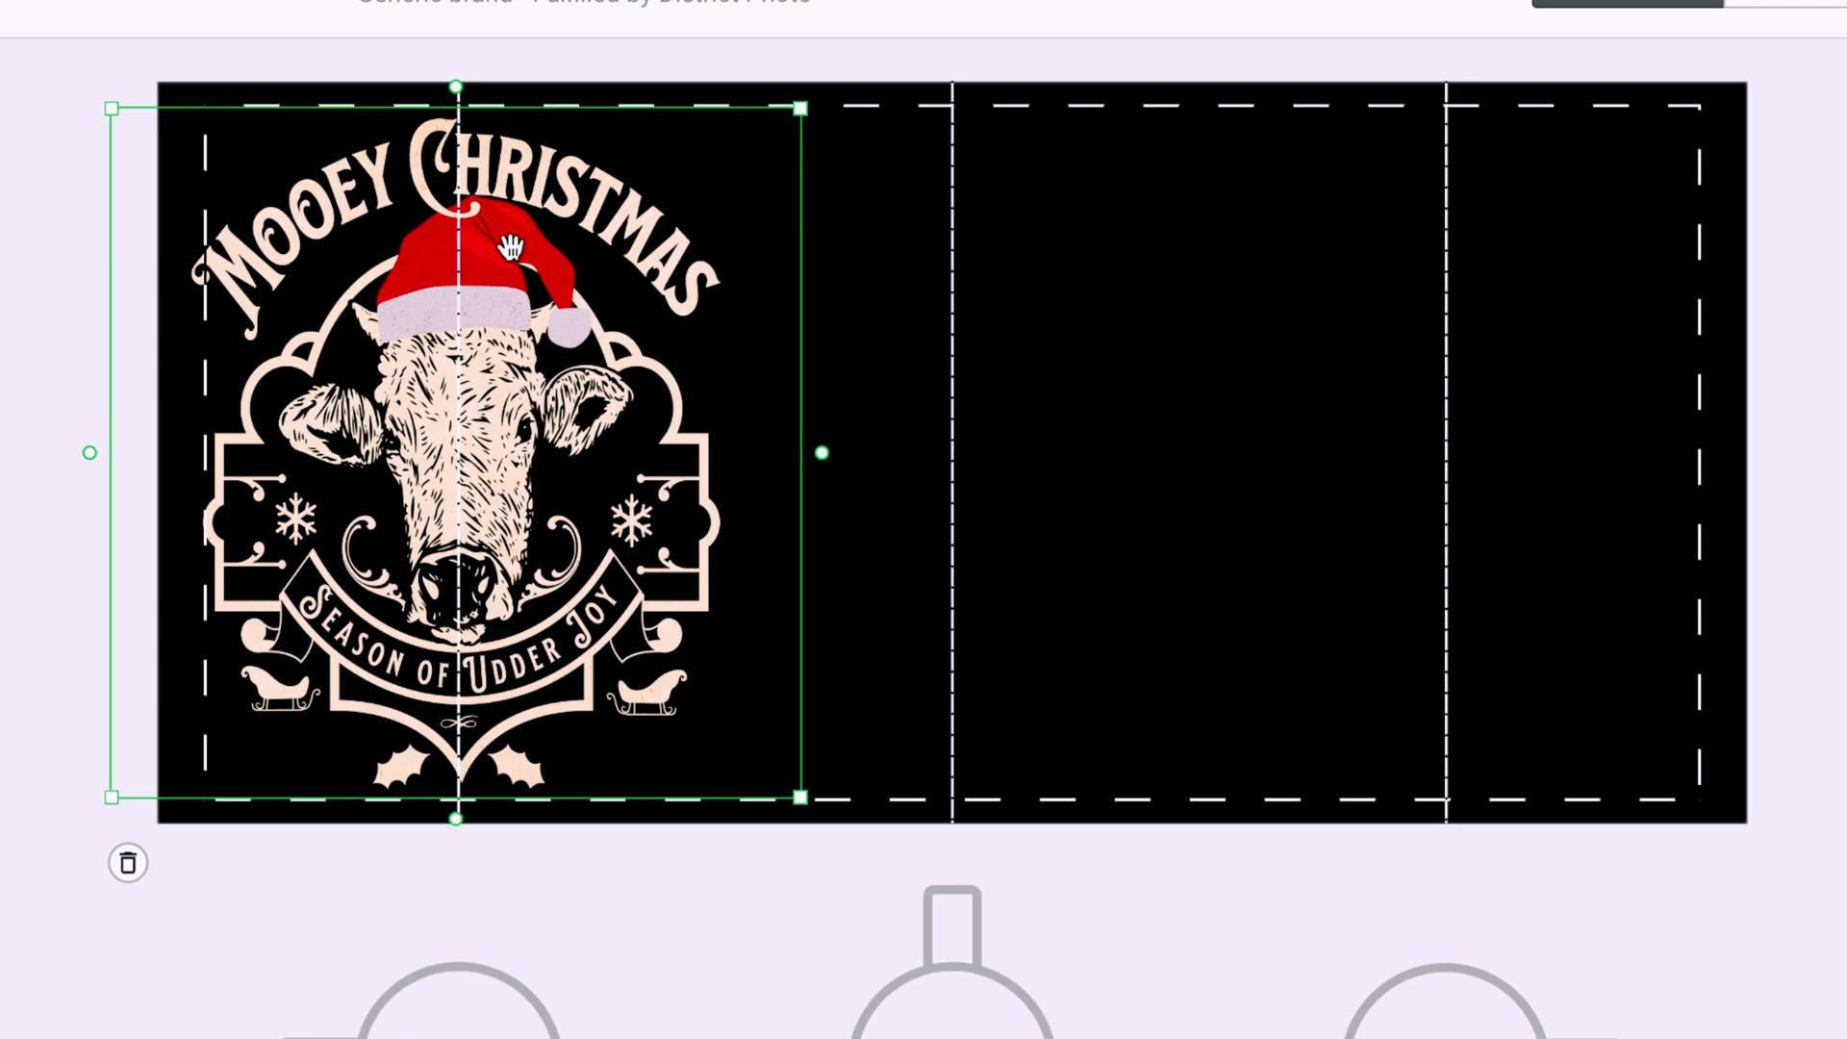
pyautogui.moveTo(365, 322); pyautogui.dragTo(383, 322)
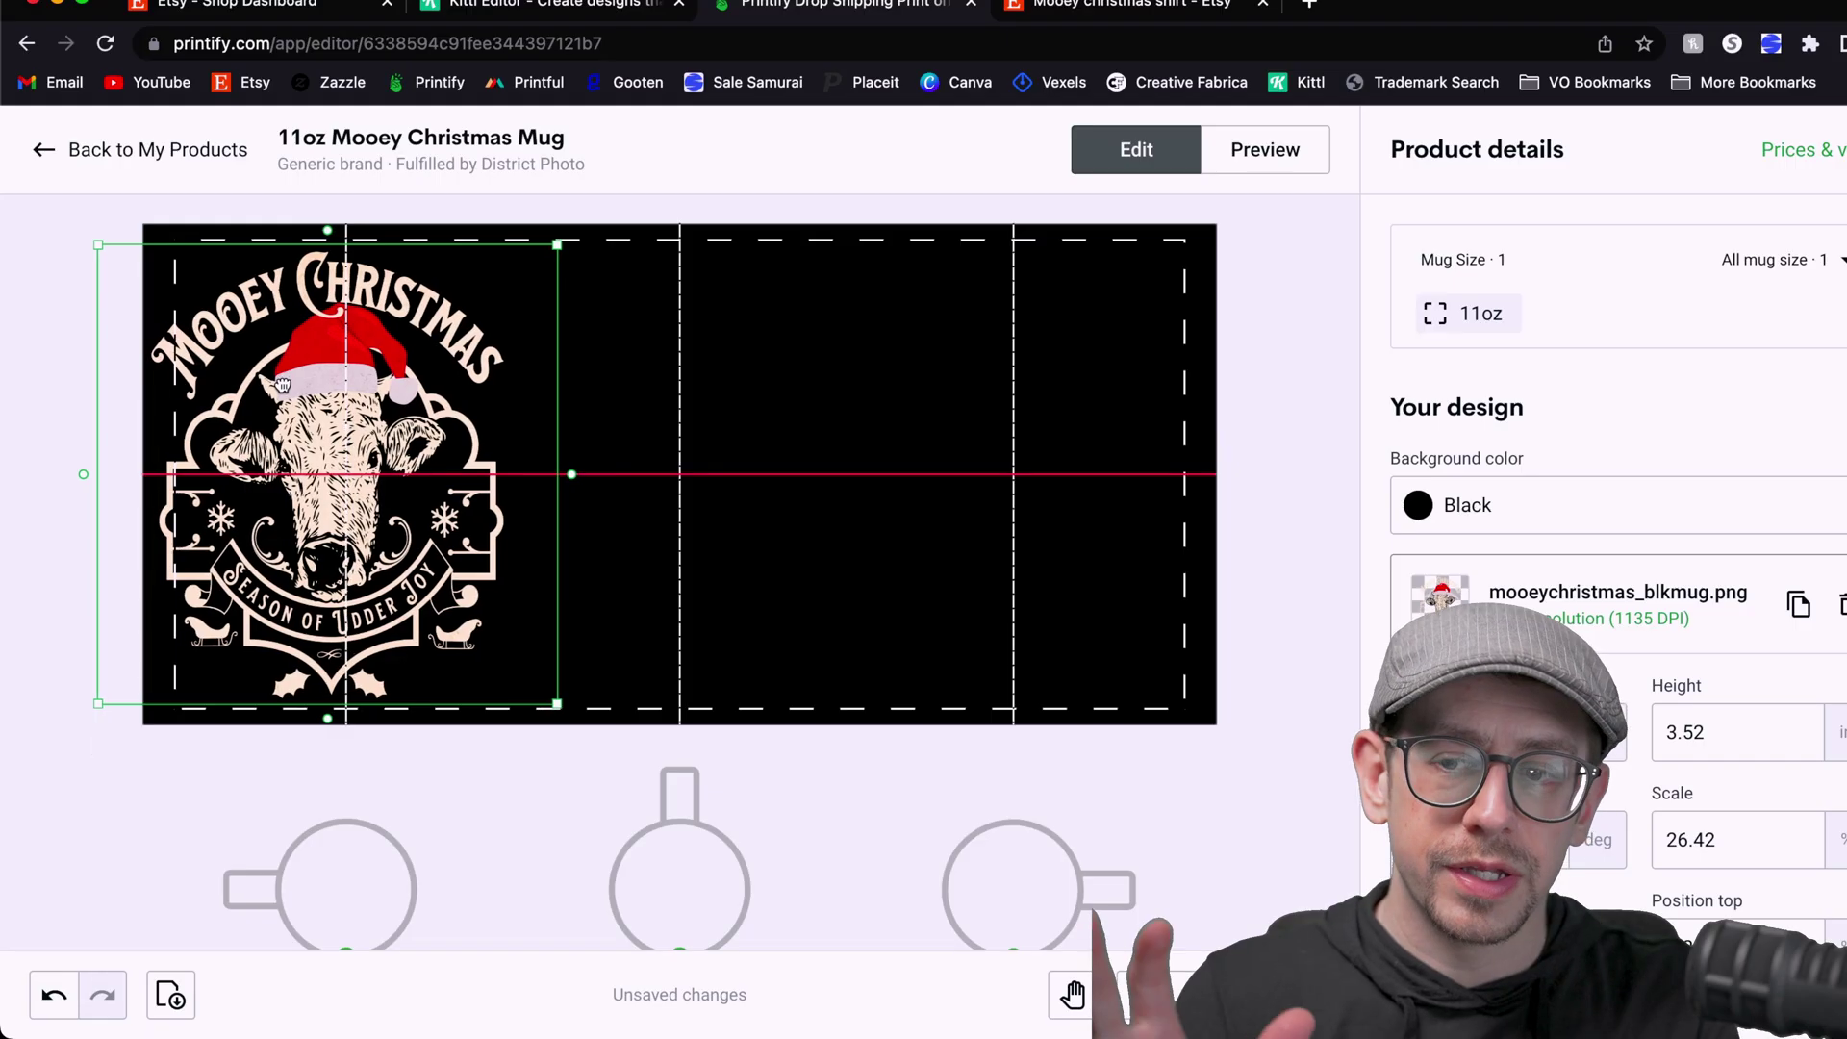
pyautogui.moveTo(294, 387); pyautogui.dragTo(298, 385)
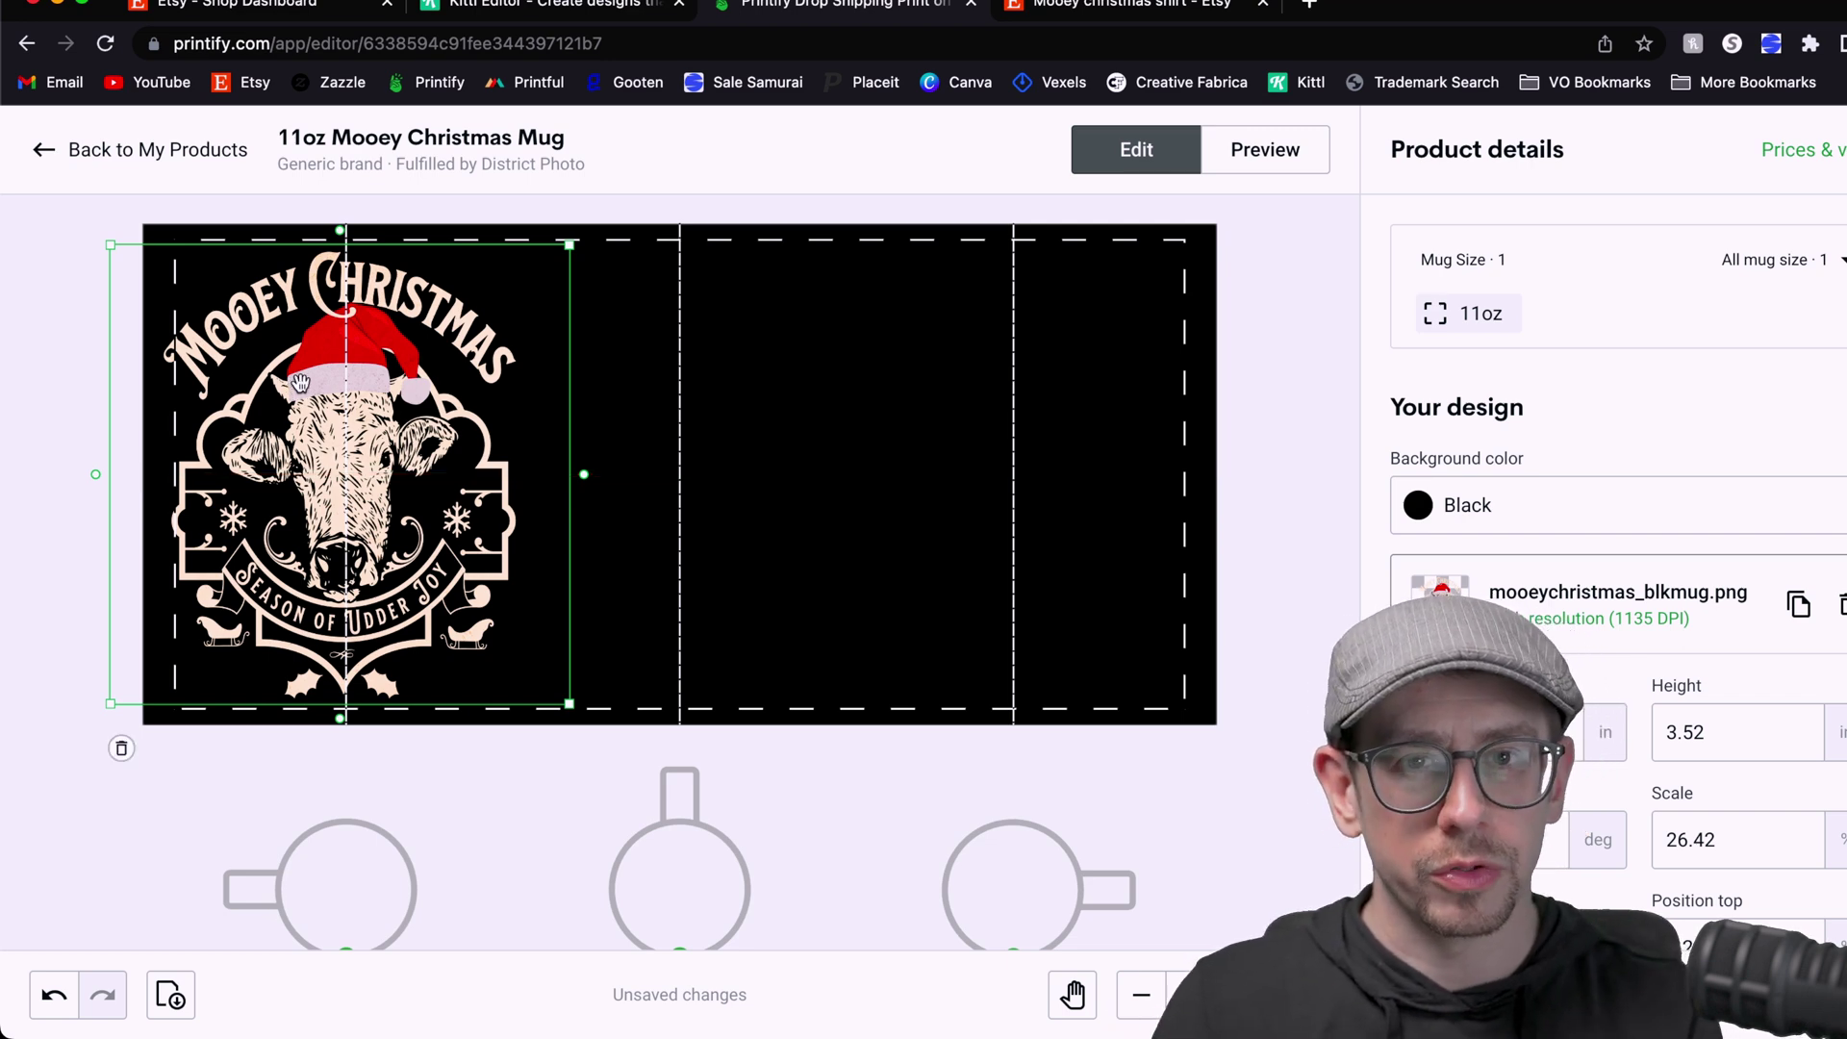